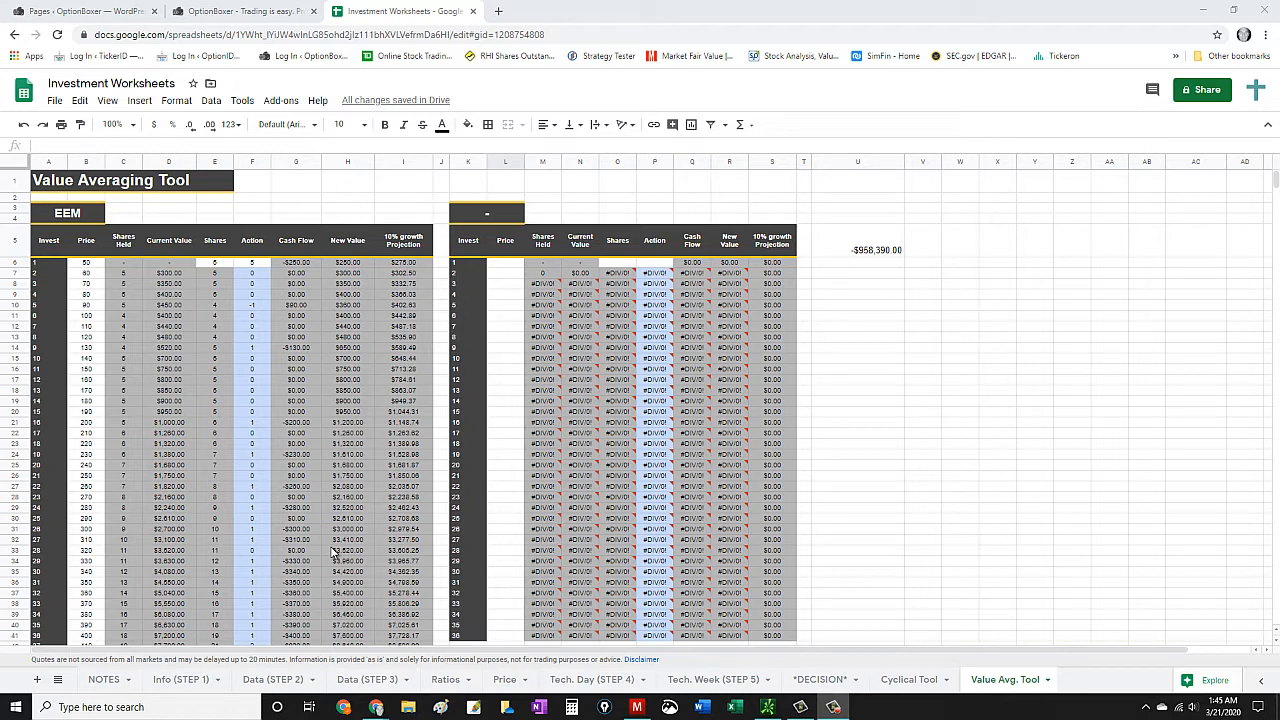
pyautogui.click(47, 183)
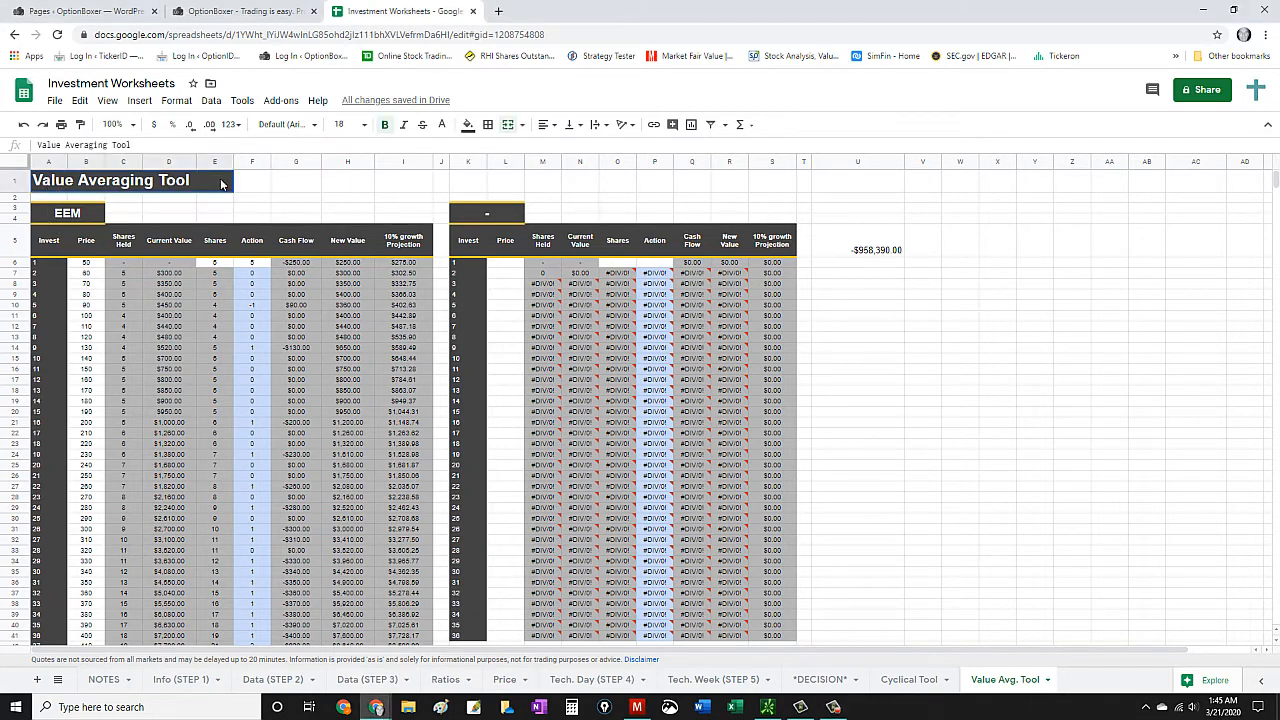
pyautogui.click(345, 182)
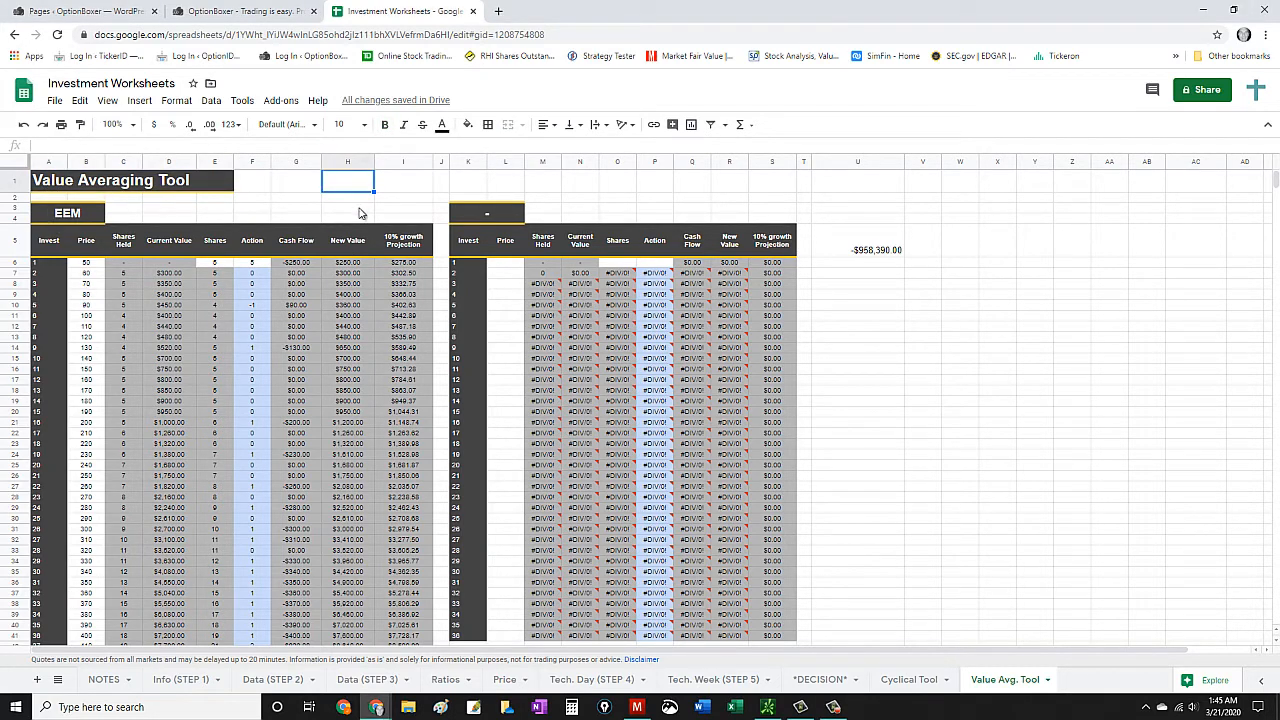
# - Clear all prices in the EEM table's Price column, from investment 1 down to investment 88
pyautogui.moveTo(657, 279)
pyautogui.moveTo(87, 265); pyautogui.dragTo(90, 497)
pyautogui.press('Delete')
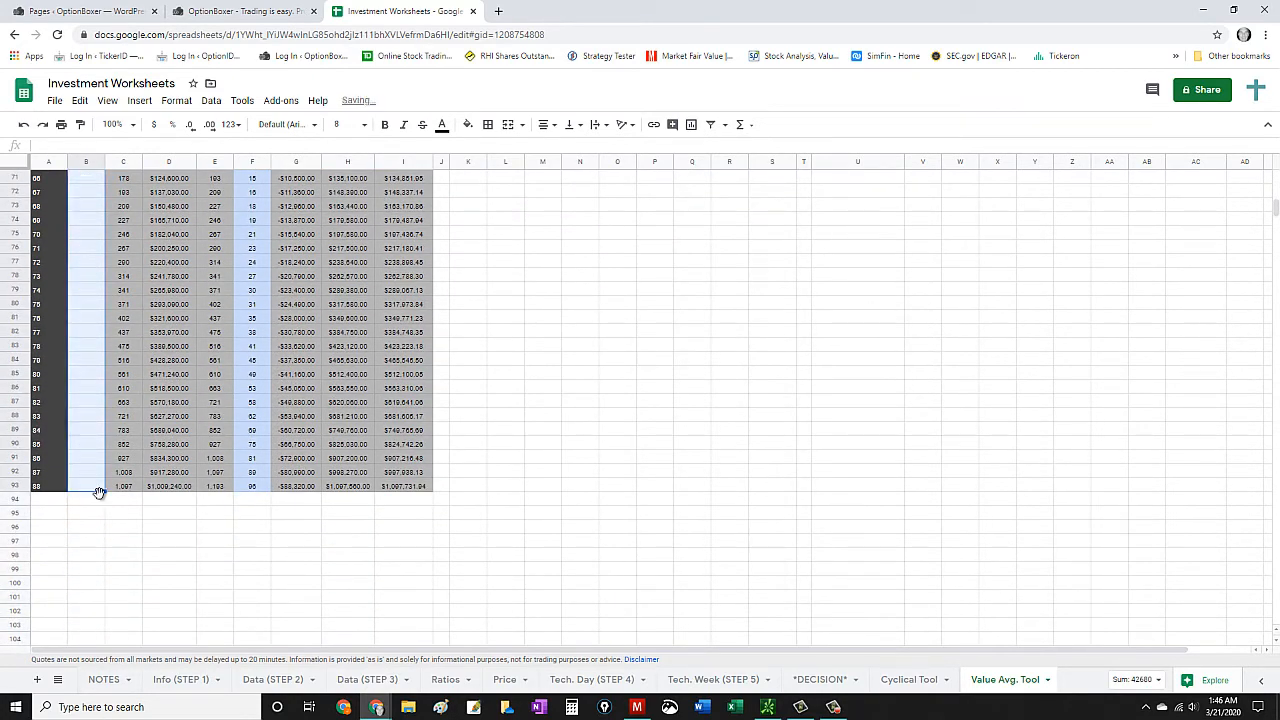
pyautogui.scroll(20, 230, 530)
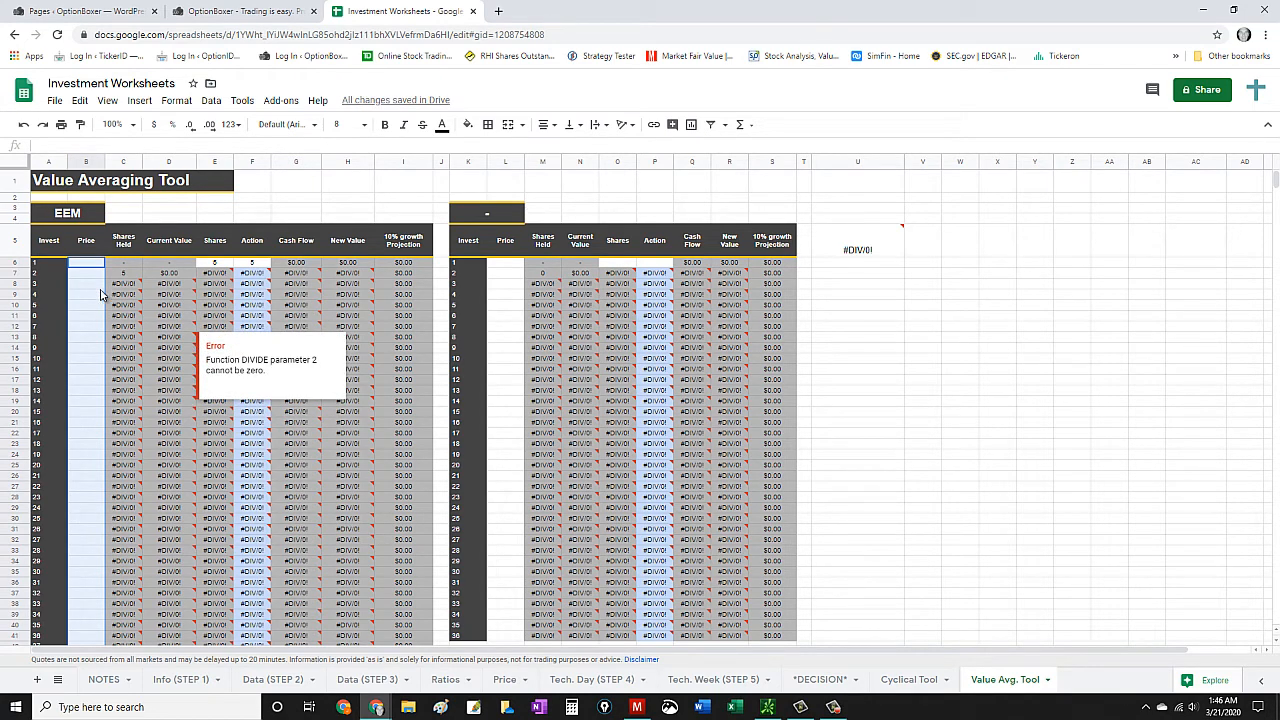
# - Set the EEM table's price for investment 1 to 40 and look down the growth projections
pyautogui.click(86, 264)
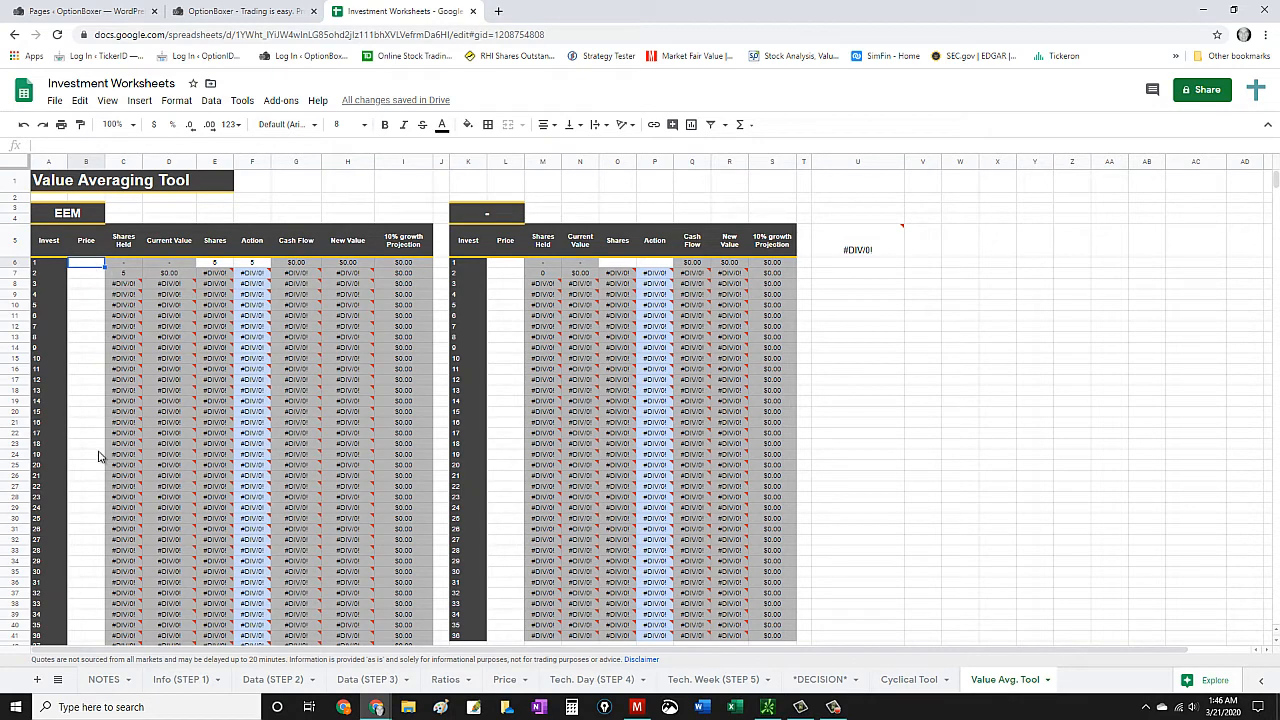
pyautogui.scroll(-5, 100, 525)
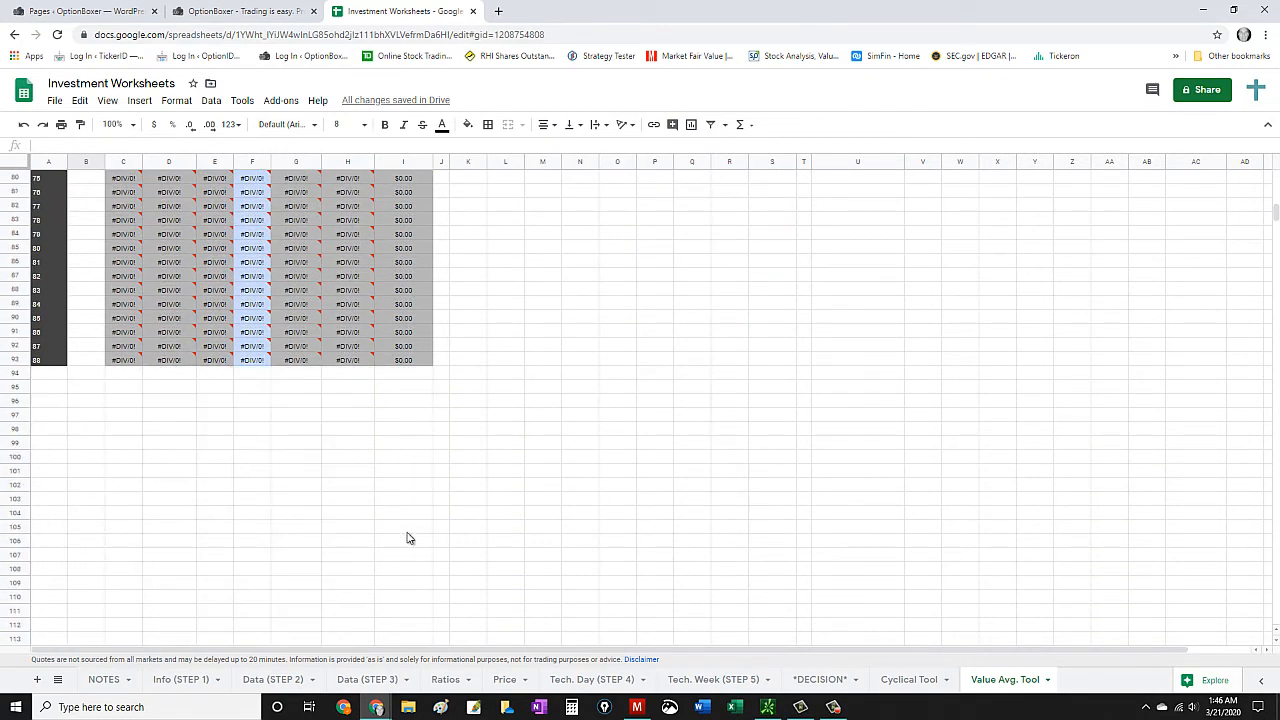
pyautogui.scroll(7, 410, 540)
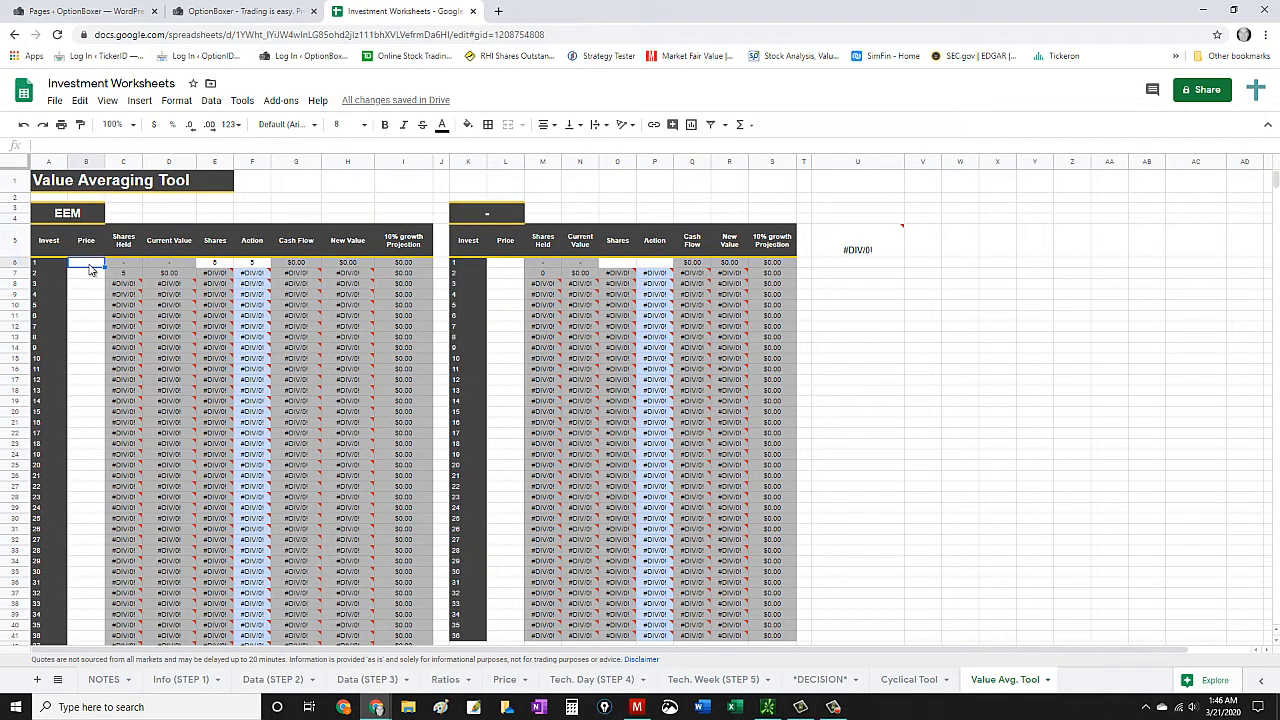
pyautogui.write('40')
pyautogui.click(95, 284)
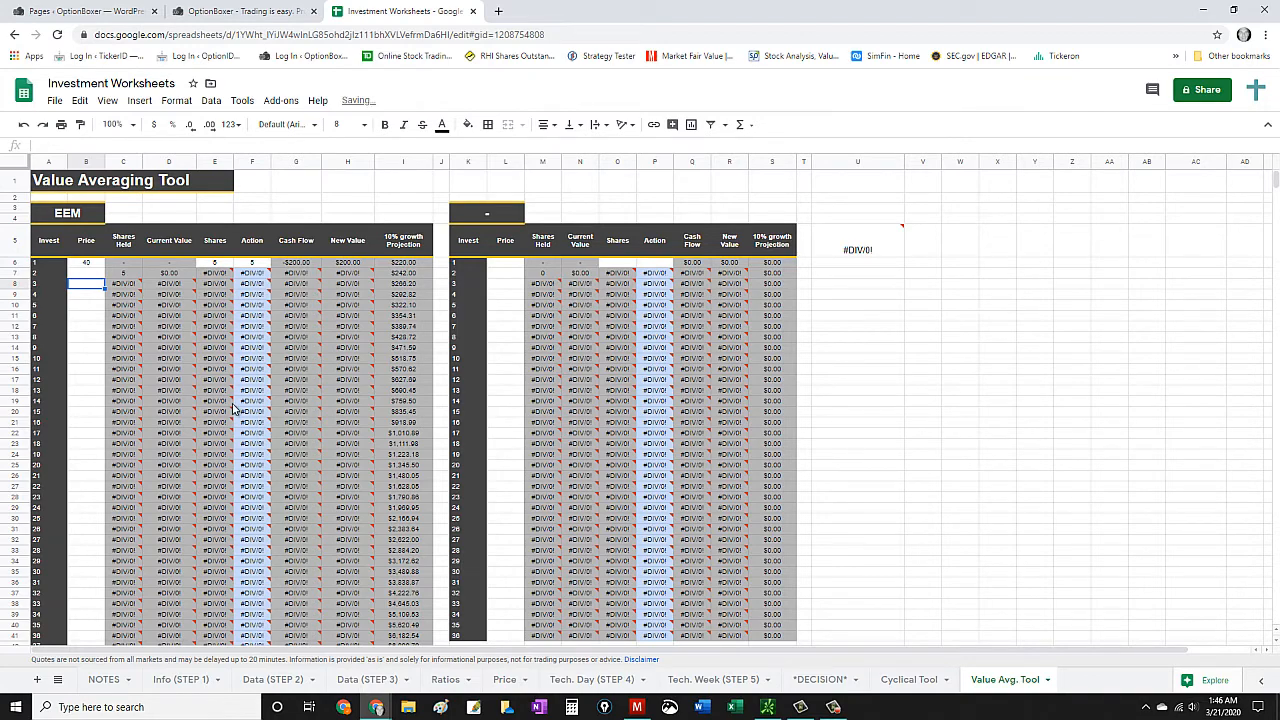
pyautogui.scroll(-13, 236, 410)
# - Set the EEM table's price for investment 1 to 50 and check the projection for investment 88
pyautogui.scroll(13, 386, 537)
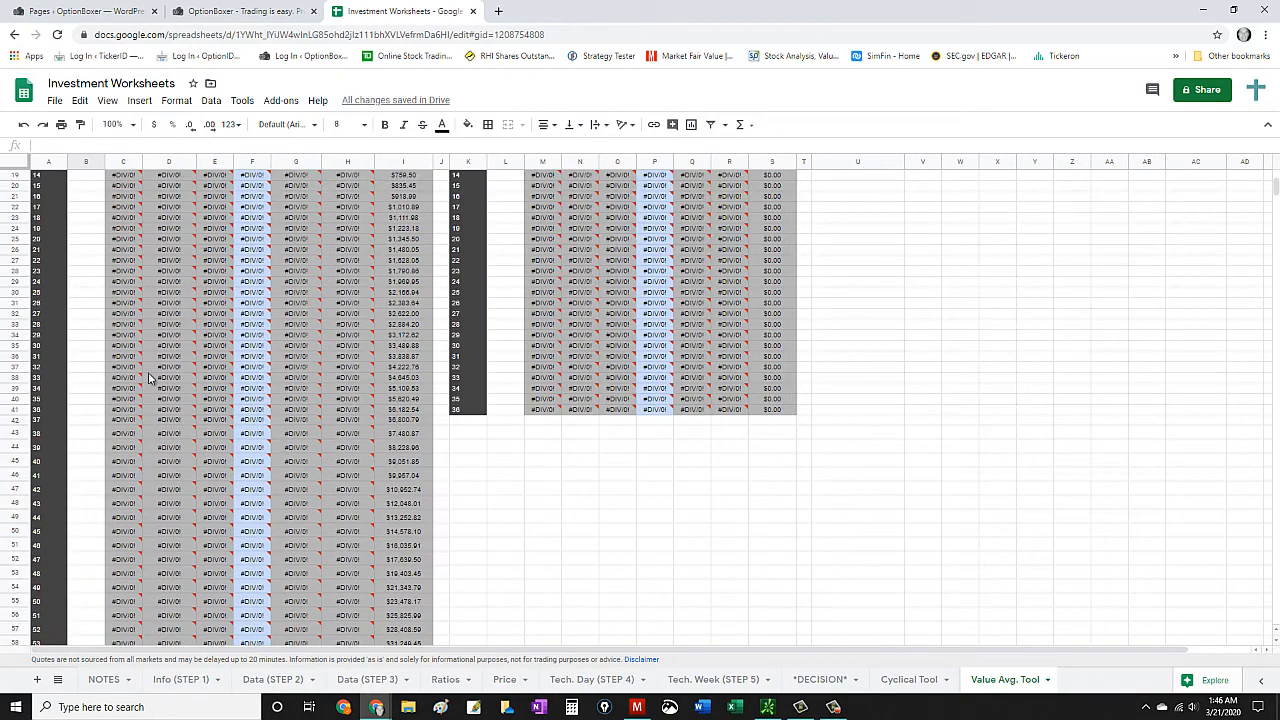
pyautogui.click(92, 265)
pyautogui.write('5')
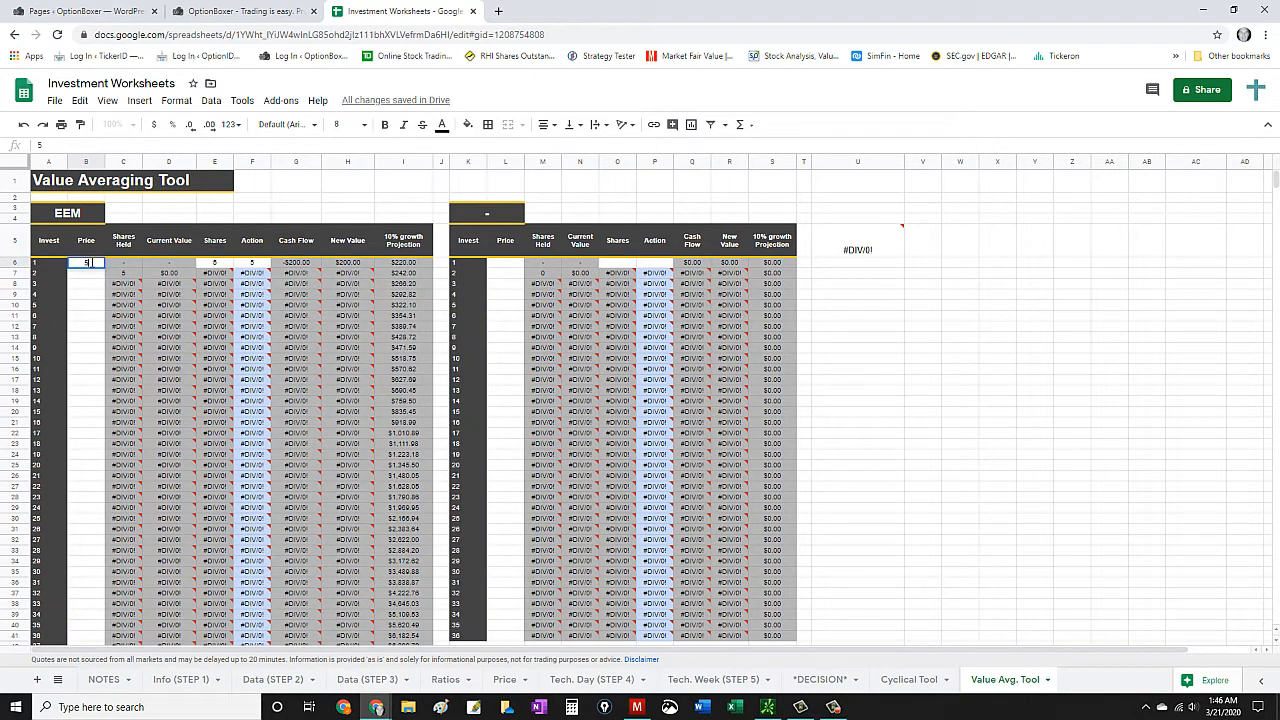
pyautogui.write('0')
pyautogui.press('Return')
pyautogui.scroll(-15, 88, 283)
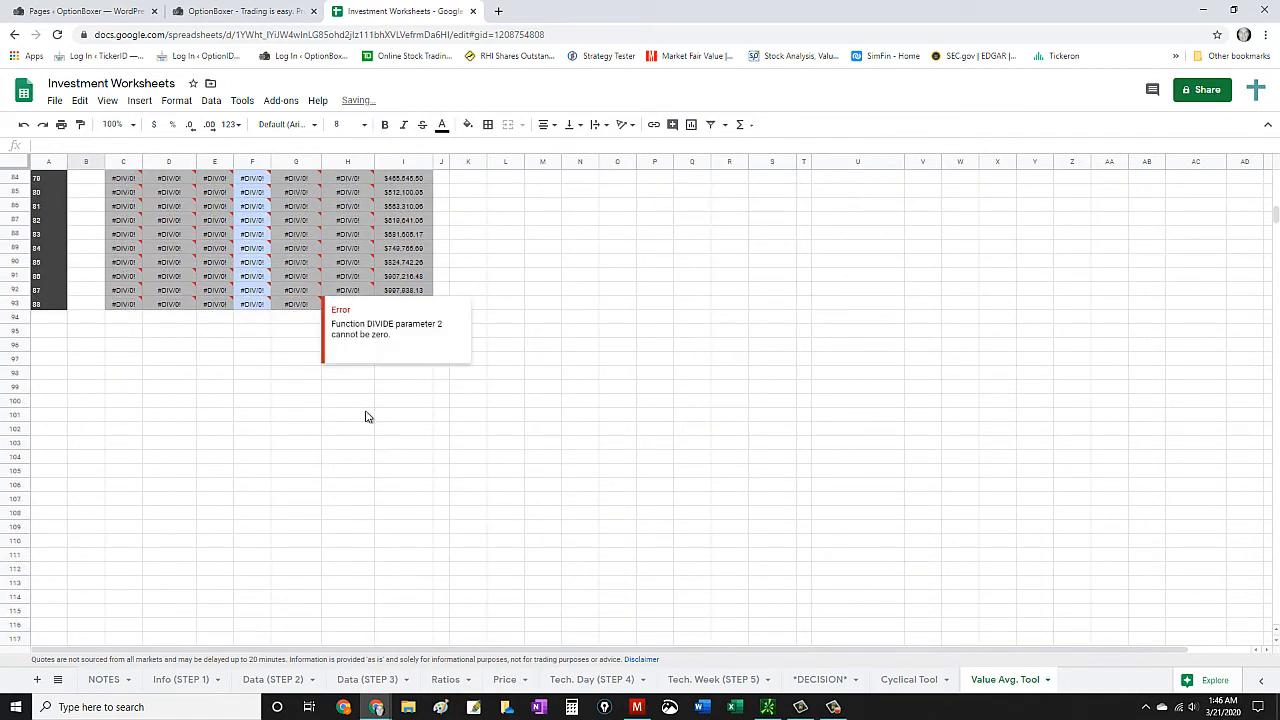
pyautogui.click(645, 323)
pyautogui.scroll(3, 528, 371)
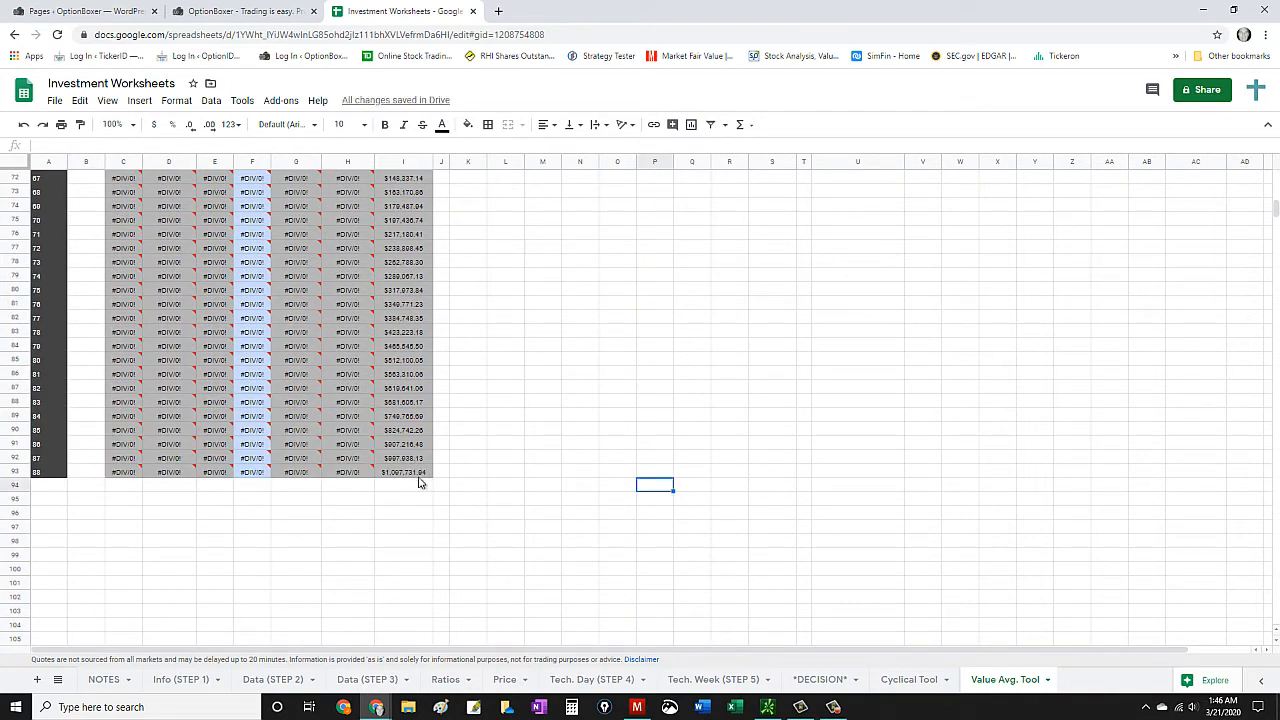
# - Remove the EEM table's rows for investments 37 to 88, cells A42:I93, and review the shortened table
pyautogui.scroll(3, 410, 490)
pyautogui.scroll(10, 245, 418)
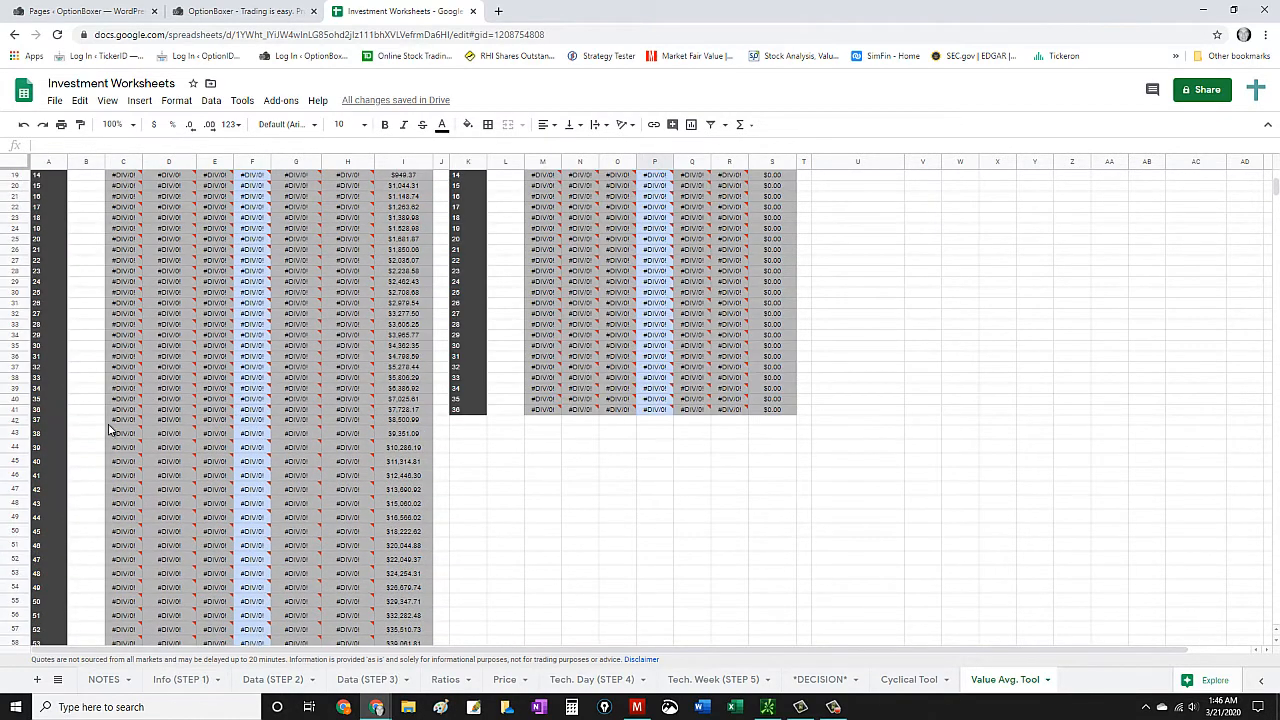
pyautogui.moveTo(38, 425); pyautogui.dragTo(397, 431)
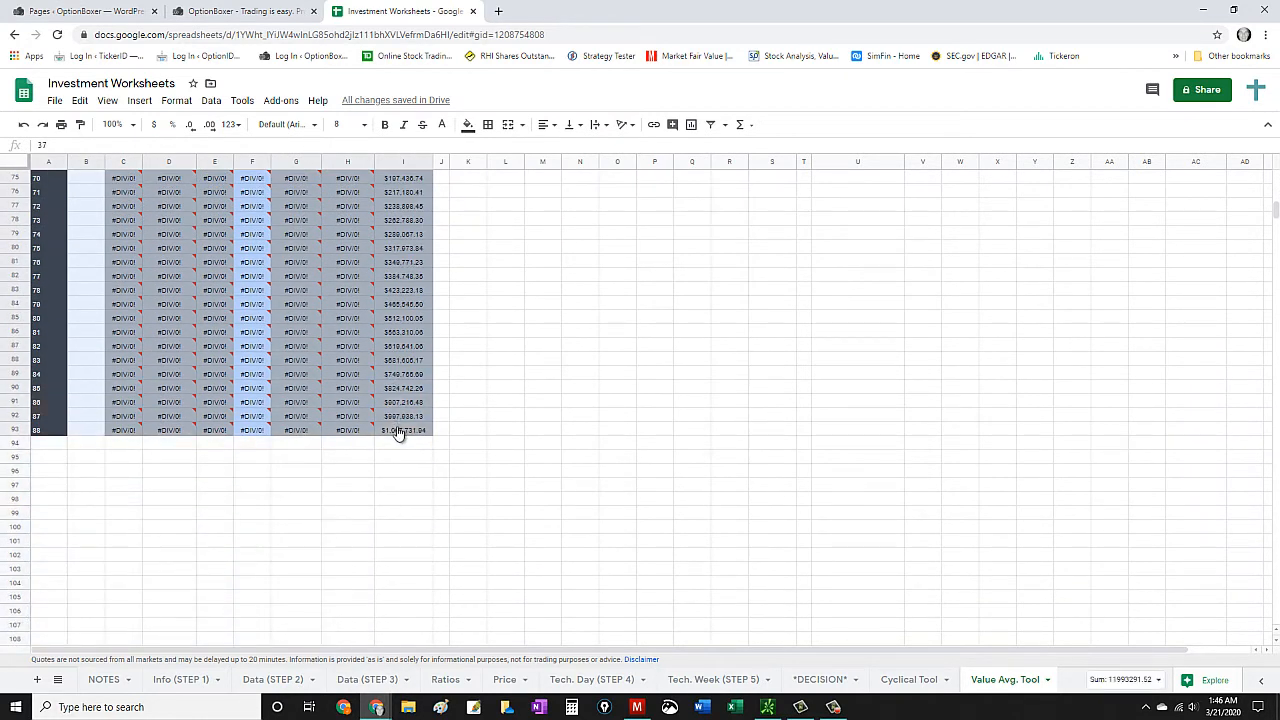
pyautogui.rightClick(398, 372)
pyautogui.click(463, 371)
pyautogui.scroll(12, 460, 369)
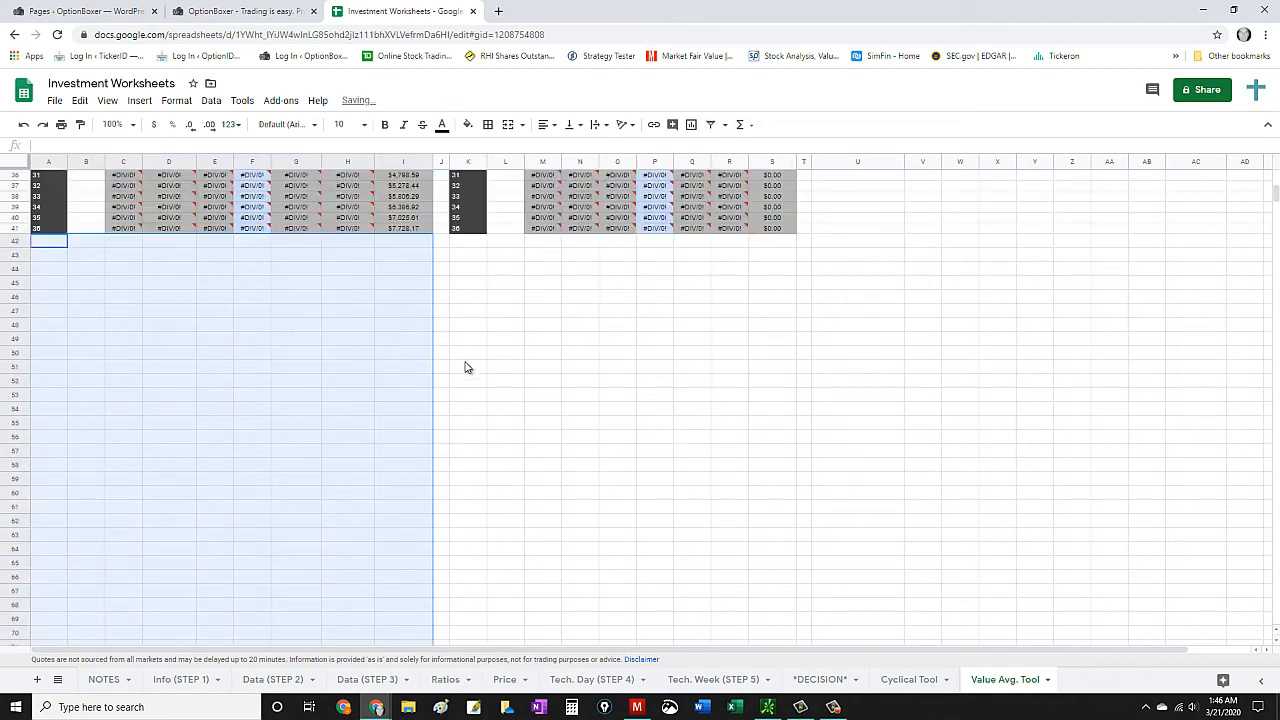
pyautogui.click(300, 408)
pyautogui.scroll(5, 216, 392)
pyautogui.scroll(-1, 240, 425)
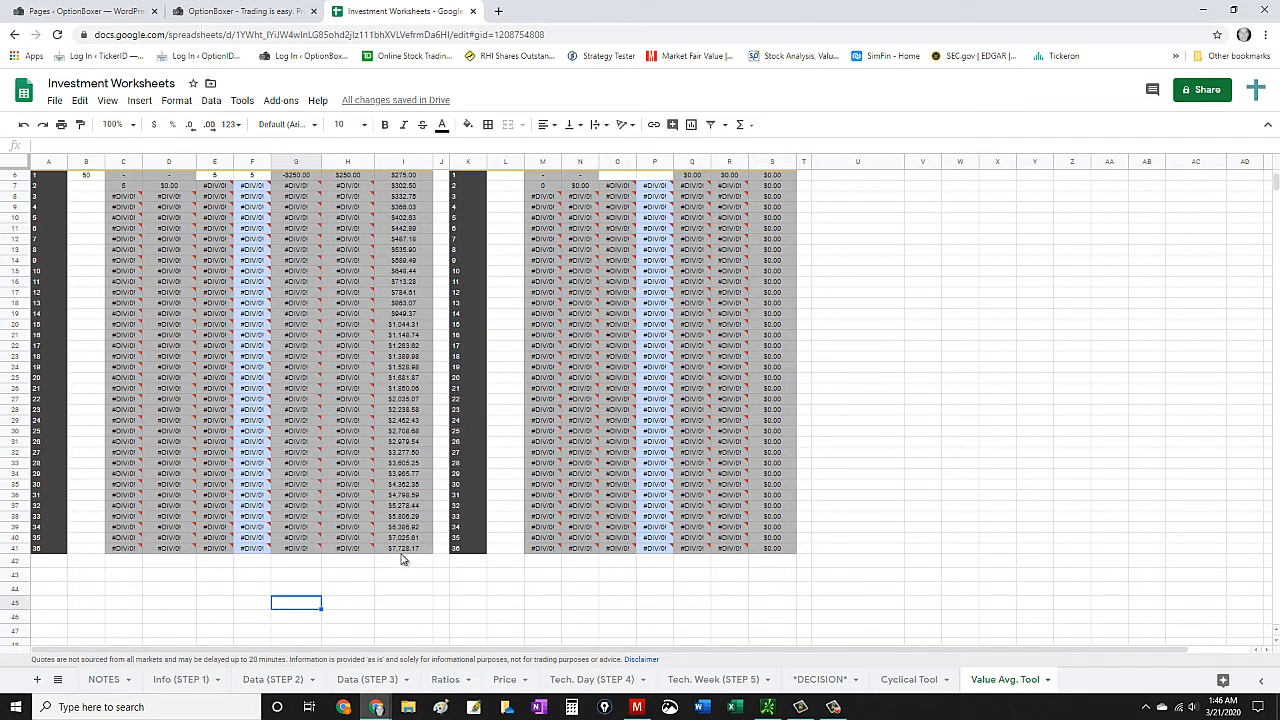
# - Set the EEM table's price for investment 1 to 10 and check the growth projection for investment 36
pyautogui.scroll(1, 145, 541)
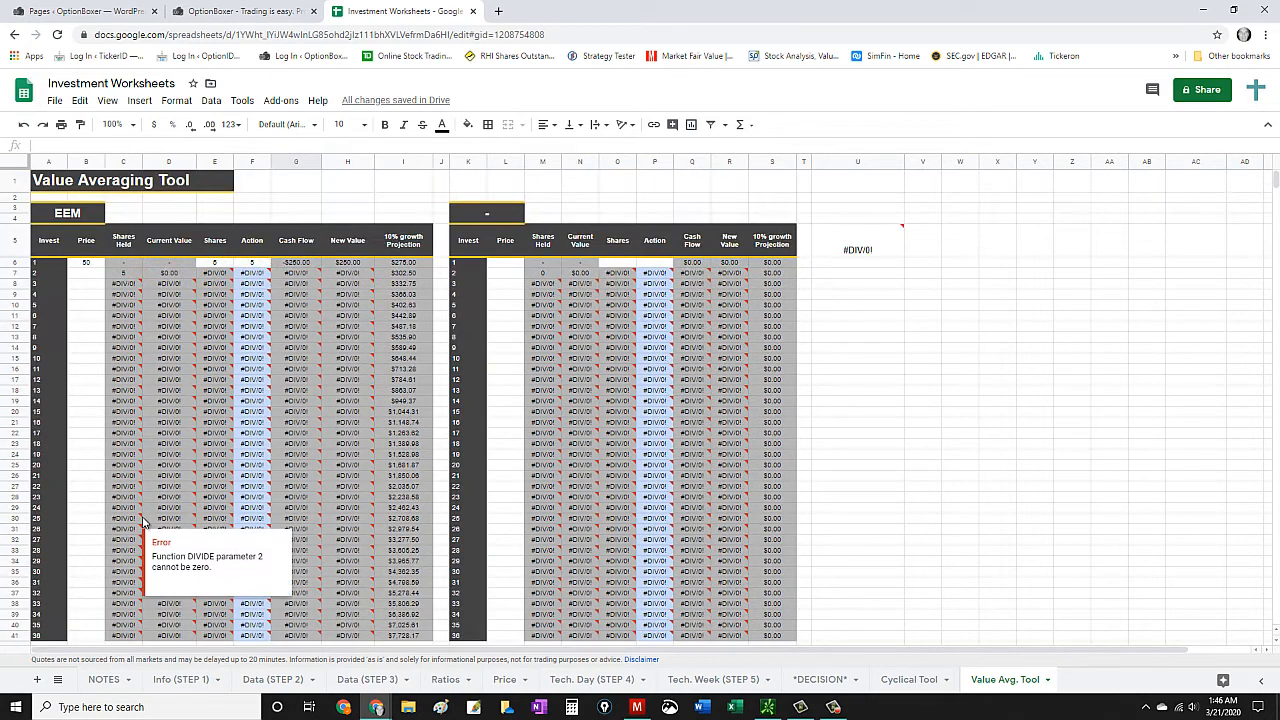
pyautogui.click(87, 264)
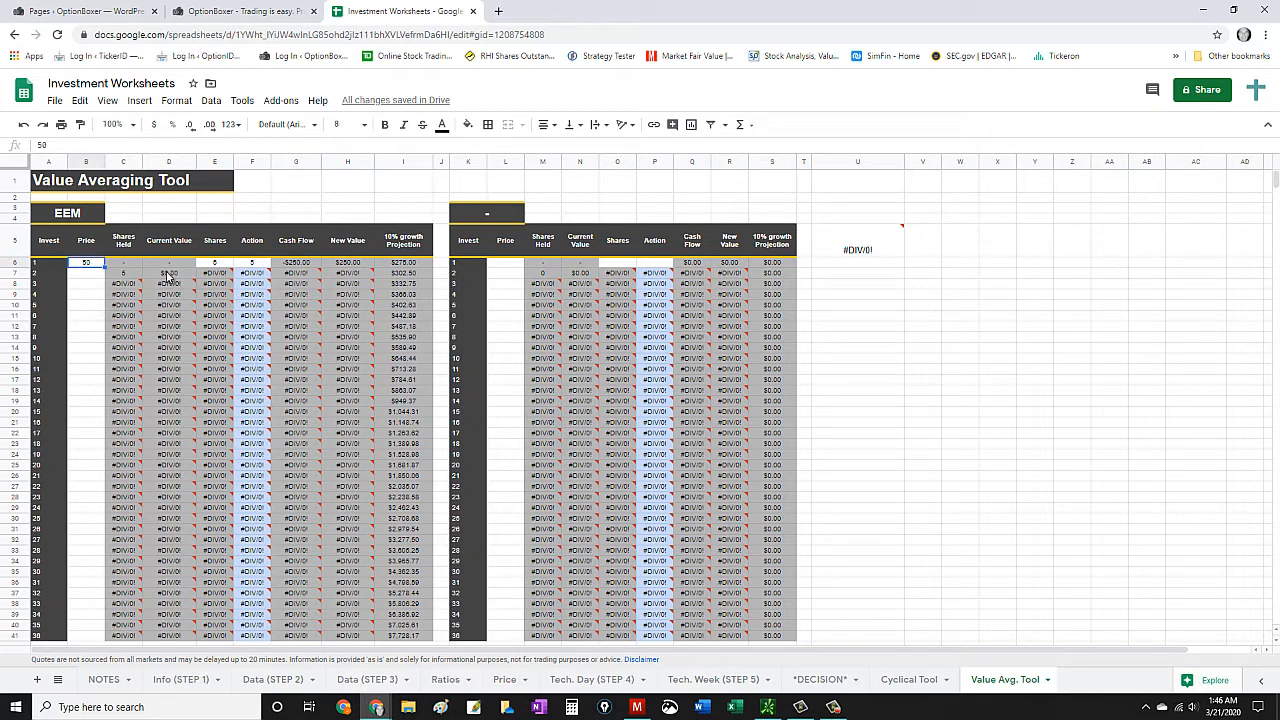
pyautogui.write('10')
pyautogui.press('Return')
pyautogui.scroll(-4, 300, 392)
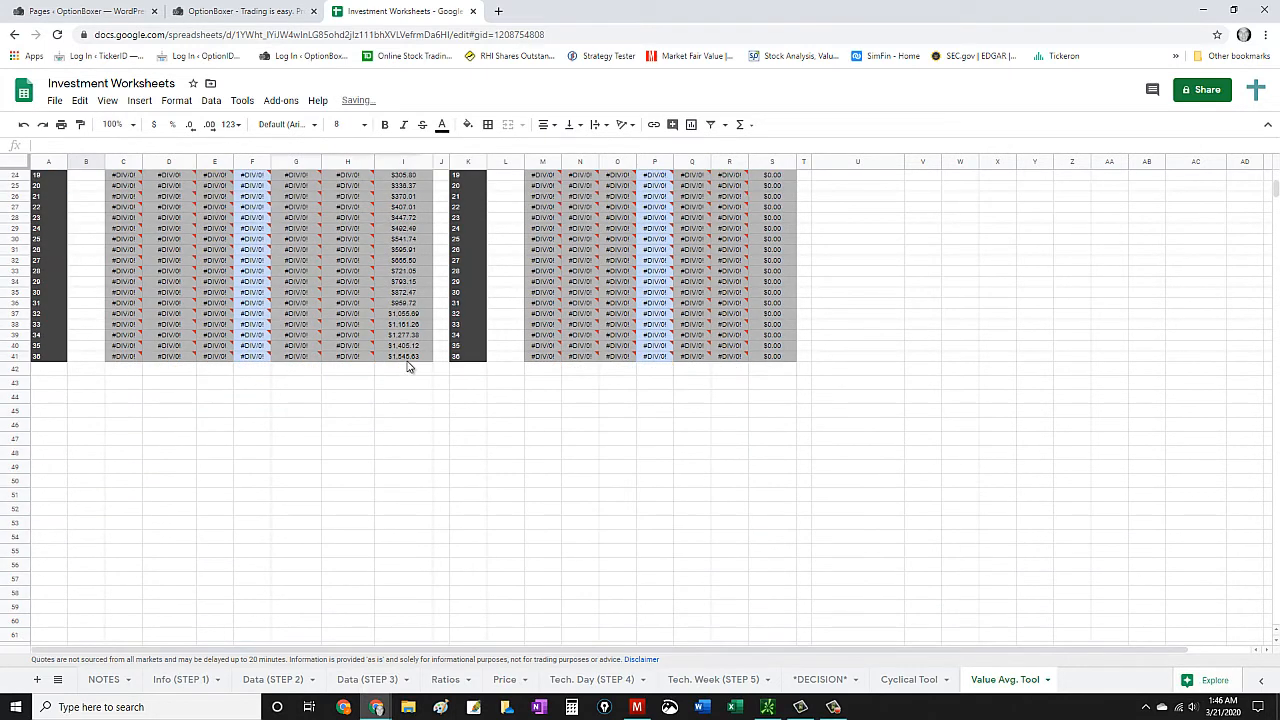
pyautogui.scroll(5, 405, 365)
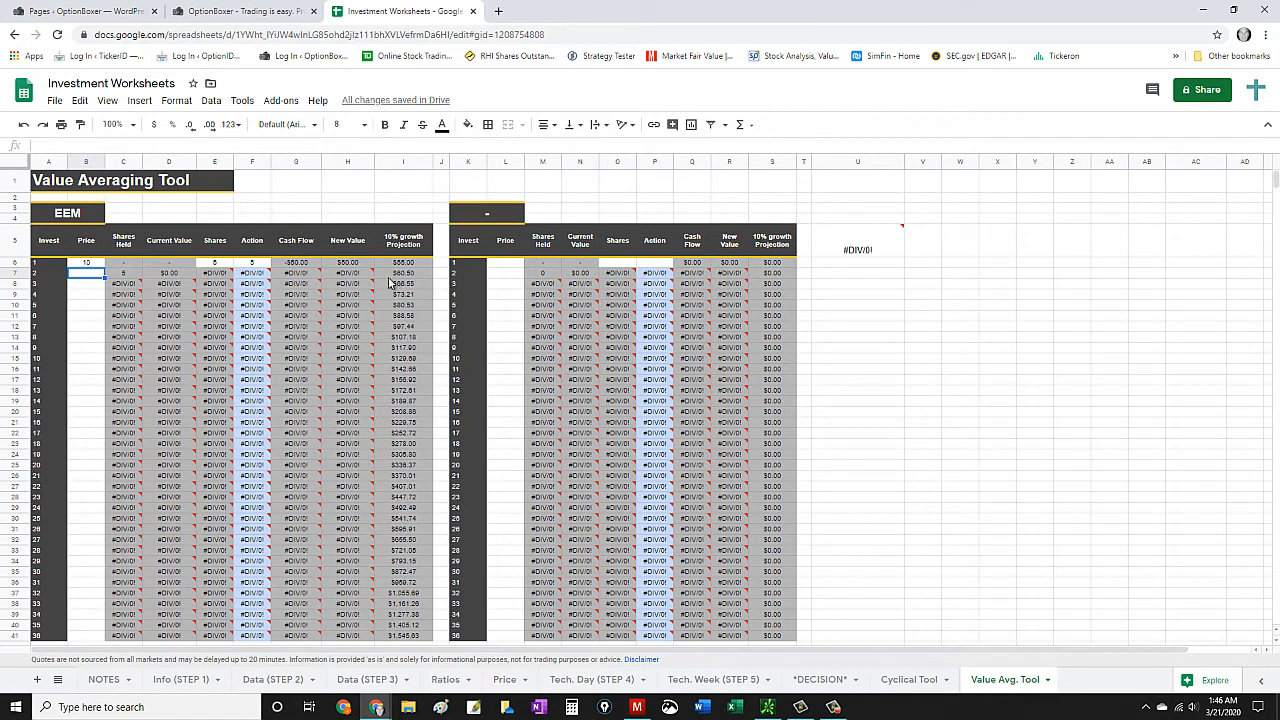
pyautogui.scroll(-3, 373, 336)
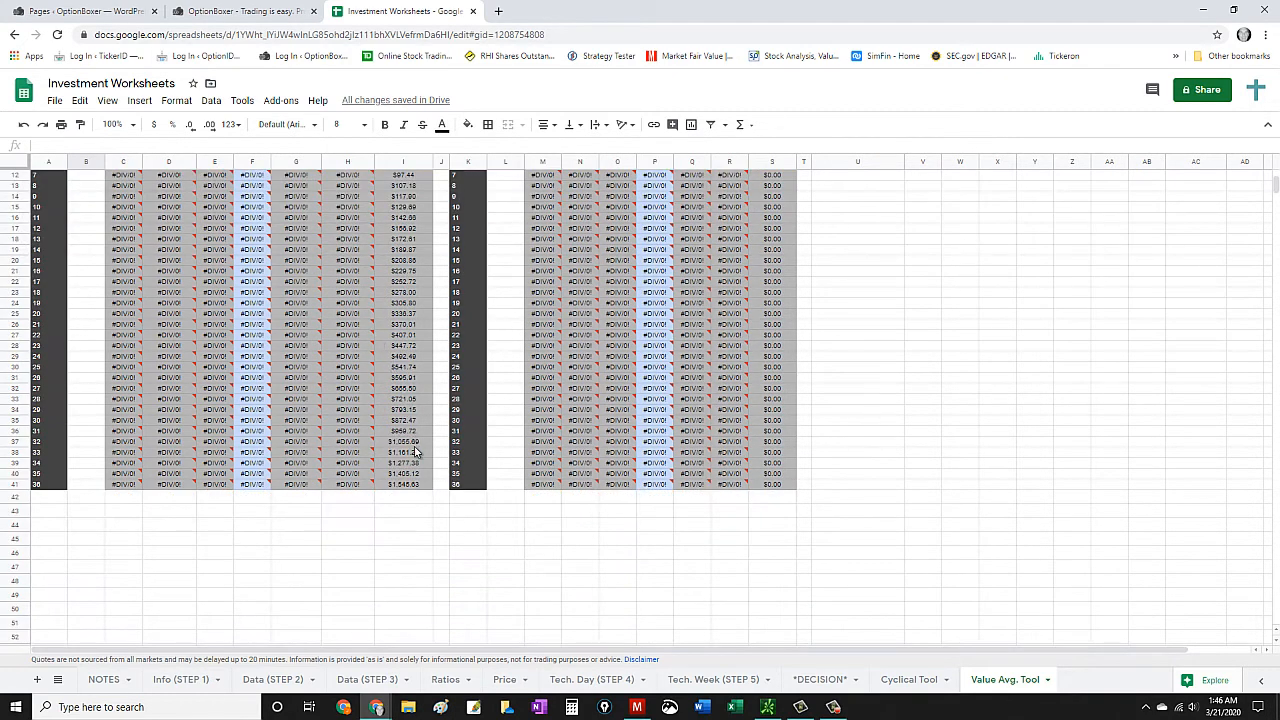
# - Set the EEM table's price for investment 1 to 100 and check the last growth projection
pyautogui.scroll(3, 415, 455)
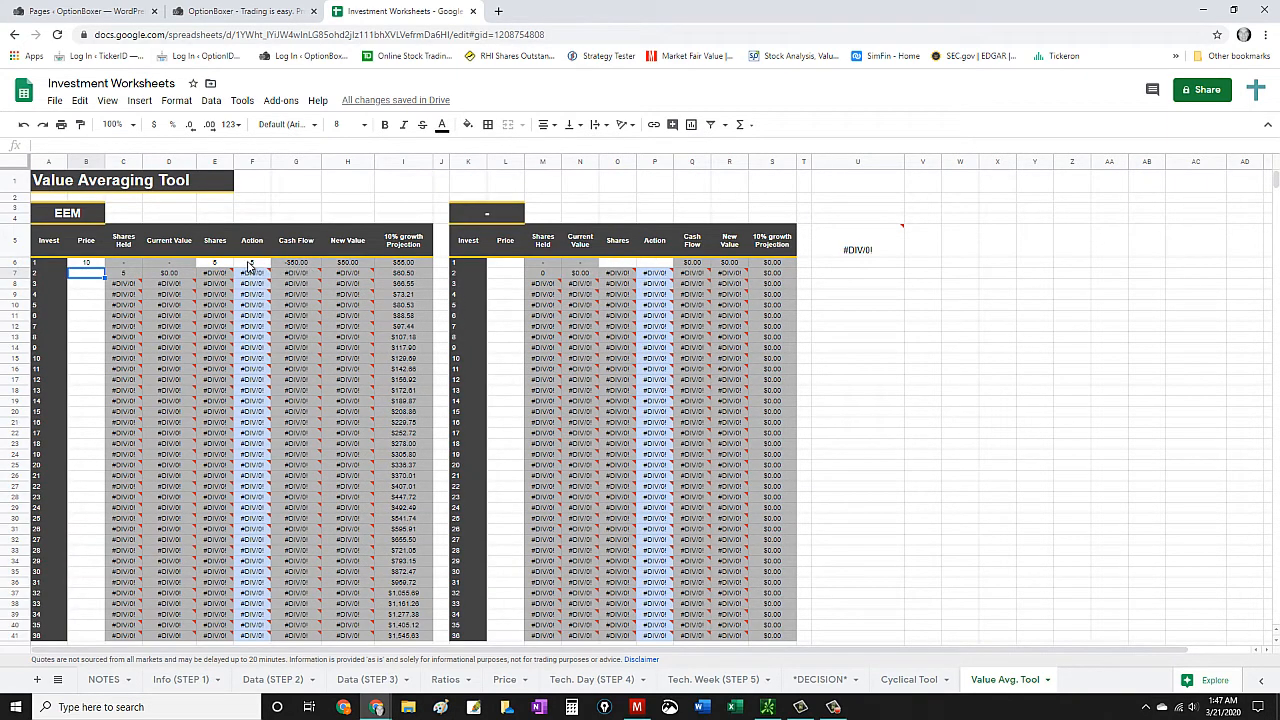
pyautogui.click(84, 263)
pyautogui.write('10')
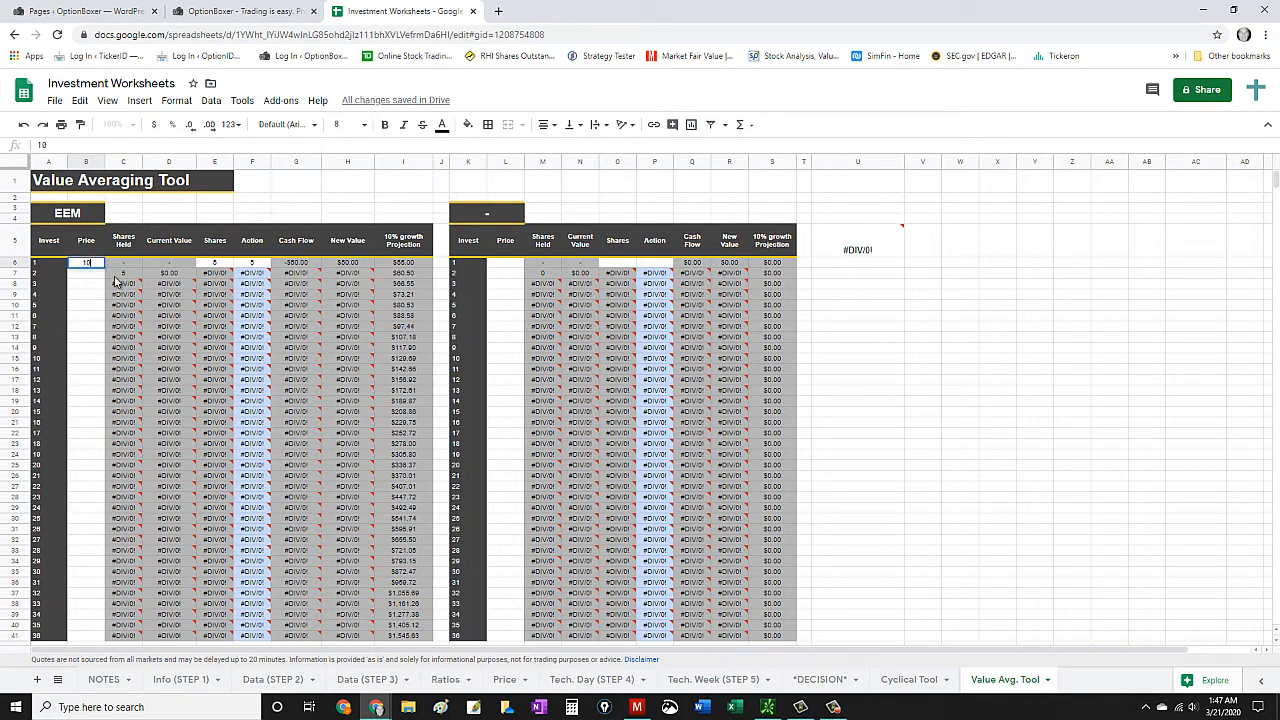
pyautogui.press('Return')
pyautogui.scroll(-6, 337, 374)
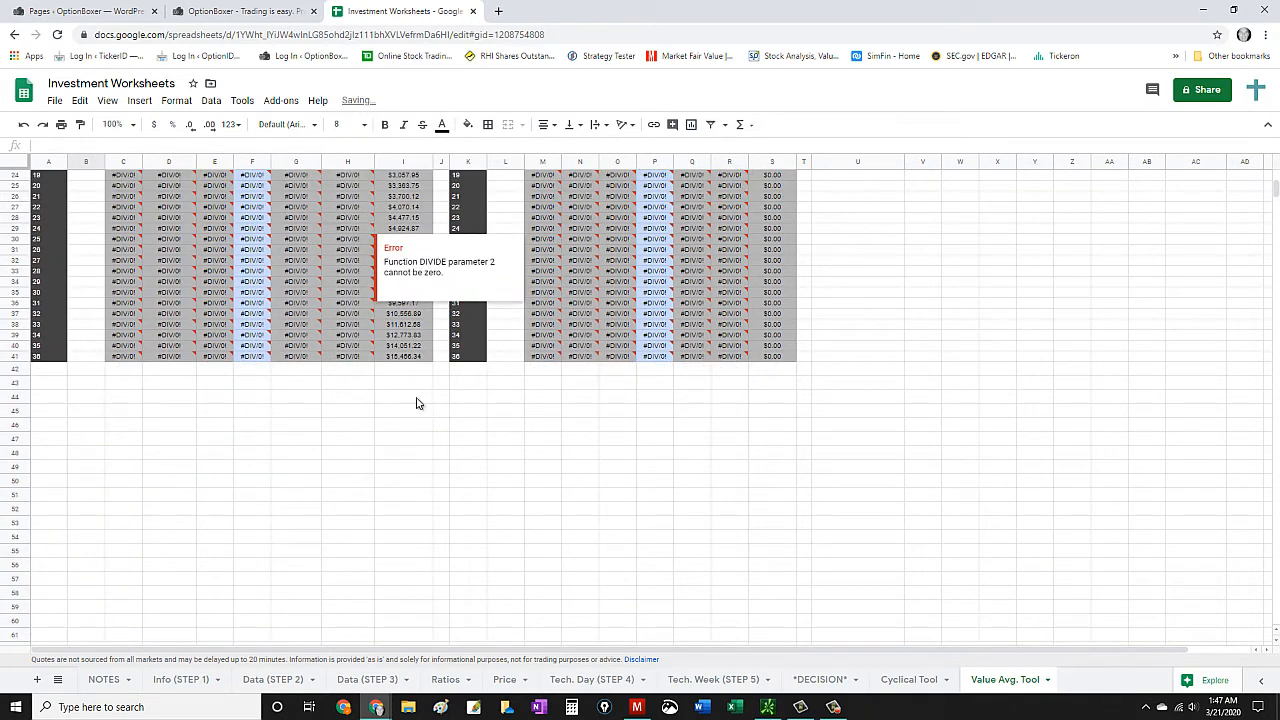
# - Set the EEM table's price for investment 1 to 75 and check the last growth projection
pyautogui.scroll(2, 409, 363)
pyautogui.scroll(5, 409, 420)
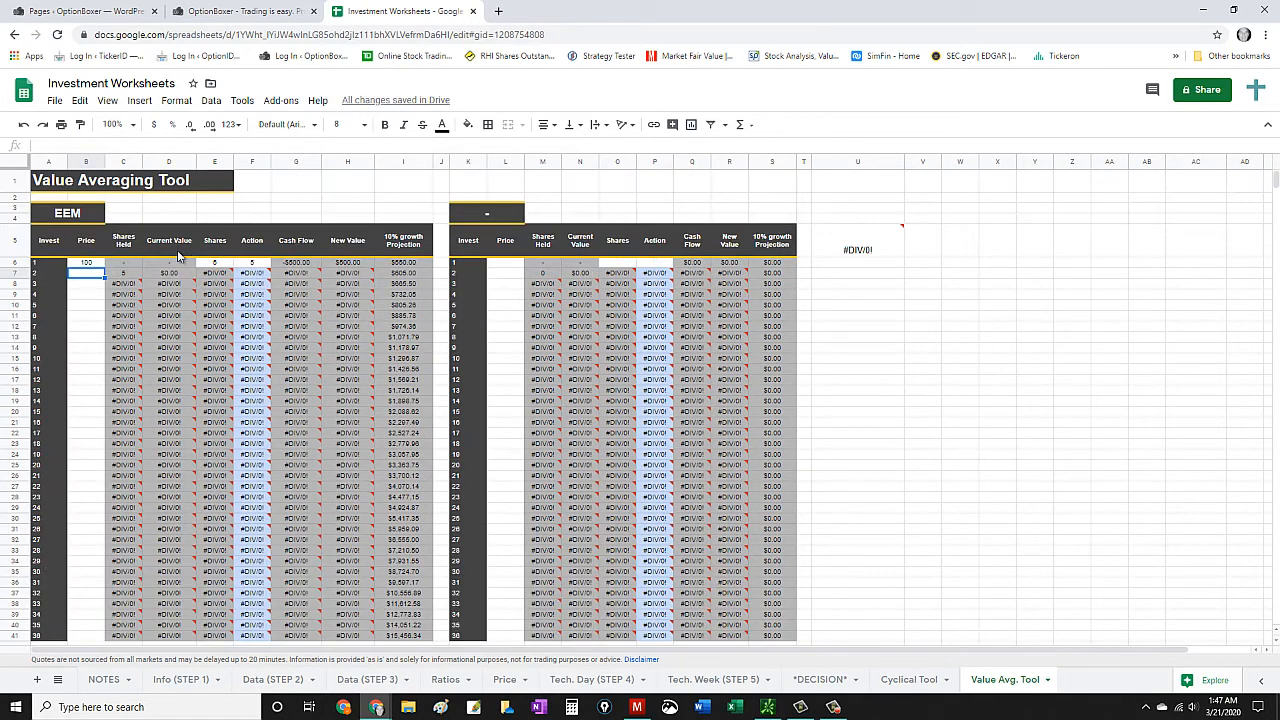
pyautogui.click(87, 262)
pyautogui.write('75')
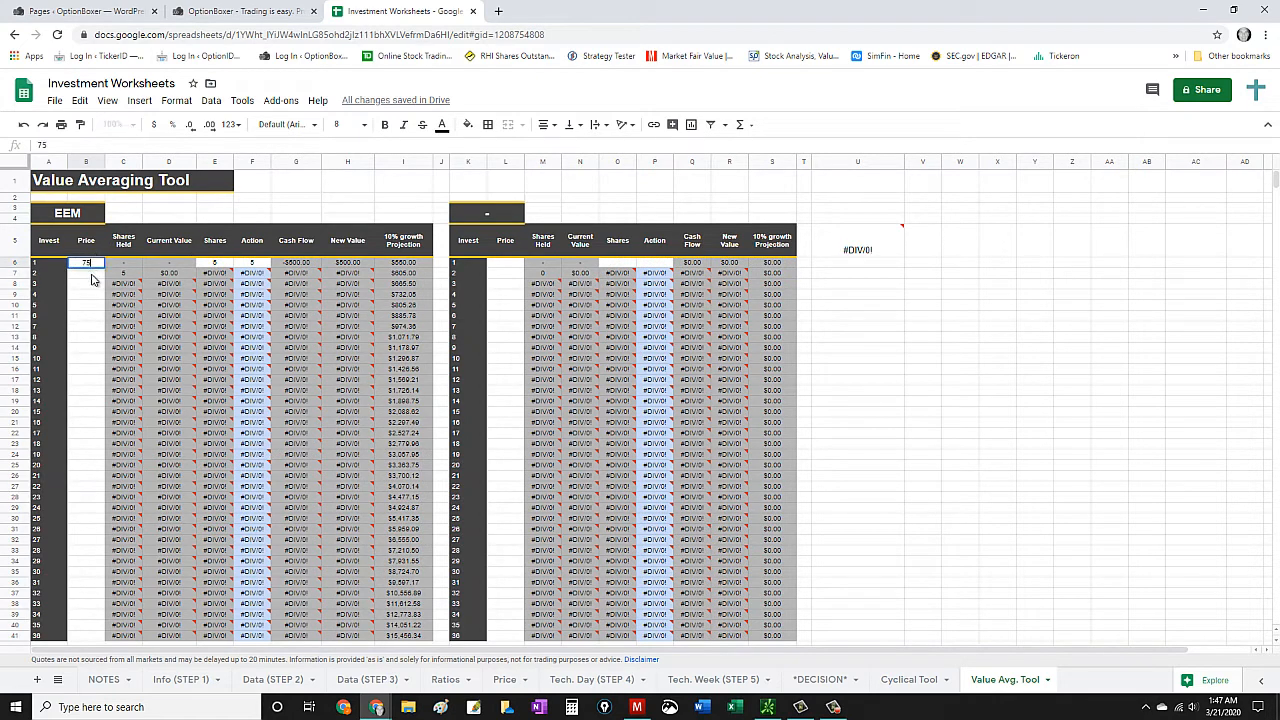
pyautogui.press('Return')
pyautogui.scroll(-2, 330, 425)
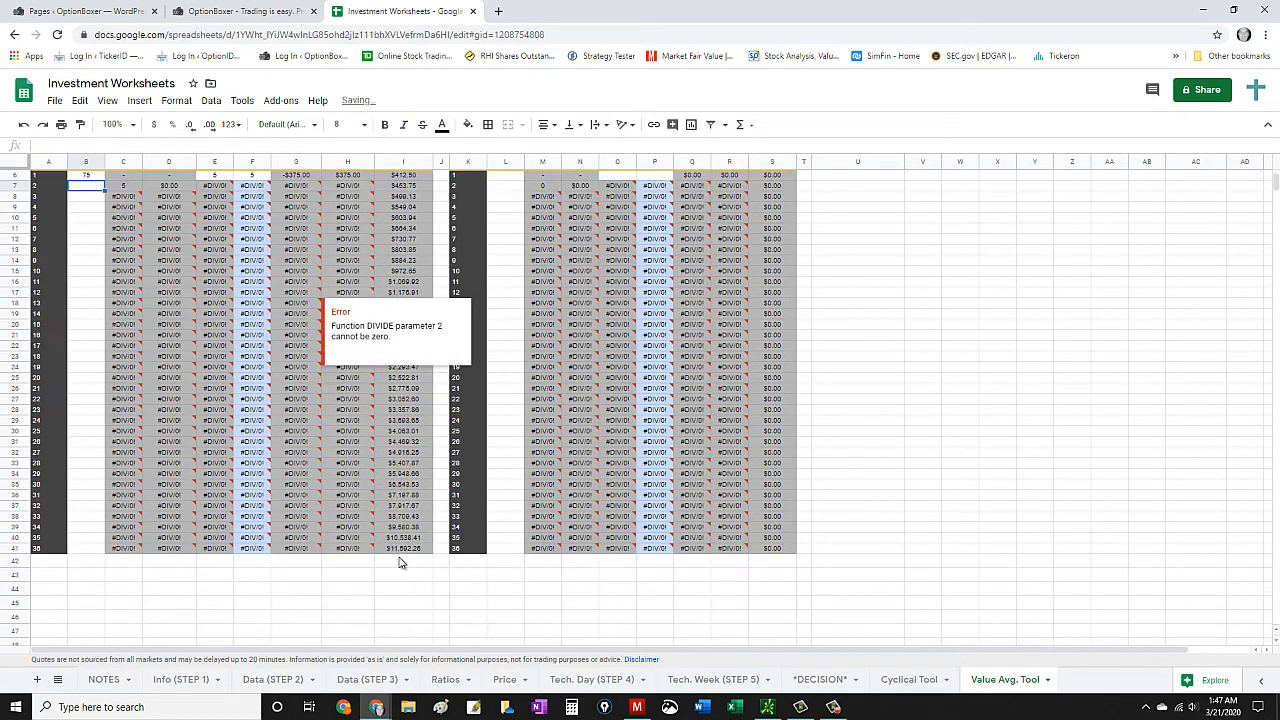
# - Set the EEM table's price for investment 1 to 72 and check the last growth projection
pyautogui.scroll(2, 395, 545)
pyautogui.click(91, 264)
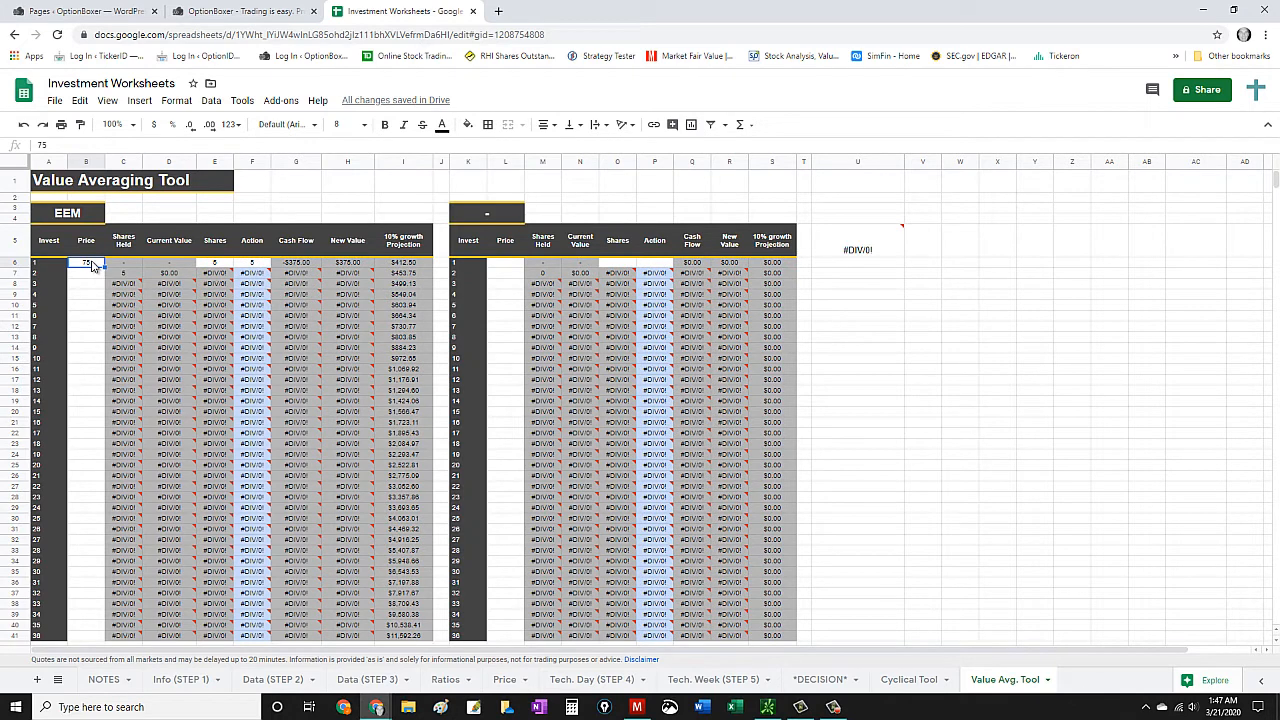
pyautogui.write('72')
pyautogui.press('Return')
pyautogui.scroll(-2, 330, 380)
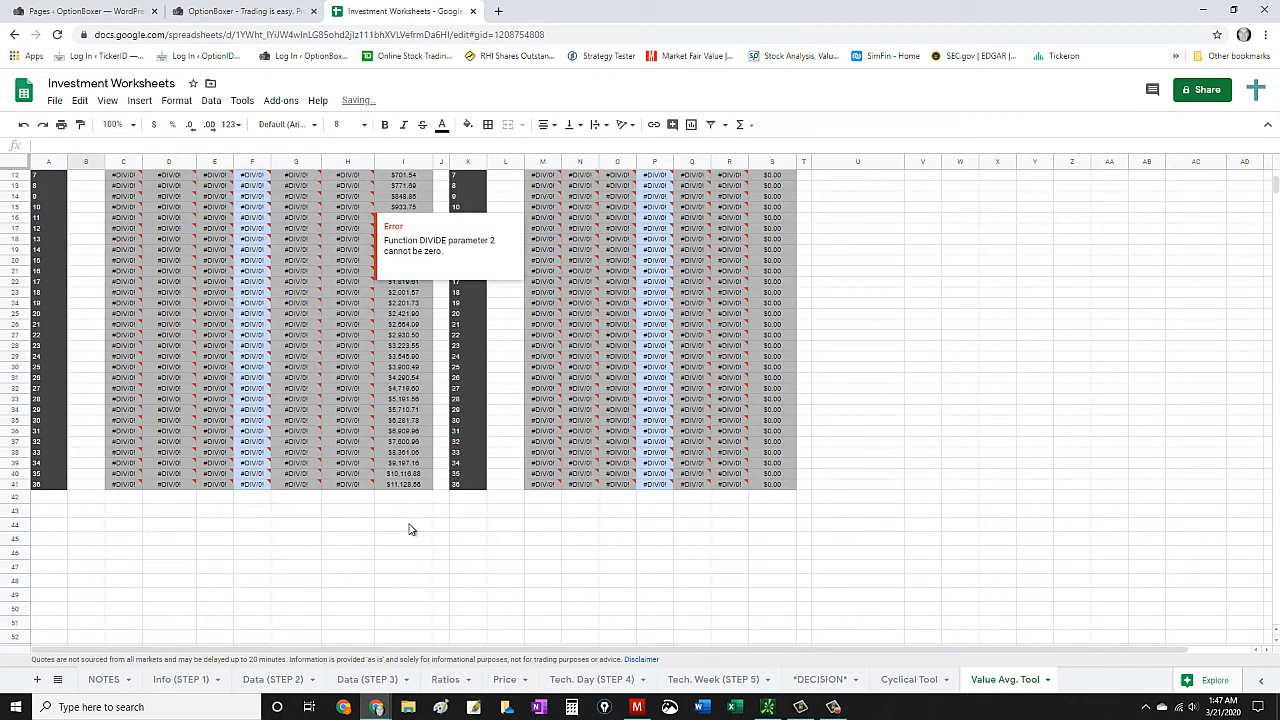
# - Set the EEM table's price for investment 1 to 70 and check the last growth projection
pyautogui.scroll(2, 409, 529)
pyautogui.click(98, 265)
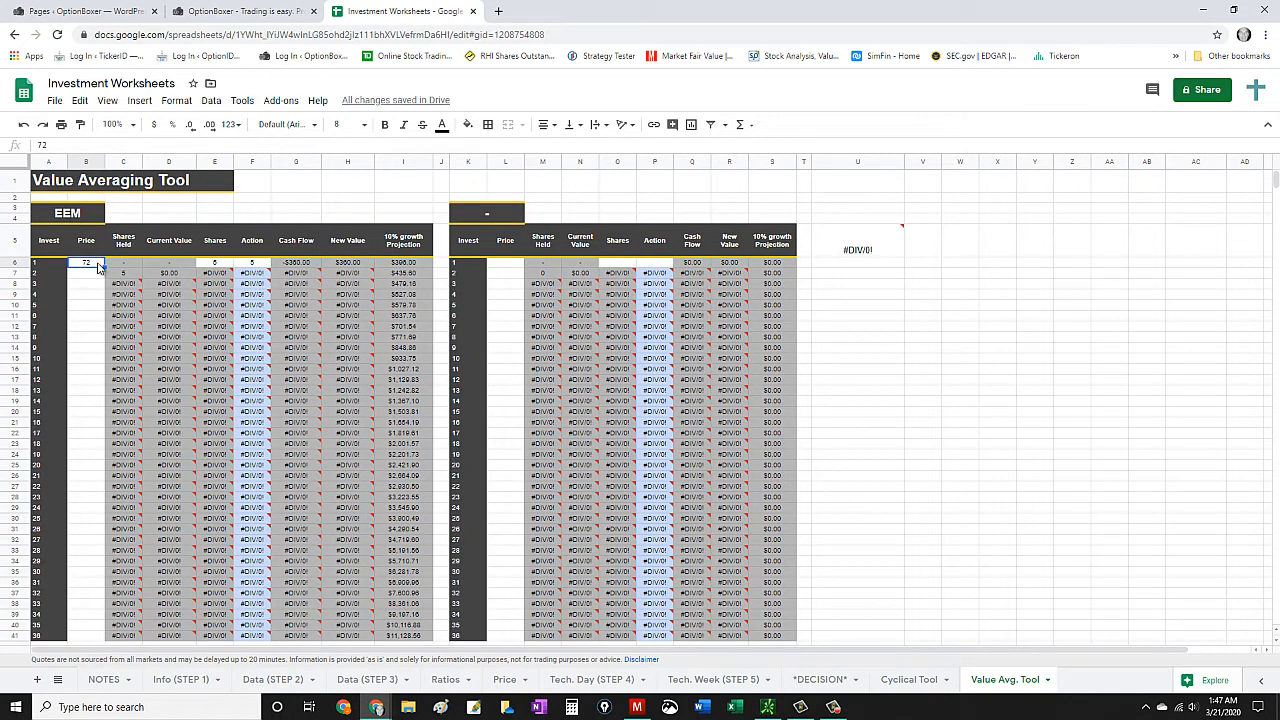
pyautogui.write('70')
pyautogui.press('Return')
pyautogui.scroll(-3, 329, 363)
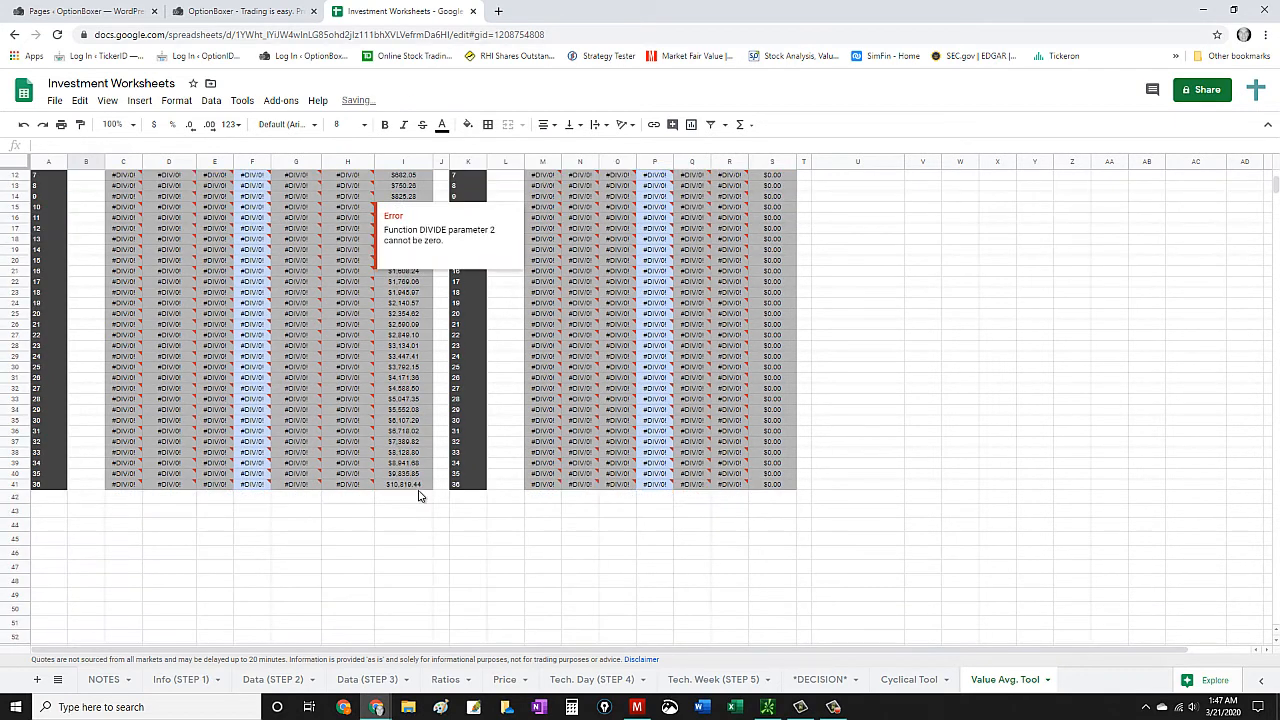
# - Set the EEM table's price for investment 1 to 68, check the last growth projection, and reselect the price cell
pyautogui.scroll(3, 230, 313)
pyautogui.click(86, 262)
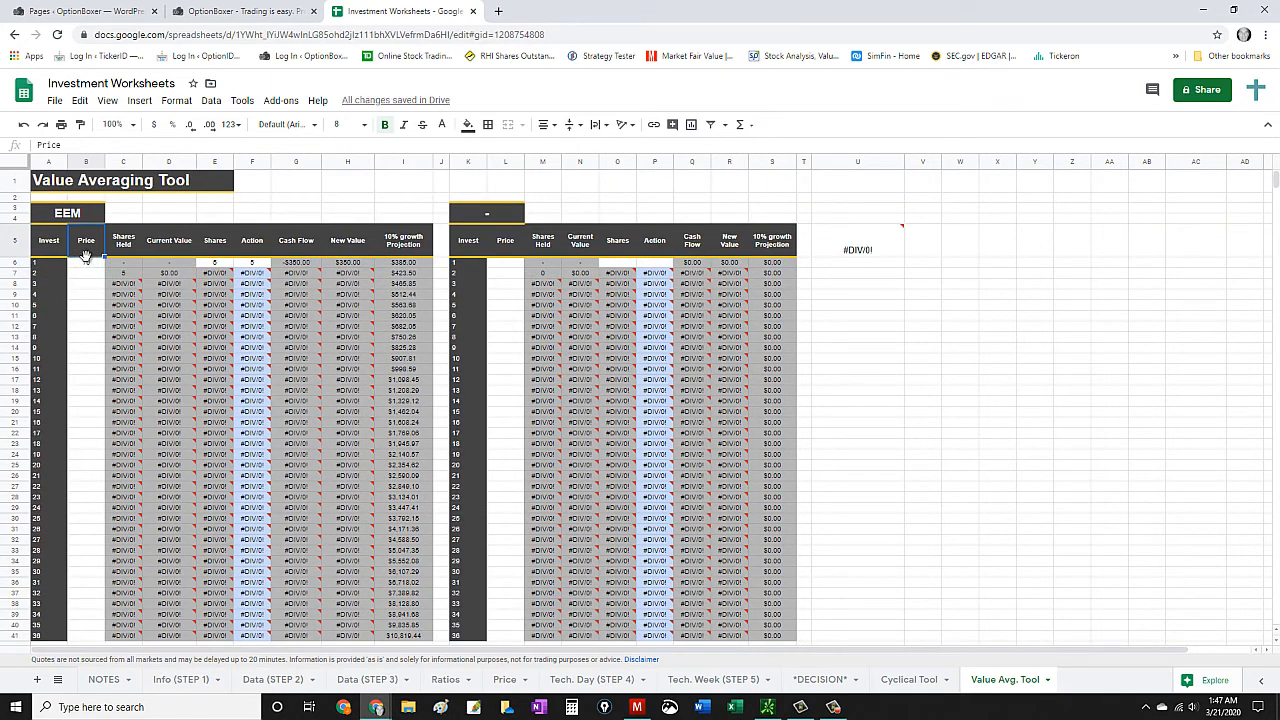
pyautogui.write('6')
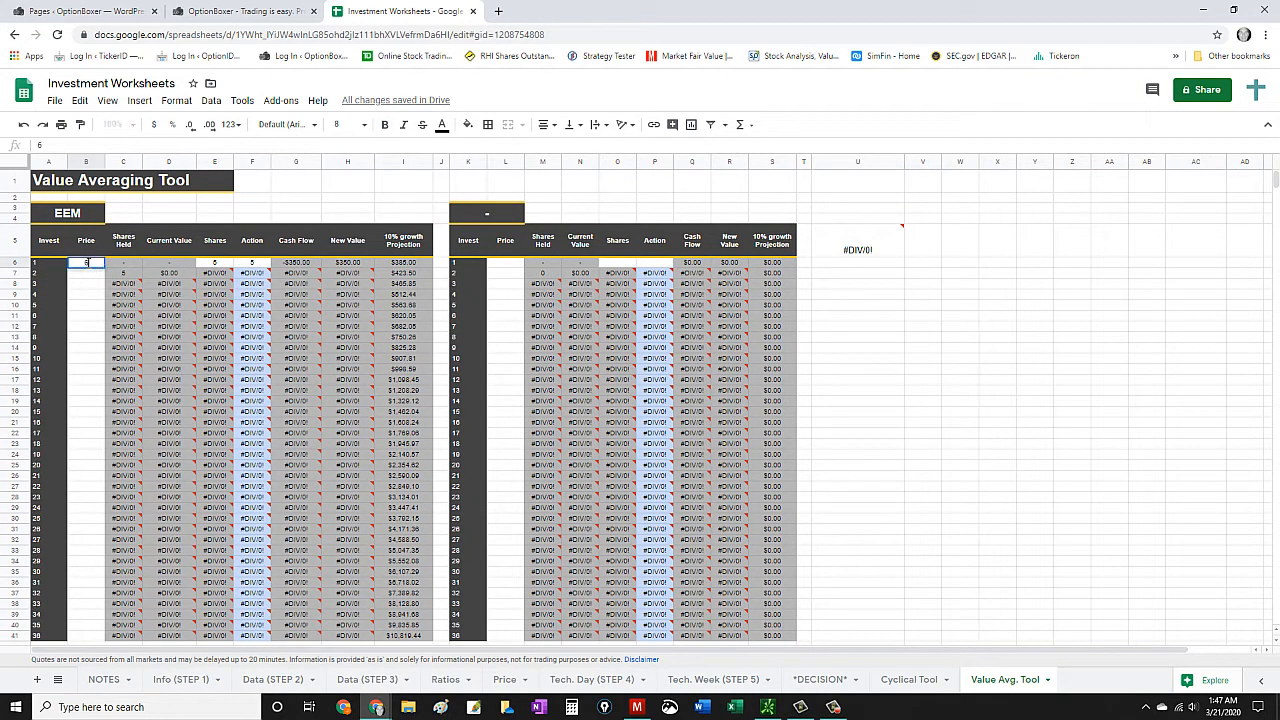
pyautogui.write('8')
pyautogui.press('Return')
pyautogui.scroll(-5, 290, 420)
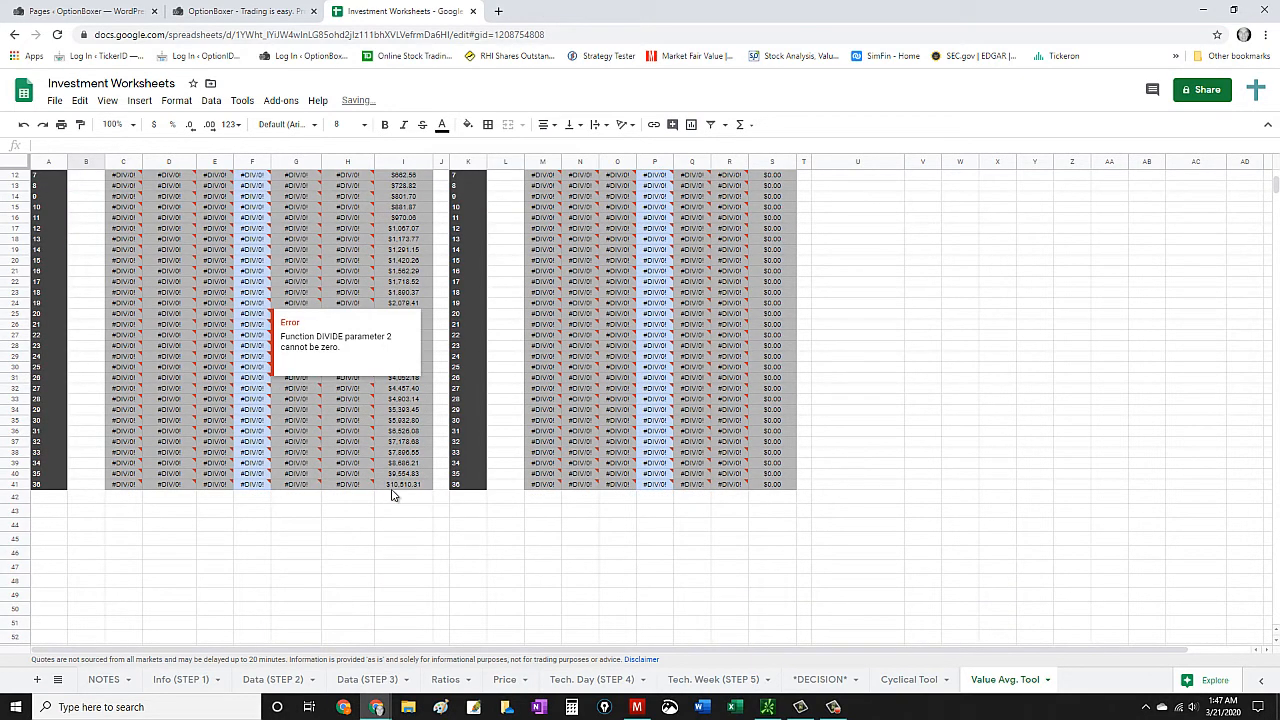
pyautogui.scroll(5, 390, 490)
pyautogui.scroll(1, 175, 338)
pyautogui.click(84, 264)
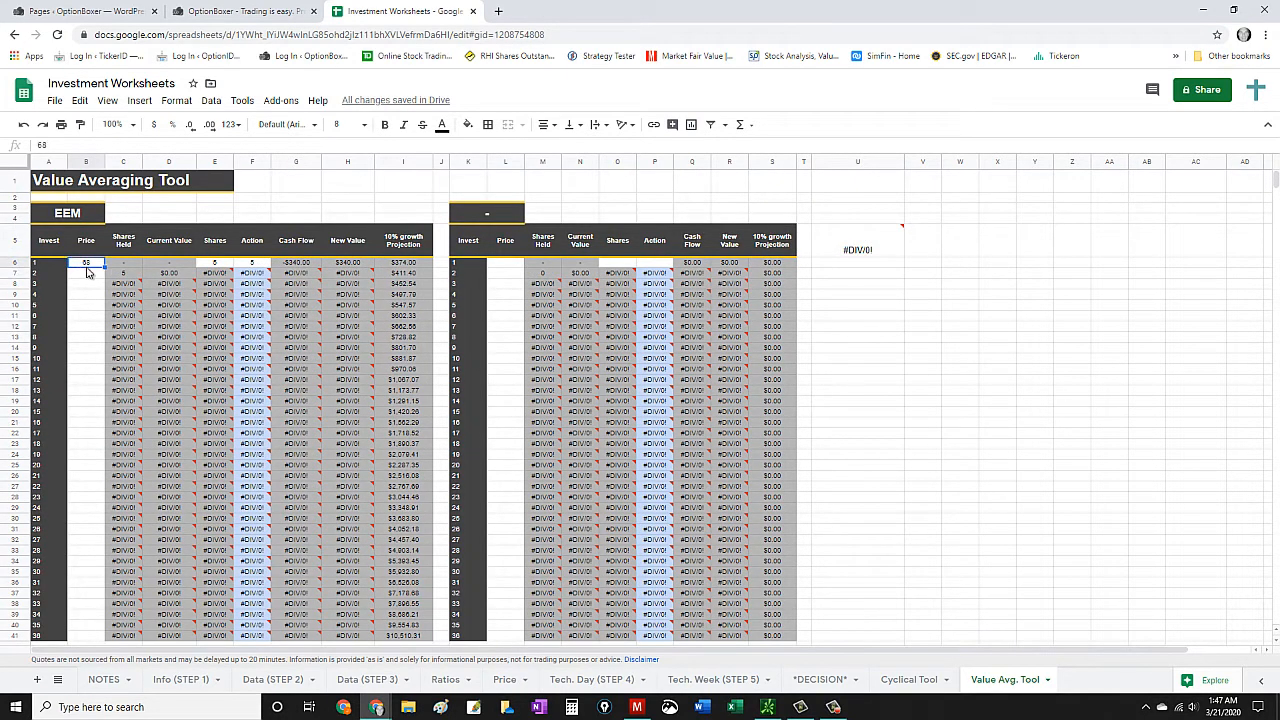
# - Set the EEM table's price for investment 1 to 61 and check the last growth projection
pyautogui.write('6')
pyautogui.click(90, 286)
pyautogui.scroll(-5, 92, 290)
pyautogui.scroll(5, 117, 304)
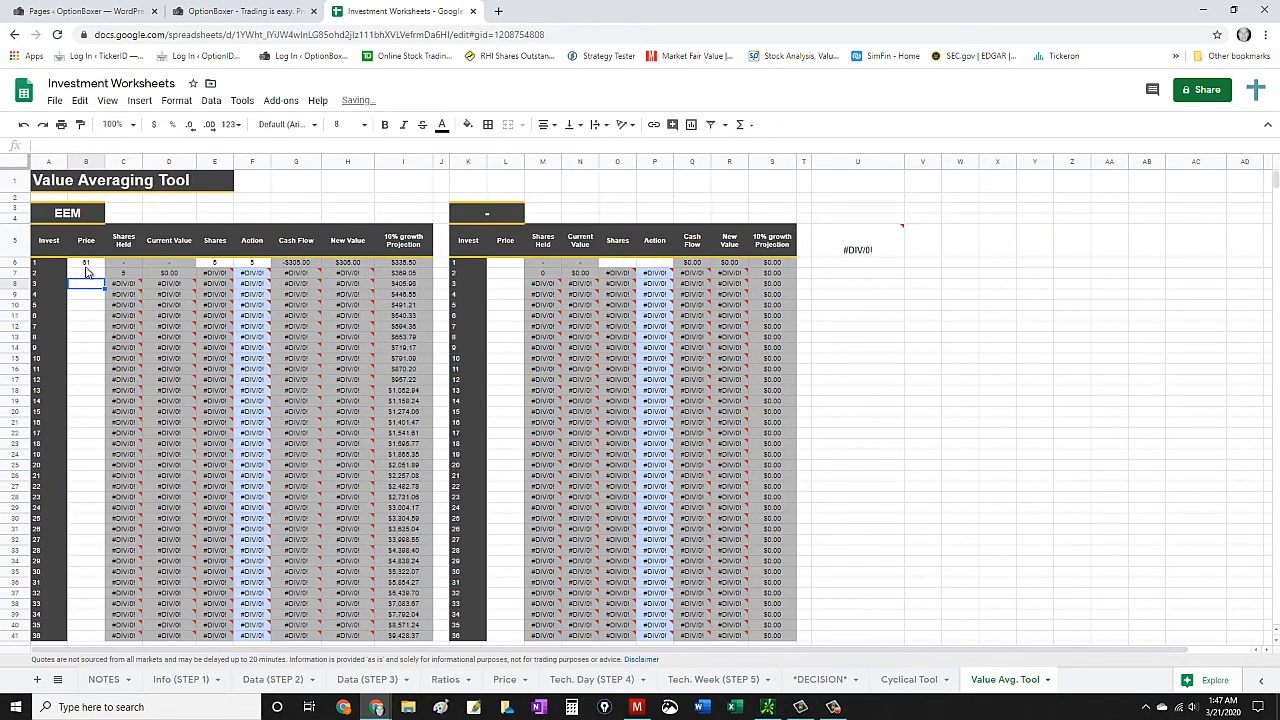
# - Set the EEM table's price for investment 1 to 64 and check the last growth projection
pyautogui.click(86, 264)
pyautogui.write('6')
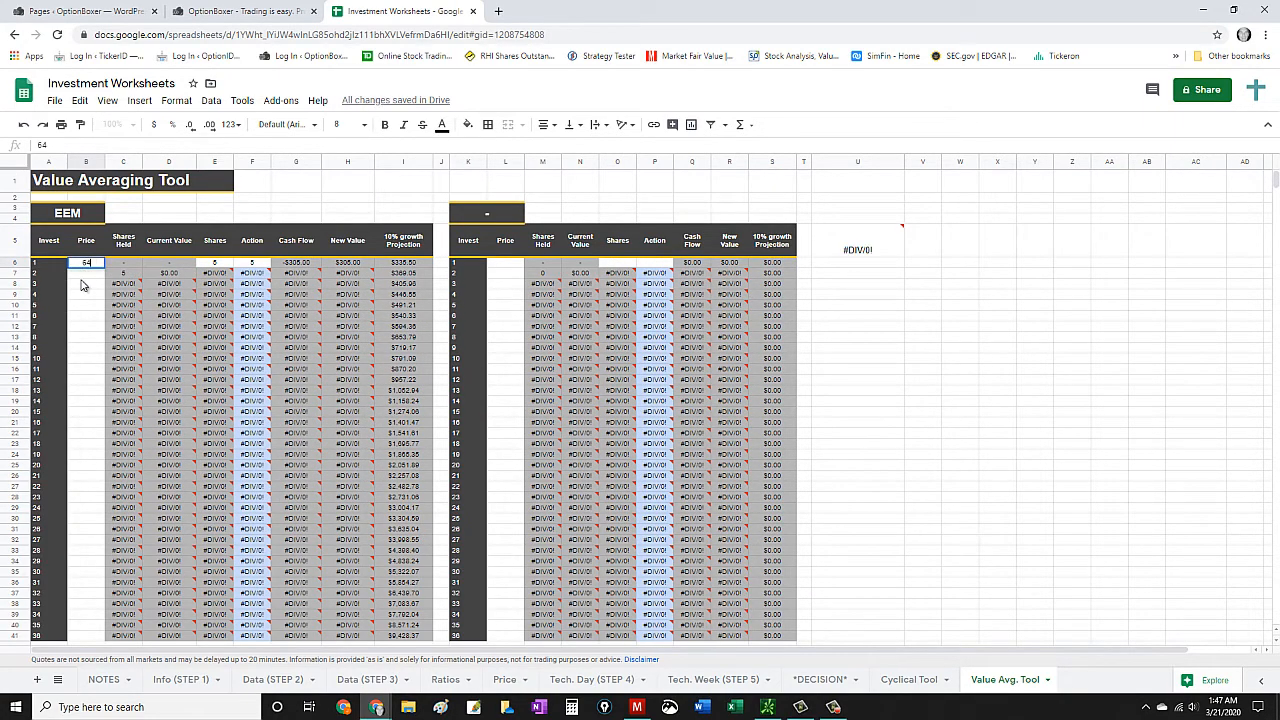
pyautogui.press('Return')
pyautogui.scroll(-2, 200, 340)
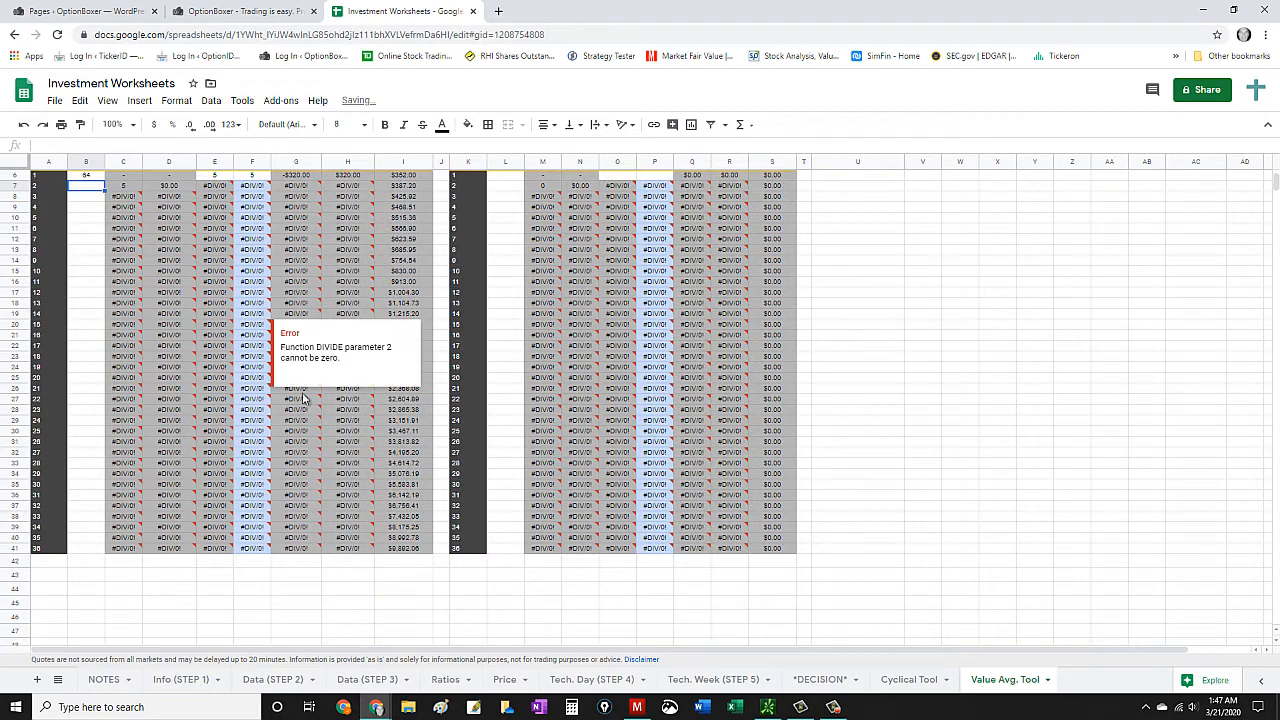
pyautogui.click(405, 550)
pyautogui.scroll(2, 97, 279)
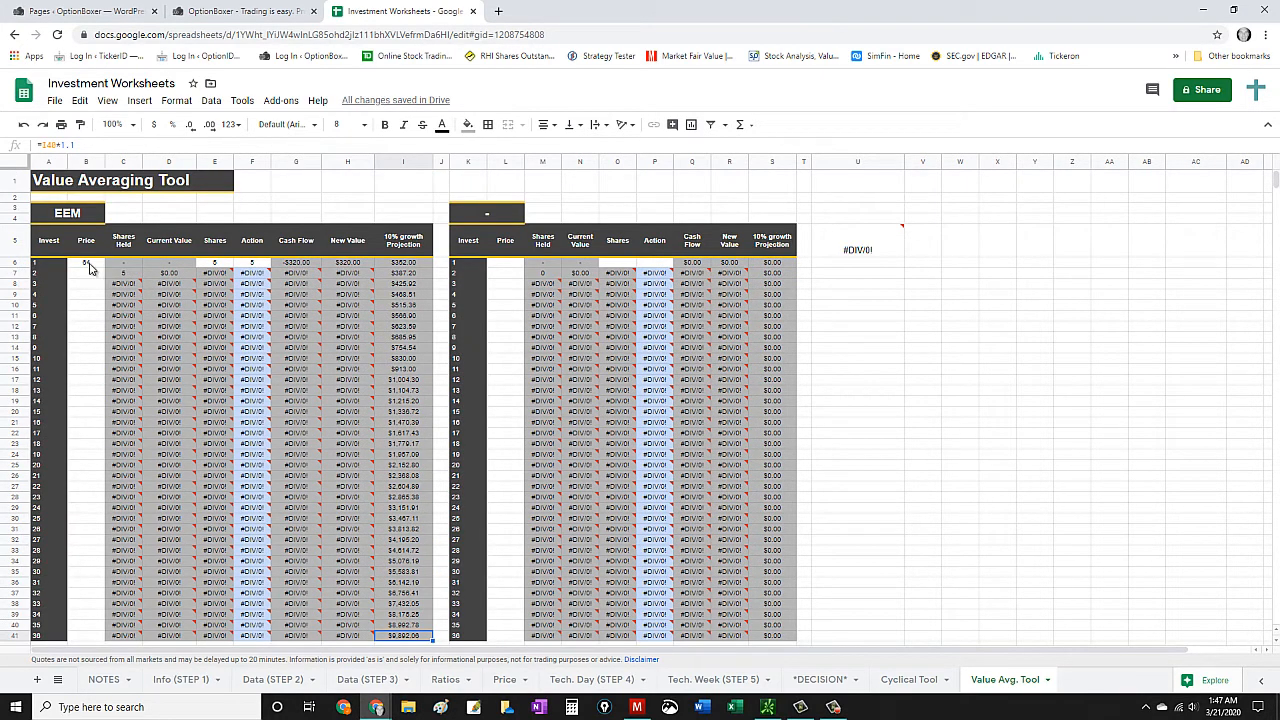
# - Set the EEM table's price for investment 1 to 65 and check the last growth projection
pyautogui.click(86, 263)
pyautogui.write('65')
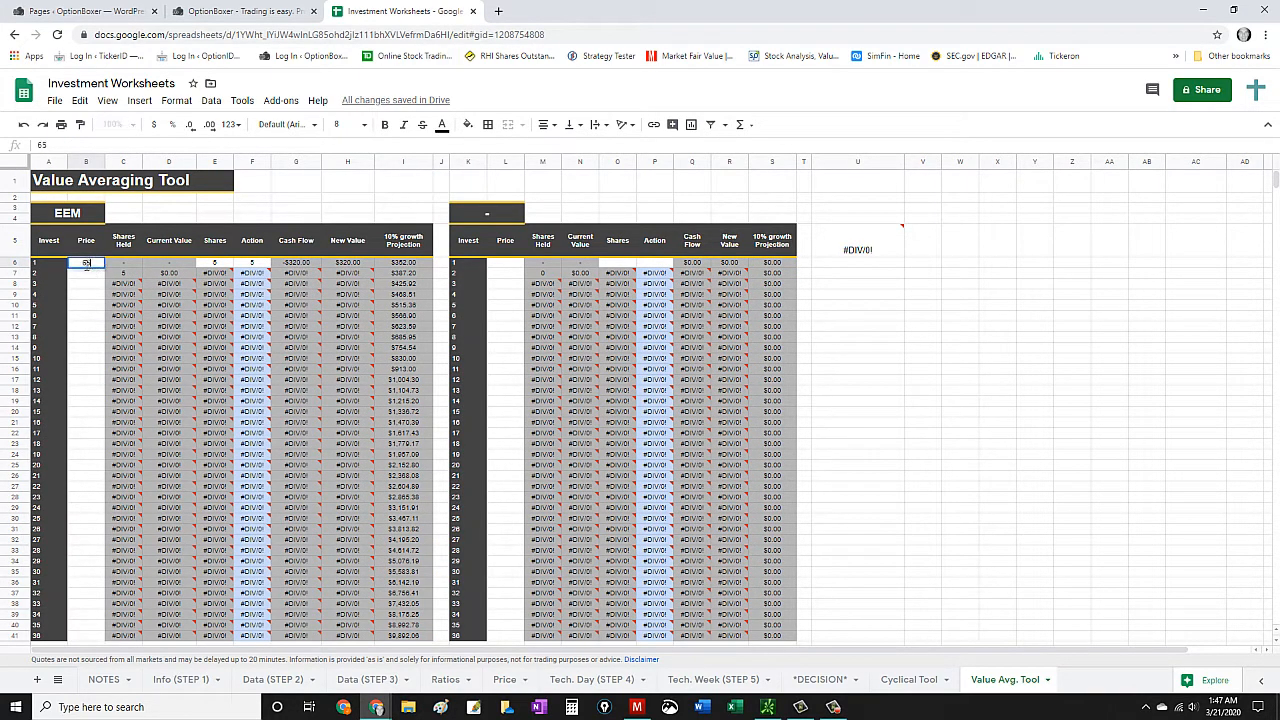
pyautogui.press('Return')
pyautogui.scroll(-5, 86, 280)
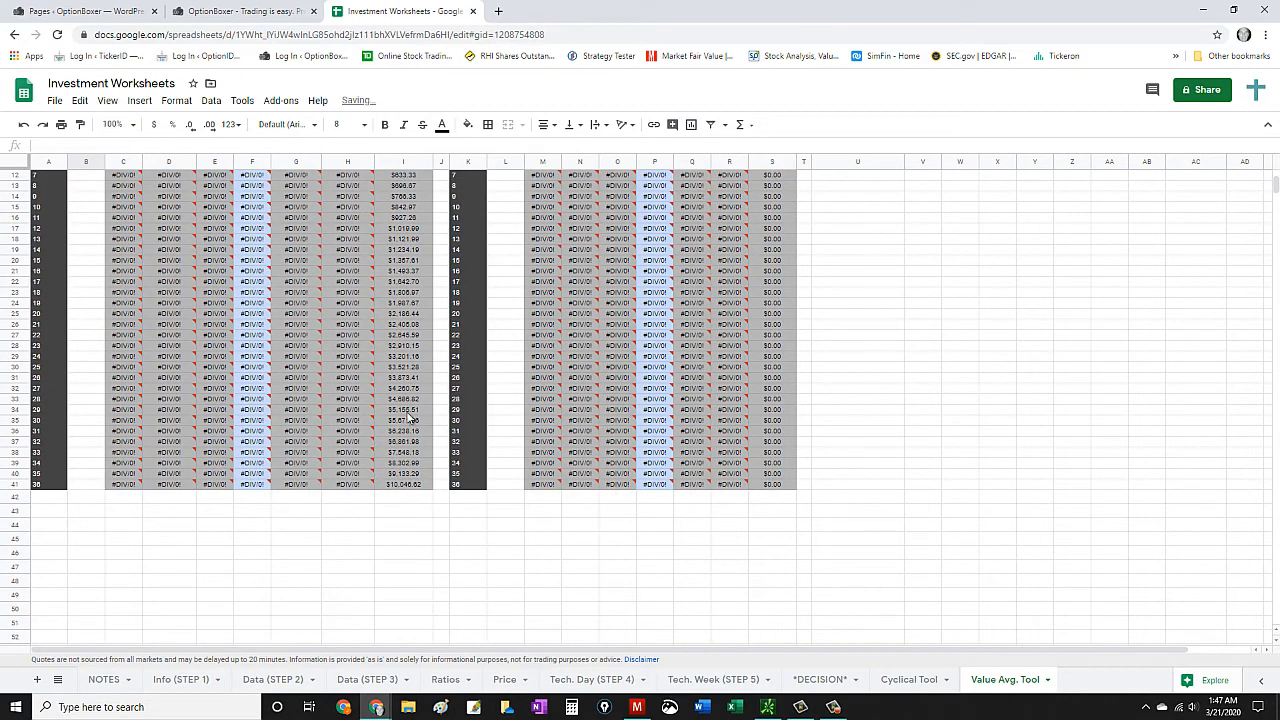
pyautogui.scroll(5, 407, 415)
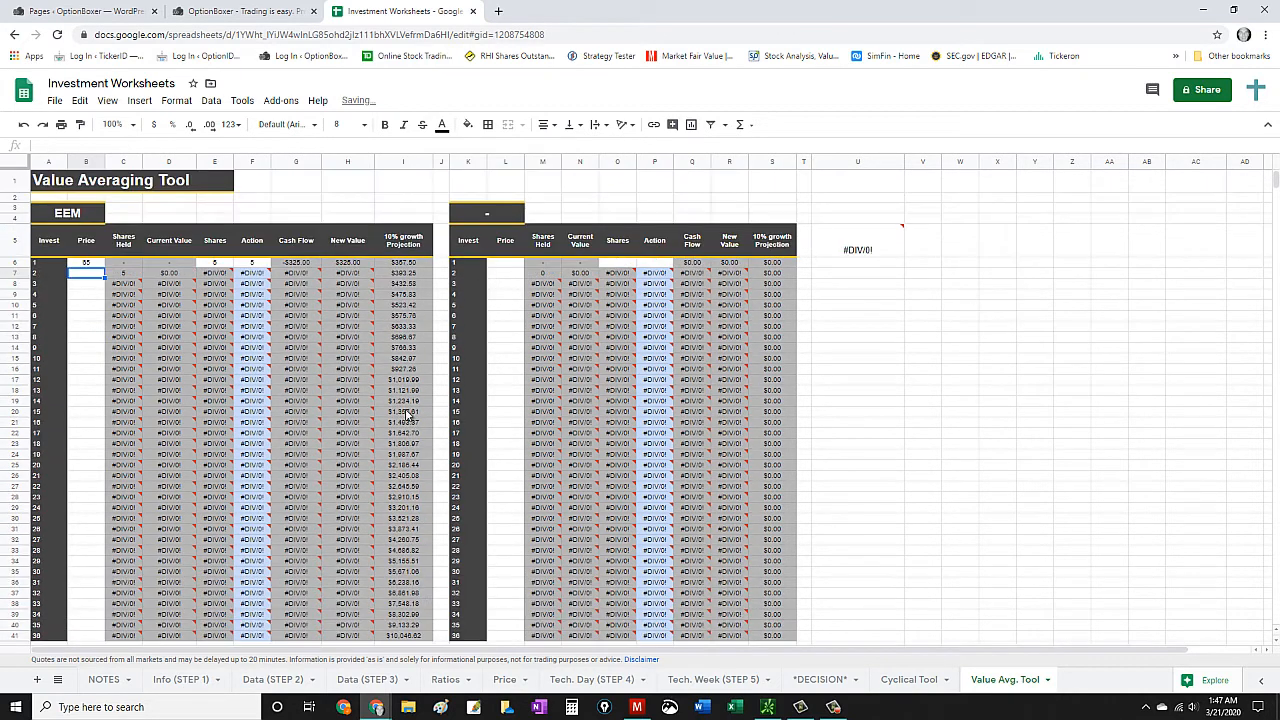
# - Review investment 1's price, shares held, current value, shares and action cells in the EEM table
pyautogui.click(87, 263)
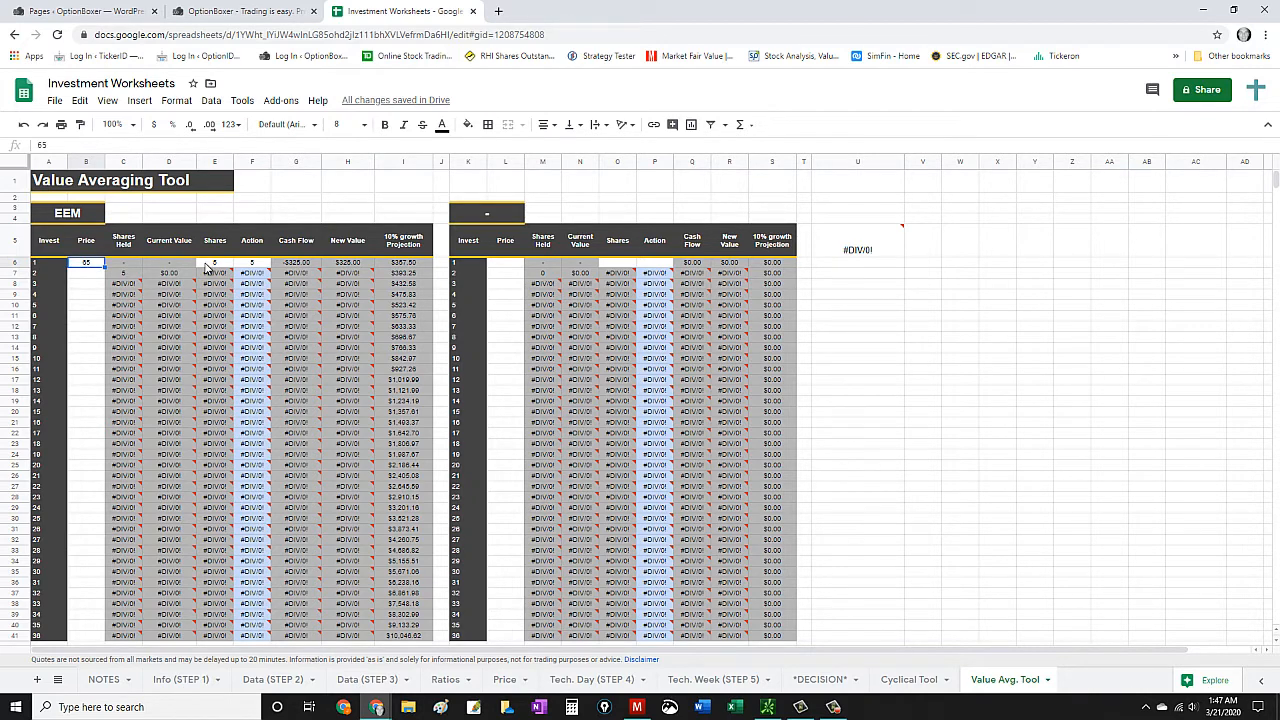
pyautogui.click(123, 265)
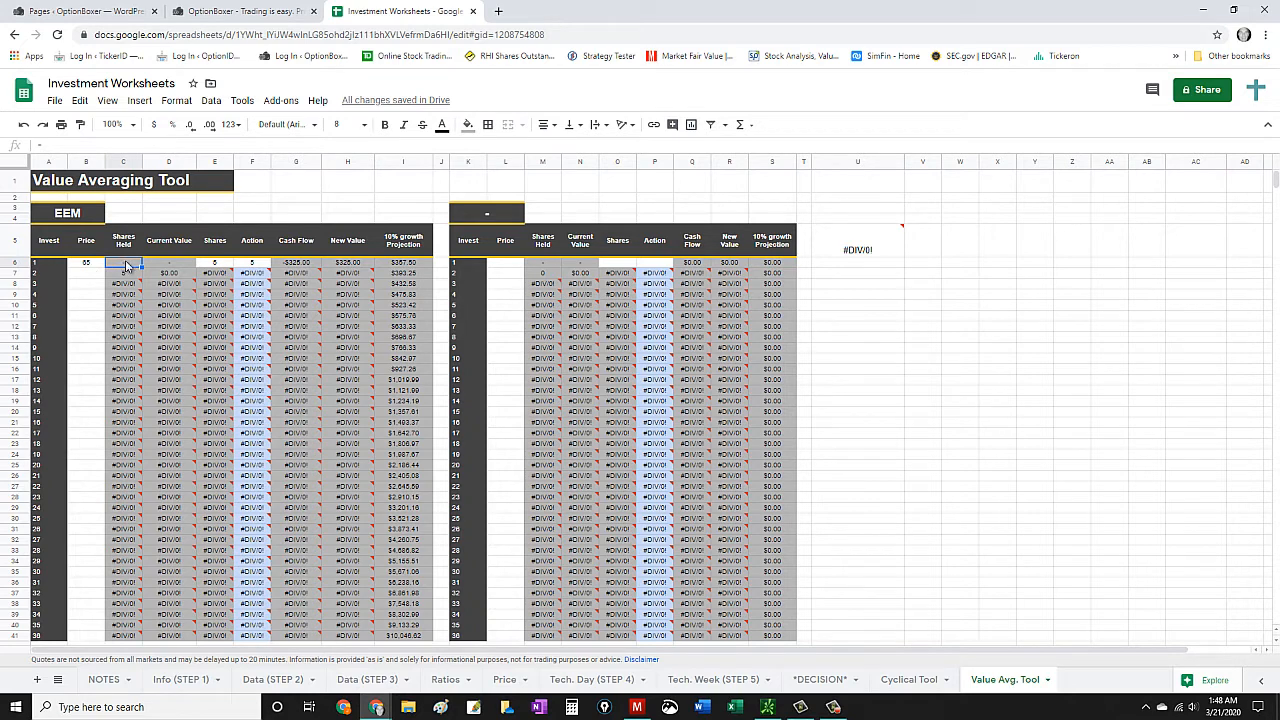
pyautogui.click(167, 263)
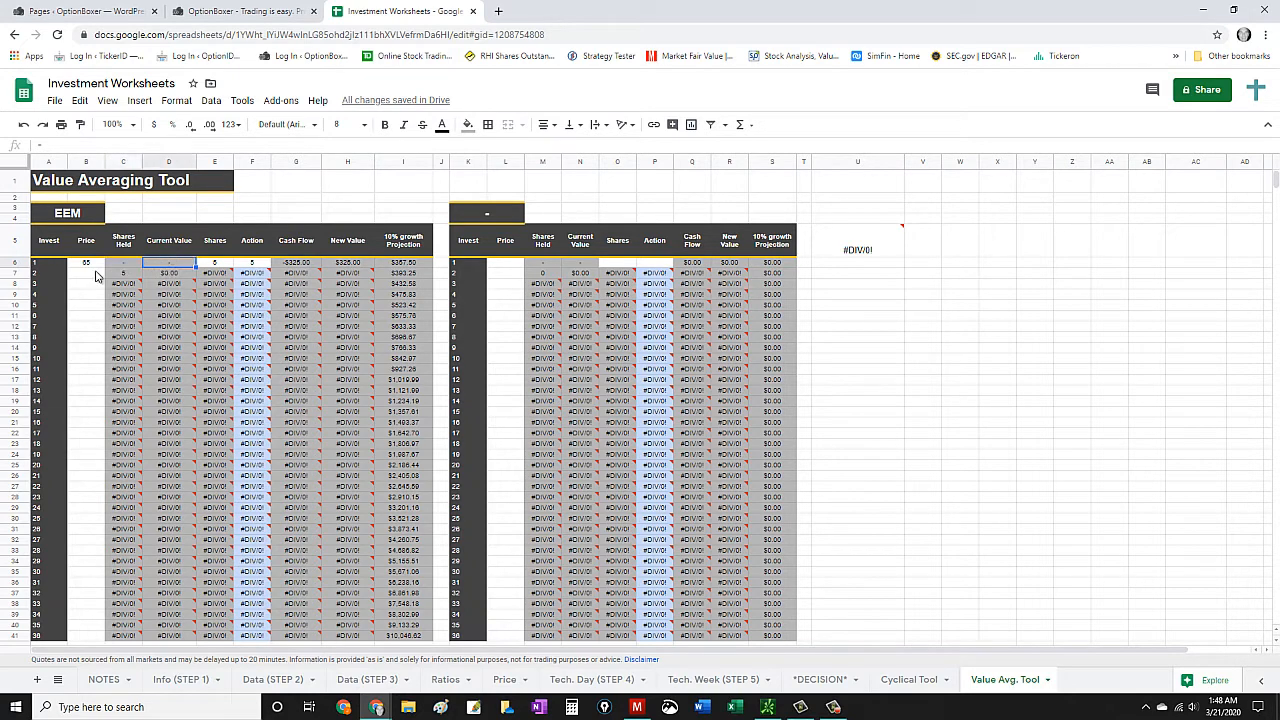
pyautogui.click(215, 264)
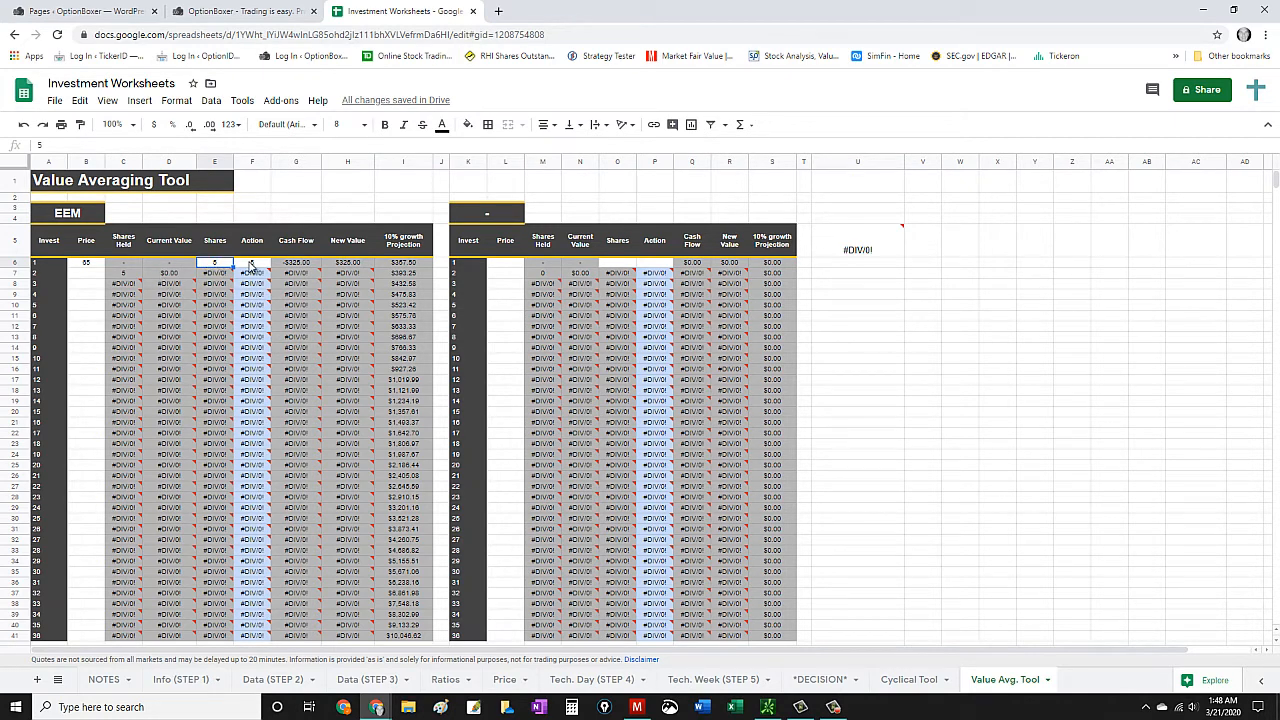
pyautogui.click(253, 264)
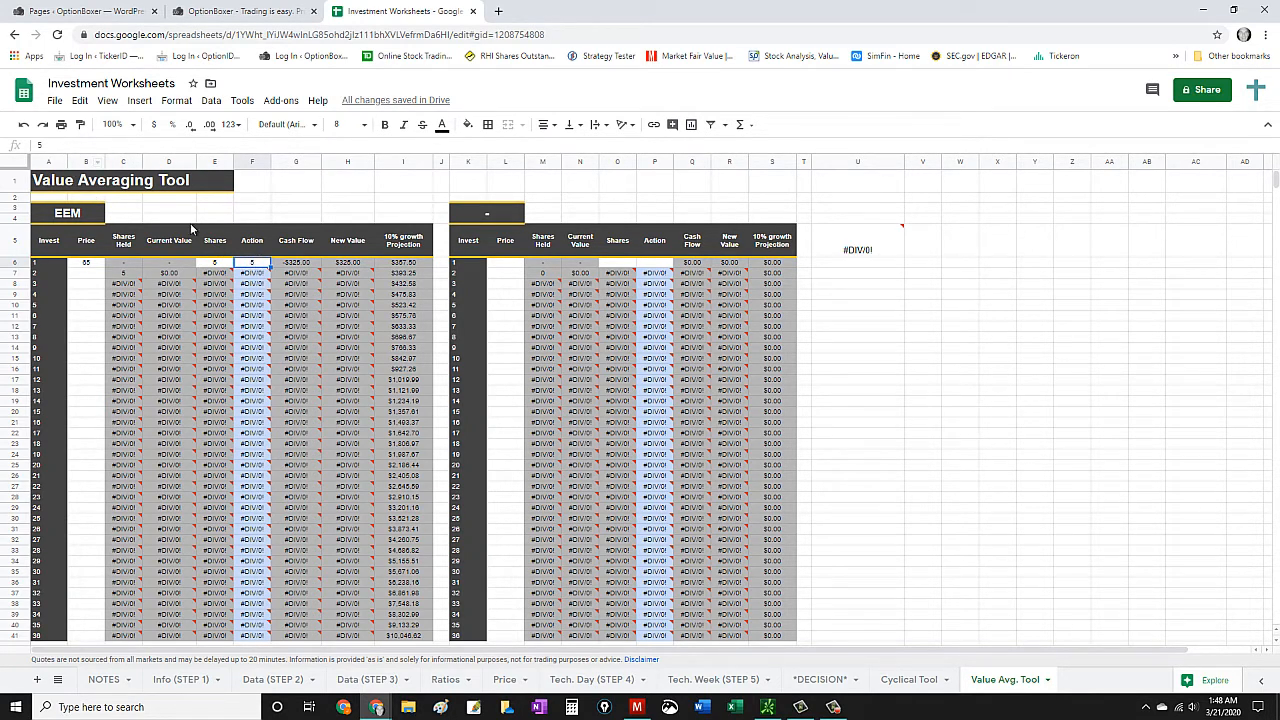
pyautogui.click(220, 264)
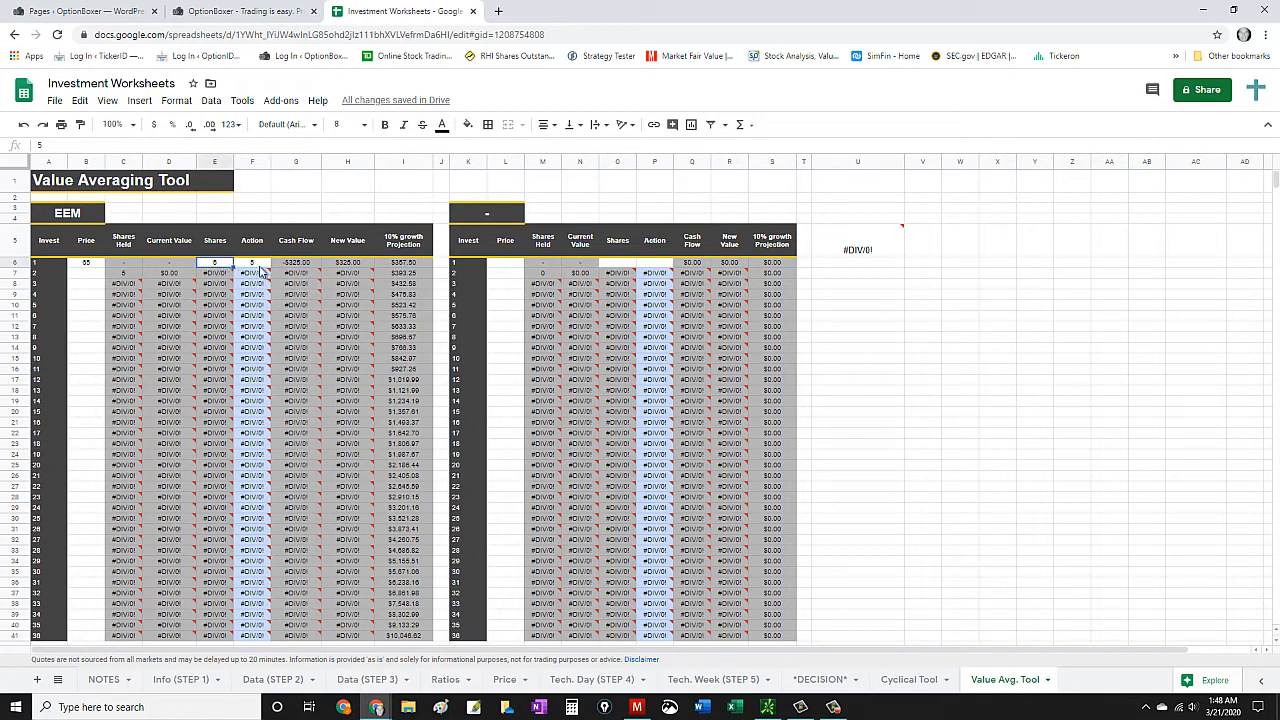
# - Inspect the cash flow and new value formulas for investment 1 in the EEM table
pyautogui.click(297, 266)
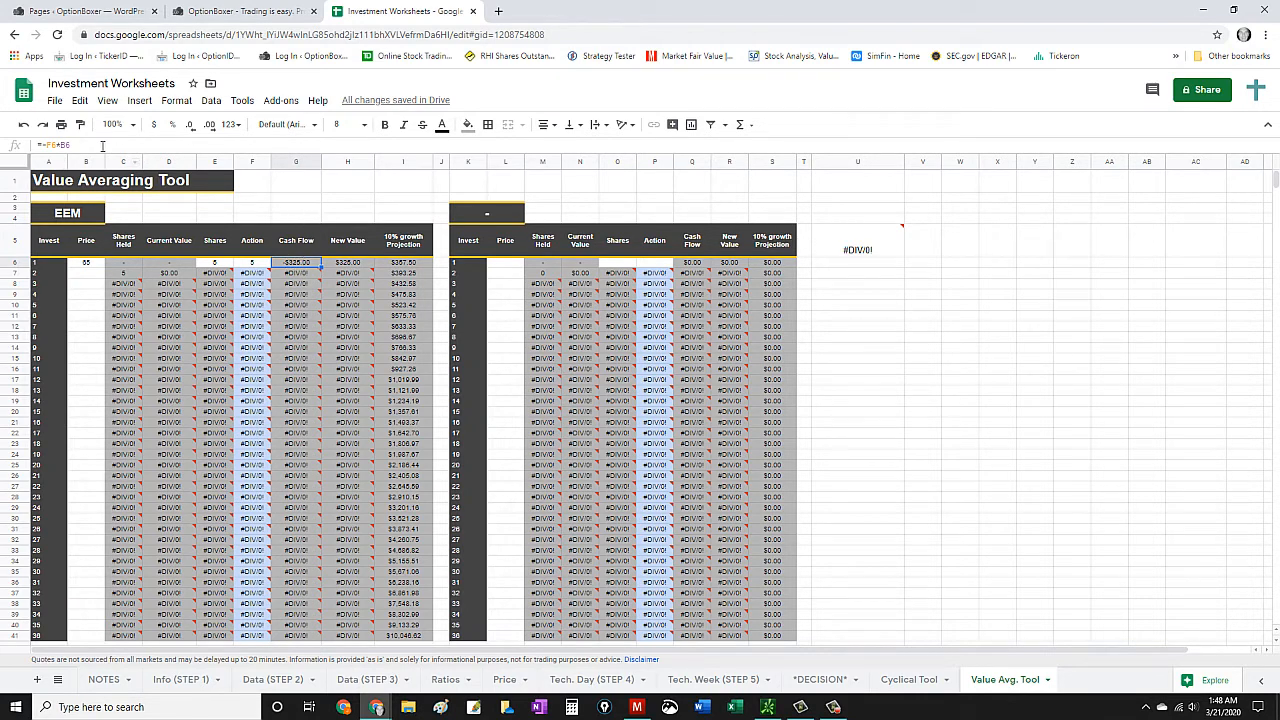
pyautogui.click(349, 263)
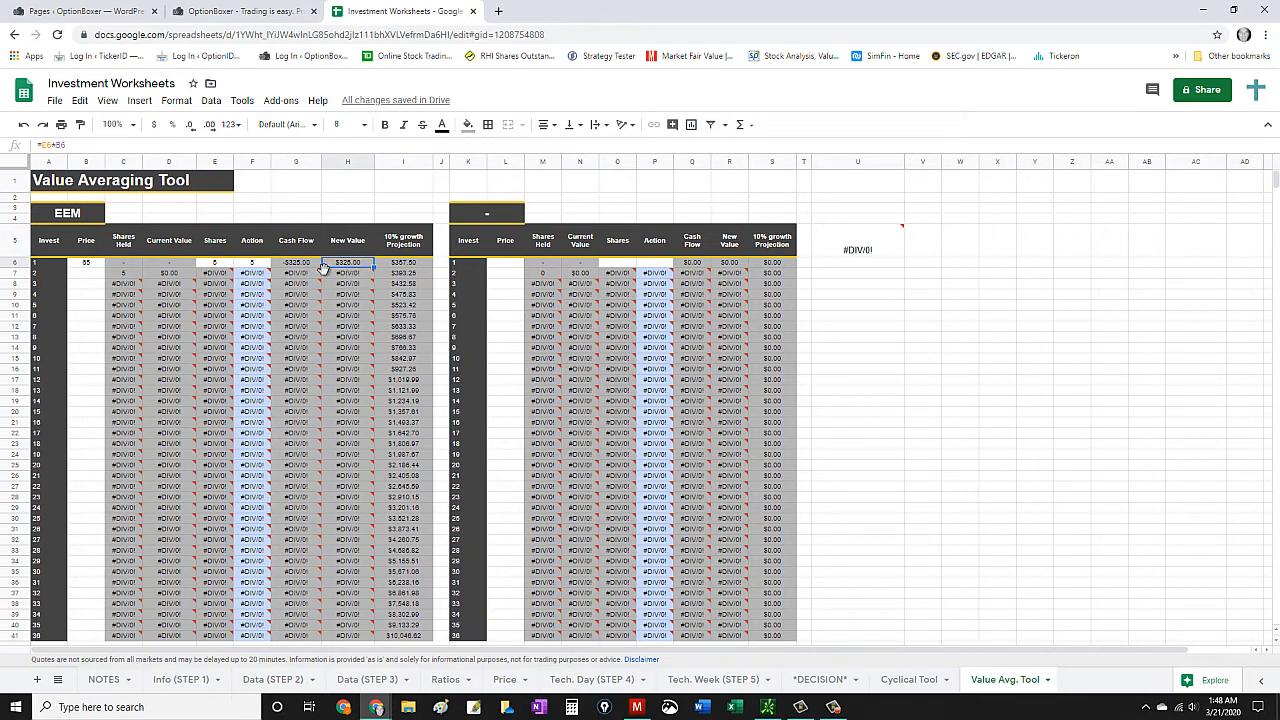
pyautogui.moveTo(255, 275)
pyautogui.click(57, 147)
# - Compare the 10% growth projection formulas of investments 1 and 2 in the EEM table
pyautogui.click(398, 264)
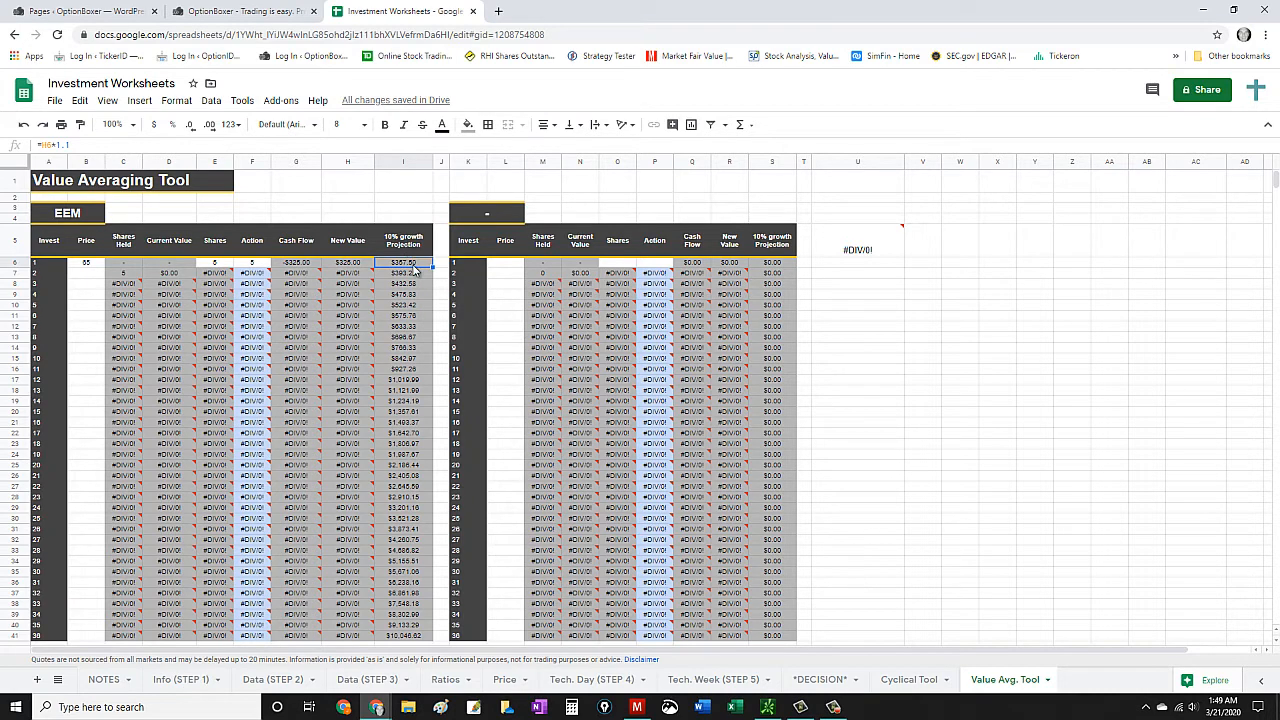
pyautogui.scroll(-4, 398, 303)
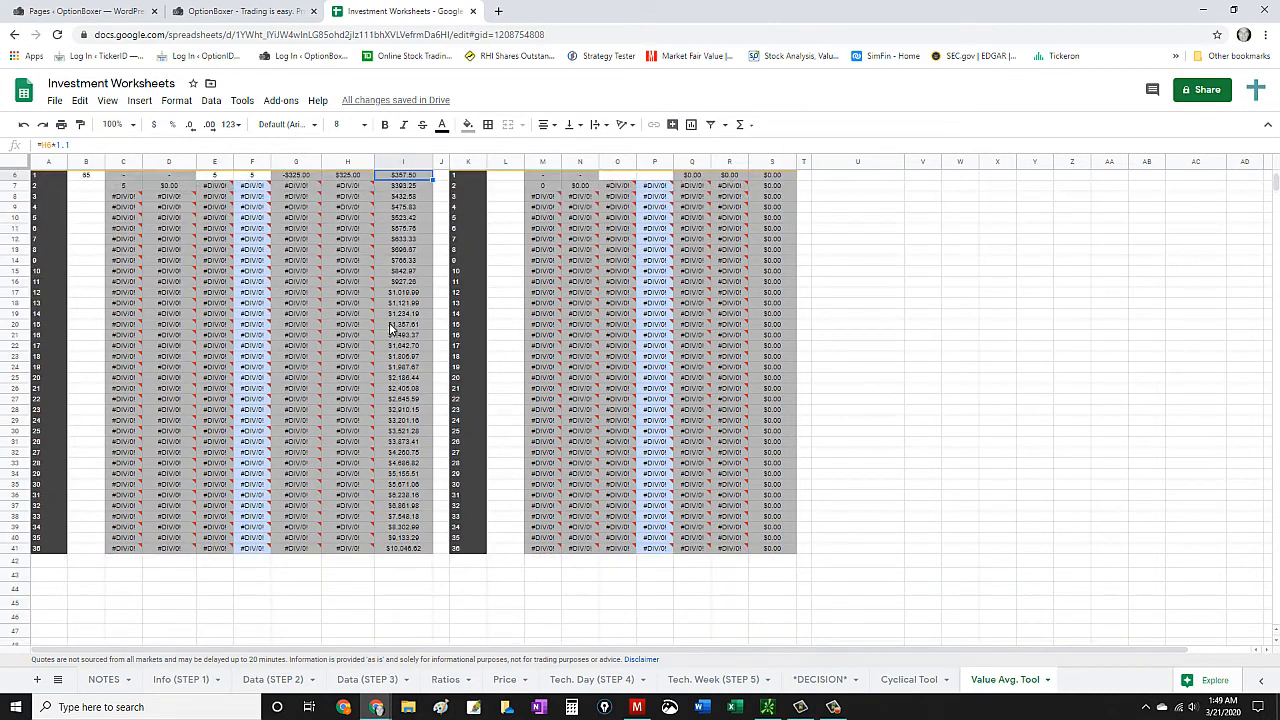
pyautogui.scroll(4, 360, 372)
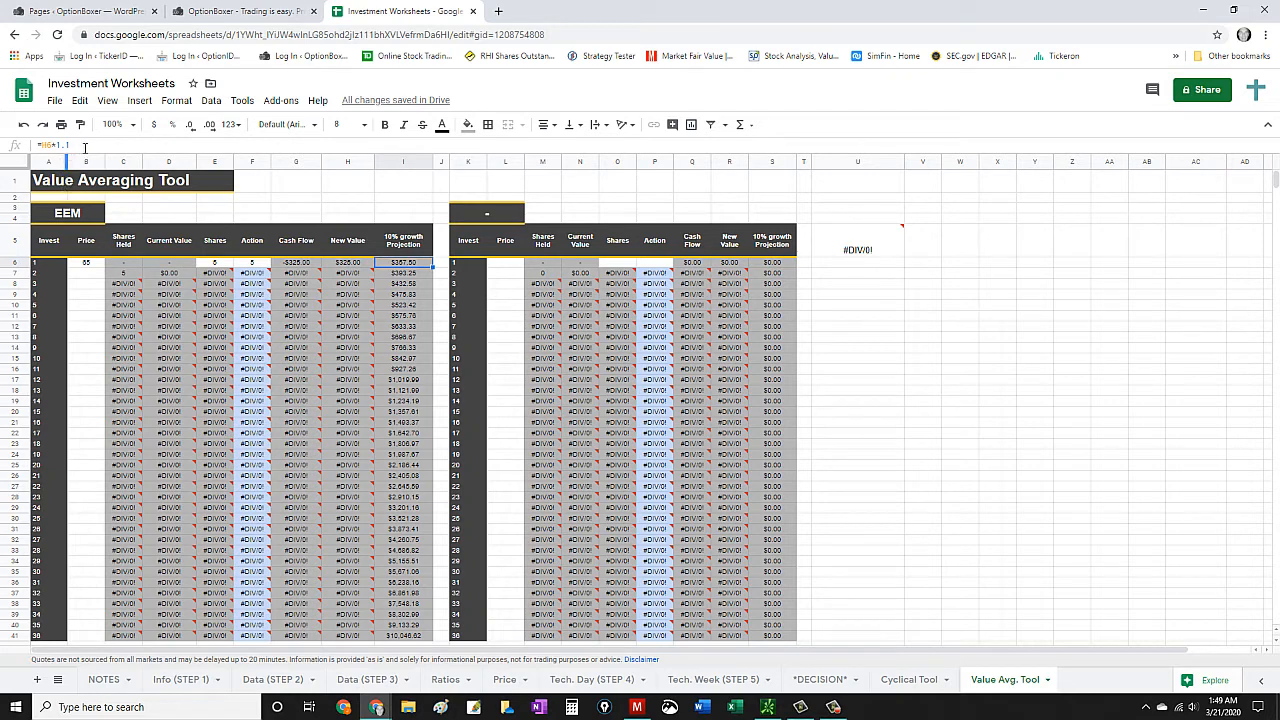
pyautogui.click(407, 275)
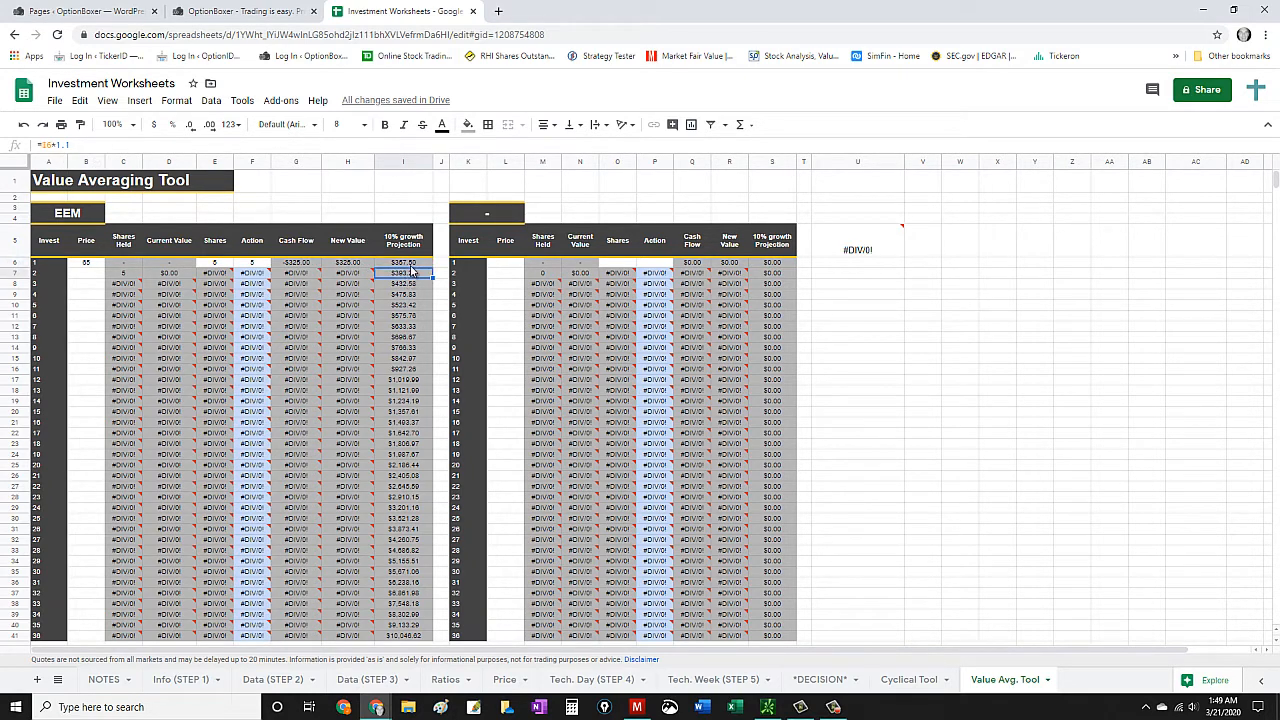
pyautogui.click(411, 265)
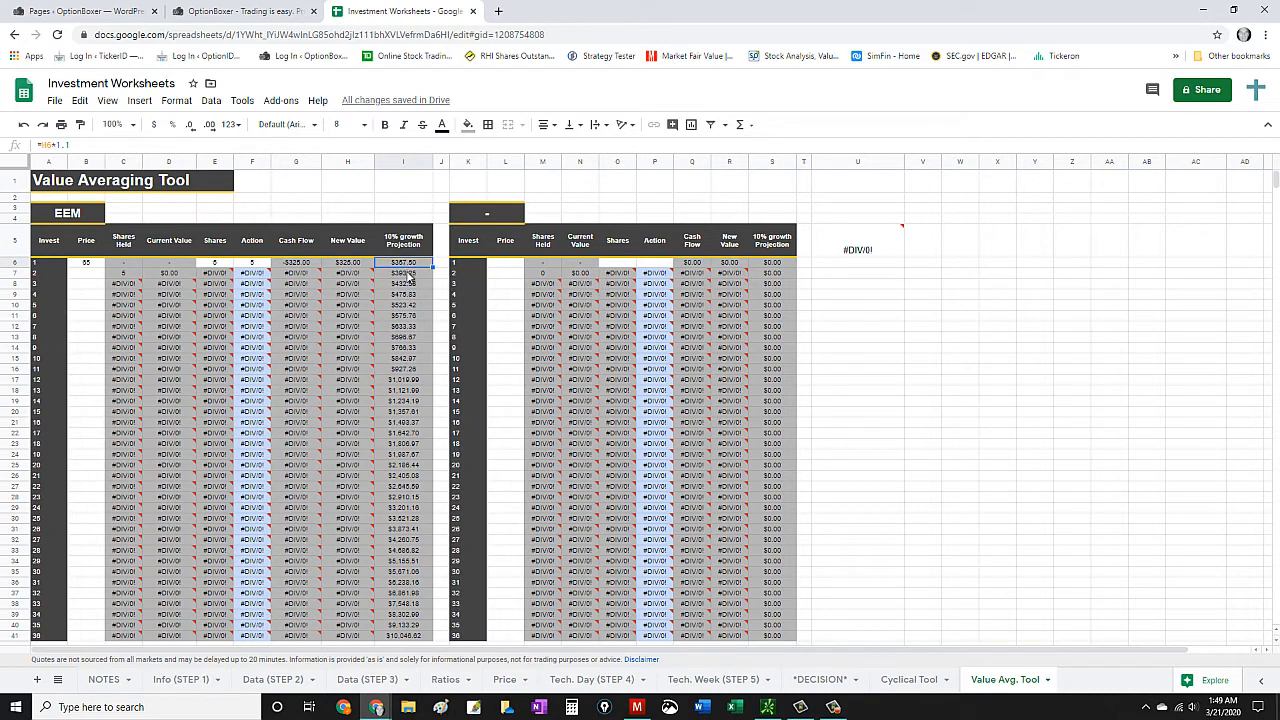
pyautogui.click(407, 276)
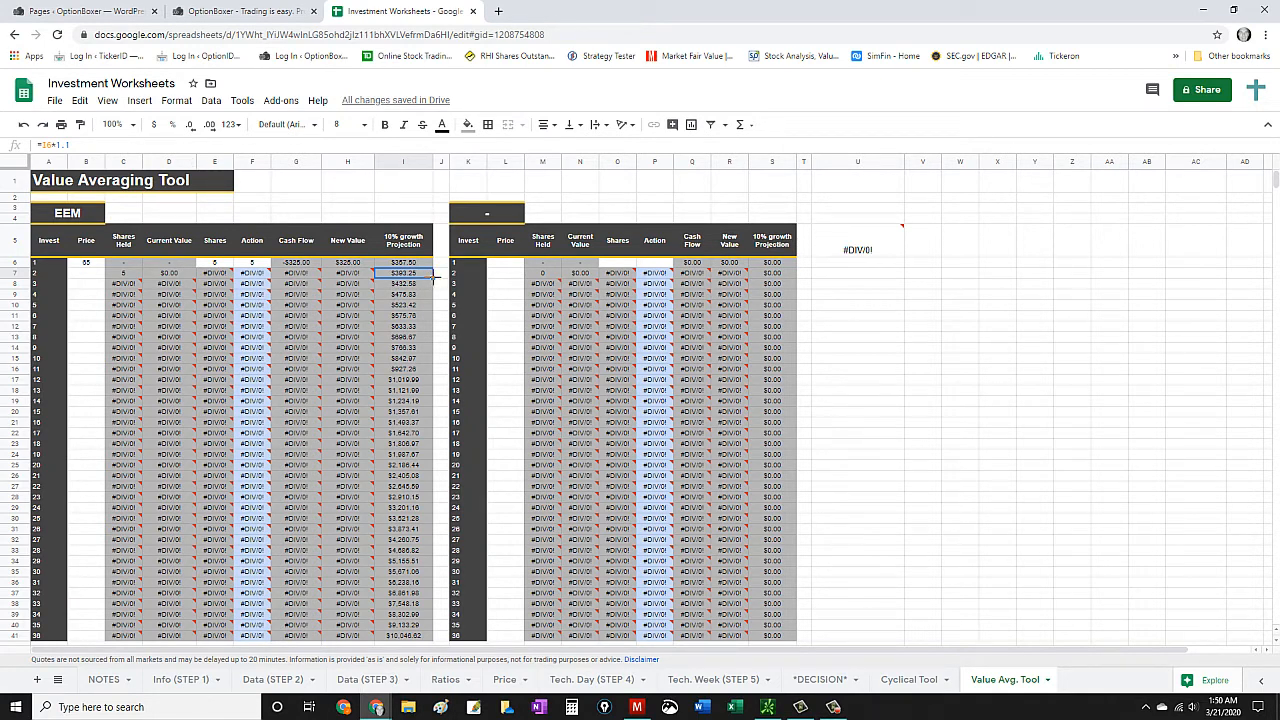
# - Examine the EEM growth projections down to investment 36 and inspect the formula in the last one
pyautogui.scroll(-2, 421, 615)
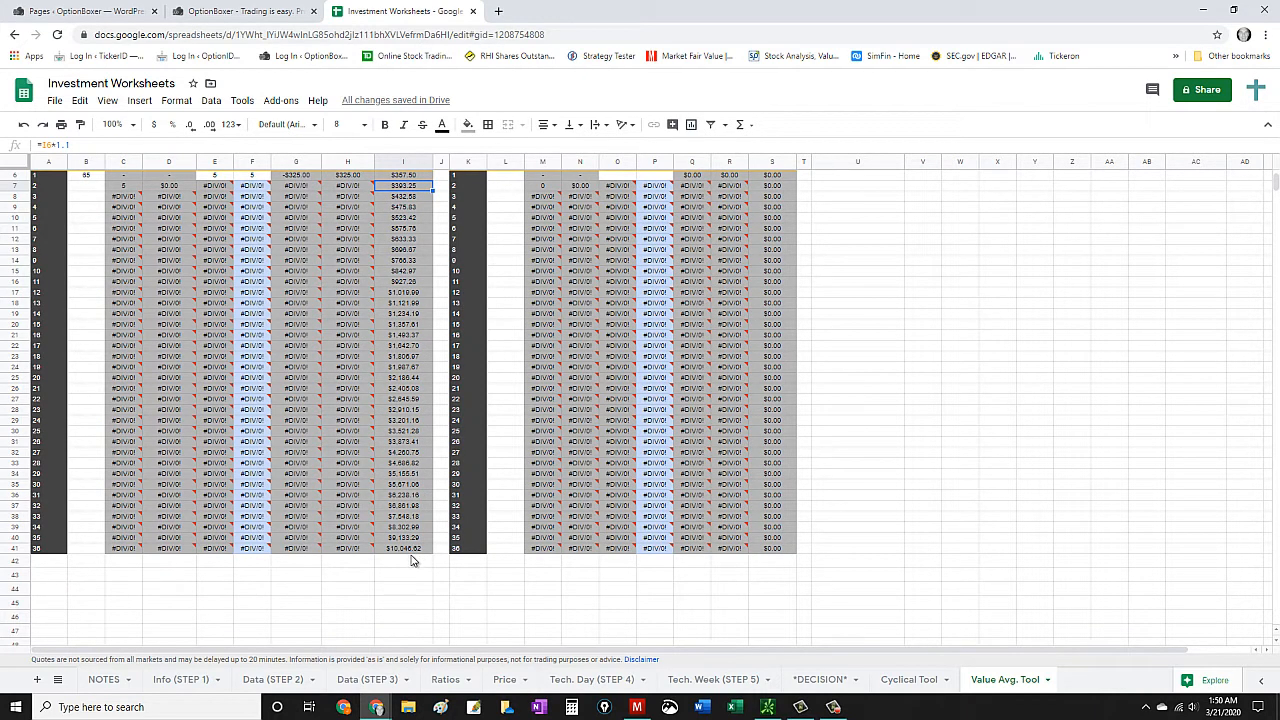
pyautogui.scroll(2, 411, 550)
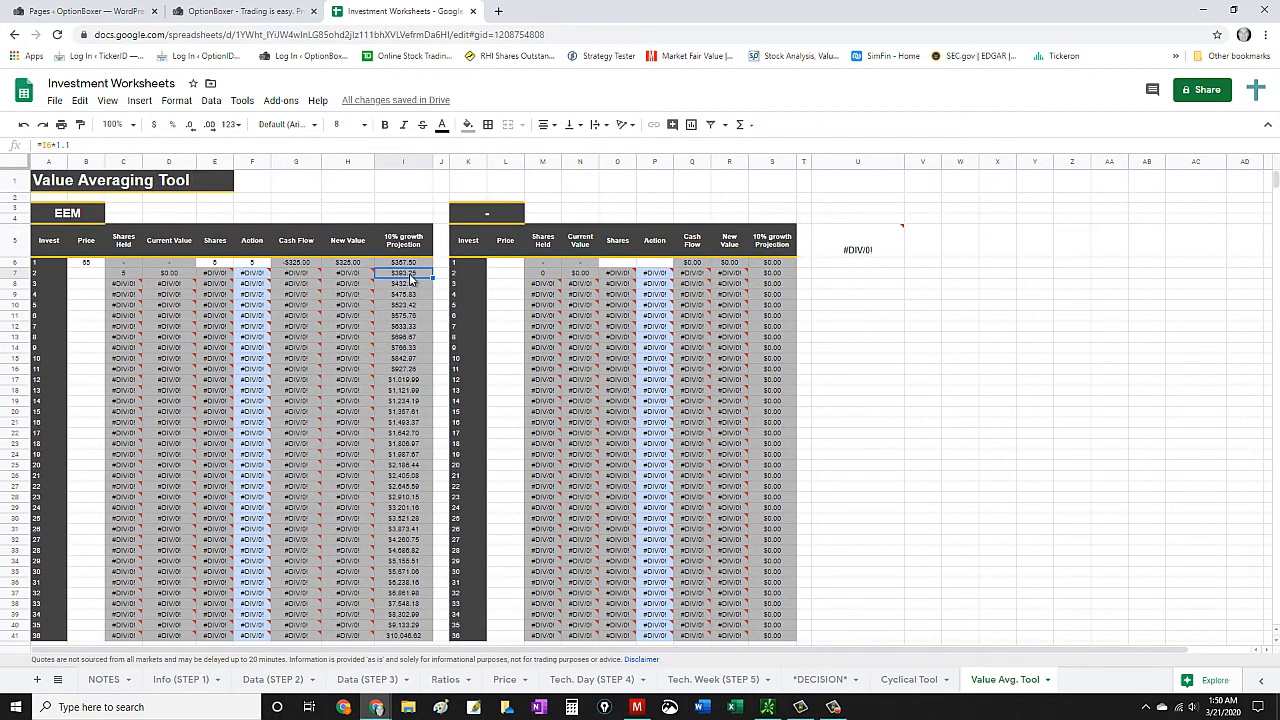
pyautogui.scroll(-3, 410, 492)
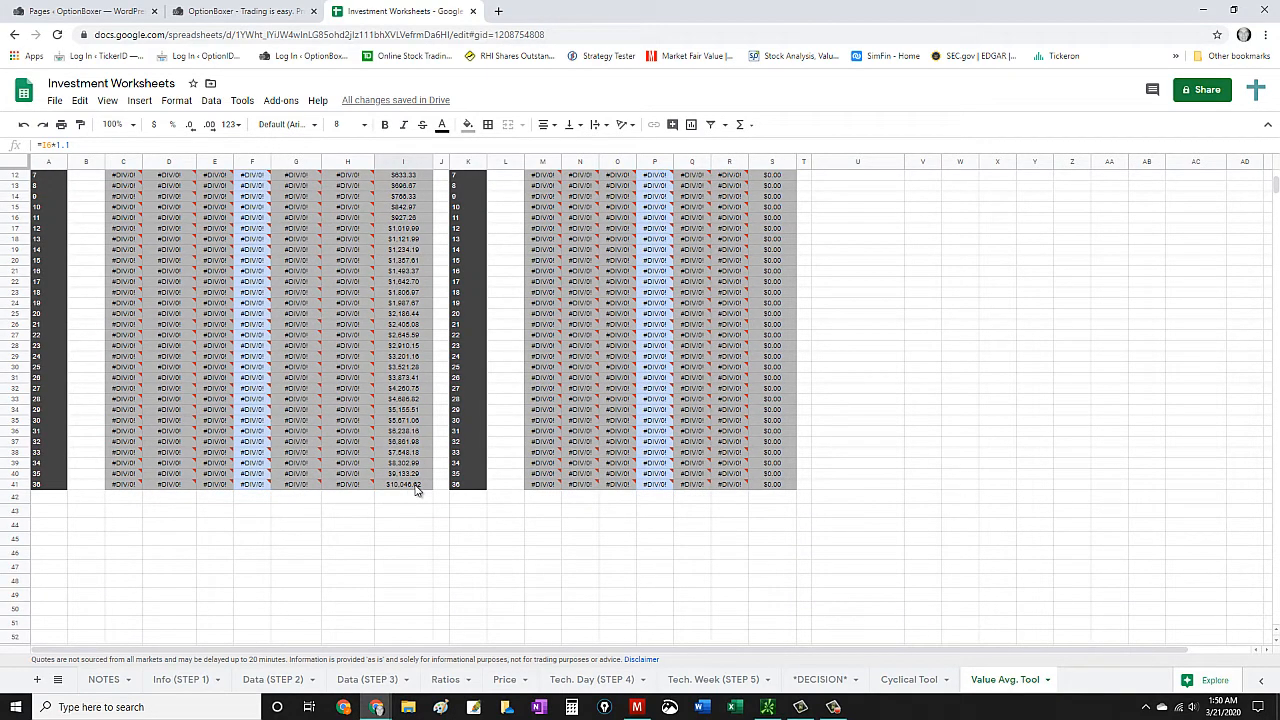
pyautogui.click(417, 486)
pyautogui.scroll(3, 418, 396)
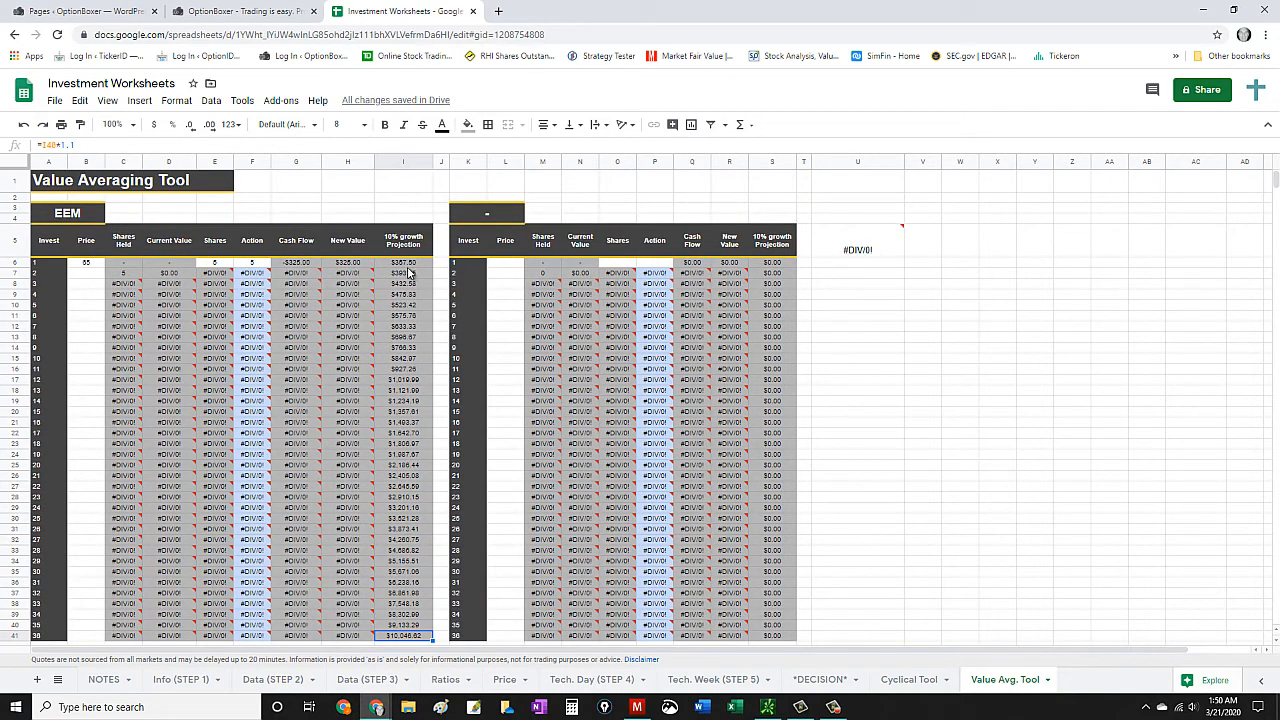
pyautogui.scroll(-2, 417, 365)
pyautogui.scroll(2, 398, 472)
# - Inspect investment 2's formulas for shares held, current value, shares, action and cash flow in the EEM table
pyautogui.click(128, 277)
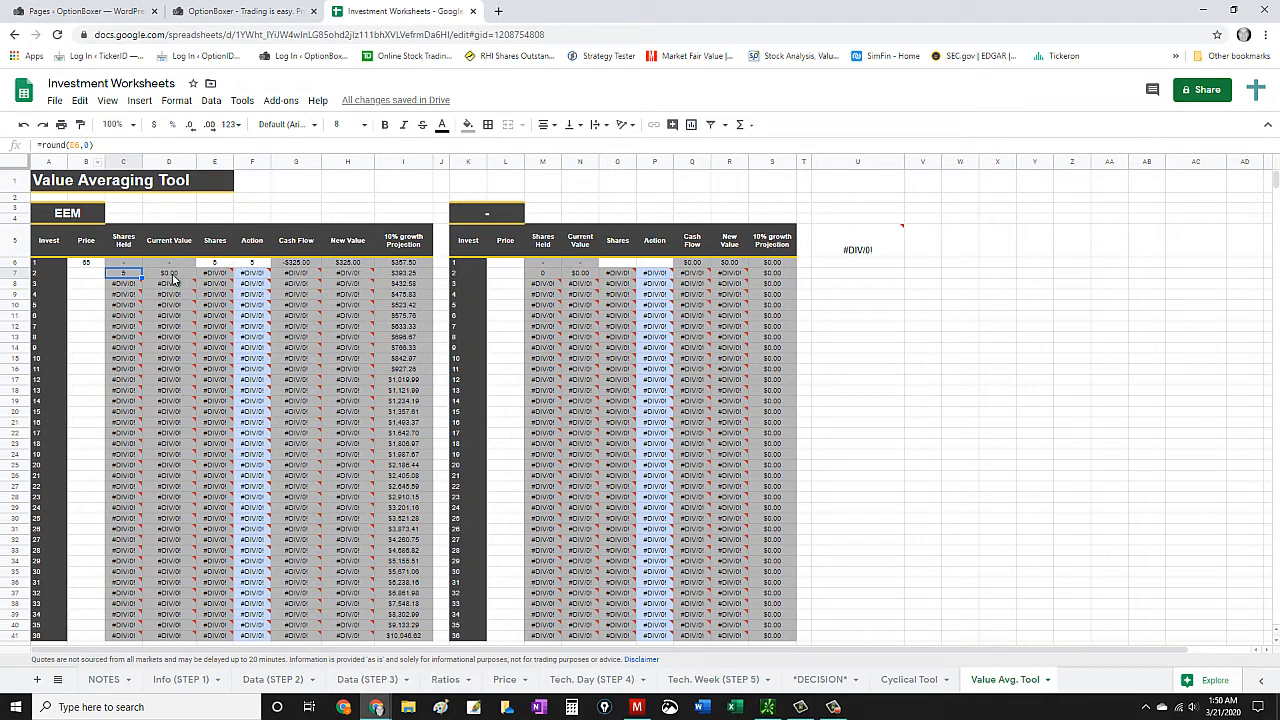
pyautogui.moveTo(120, 288)
pyautogui.click(167, 276)
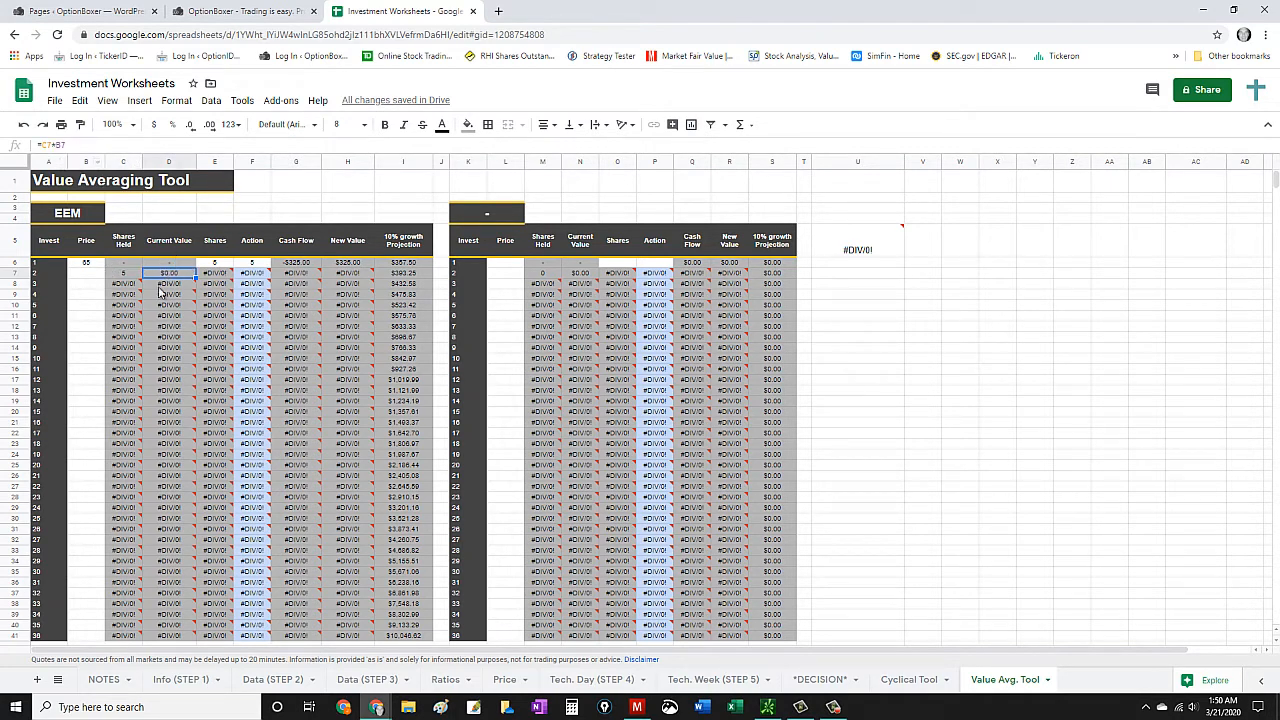
pyautogui.click(216, 278)
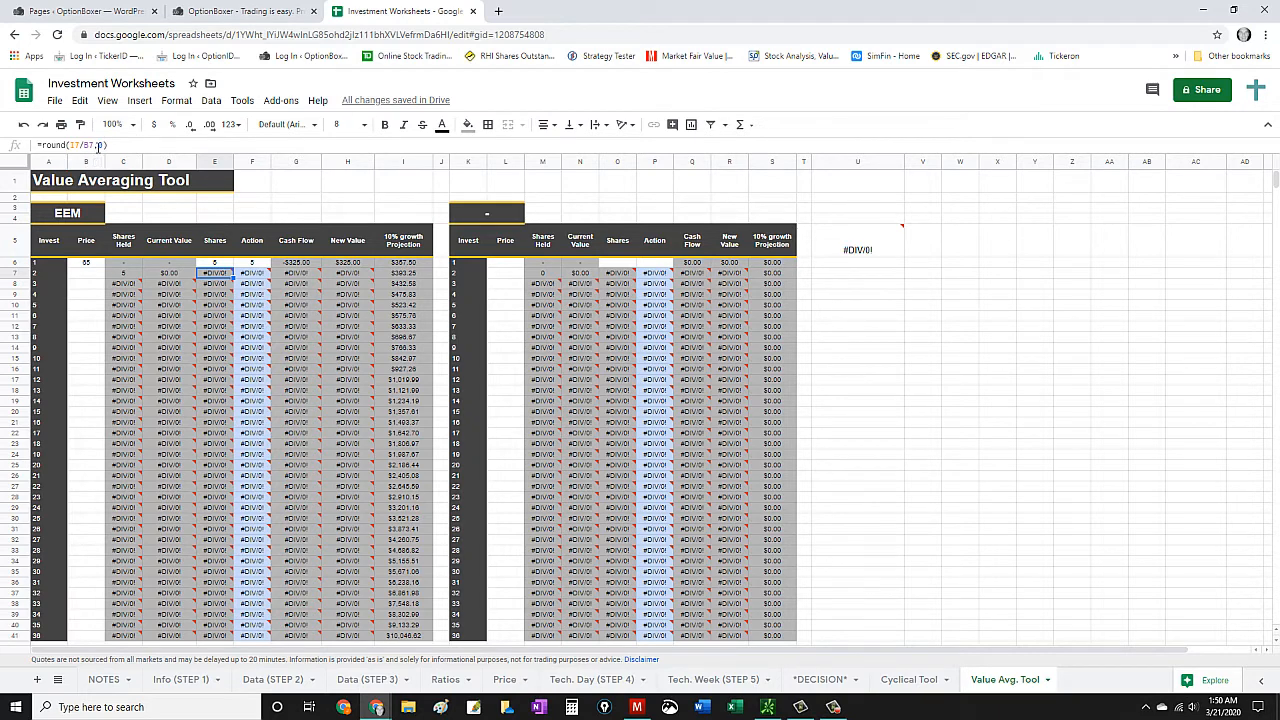
pyautogui.click(255, 279)
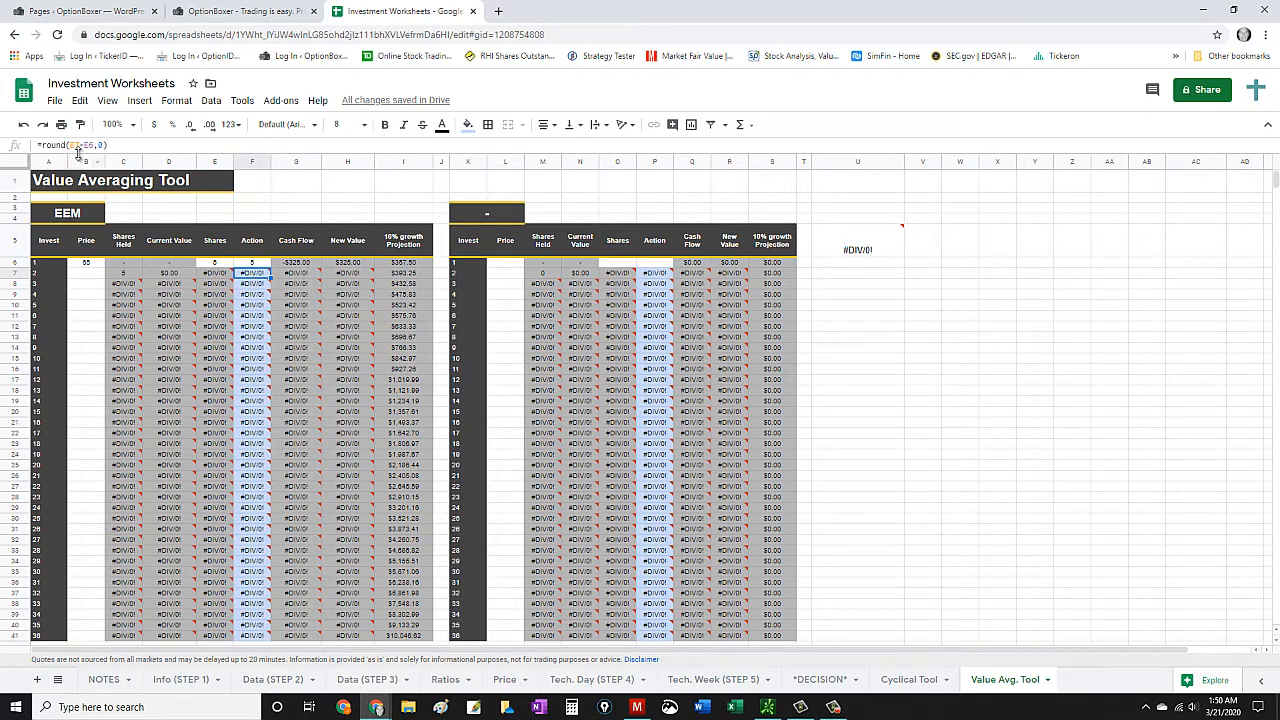
pyautogui.click(293, 278)
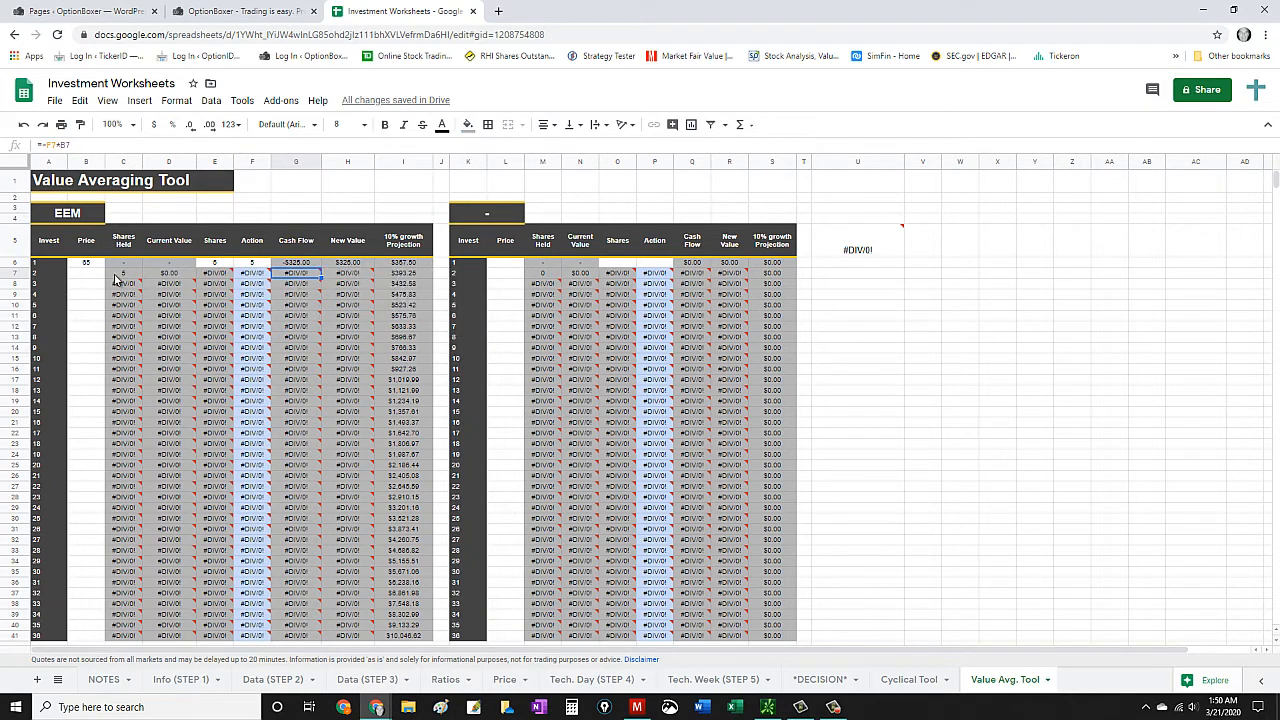
# - Highlight investment 2's formula cells from Shares Held to Action, inspect Cash Flow and New Value, and select its empty price cell
pyautogui.moveTo(124, 276); pyautogui.dragTo(263, 275)
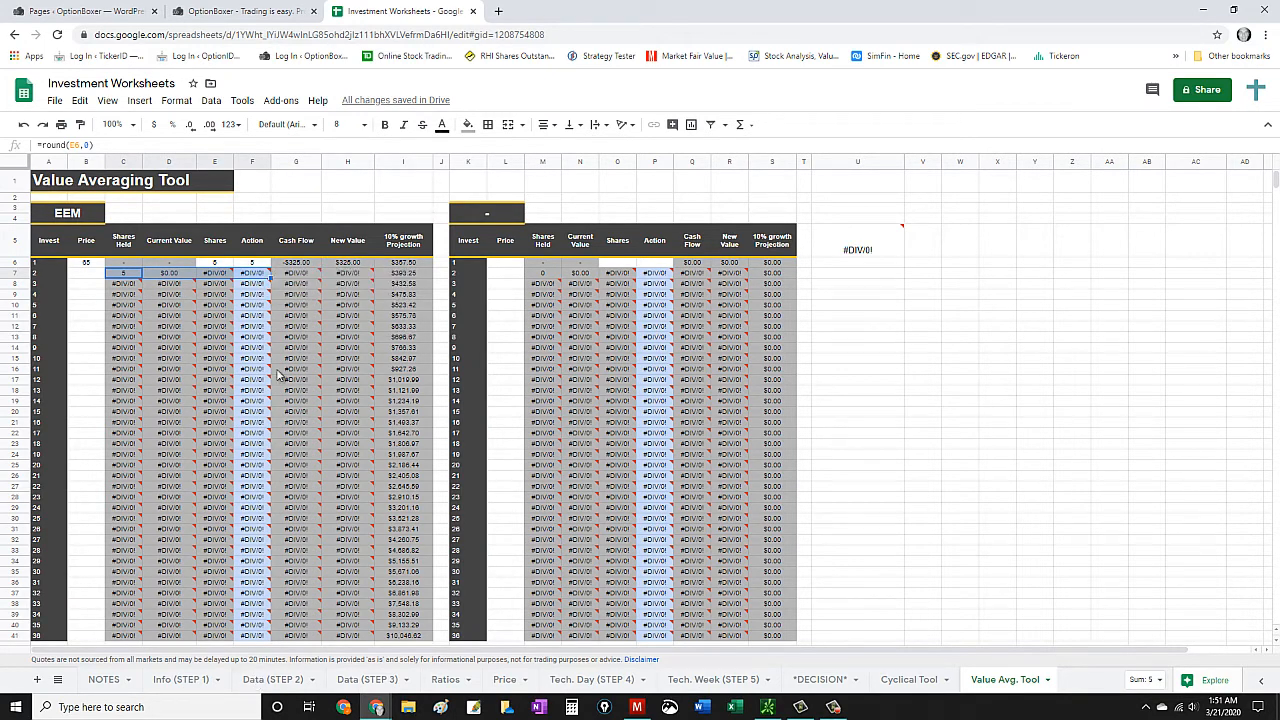
pyautogui.scroll(-3, 270, 400)
pyautogui.scroll(3, 266, 485)
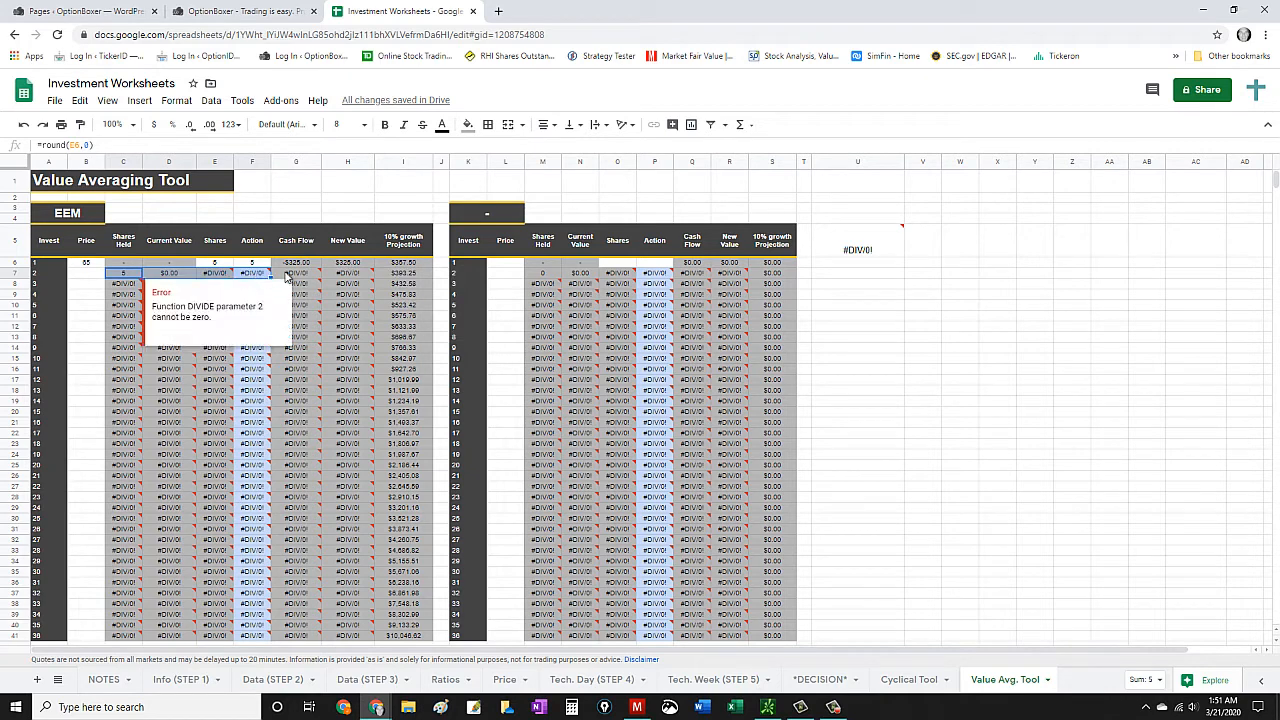
pyautogui.click(290, 275)
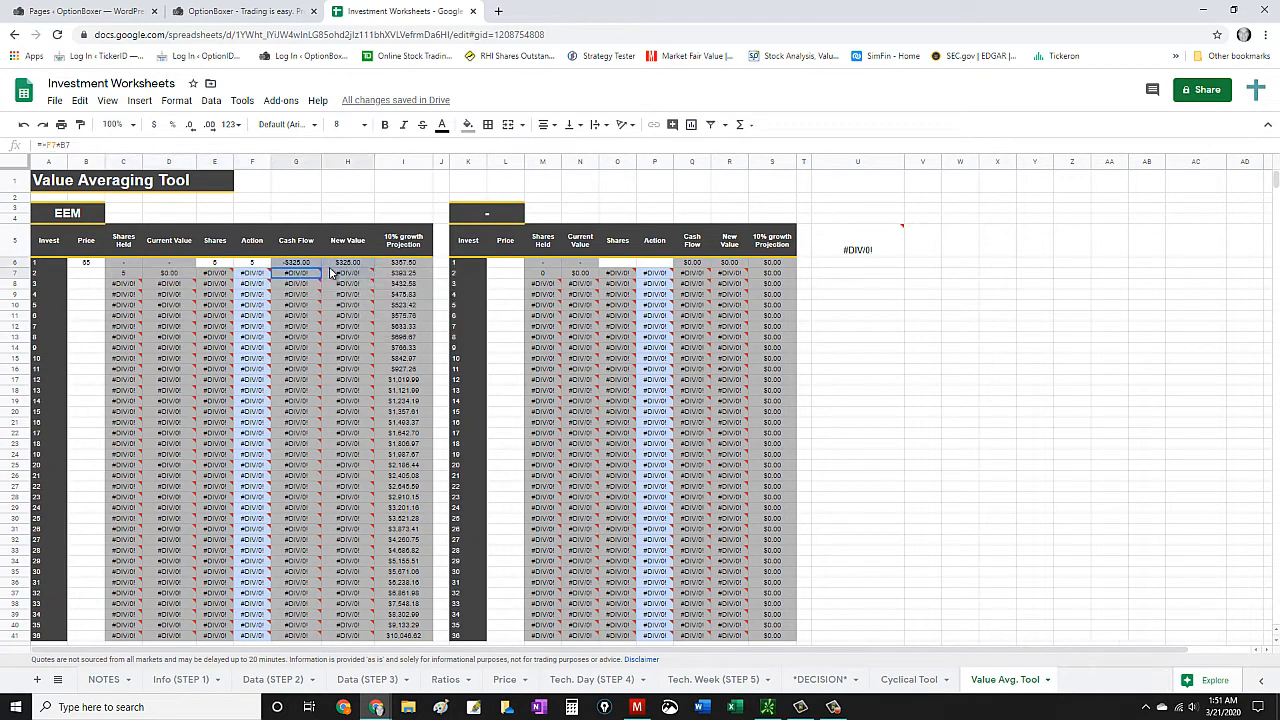
pyautogui.keyDown('shift'); pyautogui.click(362, 278); pyautogui.keyUp('shift')
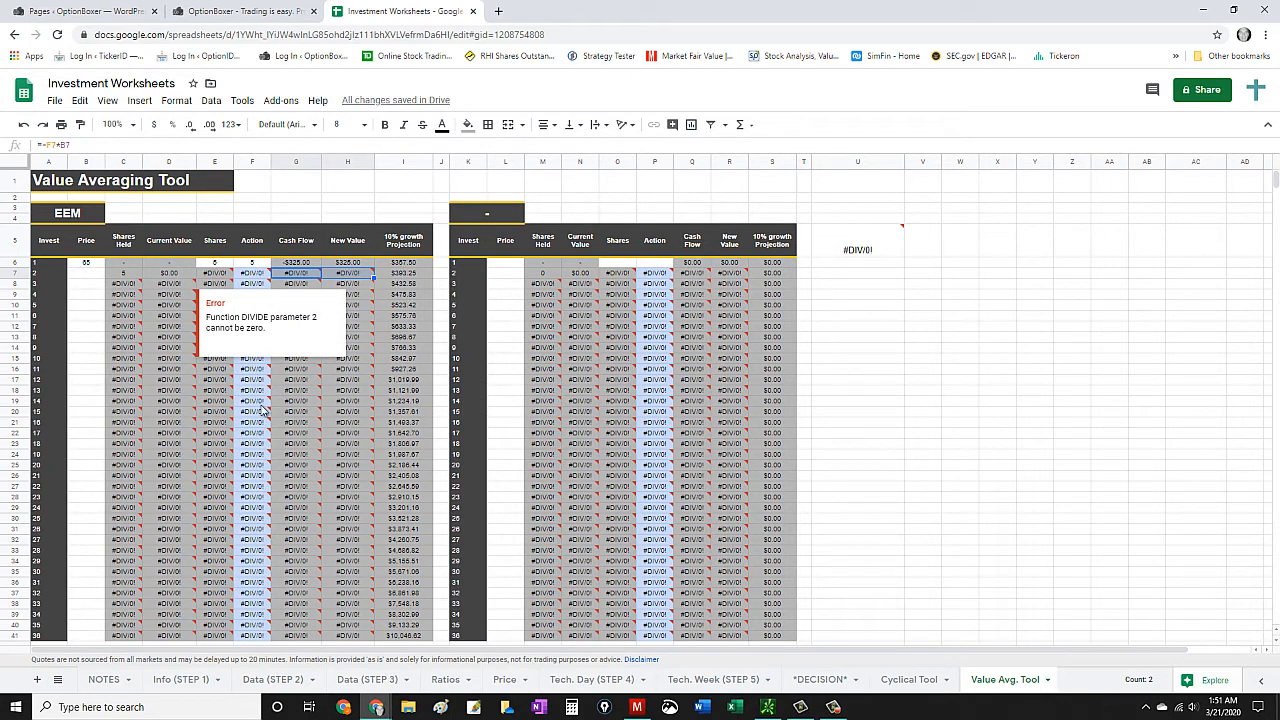
pyautogui.click(84, 274)
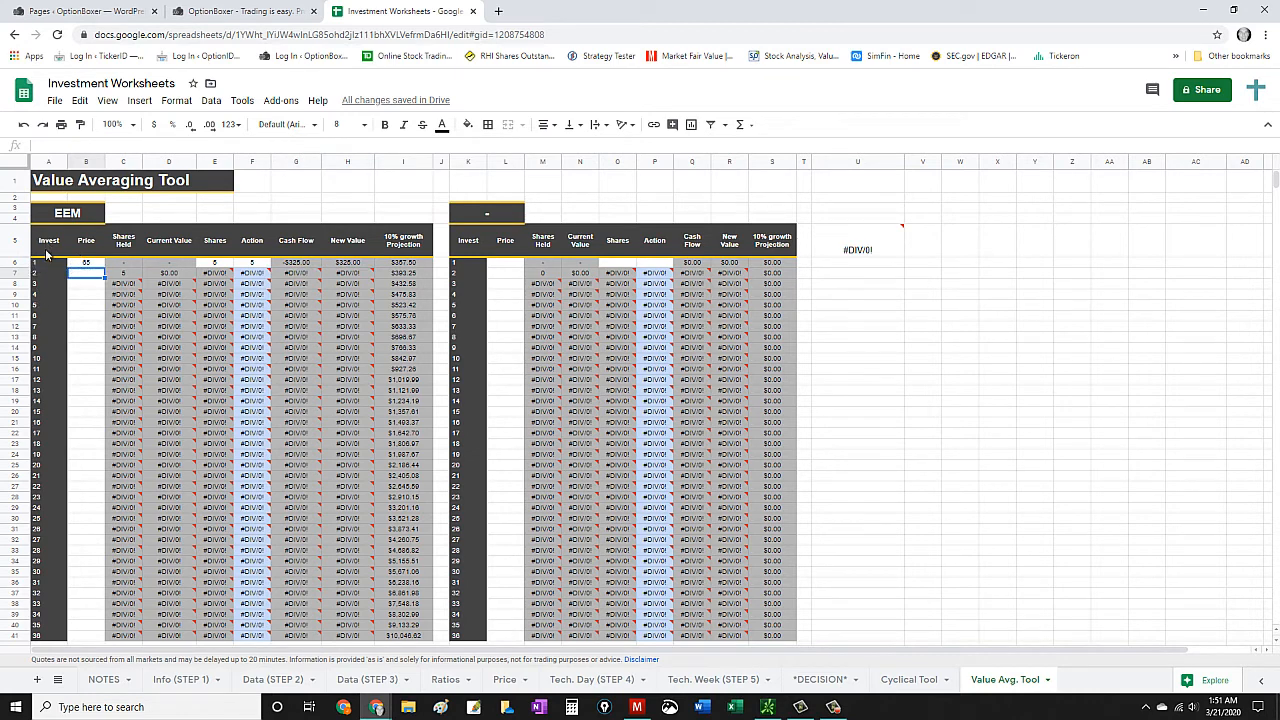
pyautogui.click(45, 263)
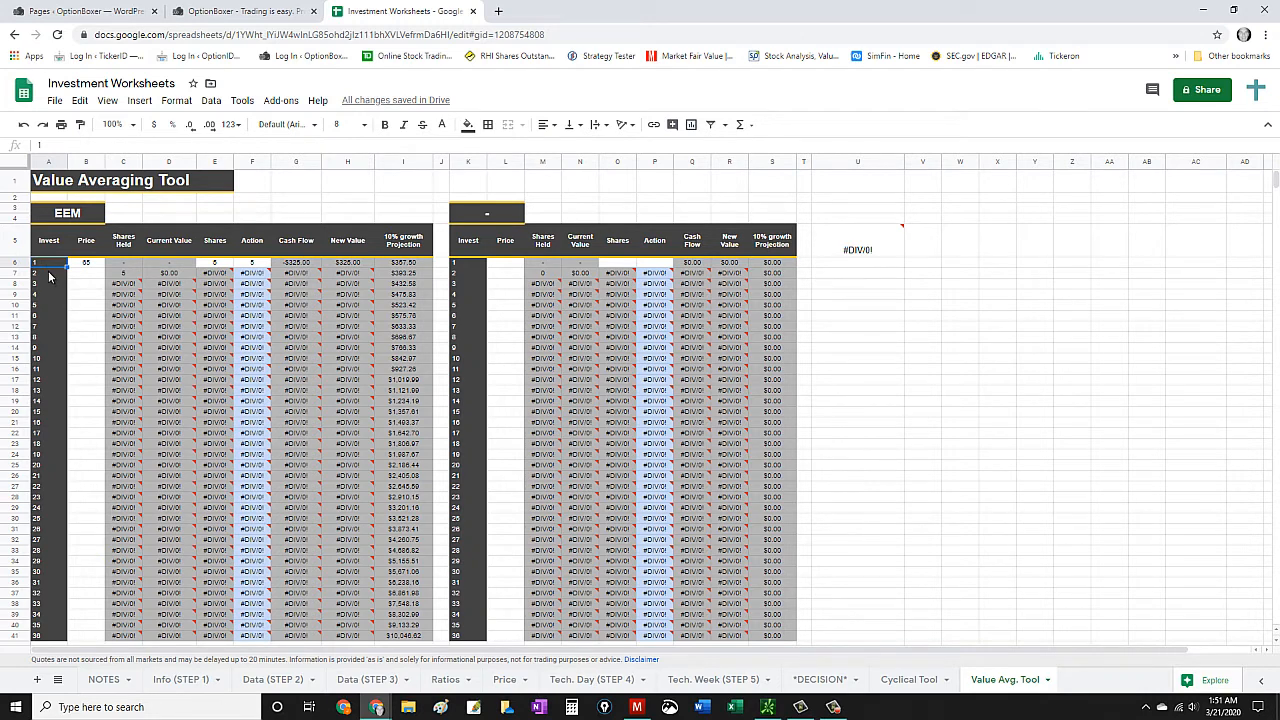
pyautogui.click(86, 277)
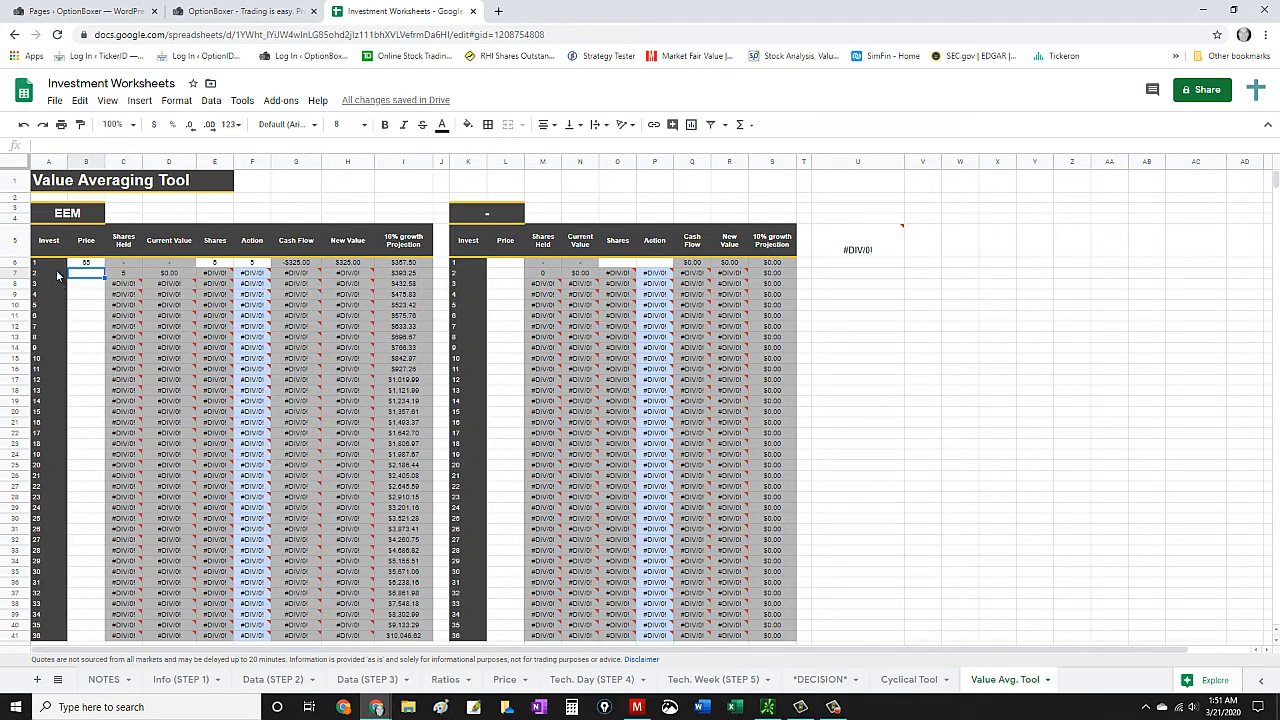
pyautogui.click(53, 265)
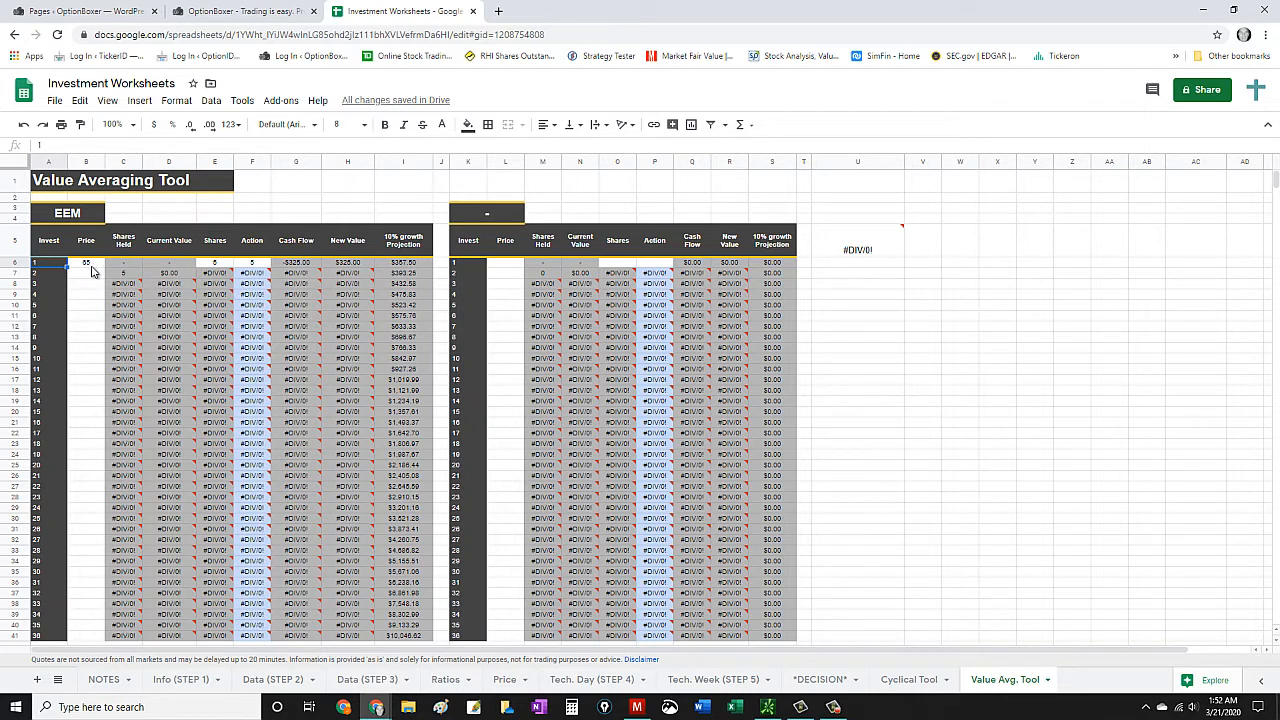
# - Try to fetch investment 1's EEM price with the formula =googlefinace("price")
pyautogui.click(88, 264)
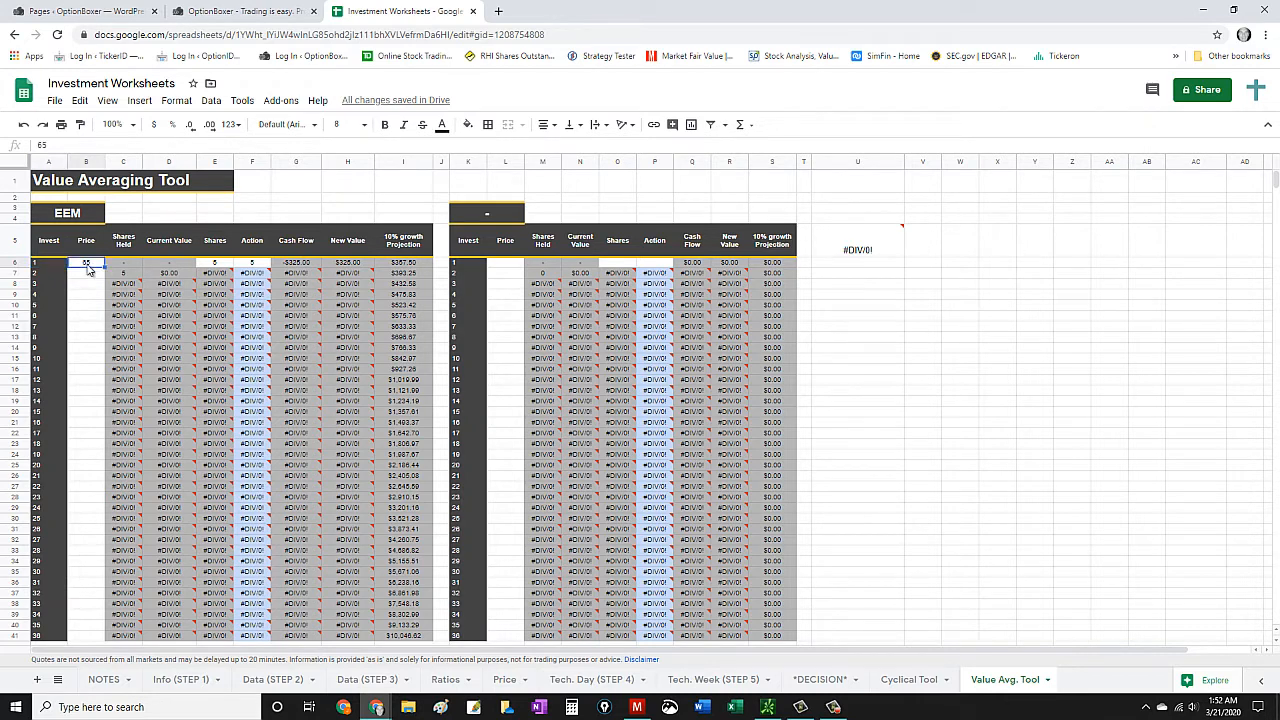
pyautogui.write('=')
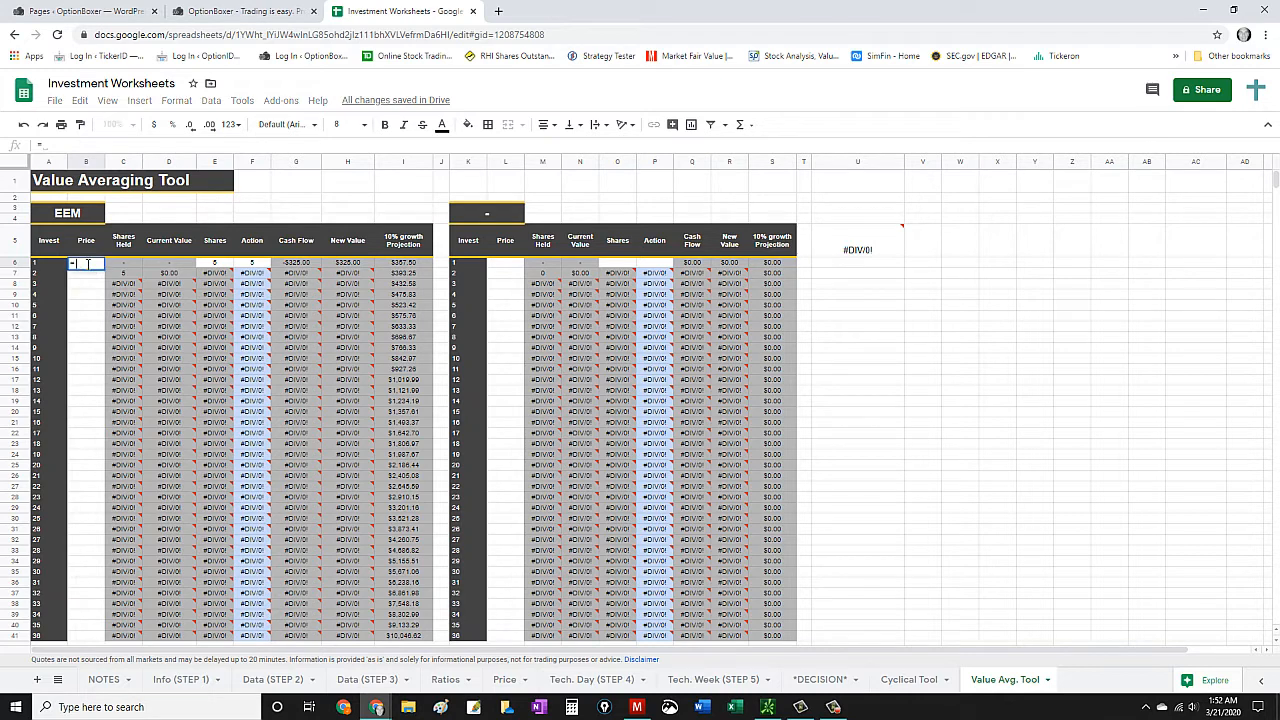
pyautogui.write('google')
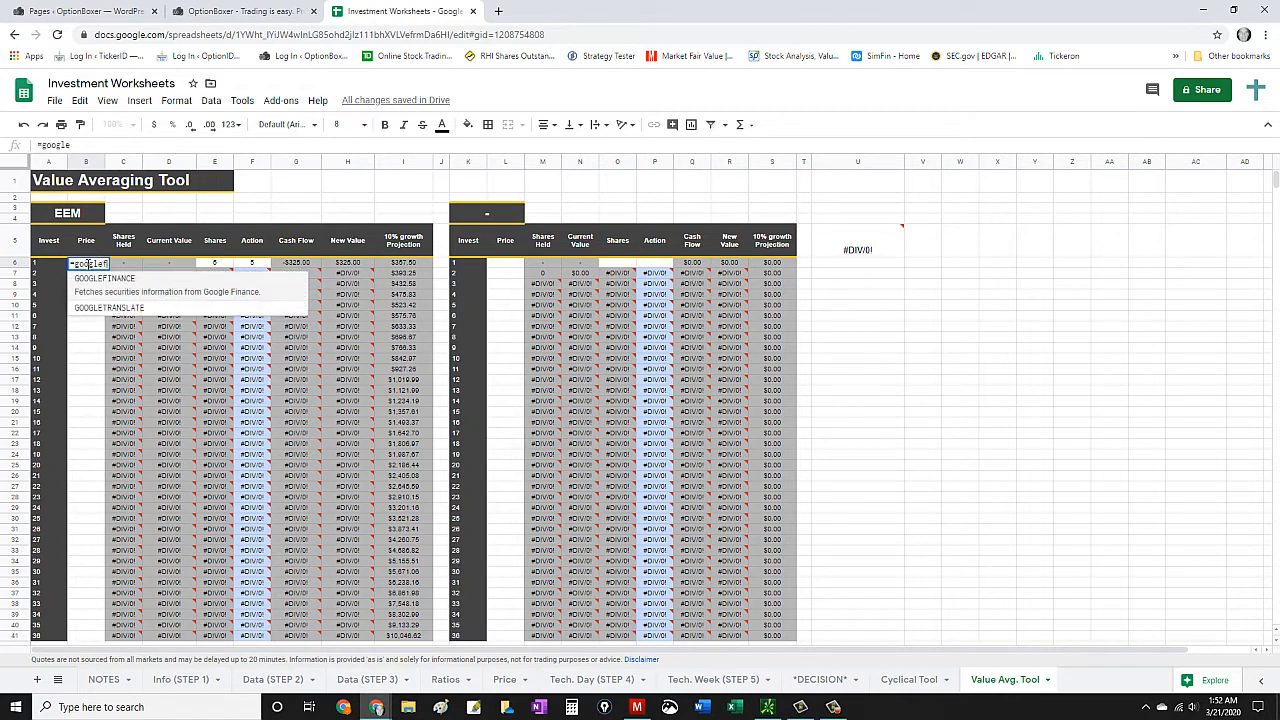
pyautogui.write('finace(')
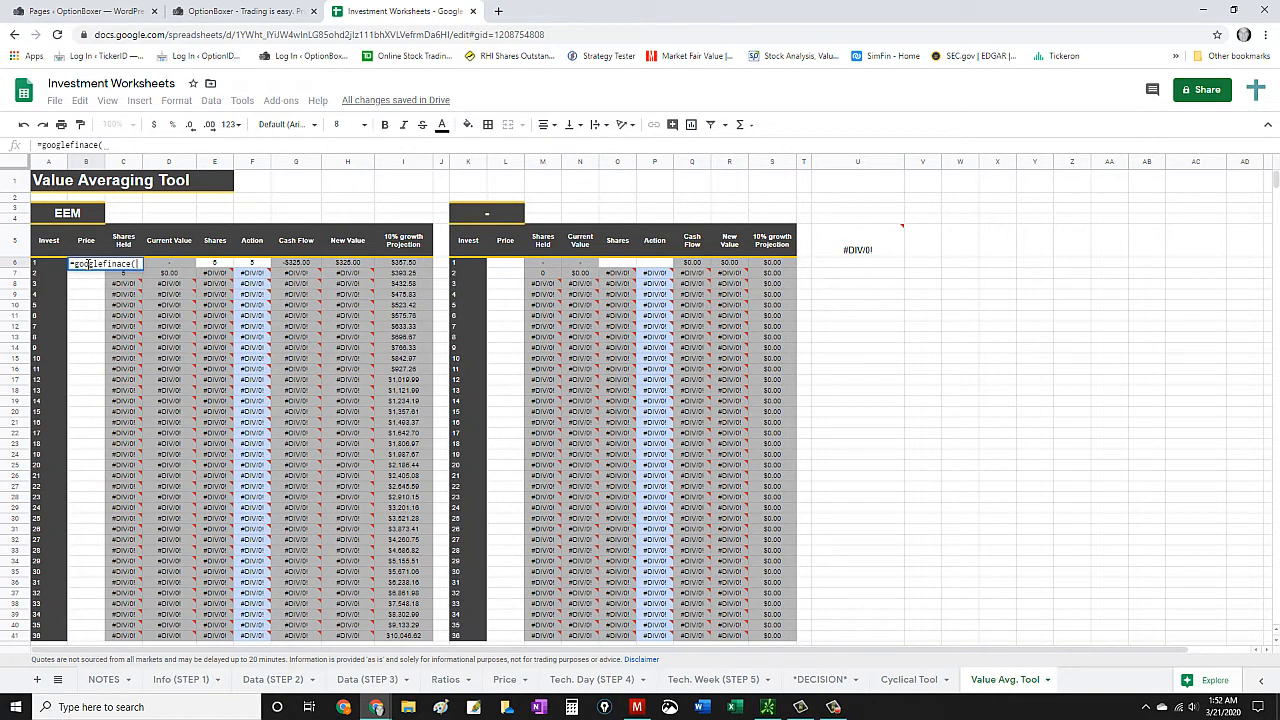
pyautogui.write('"price')
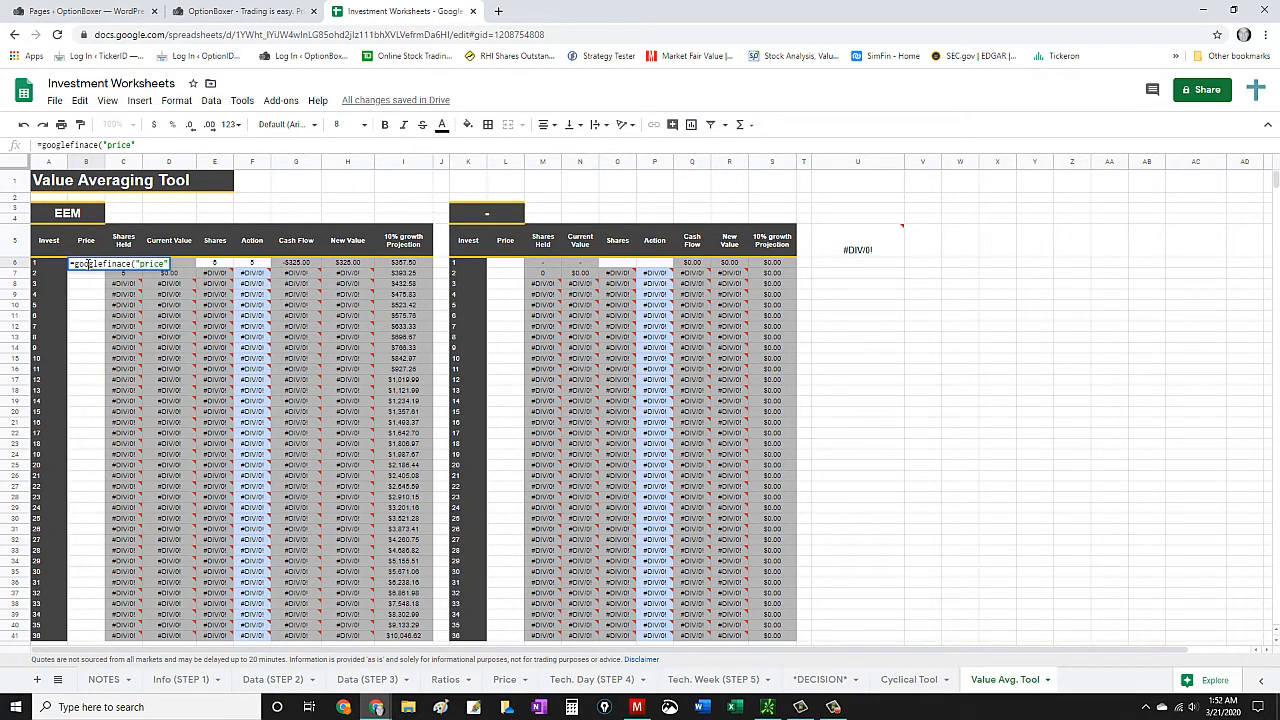
pyautogui.press('Return')
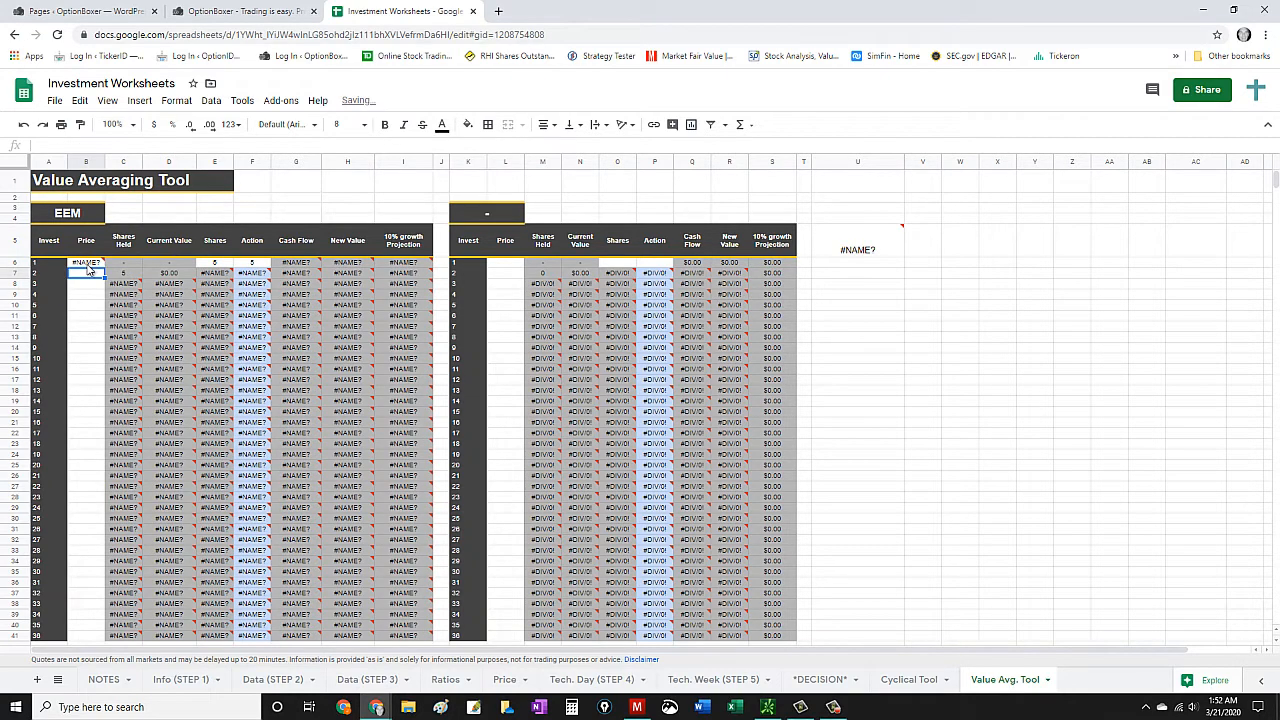
# - Try replacing investment 1's price formula with =googlefinace(A3,"price"), referencing the EEM ticker cell
pyautogui.click(88, 263)
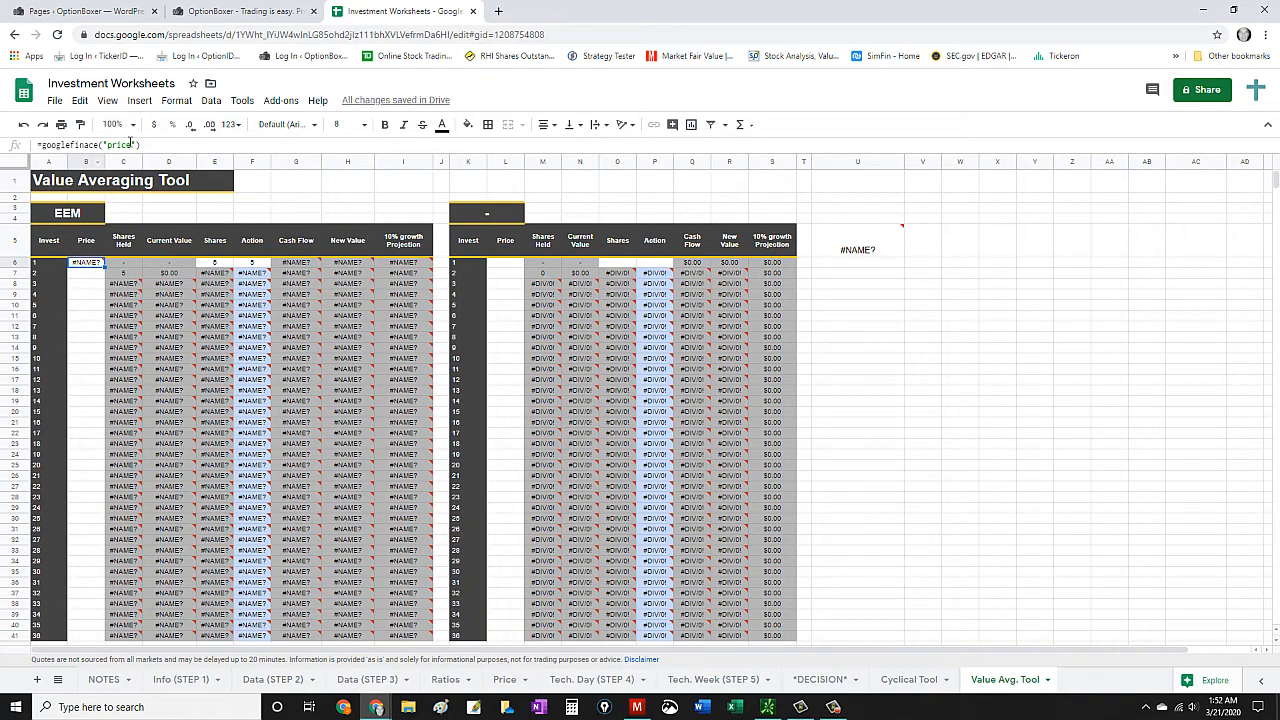
pyautogui.moveTo(142, 145); pyautogui.dragTo(37, 145)
pyautogui.press('BackSpace')
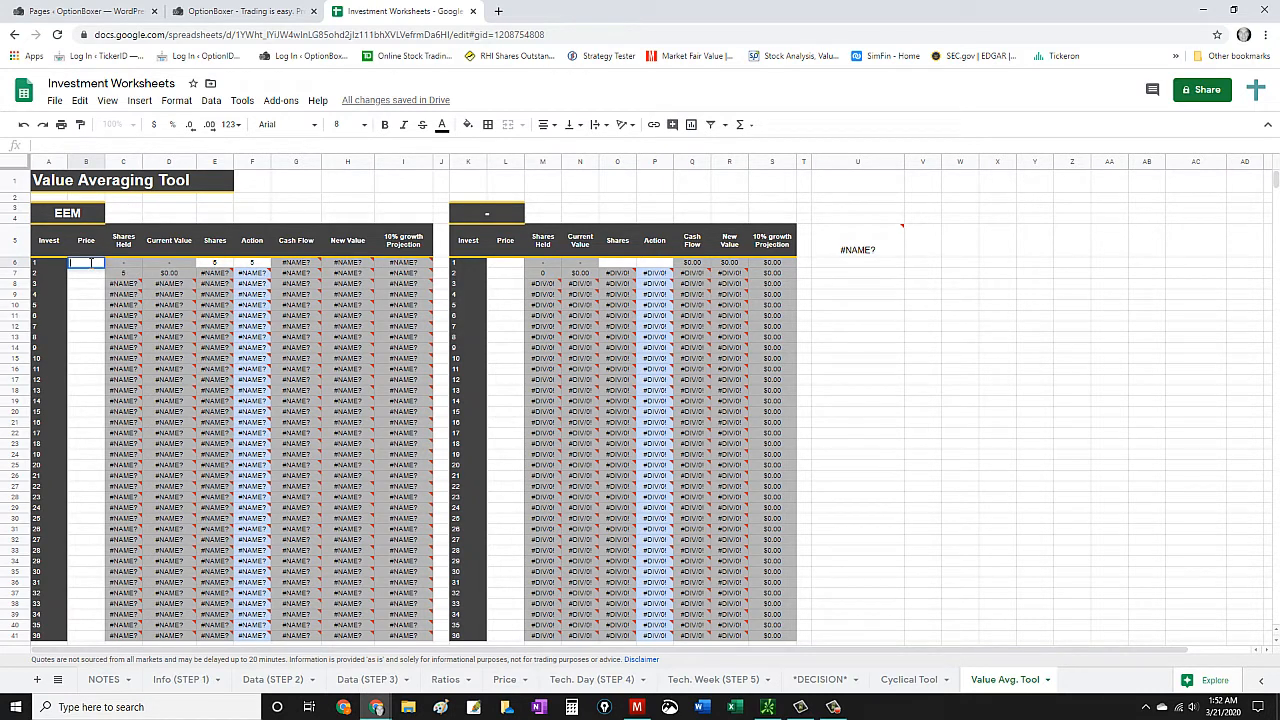
pyautogui.write('=goo')
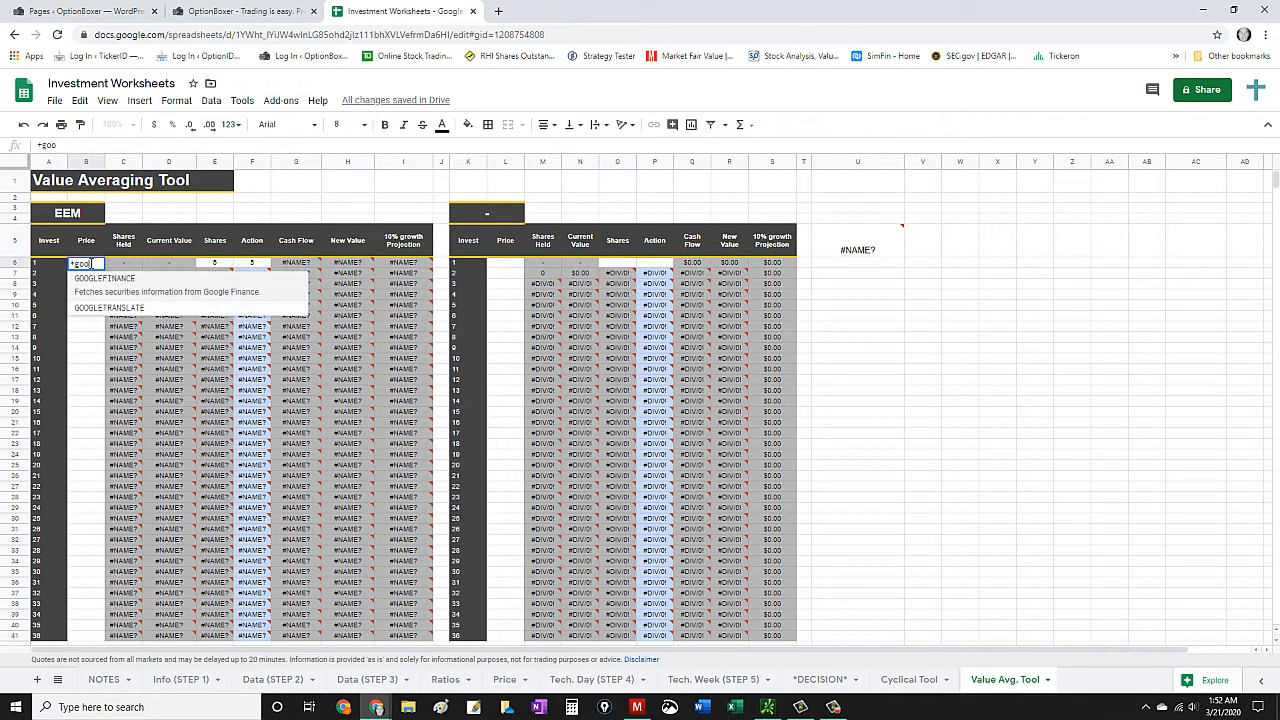
pyautogui.press('BackSpace')
pyautogui.press('BackSpace')
pyautogui.press('BackSpace')
pyautogui.press('BackSpace')
pyautogui.write('=')
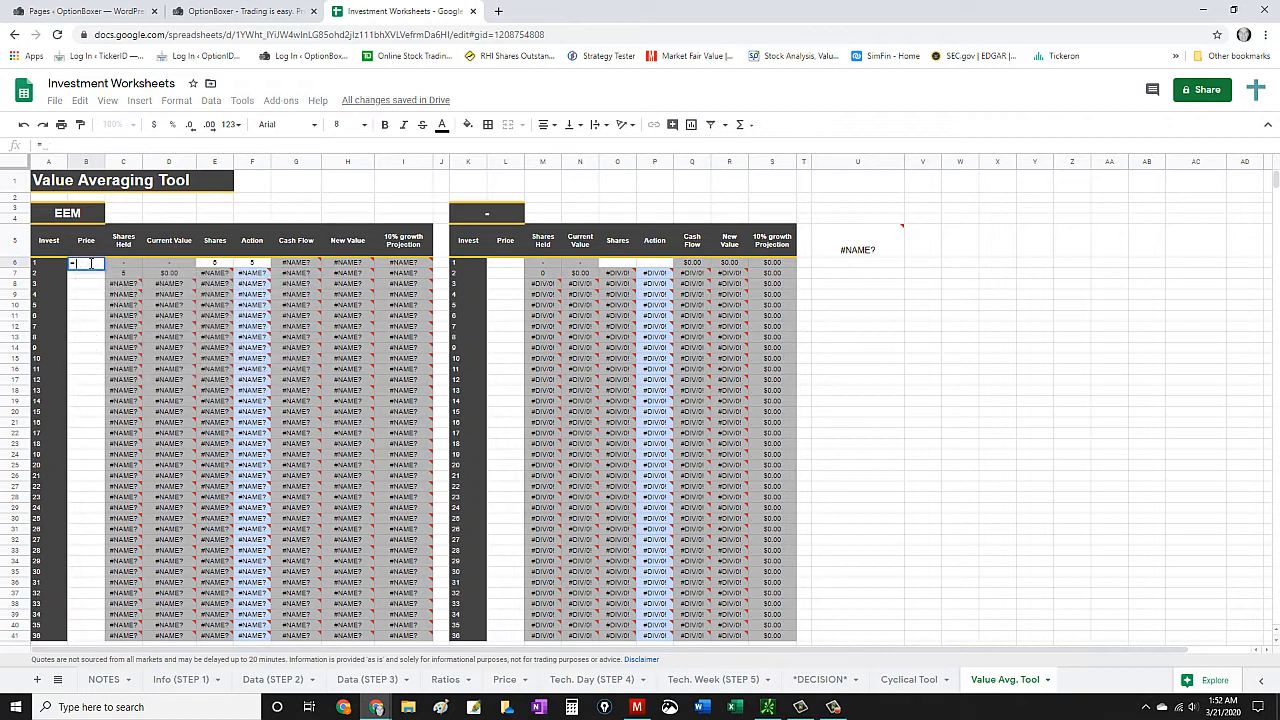
pyautogui.write('googlefinace')
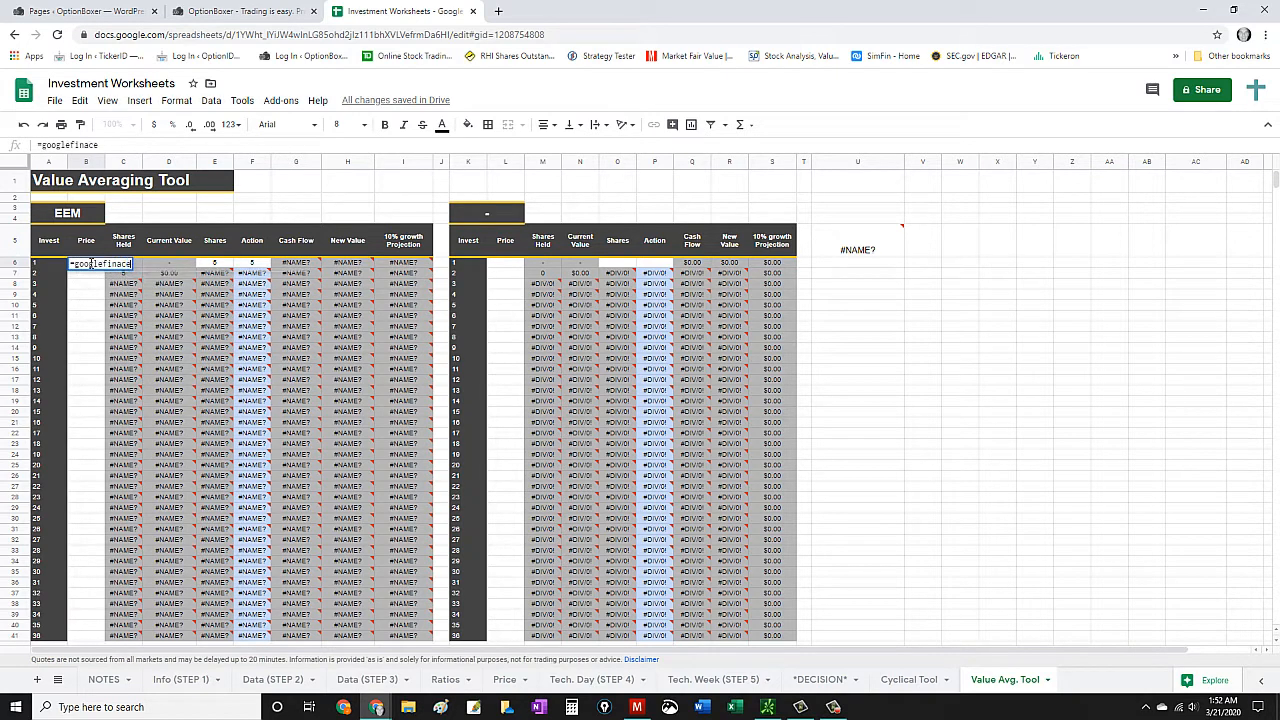
pyautogui.write('(')
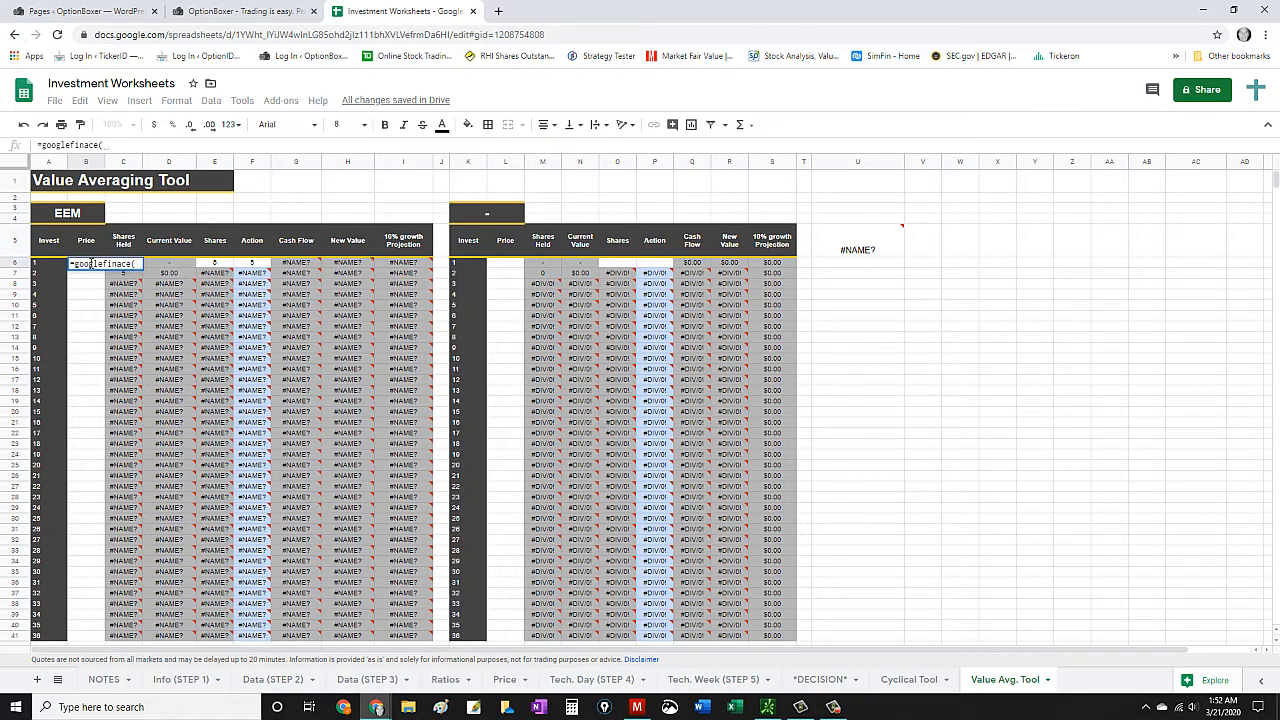
pyautogui.click(78, 218)
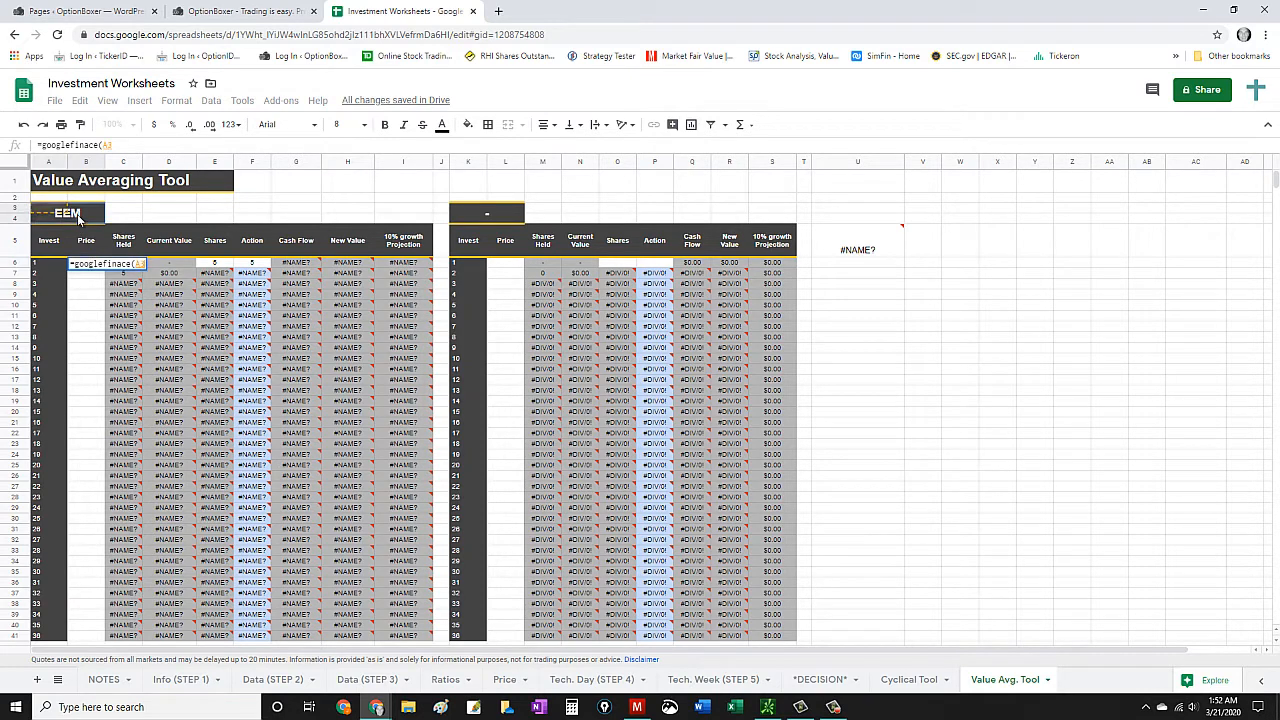
pyautogui.write(',')
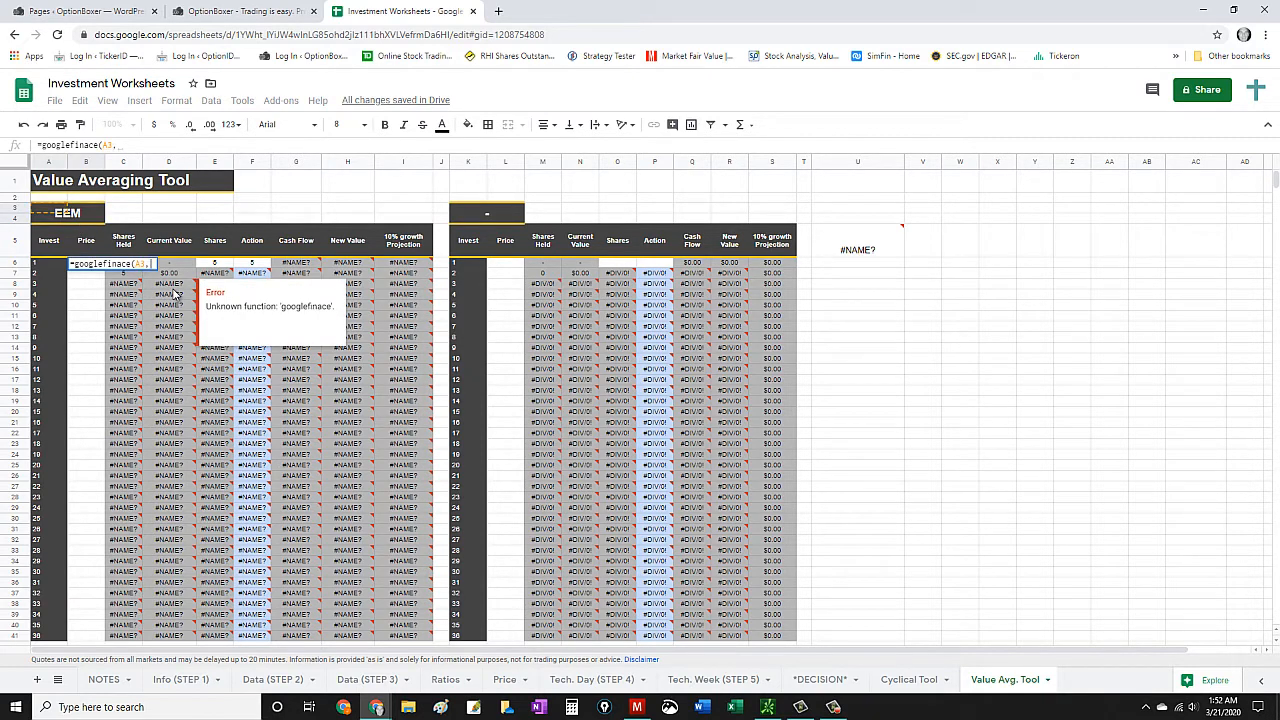
pyautogui.write('"pice')
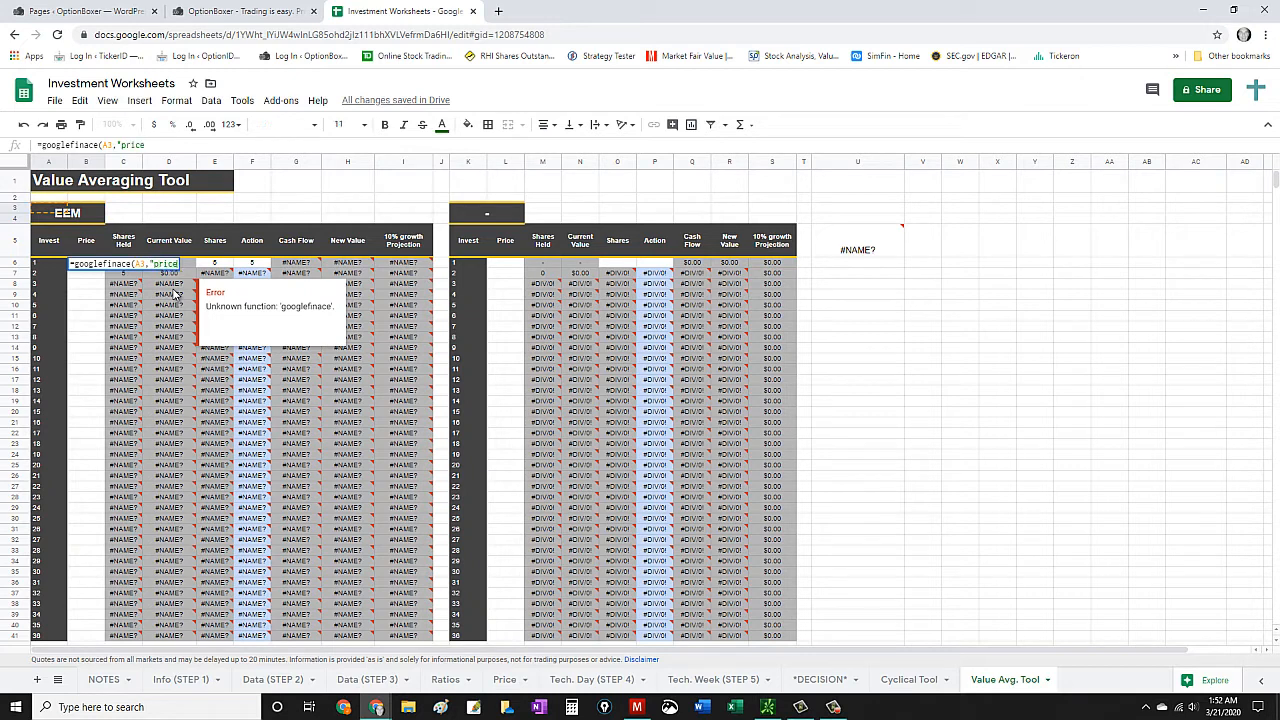
pyautogui.write('"')
pyautogui.press('Return')
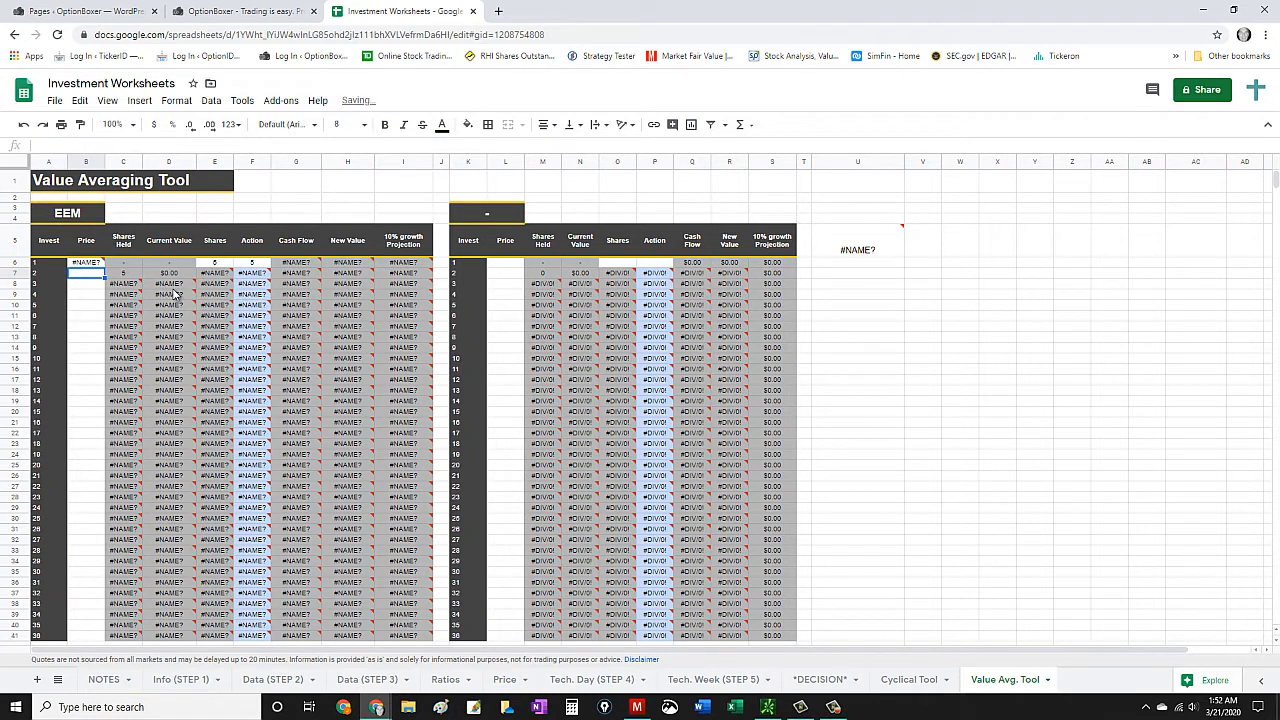
# - Check investment 1's price formula and the EEM ticker cell, clear the formula and restore the price to 65
pyautogui.click(95, 264)
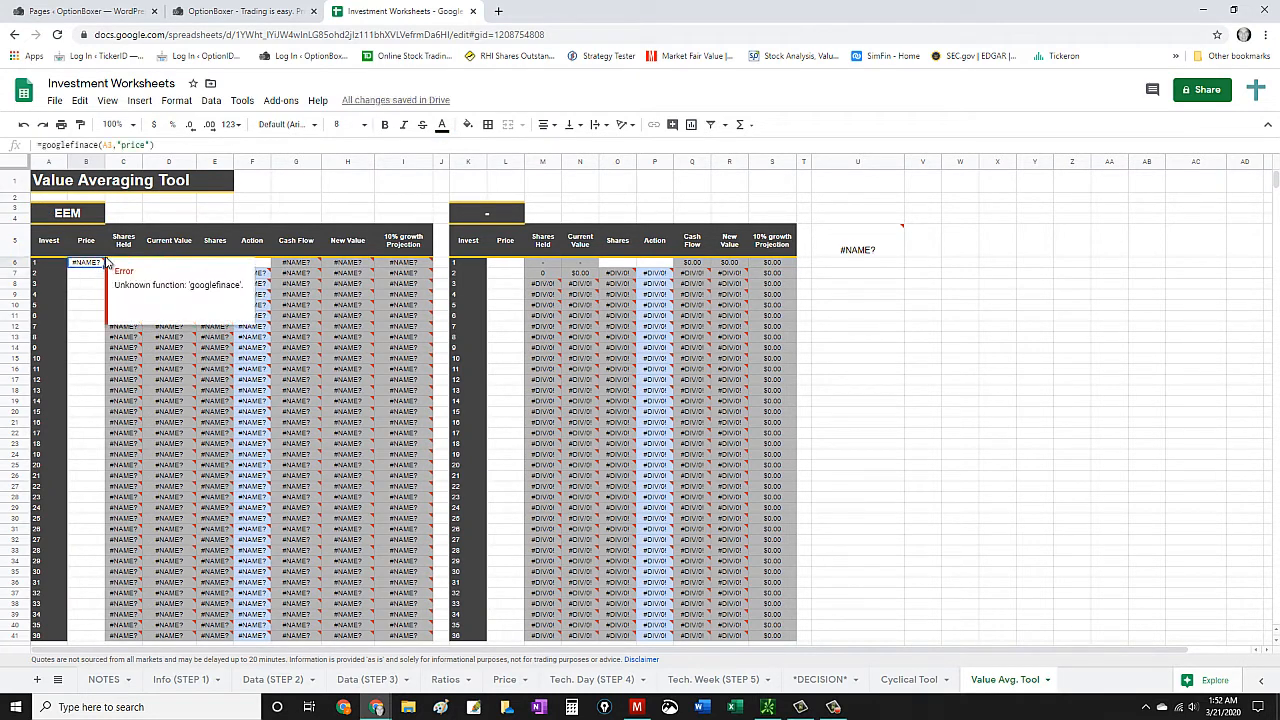
pyautogui.click(139, 146)
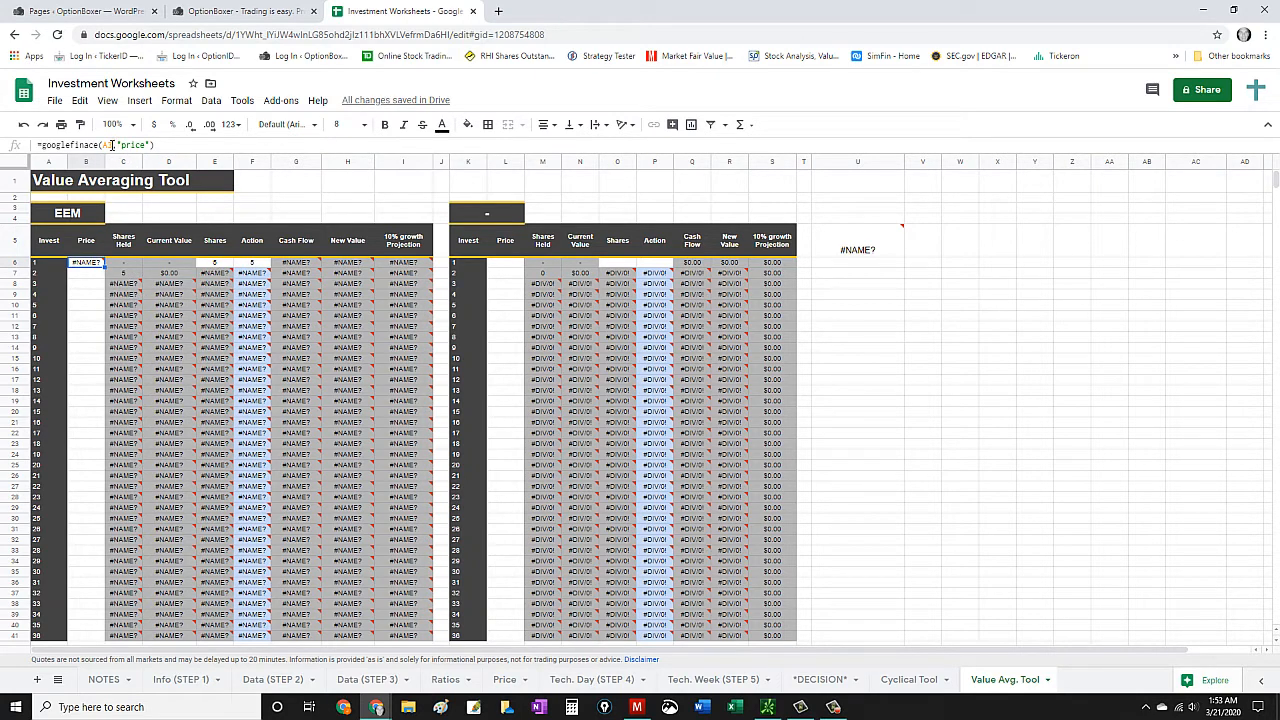
pyautogui.click(85, 214)
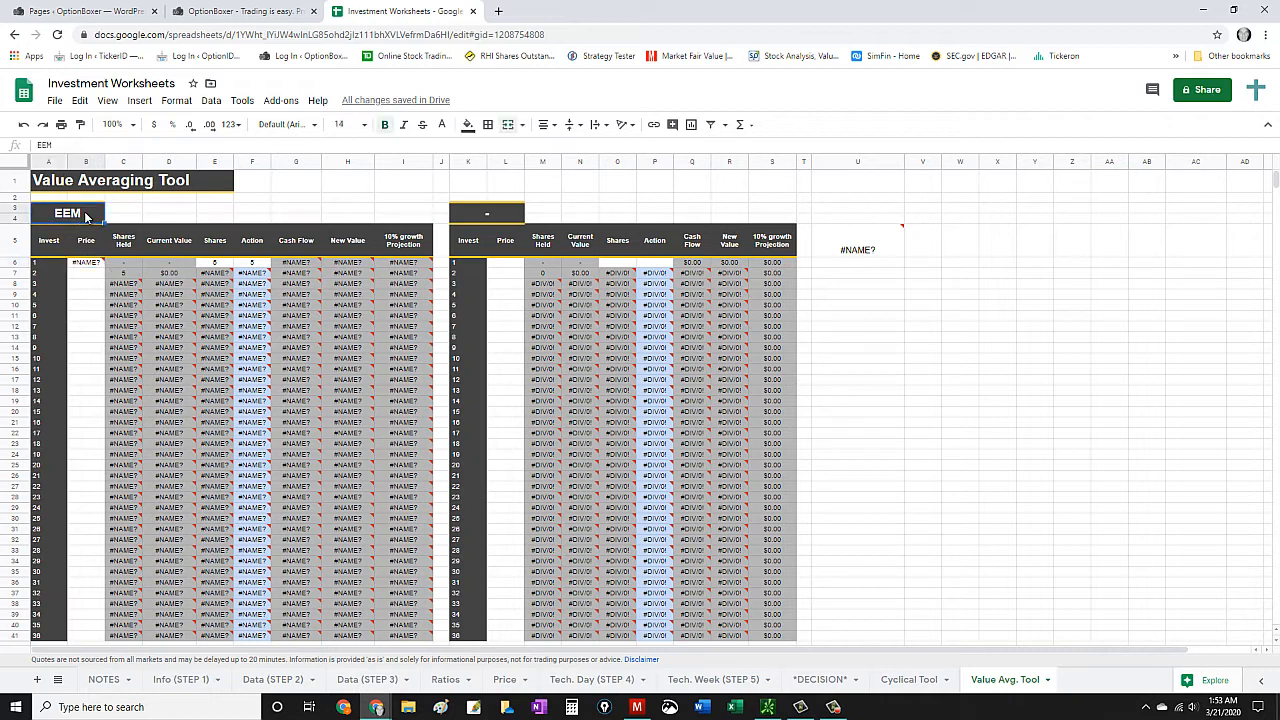
pyautogui.click(86, 264)
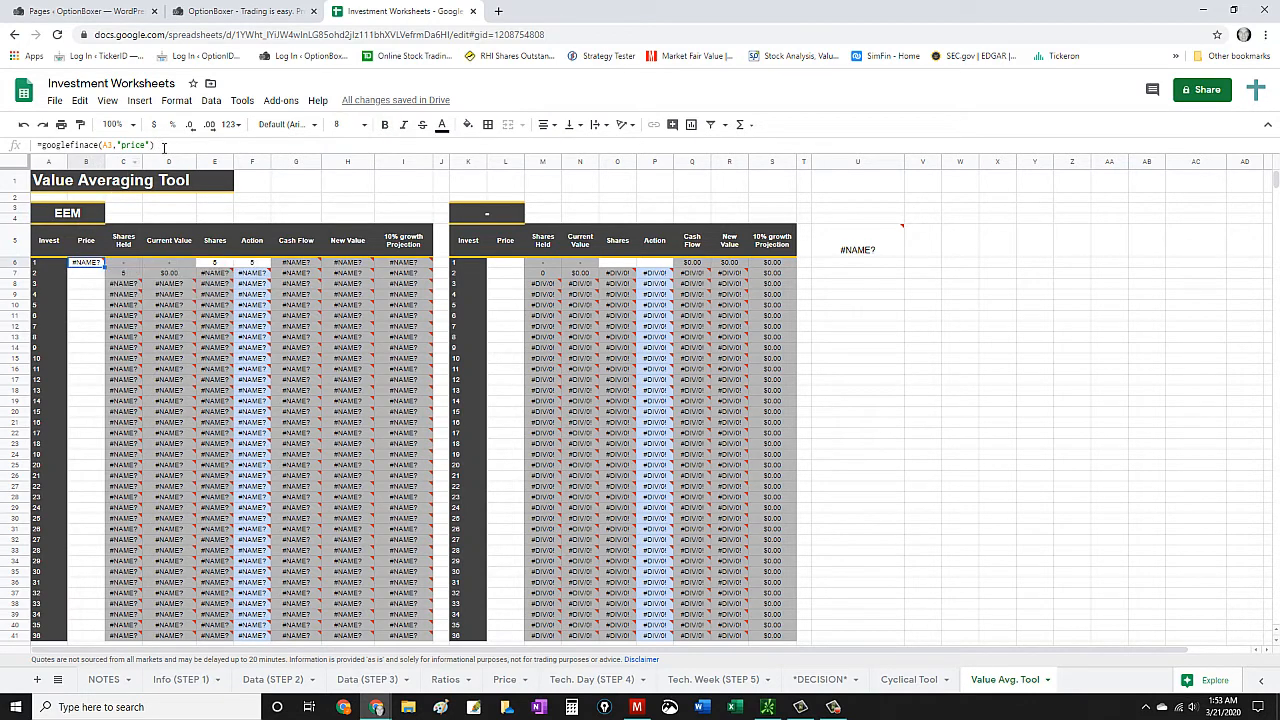
pyautogui.moveTo(163, 147); pyautogui.dragTo(26, 149)
pyautogui.press('BackSpace')
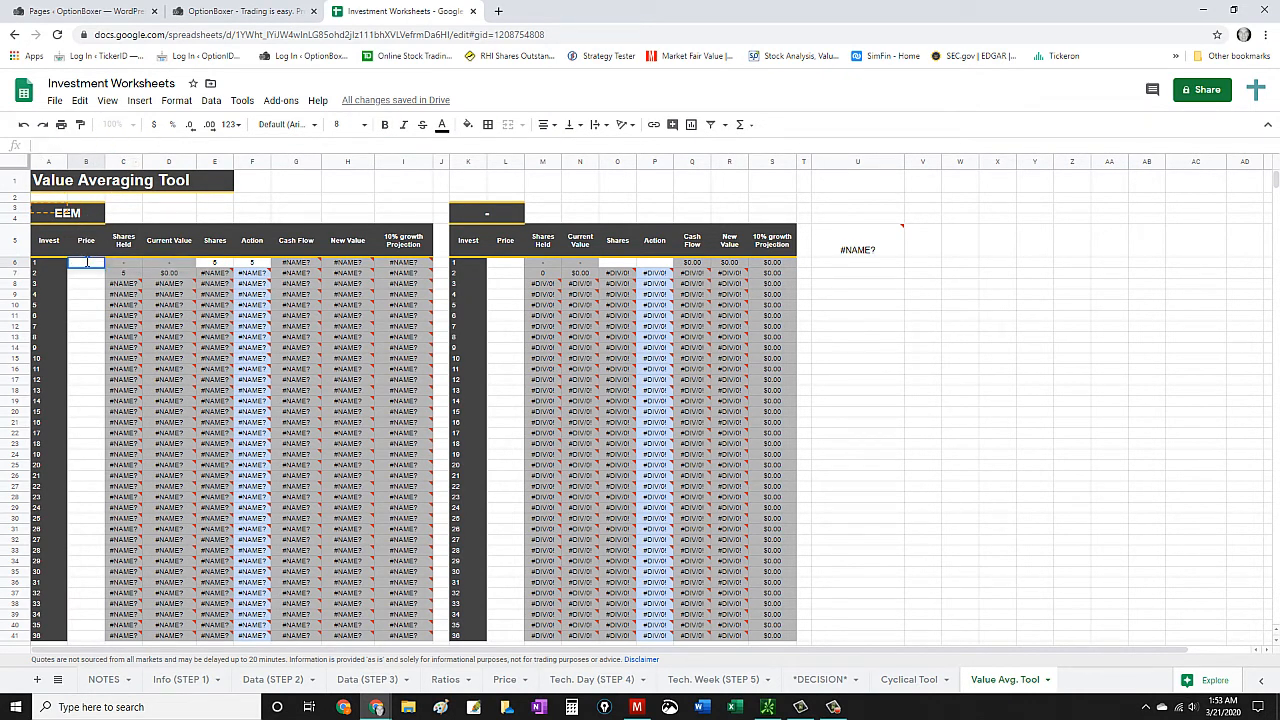
pyautogui.click(87, 262)
pyautogui.press('Return')
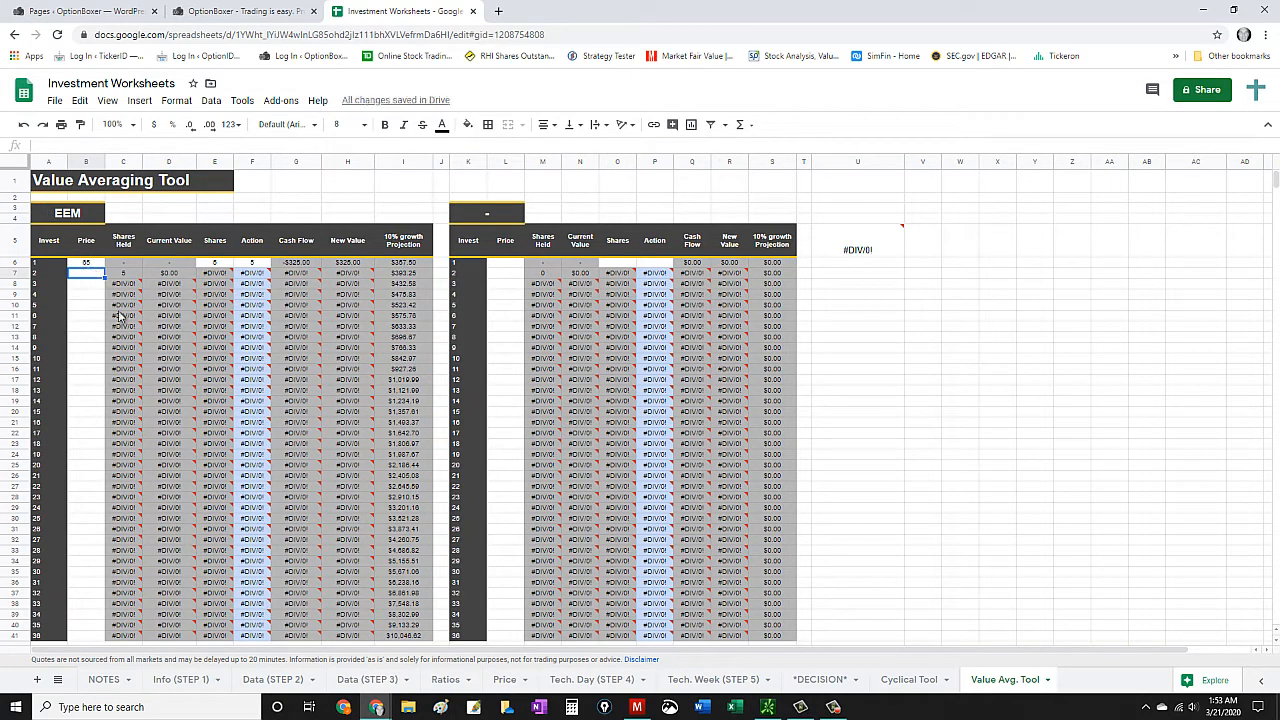
# - Inspect the price formula for ticker CIEN on the Info (STEP 1) sheet
pyautogui.click(172, 681)
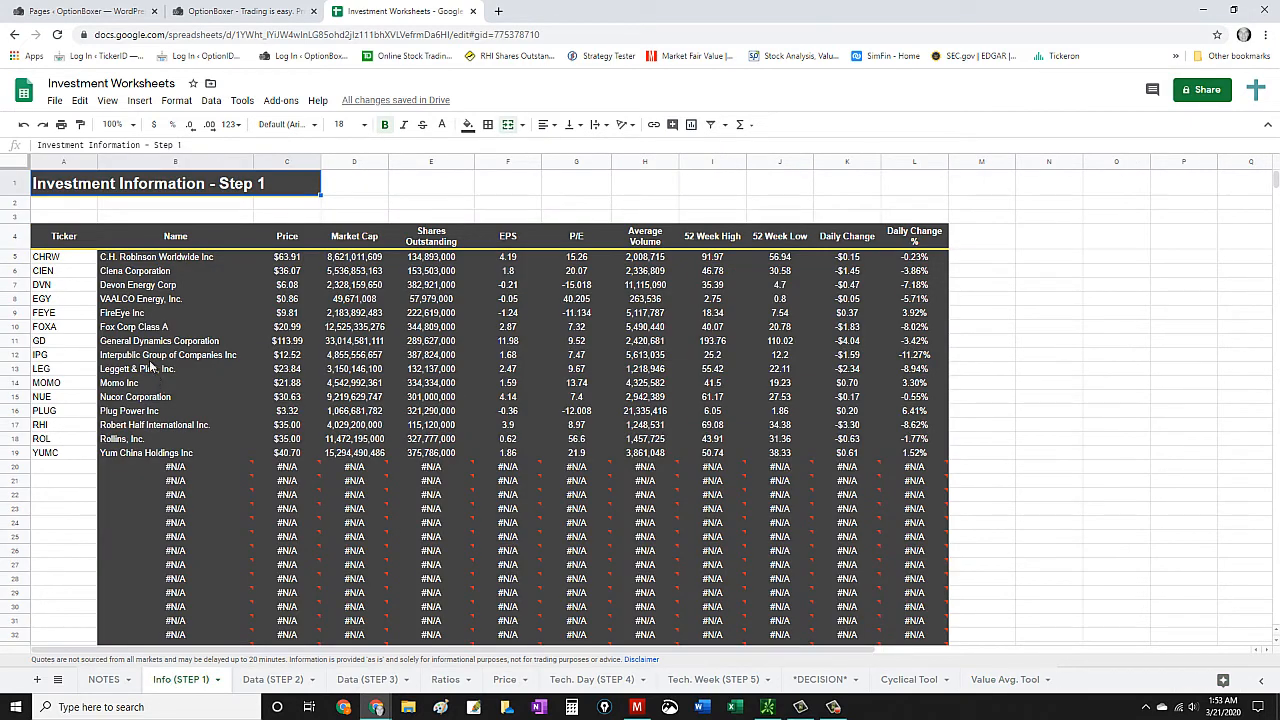
pyautogui.click(62, 272)
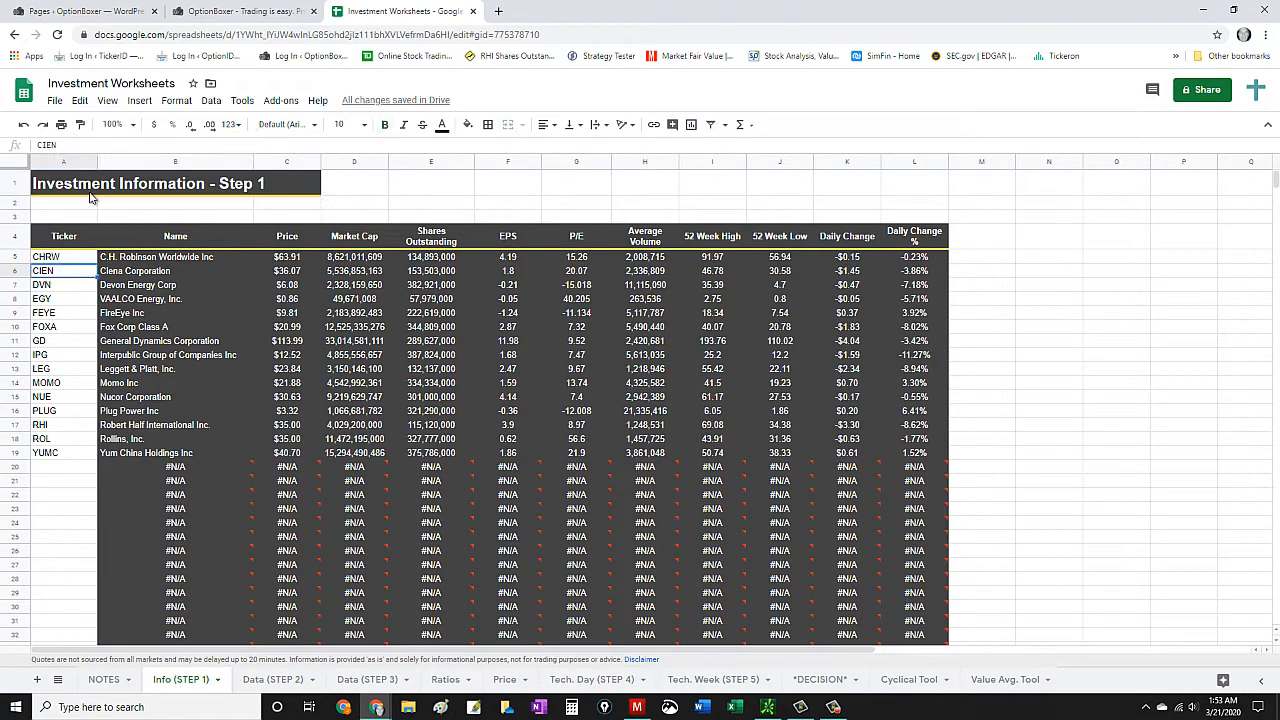
pyautogui.click(292, 274)
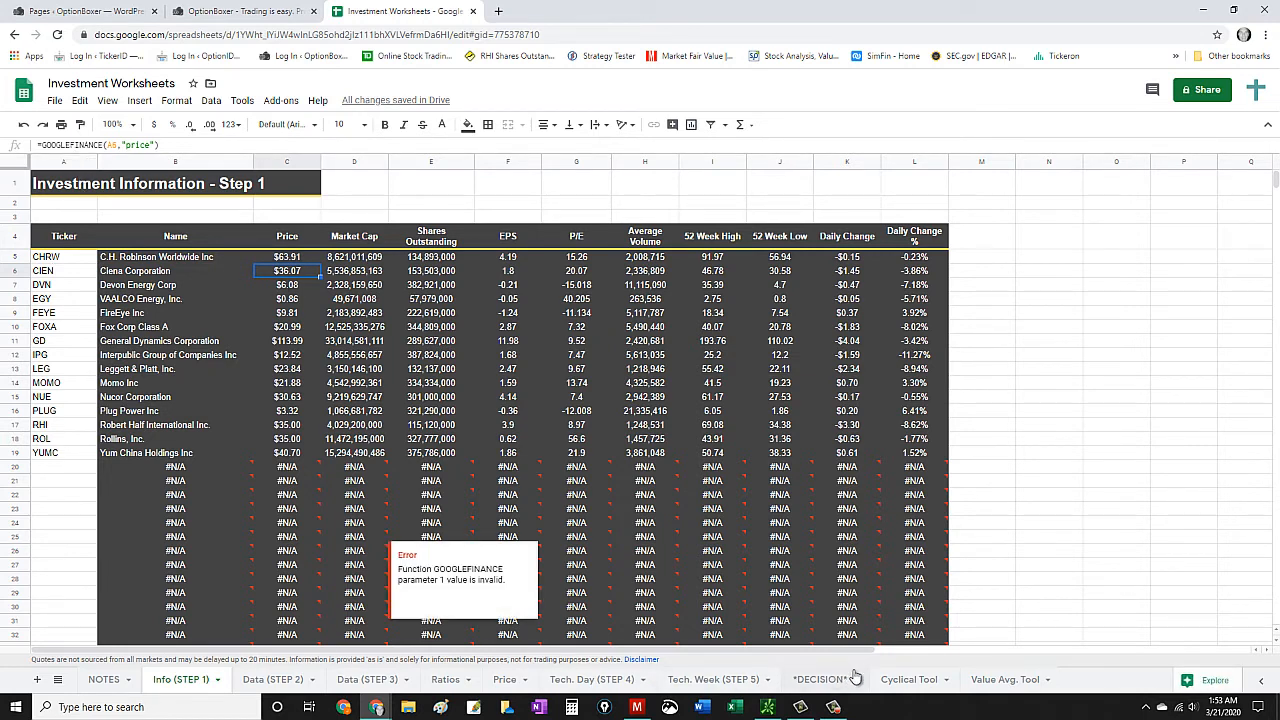
# - Fill investment 2's price on the Value Avg. Tool sheet with =GOOGLEFINANCE(A3,"price"), referencing the EEM ticker
pyautogui.click(996, 687)
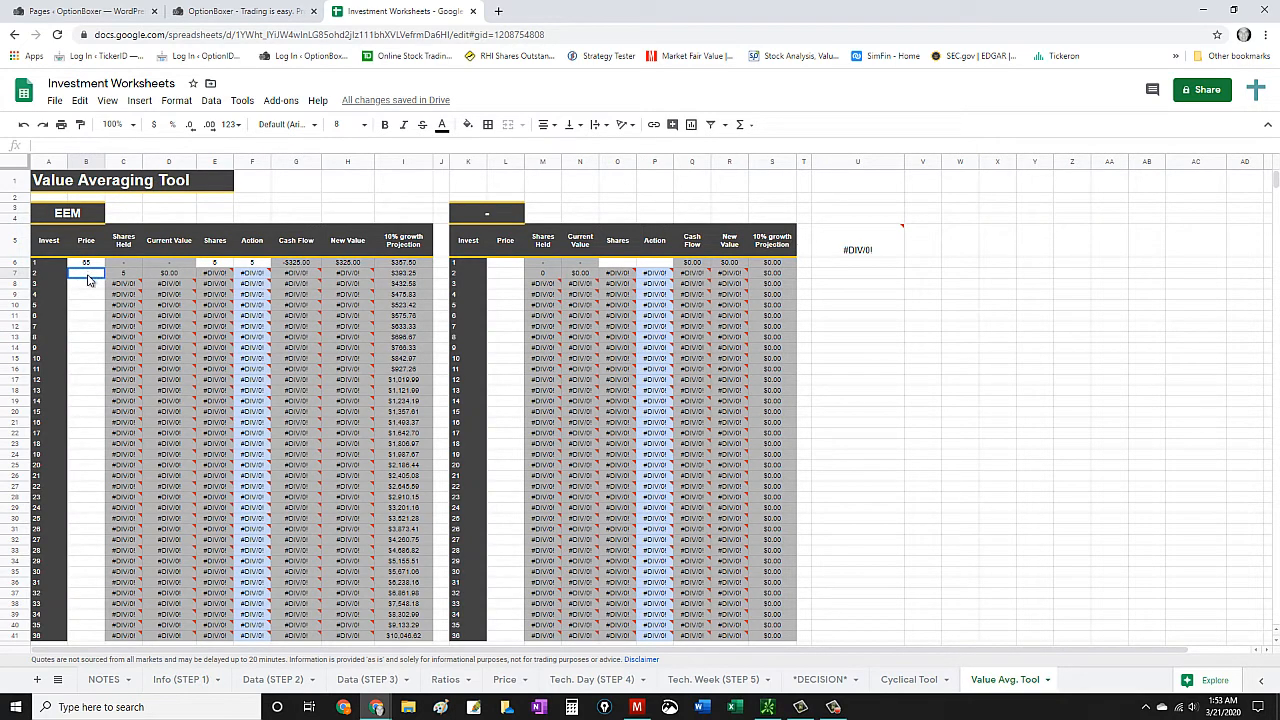
pyautogui.write('=')
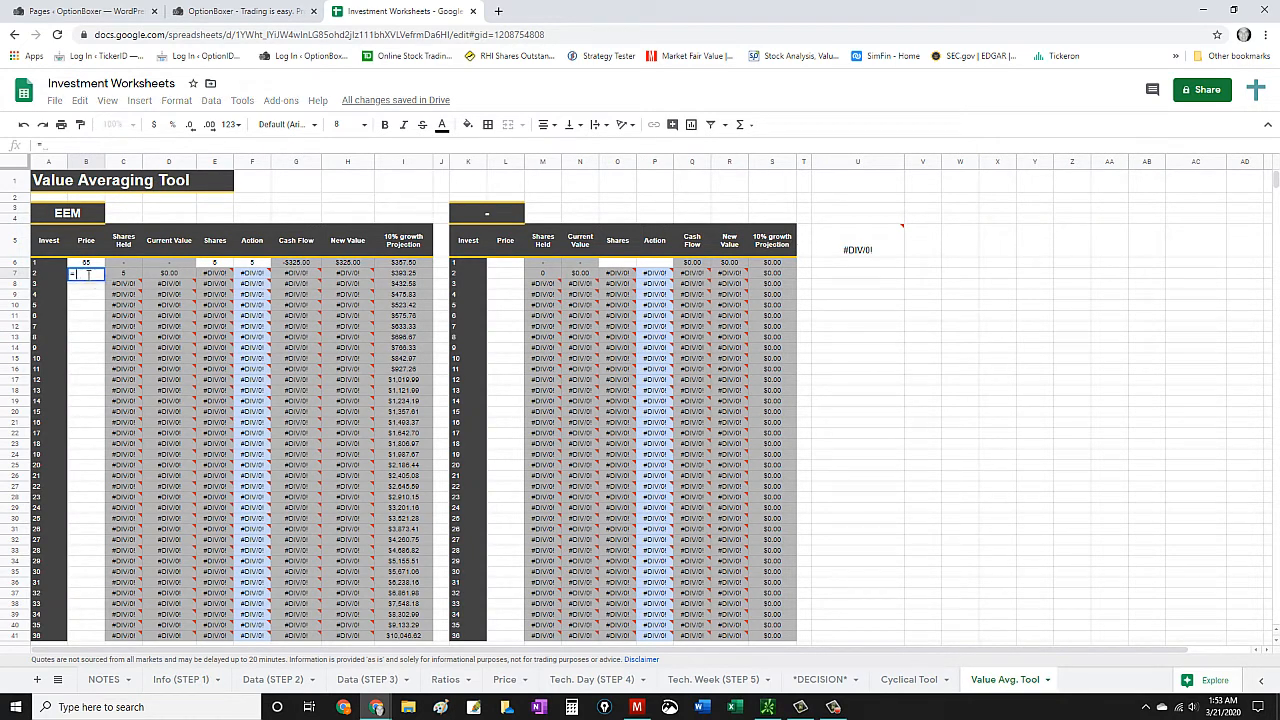
pyautogui.write('googl')
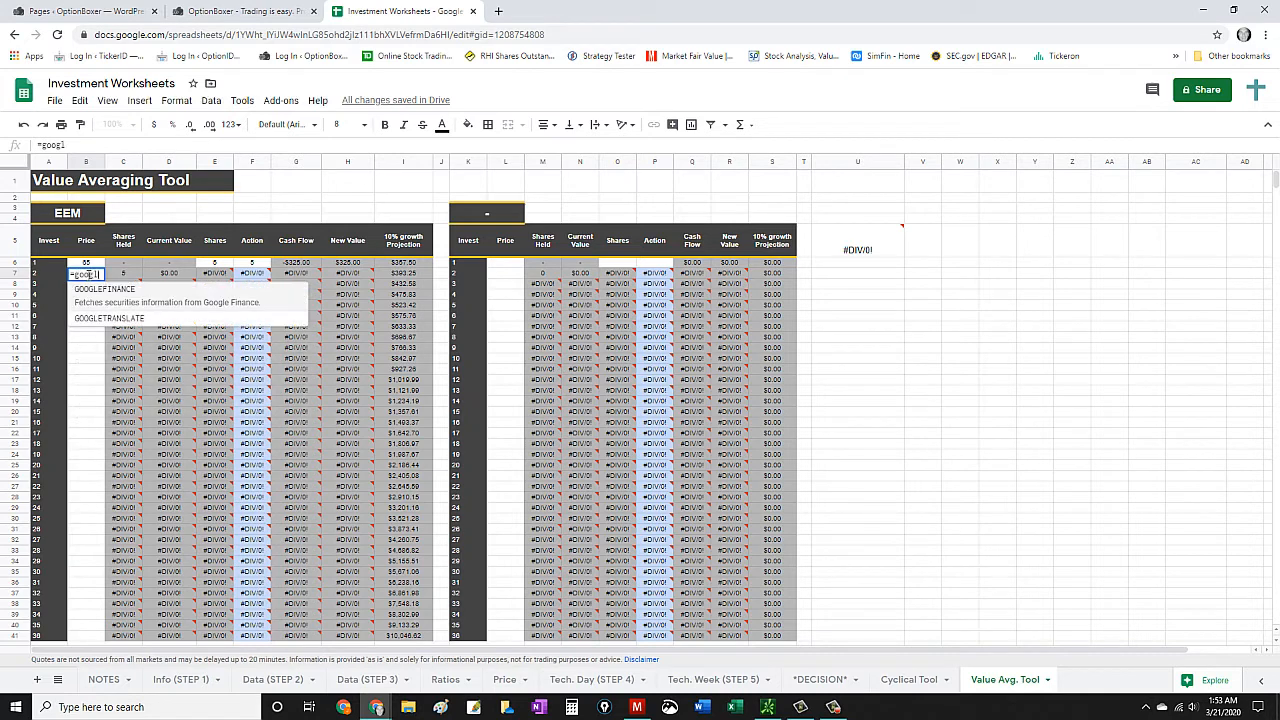
pyautogui.write('efin')
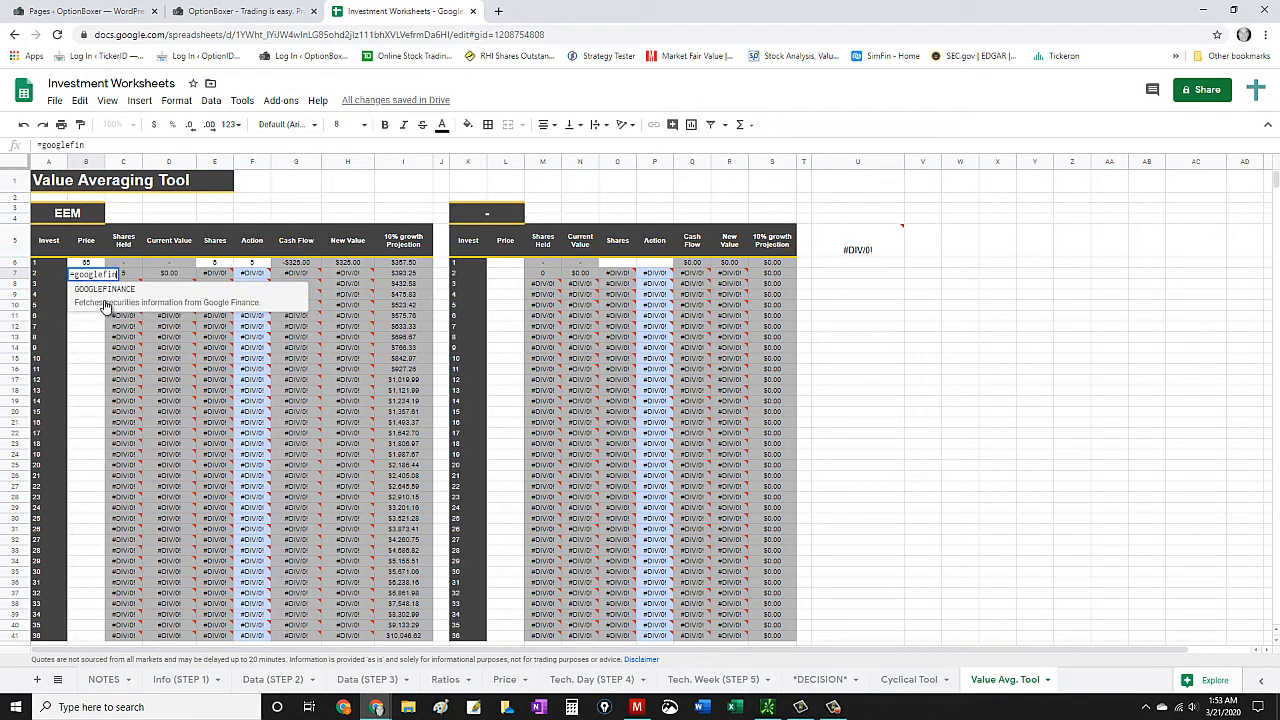
pyautogui.click(106, 300)
pyautogui.click(83, 218)
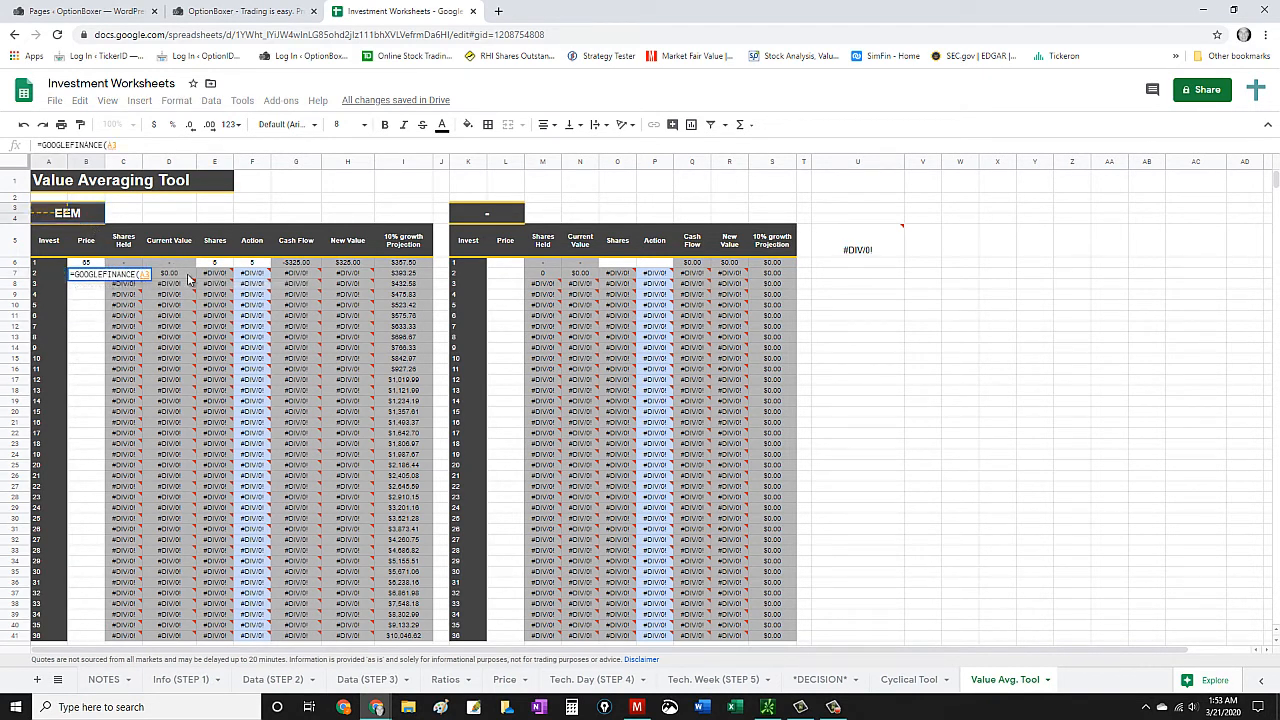
pyautogui.write(',"price')
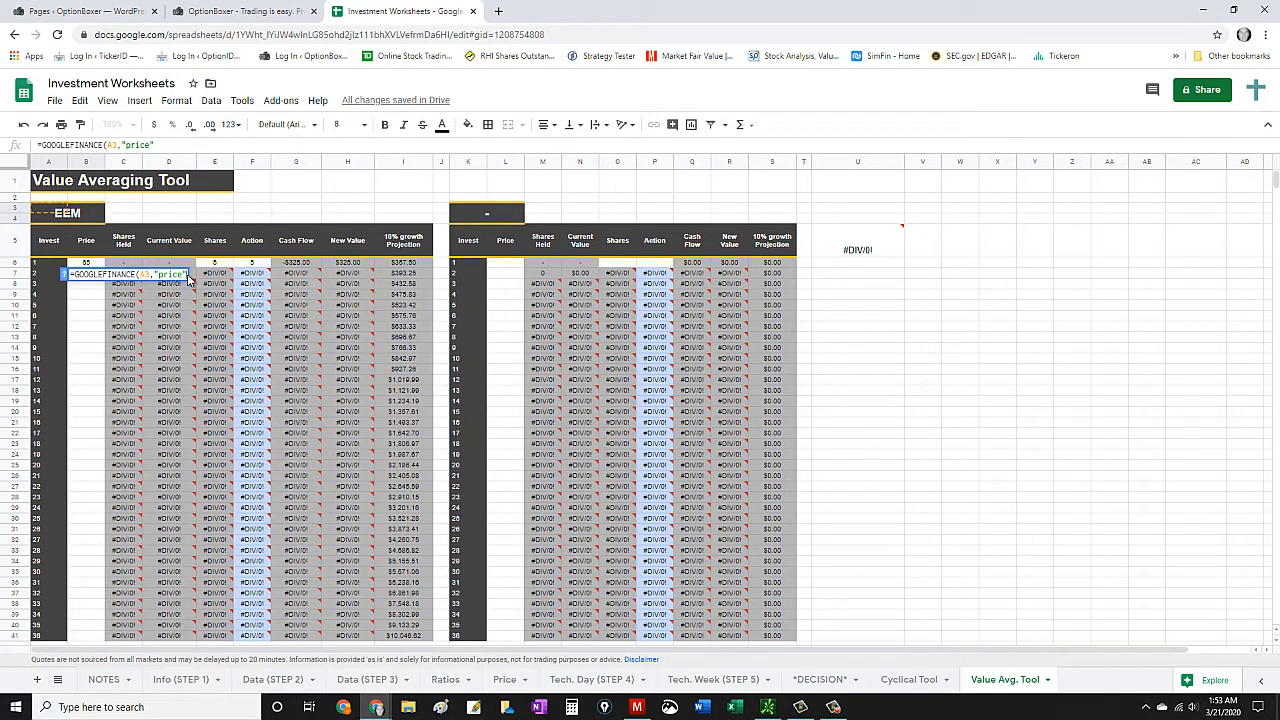
pyautogui.press('Return')
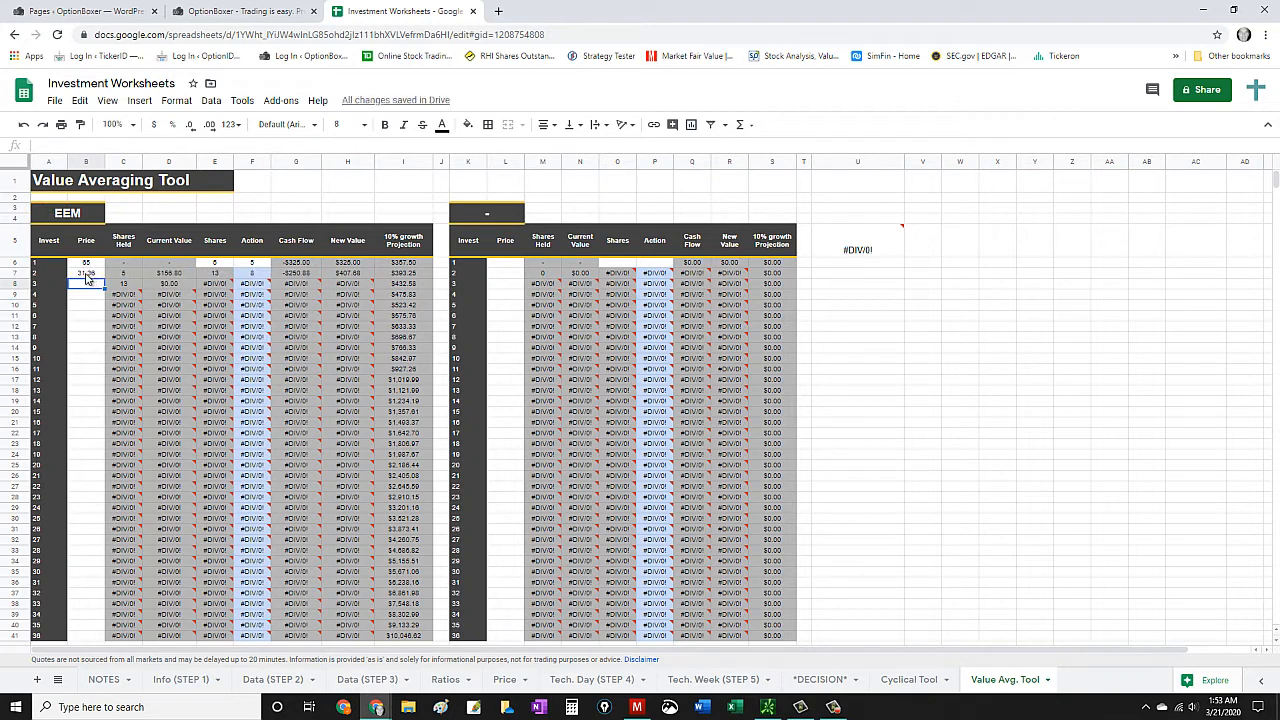
# - Try copying and moving investment 2's GOOGLEFINANCE price formula up to investment 1, and undo both changes
pyautogui.click(88, 273)
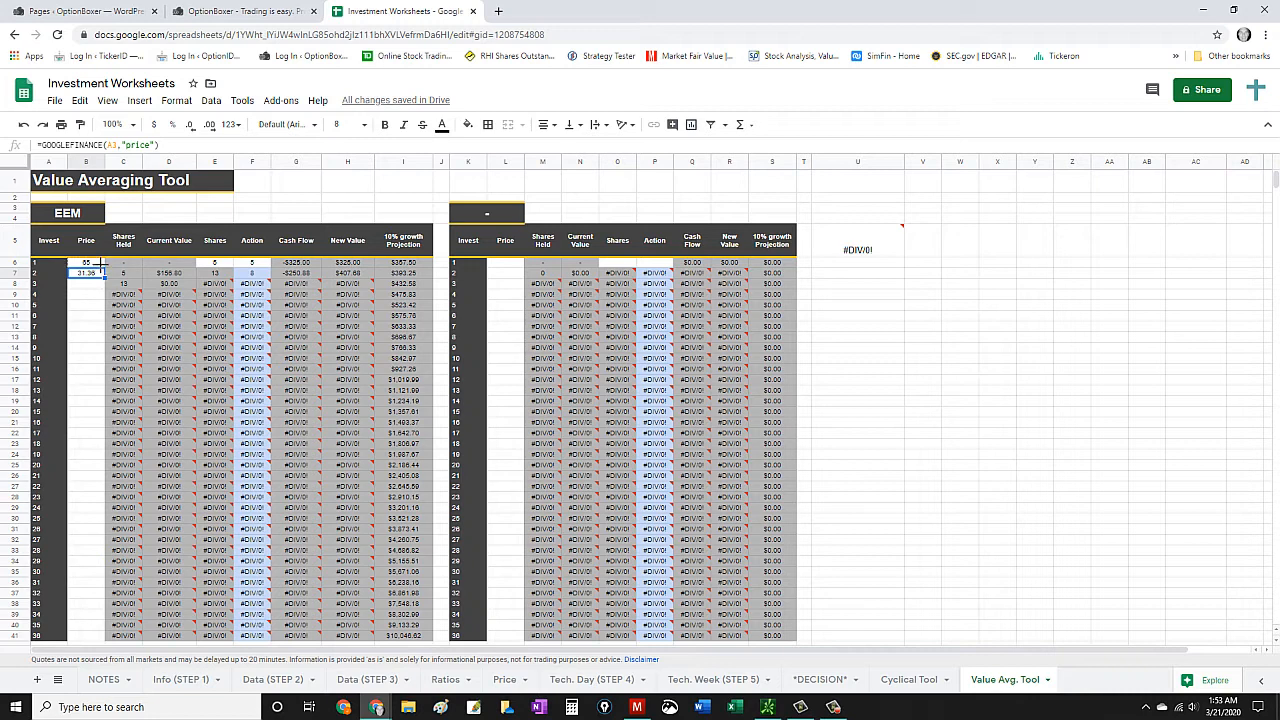
pyautogui.moveTo(104, 277); pyautogui.dragTo(100, 264)
pyautogui.click(92, 264)
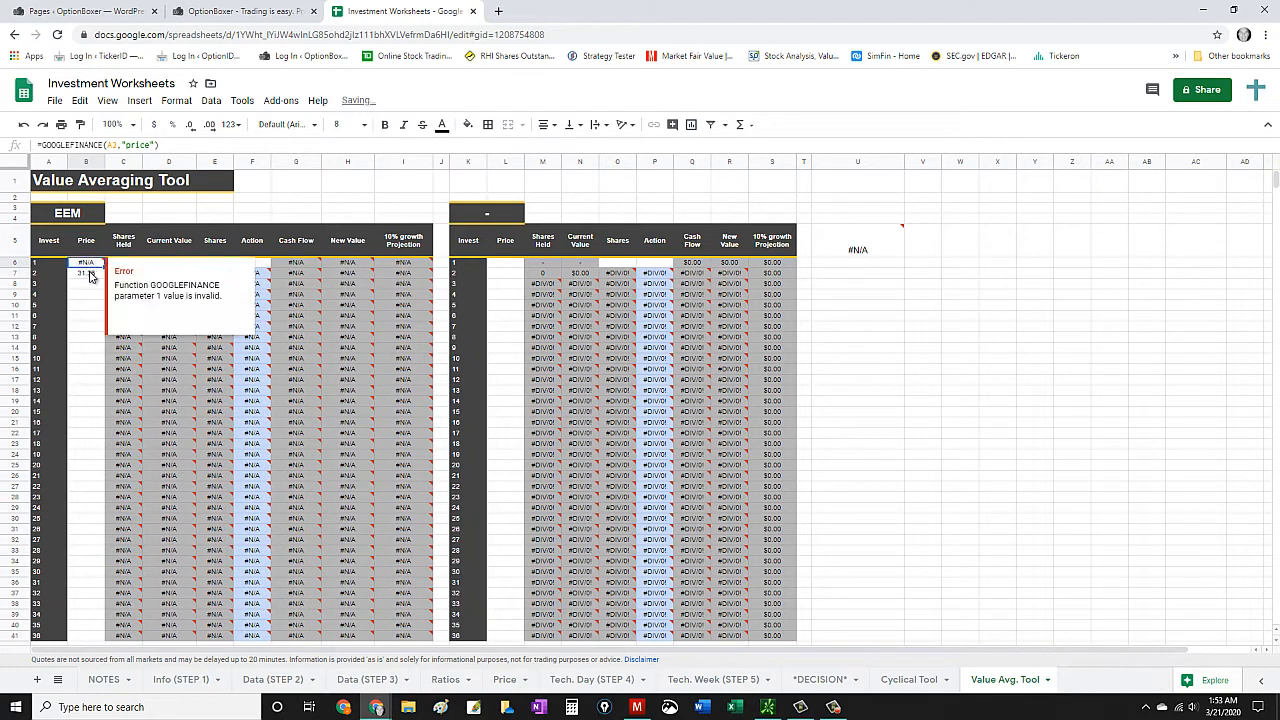
pyautogui.click(90, 274)
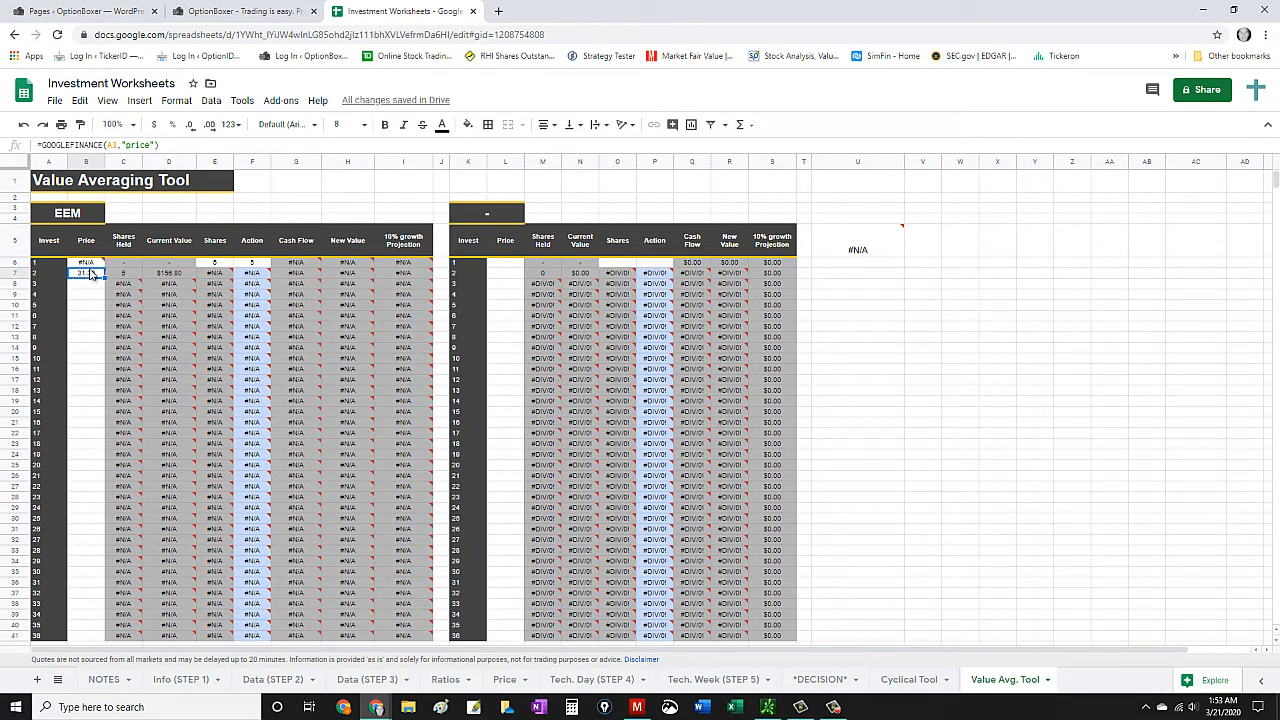
pyautogui.moveTo(90, 273); pyautogui.dragTo(89, 264)
pyautogui.click(89, 276)
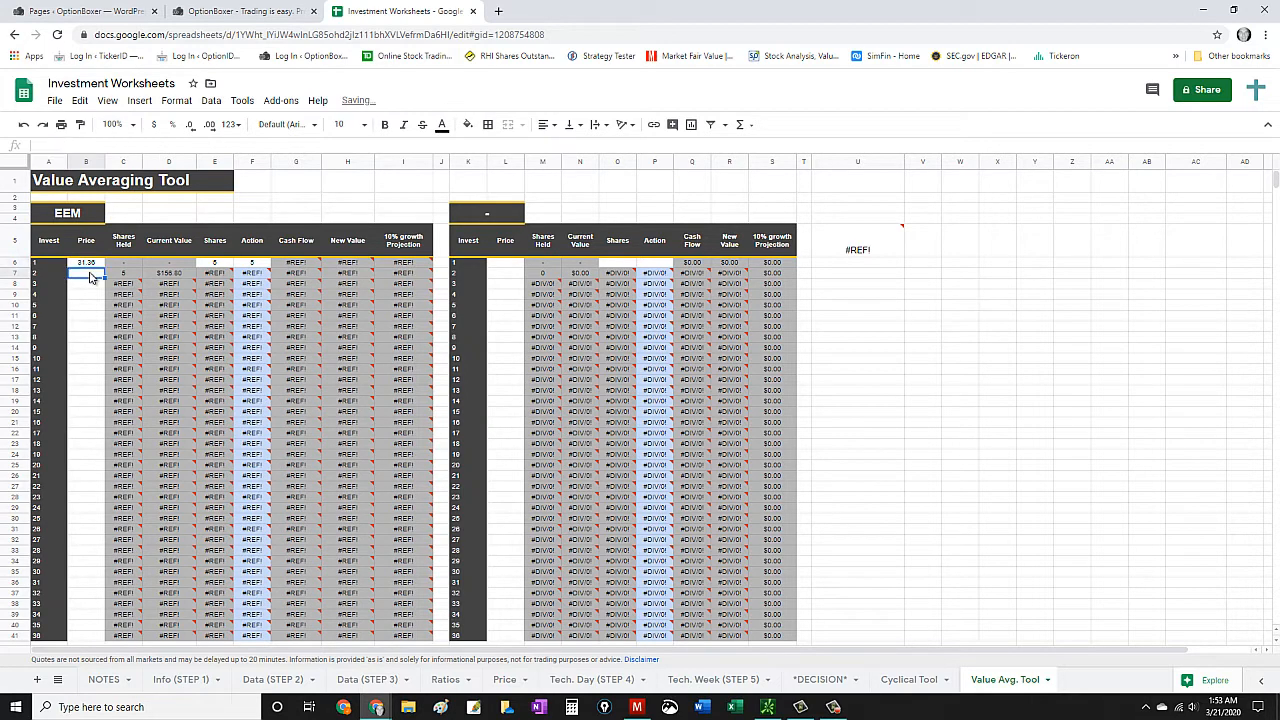
pyautogui.click(24, 128)
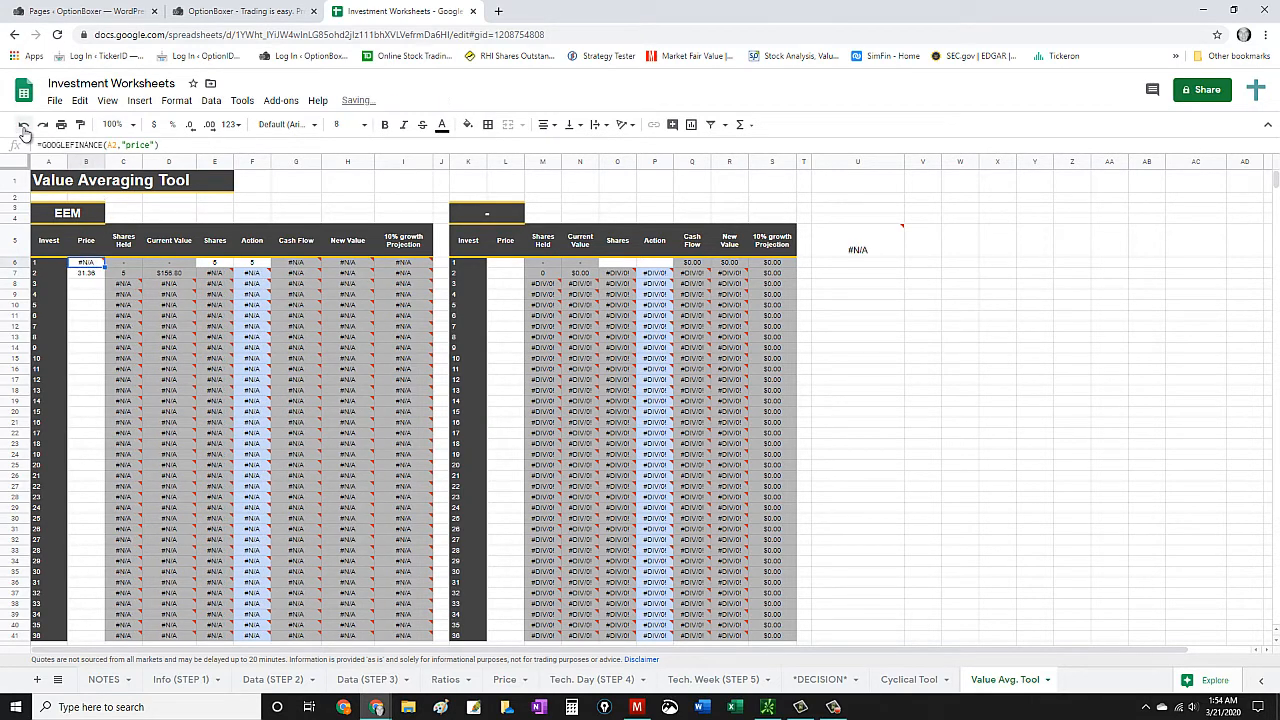
# - Clear investment 2's price formula and set investment 1's price to =GOOGLEFINANCE(A3,"price"), referencing the EEM ticker cell
pyautogui.click(90, 275)
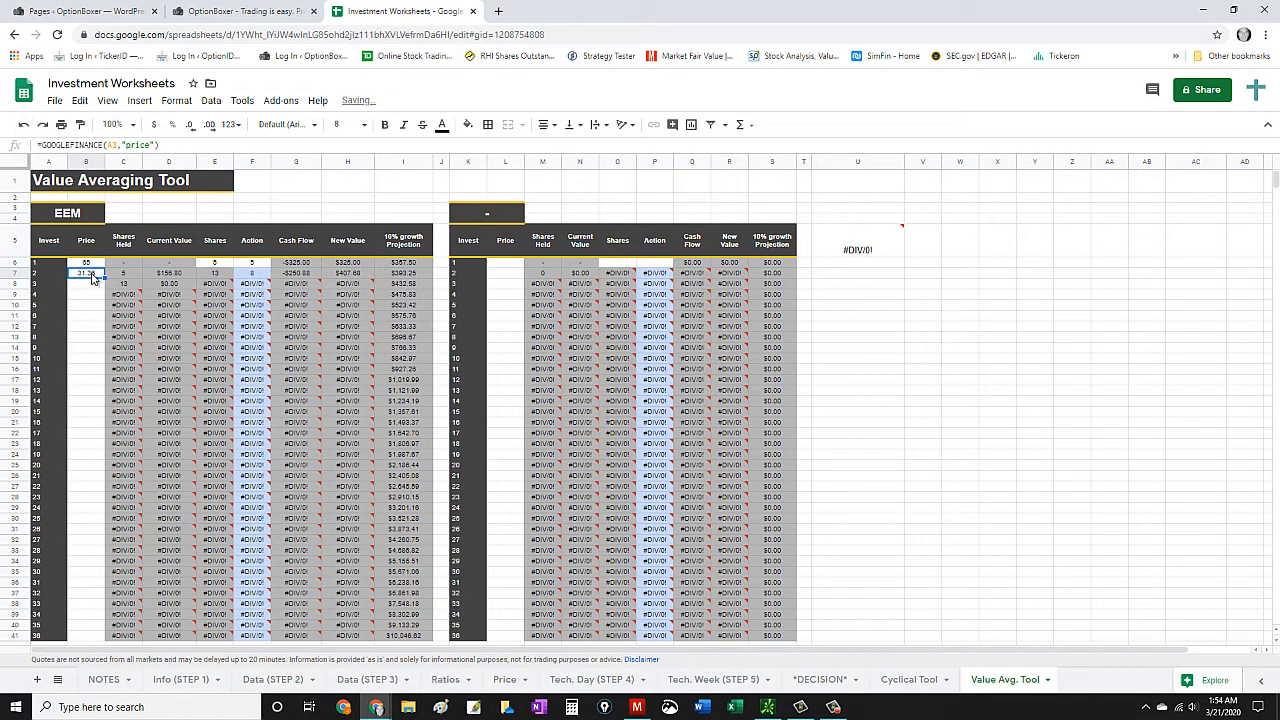
pyautogui.press('Delete')
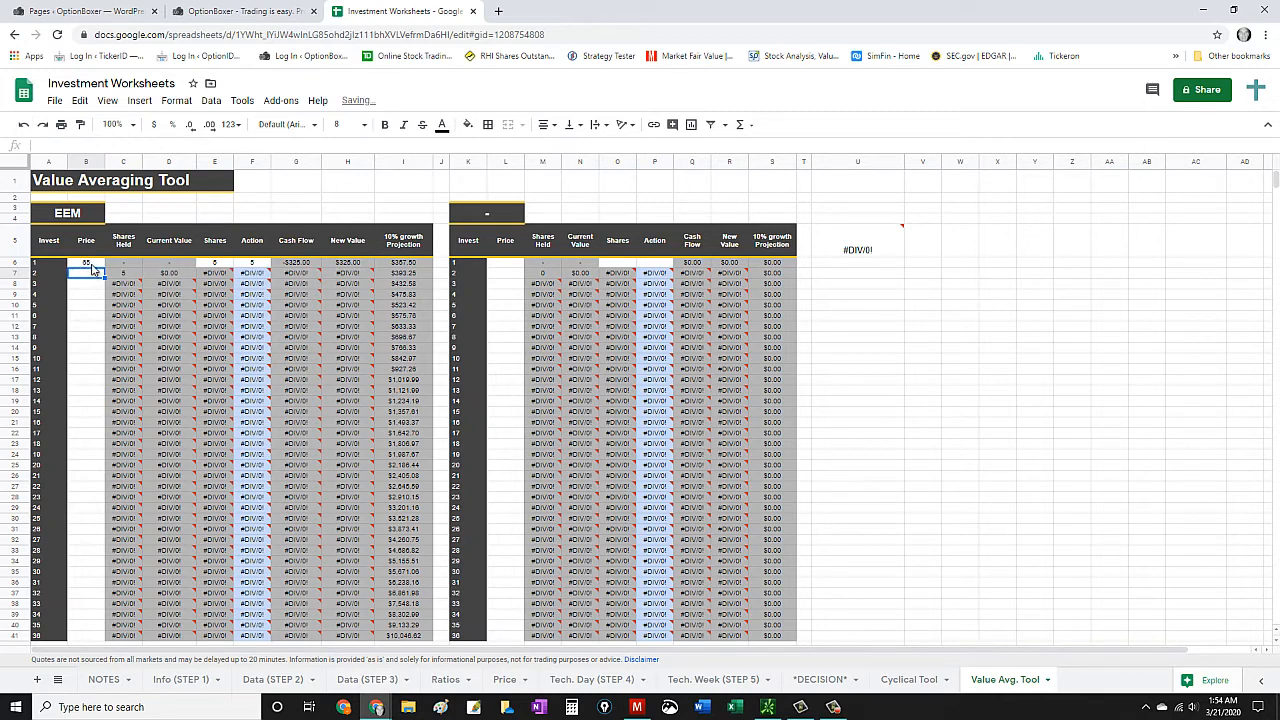
pyautogui.click(90, 265)
pyautogui.write('=')
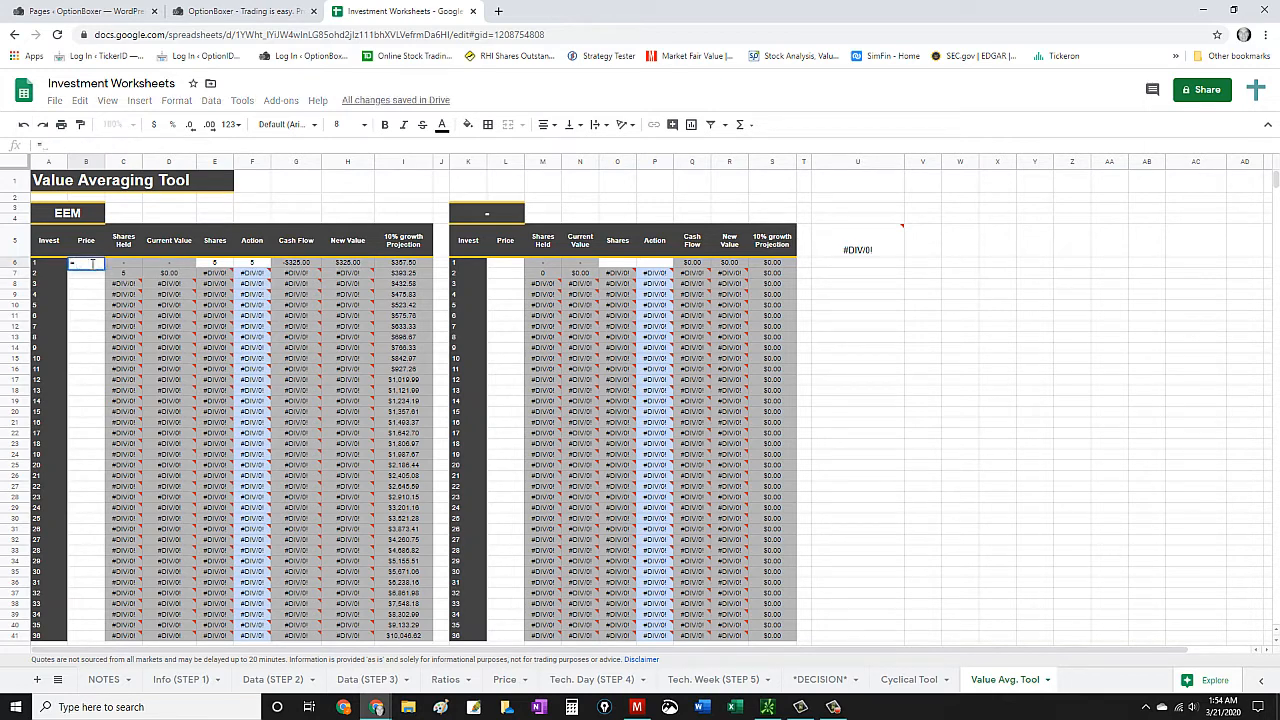
pyautogui.write('goog')
pyautogui.click(108, 279)
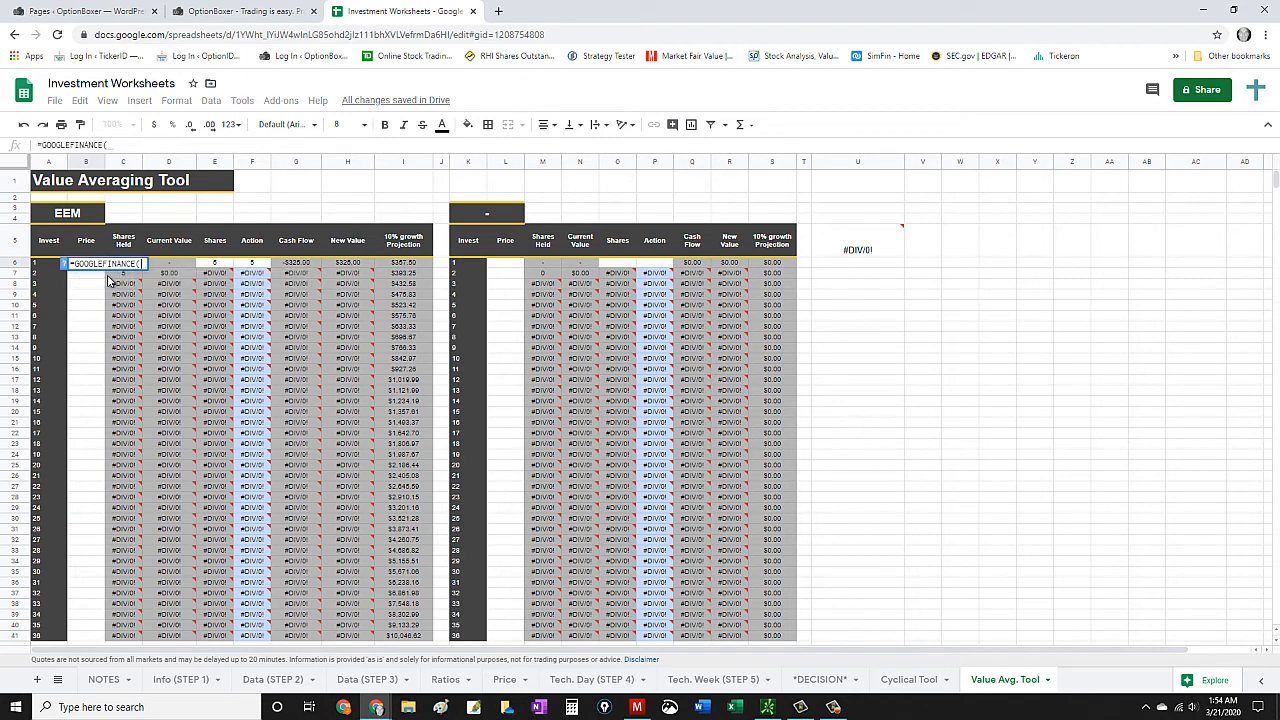
pyautogui.click(76, 214)
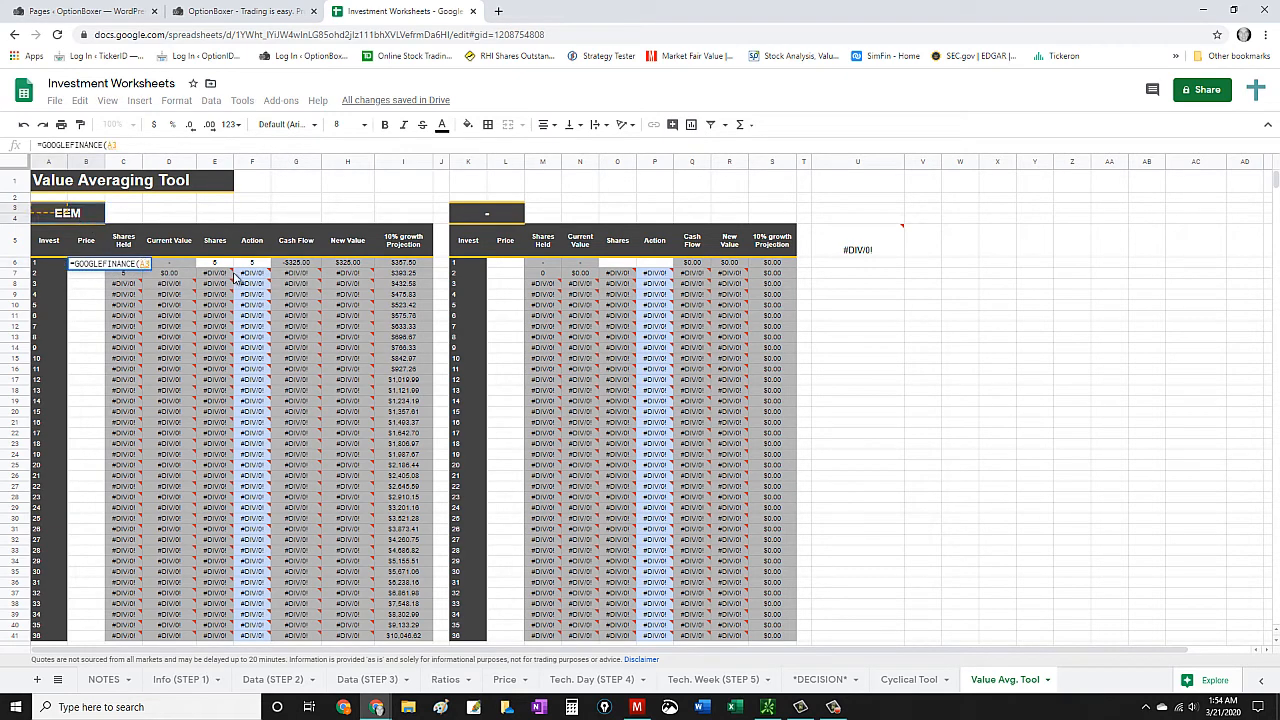
pyautogui.write(',"')
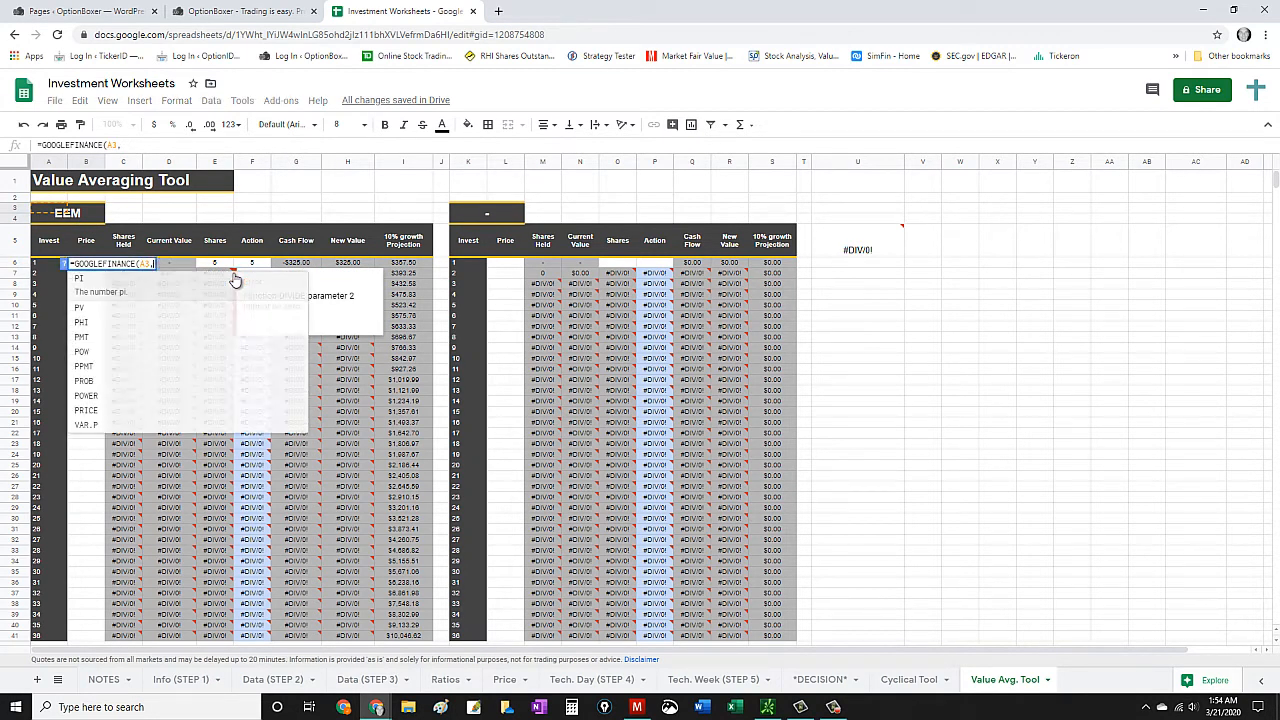
pyautogui.write('price')
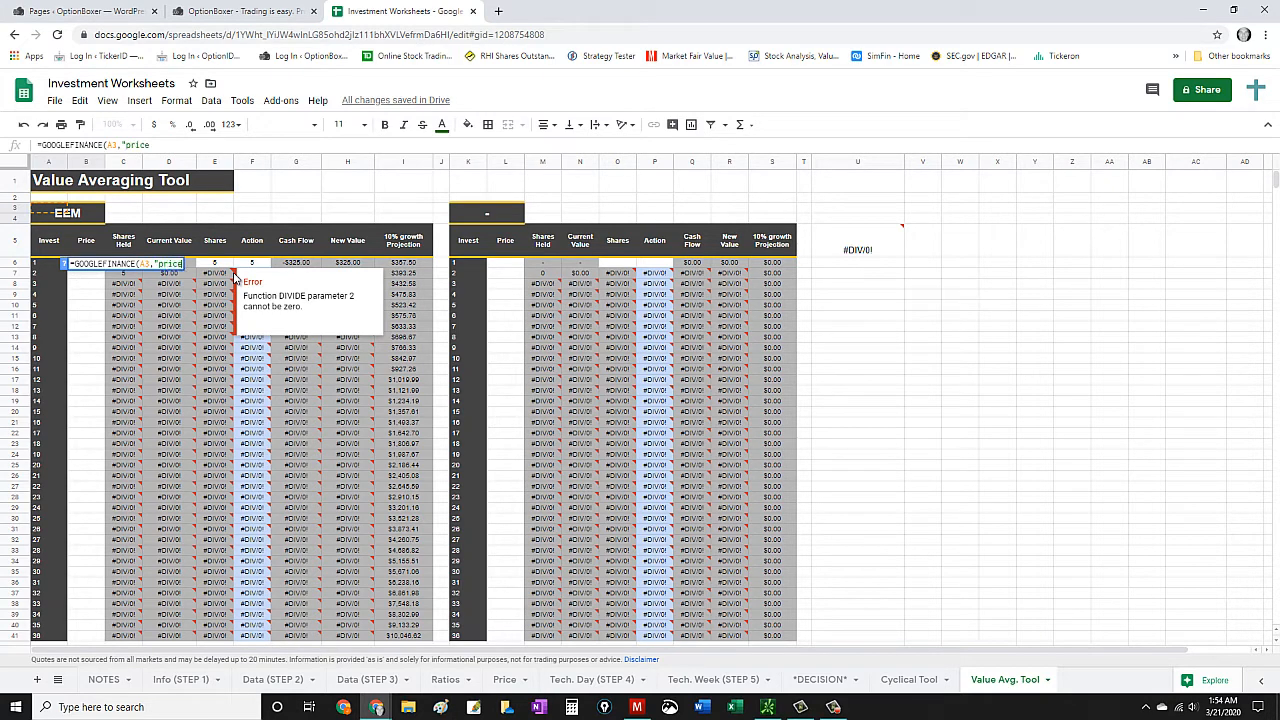
pyautogui.write(')')
pyautogui.press('Return')
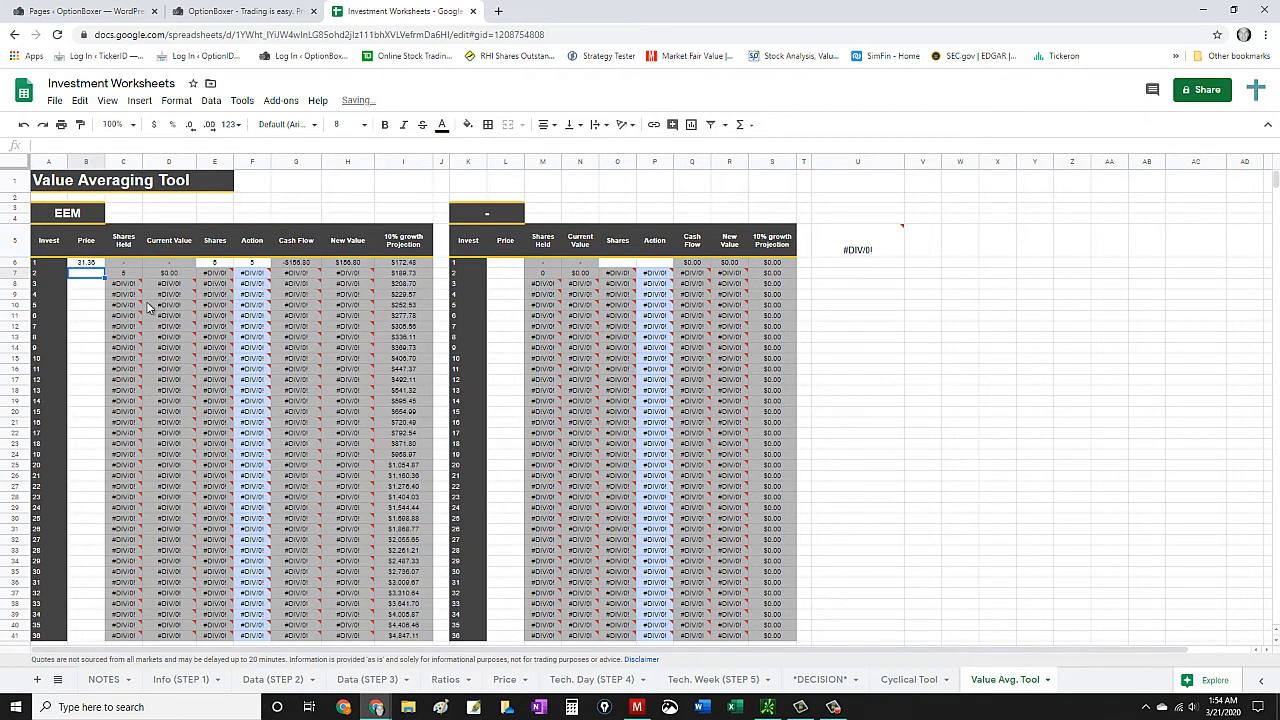
# - Try filling investment 1's price formula down to investment 2, inspect the copied formula, and delete it
pyautogui.moveTo(125, 290)
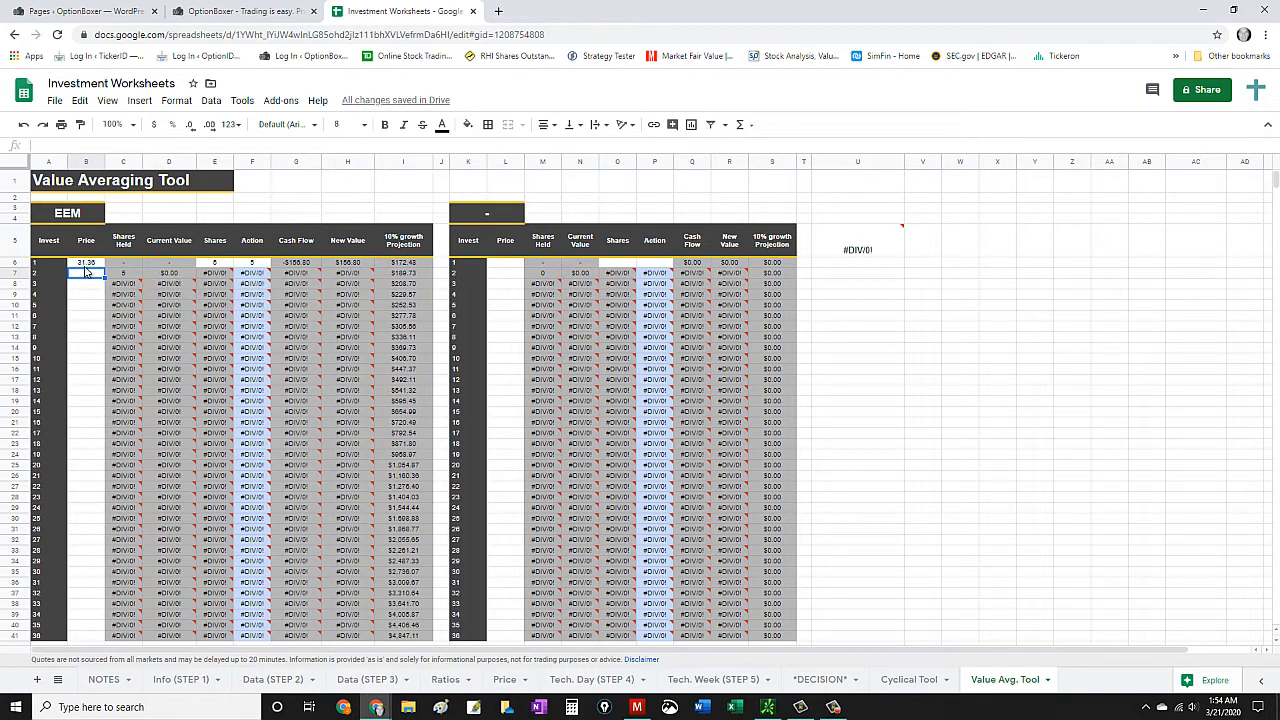
pyautogui.click(86, 264)
pyautogui.click(89, 274)
pyautogui.click(89, 264)
pyautogui.moveTo(104, 270); pyautogui.dragTo(106, 280)
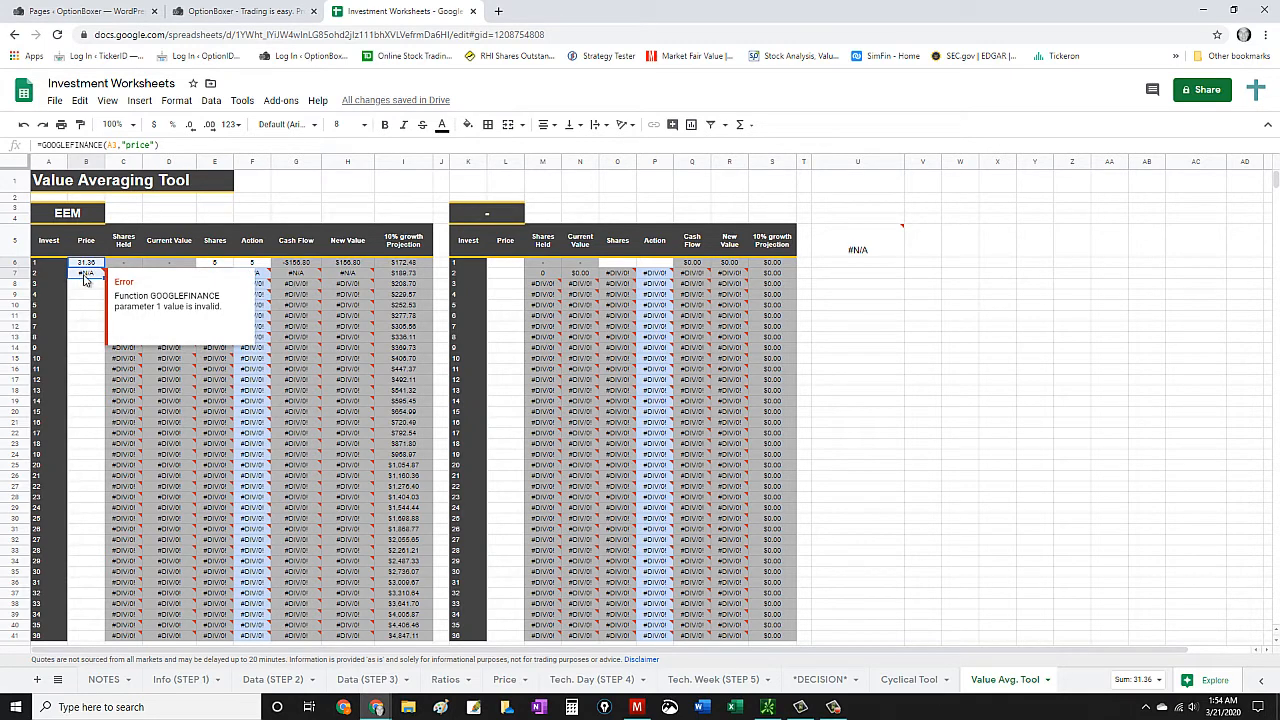
pyautogui.click(80, 275)
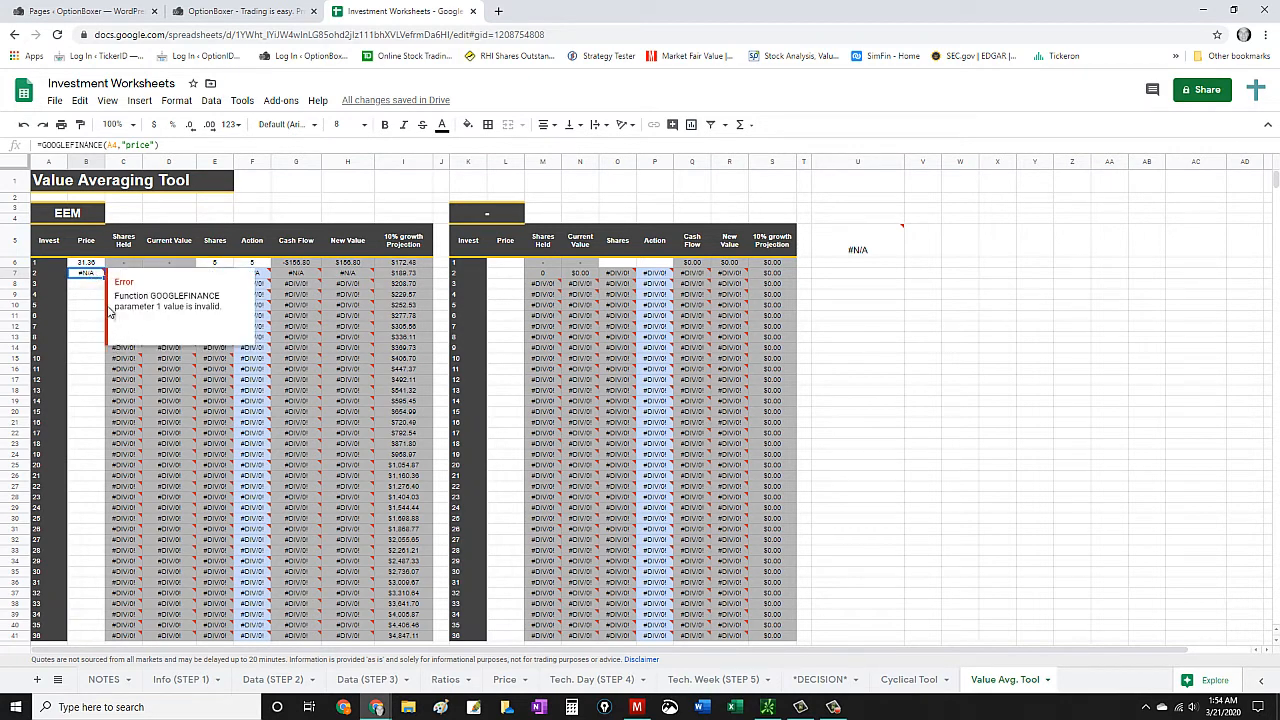
pyautogui.press('Delete')
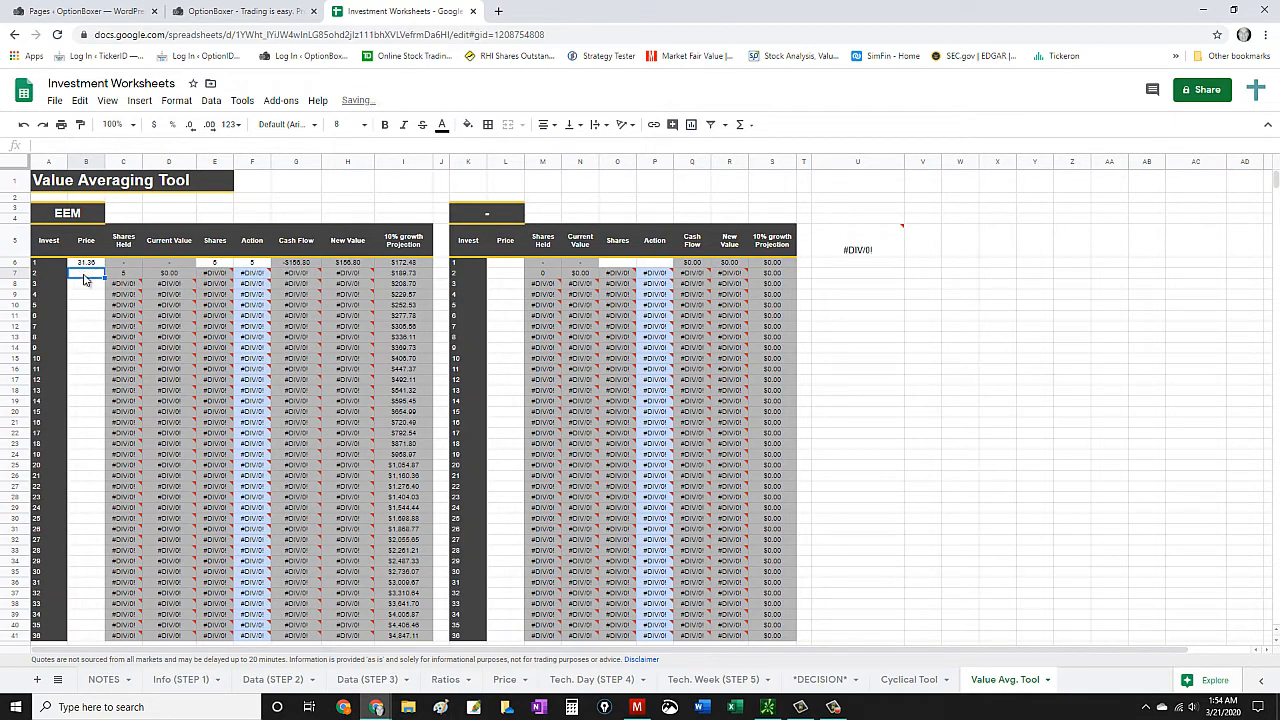
# - Refill investment 2's price from investment 1, compare both formulas' references with the EEM ticker cell, and clear the copy
pyautogui.click(86, 264)
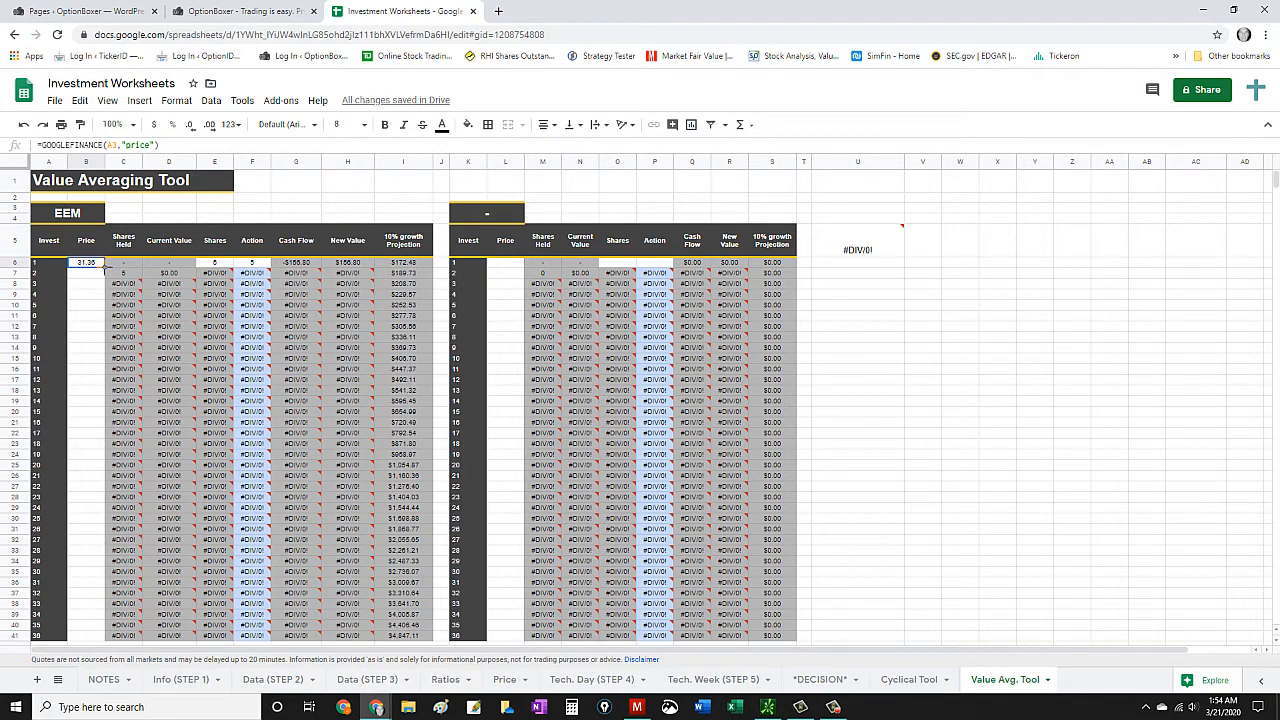
pyautogui.moveTo(104, 268); pyautogui.dragTo(103, 279)
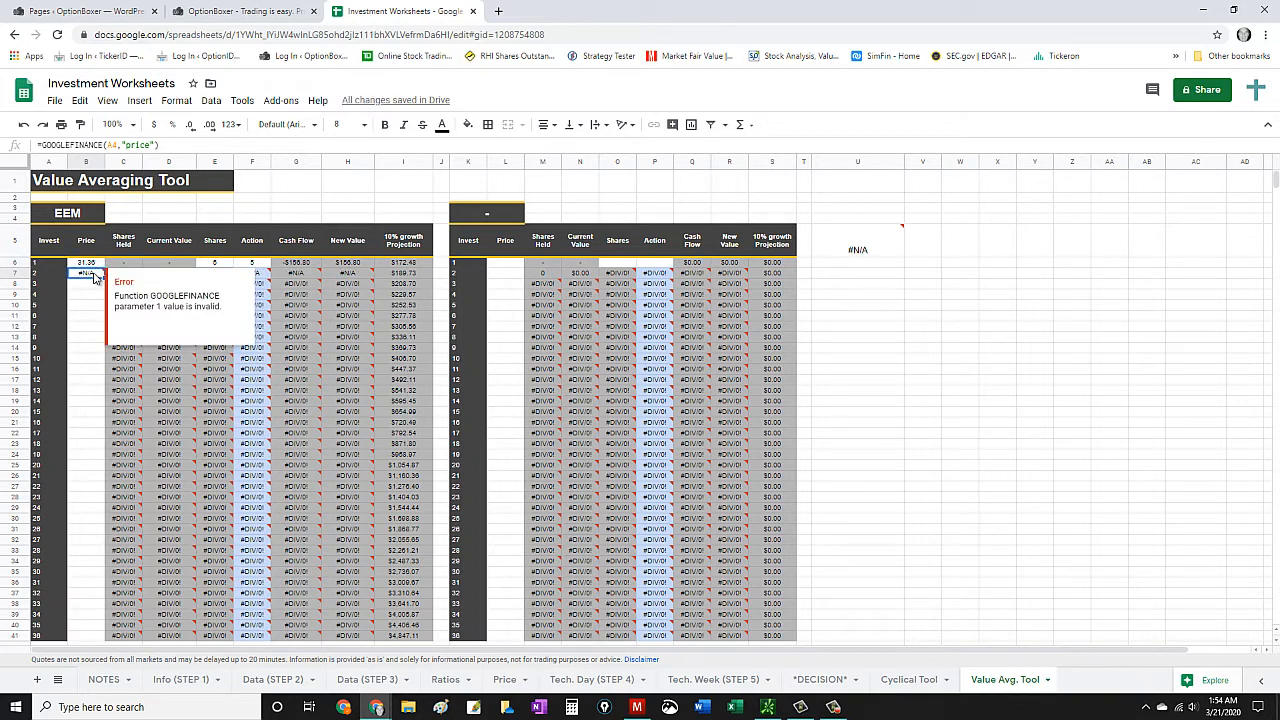
pyautogui.click(71, 216)
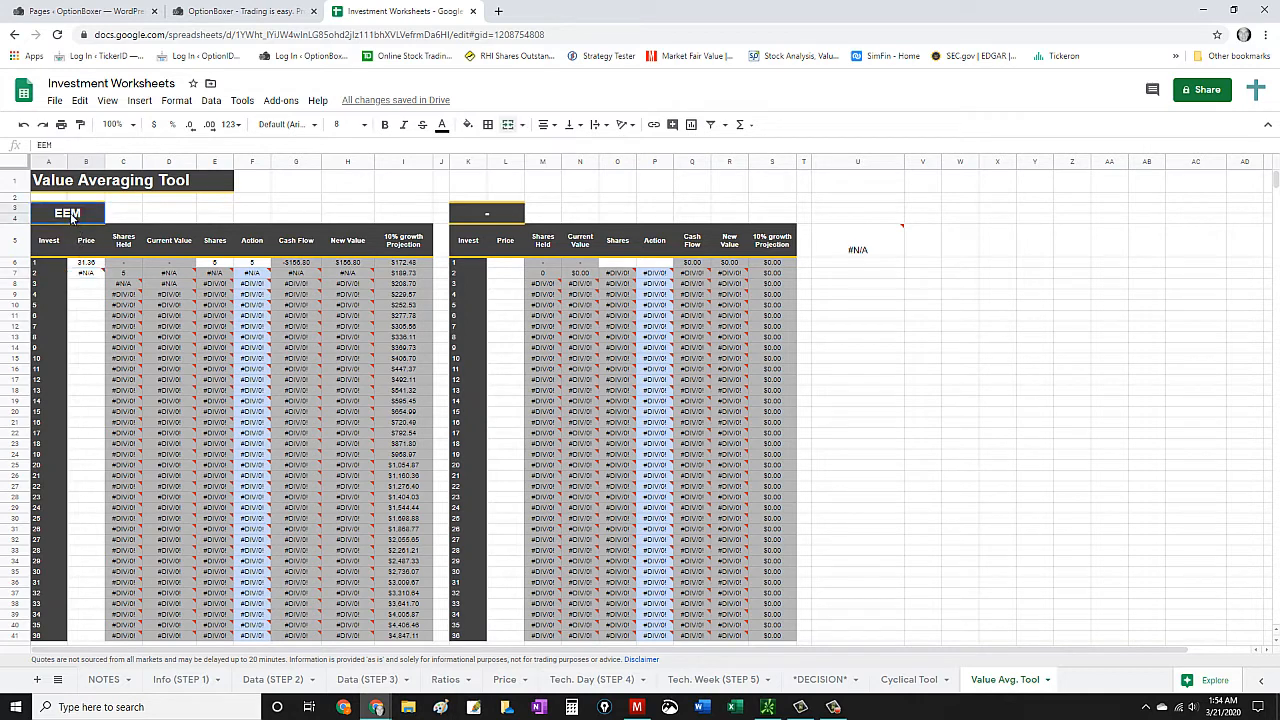
pyautogui.click(87, 263)
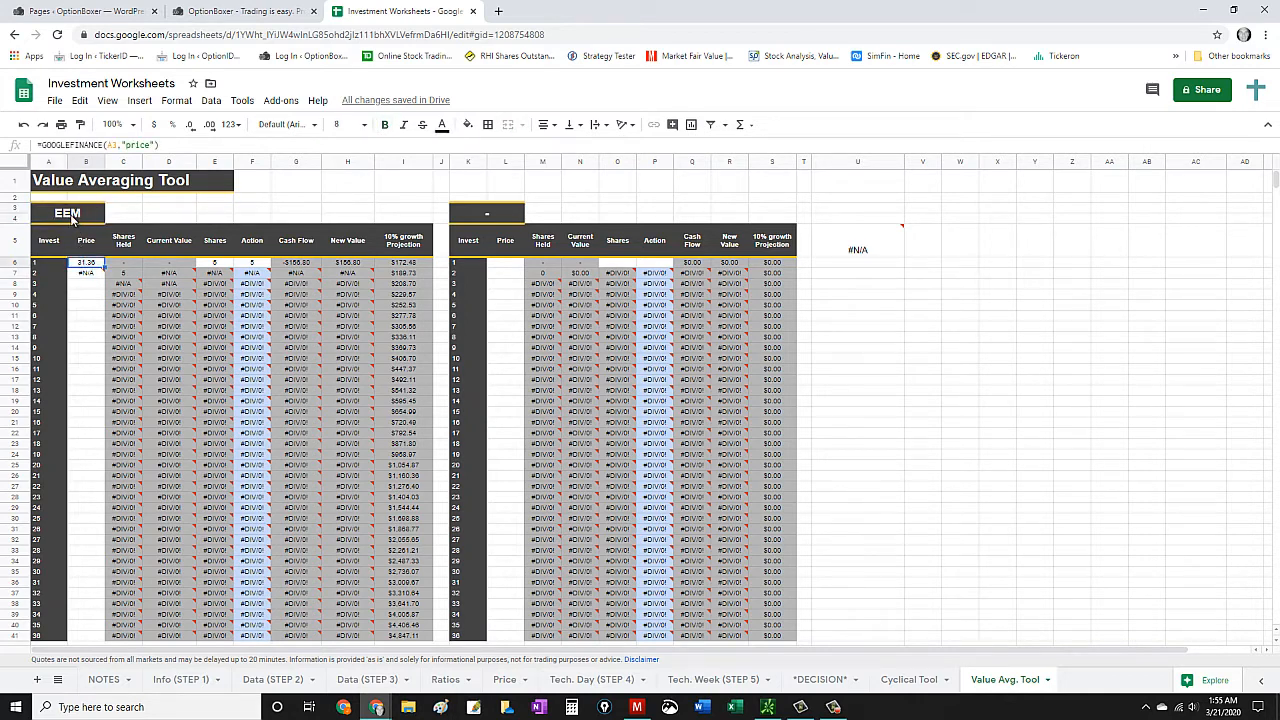
pyautogui.click(71, 217)
pyautogui.click(86, 263)
pyautogui.click(84, 274)
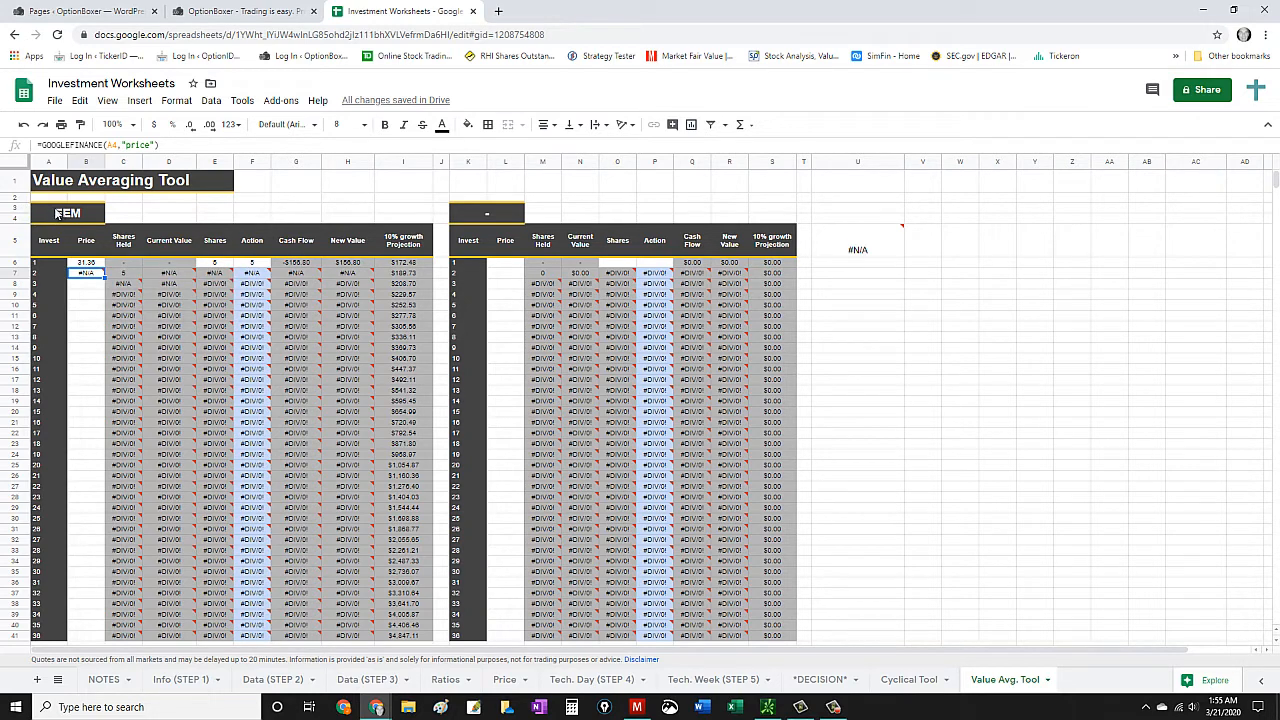
pyautogui.press('Delete')
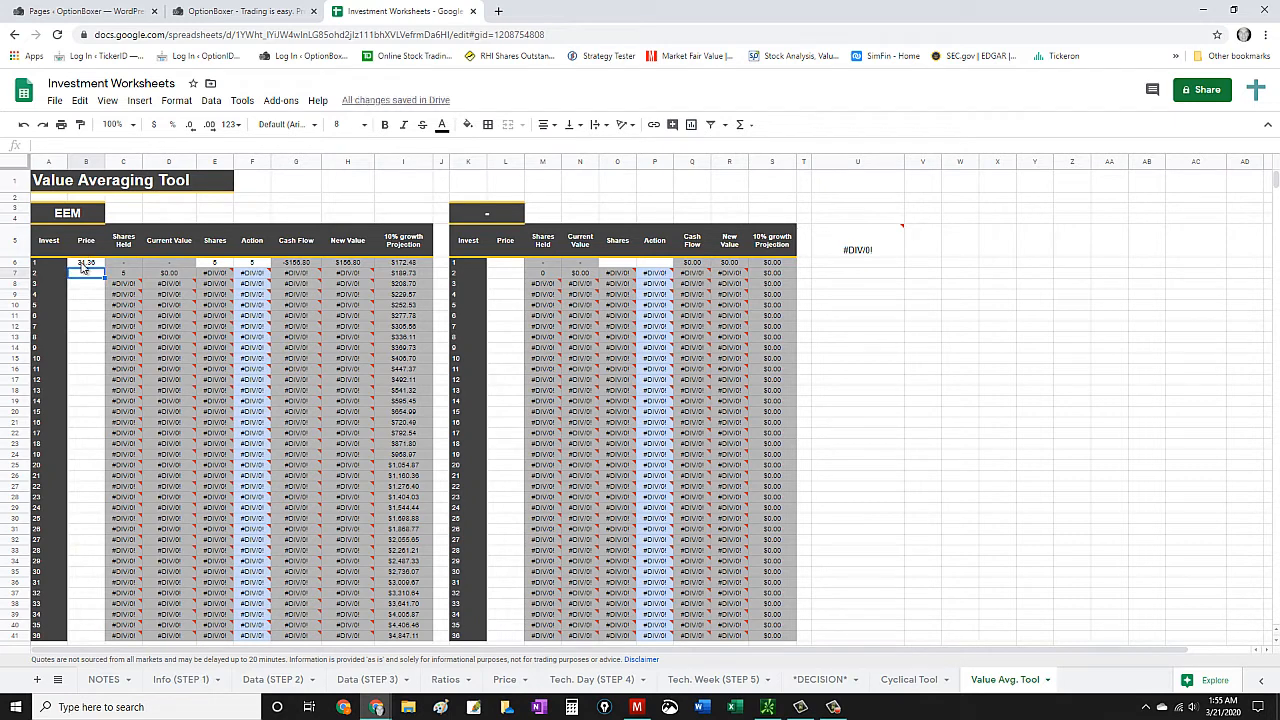
# - Set investment 1's shares and action to 10 and check the 10% growth projection through investment 36
pyautogui.scroll(-1, 112, 318)
pyautogui.scroll(1, 118, 323)
pyautogui.scroll(-1, 321, 405)
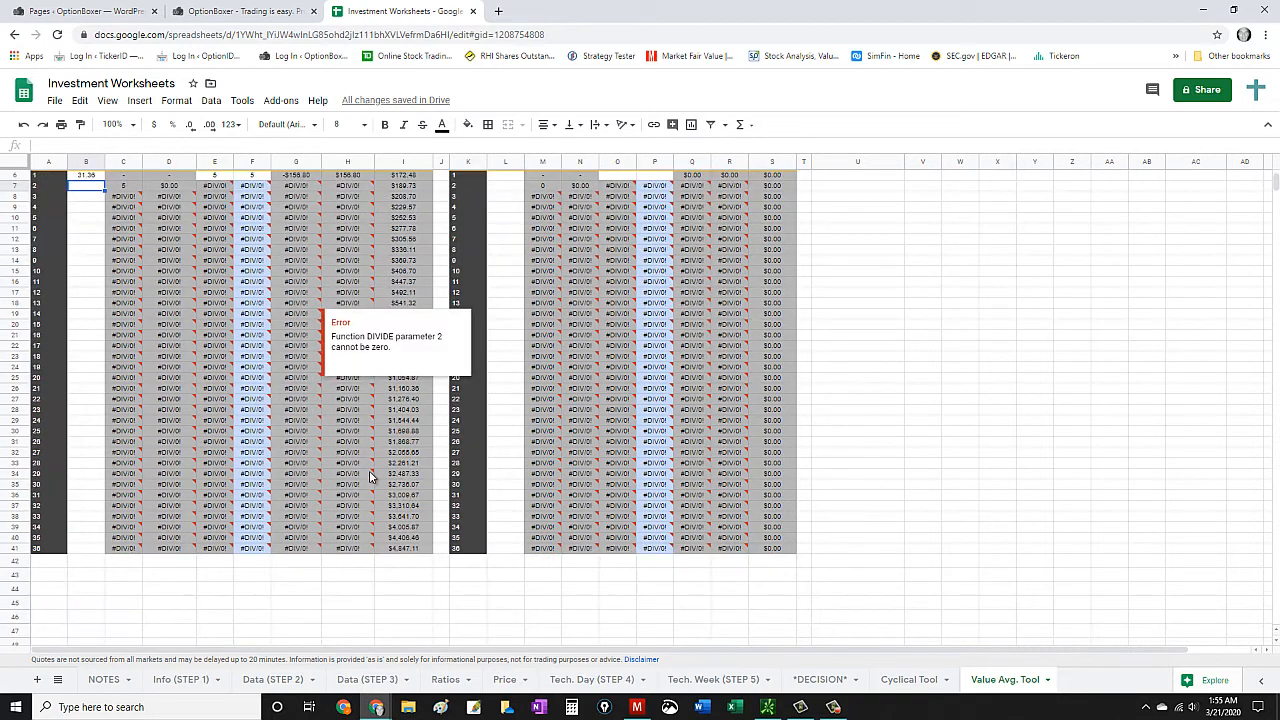
pyautogui.scroll(1, 400, 450)
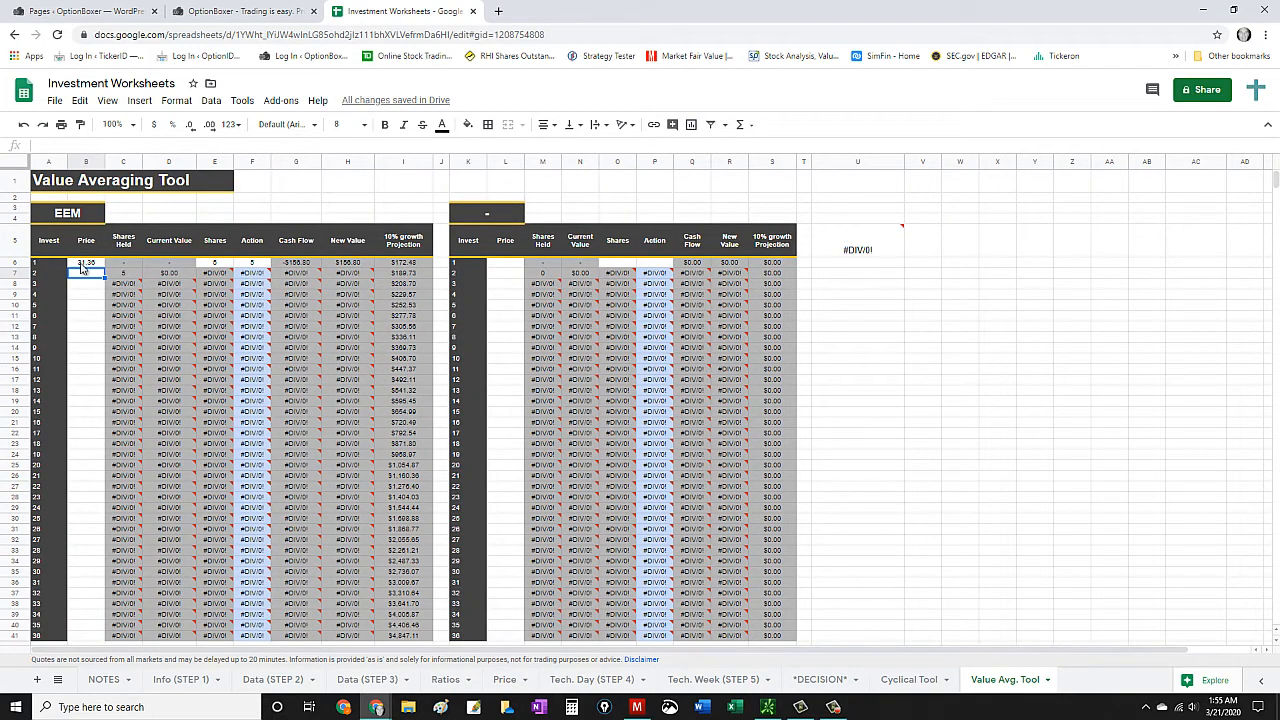
pyautogui.scroll(-1, 400, 480)
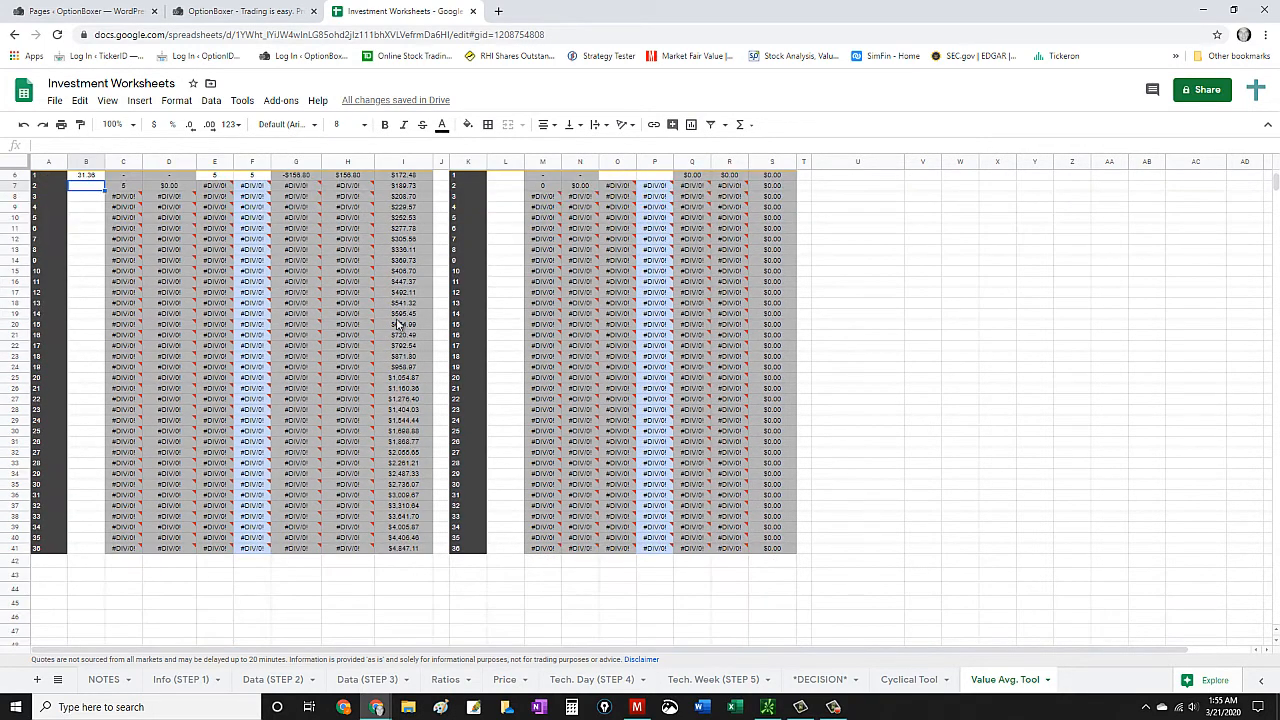
pyautogui.scroll(1, 405, 350)
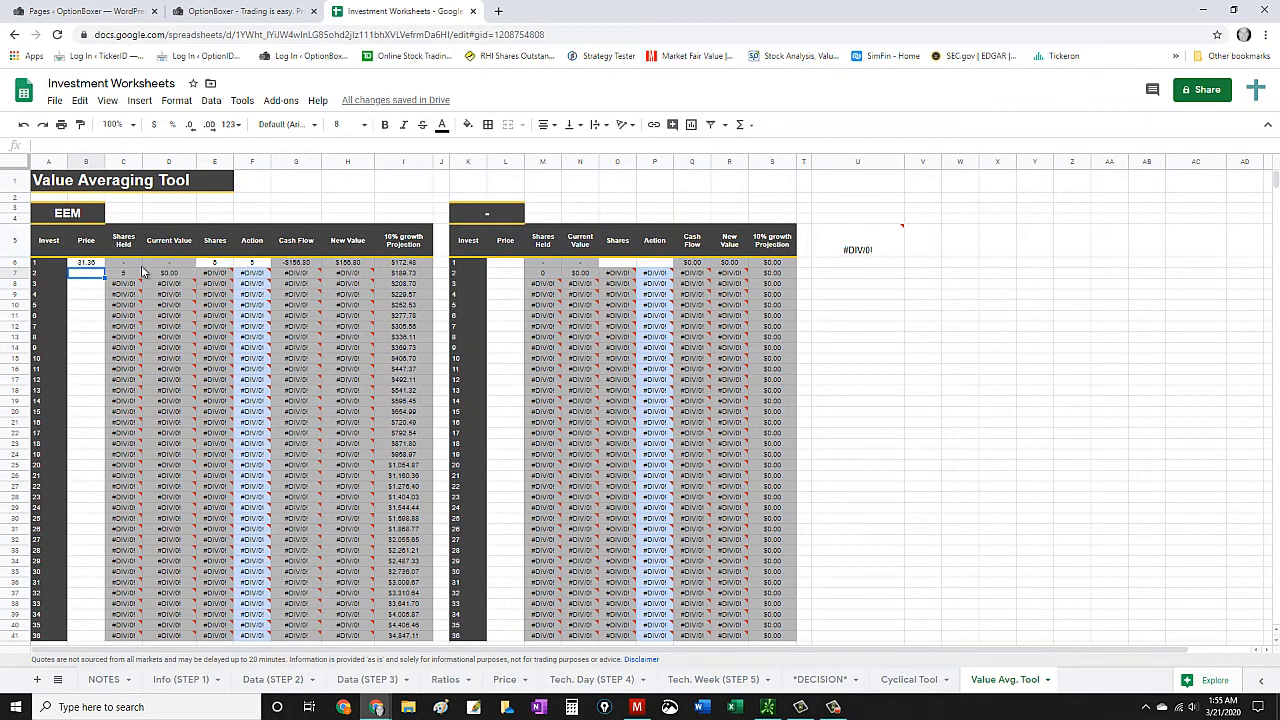
pyautogui.click(216, 263)
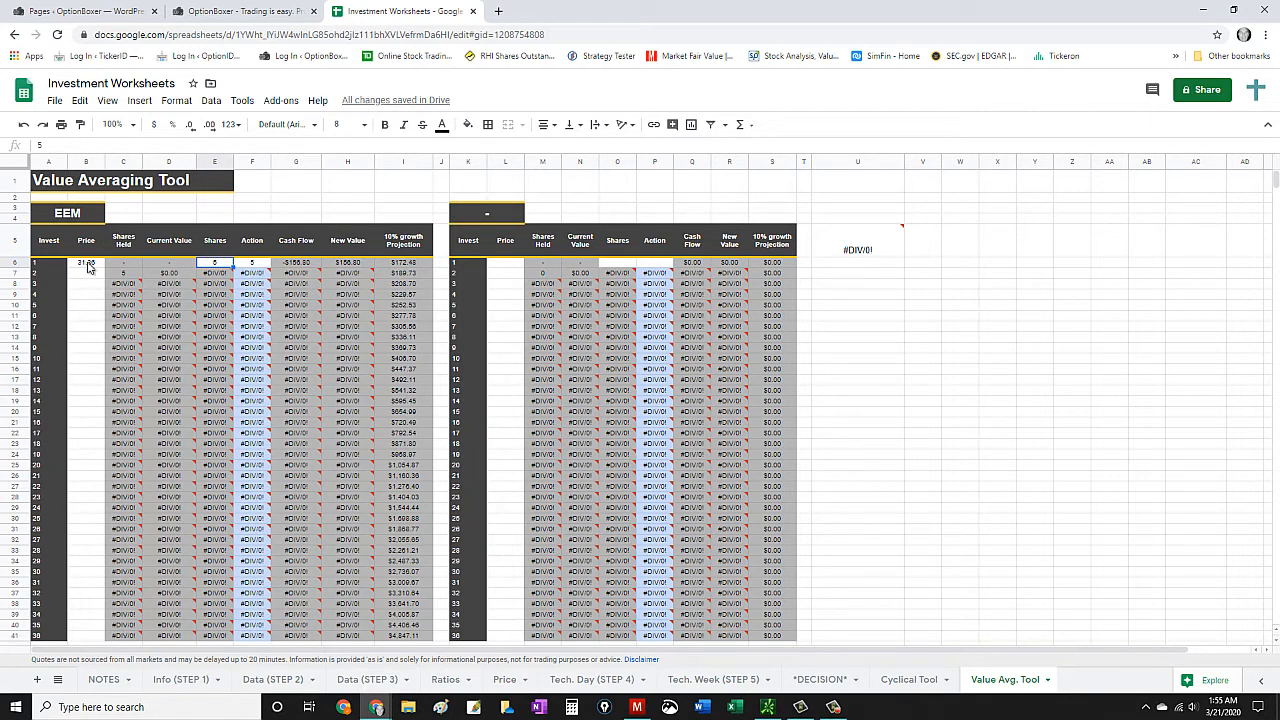
pyautogui.write('10')
pyautogui.click(252, 262)
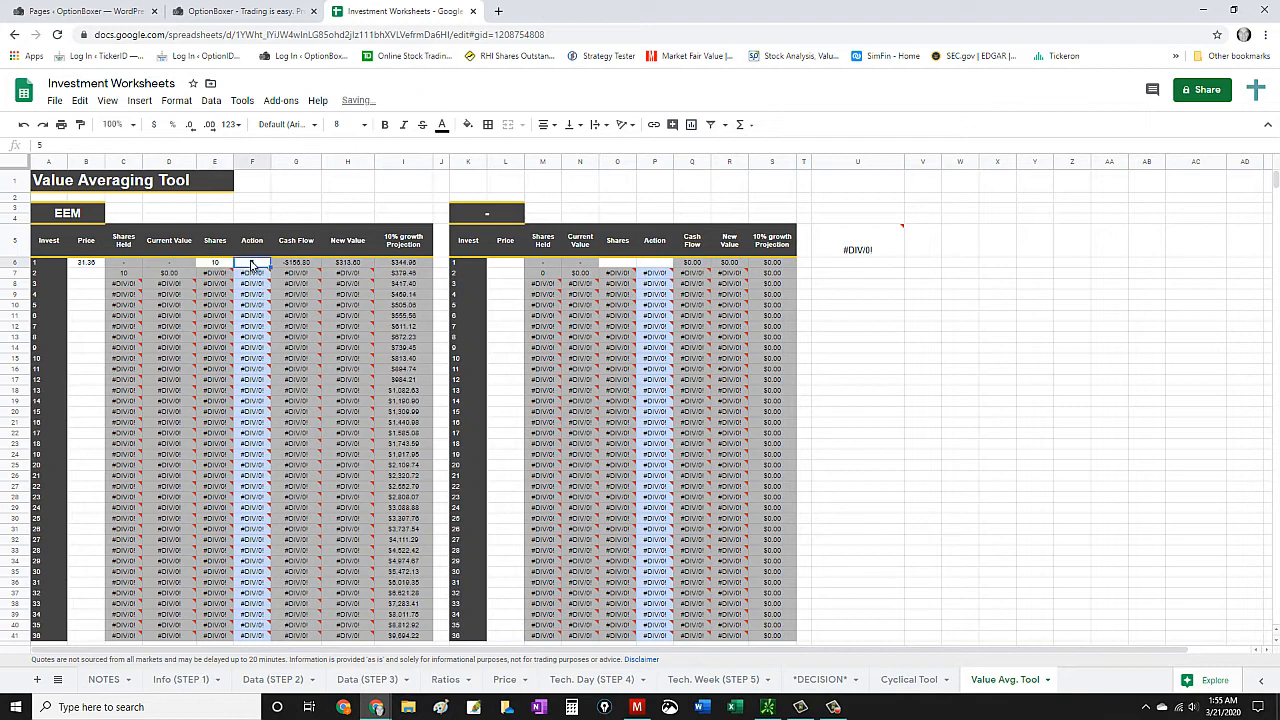
pyautogui.write('10')
pyautogui.click(334, 180)
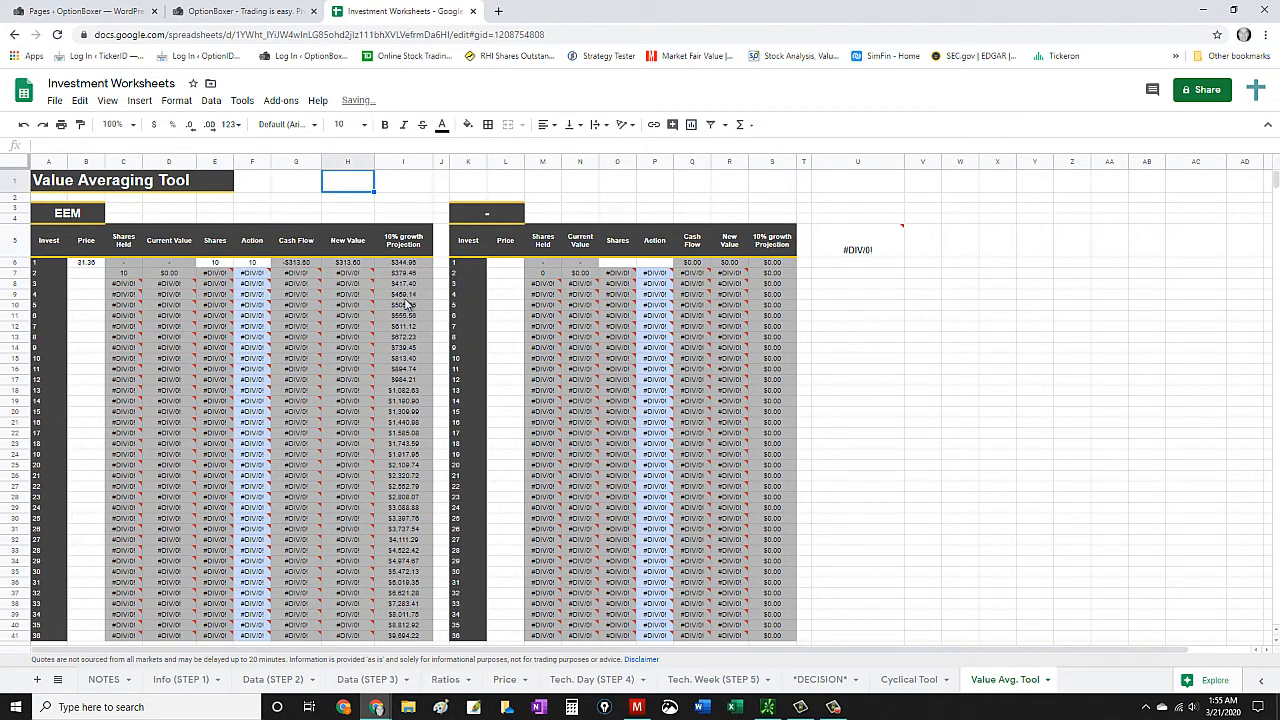
pyautogui.scroll(-2, 430, 494)
pyautogui.scroll(2, 315, 443)
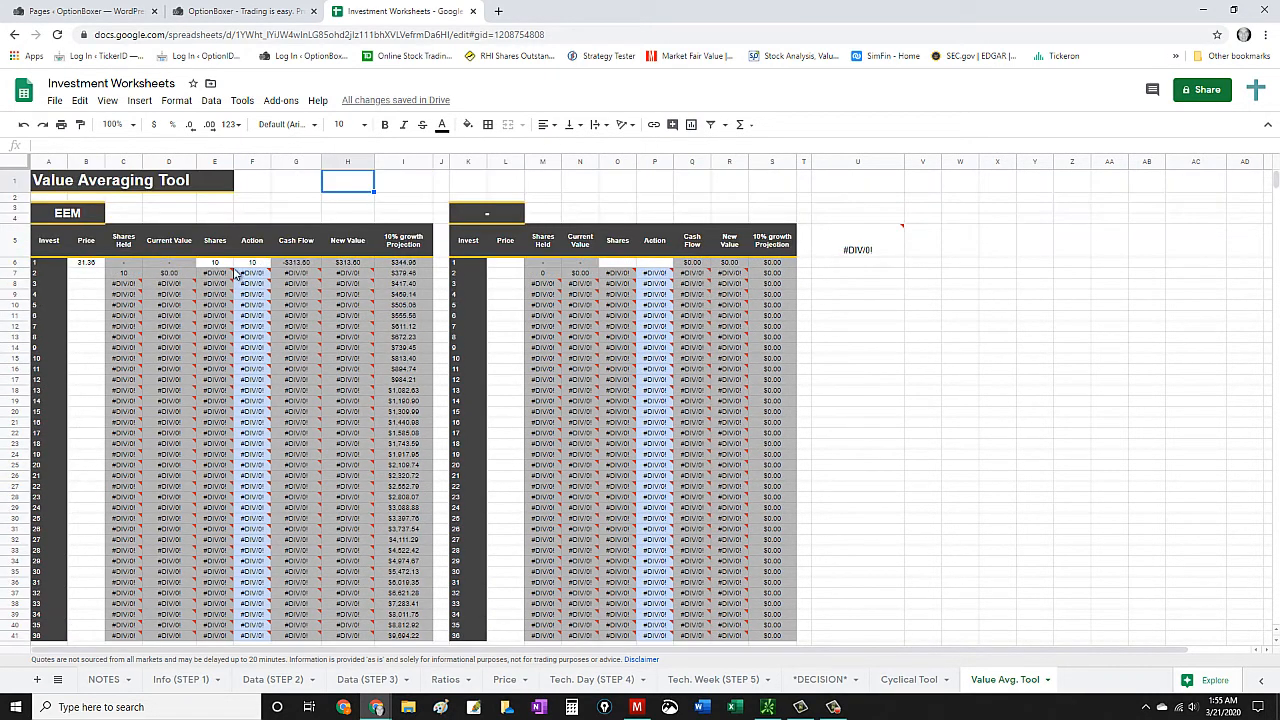
# - Set investment 1's shares and action to 11 and review the 10% growth projection through investment 36
pyautogui.click(224, 263)
pyautogui.write('11')
pyautogui.click(256, 266)
pyautogui.write('11')
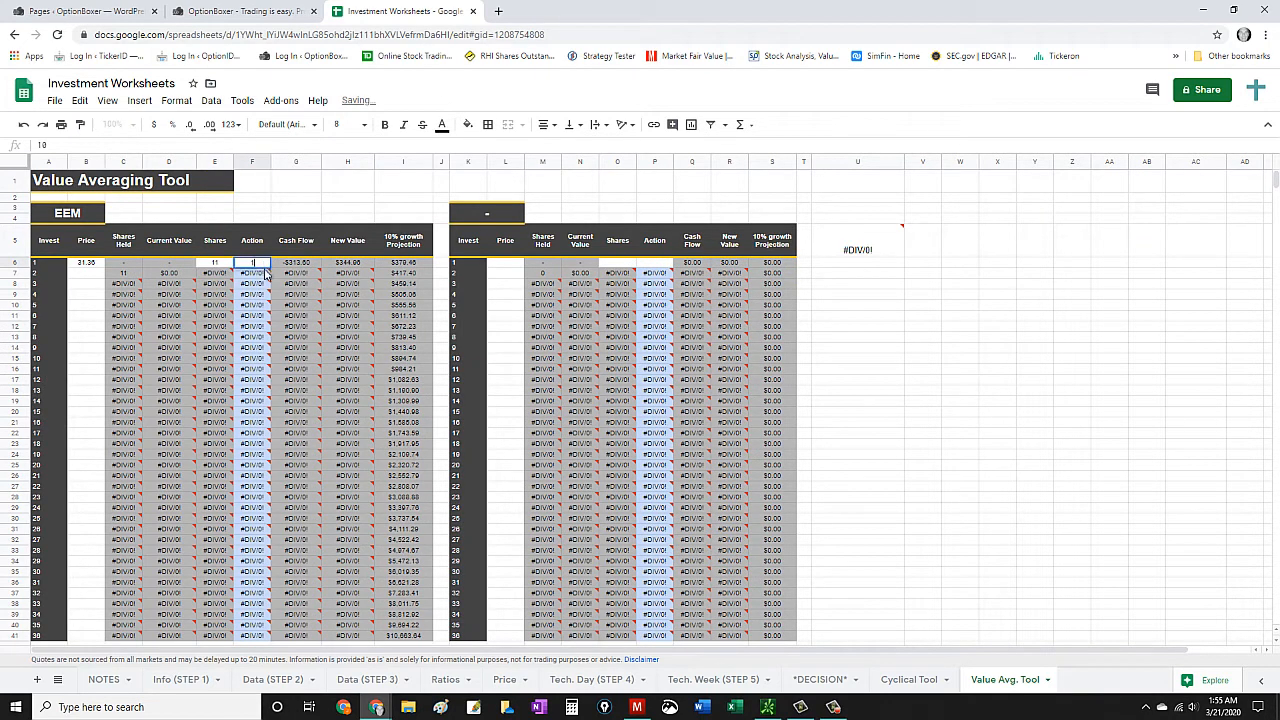
pyautogui.click(370, 222)
pyautogui.scroll(-2, 405, 250)
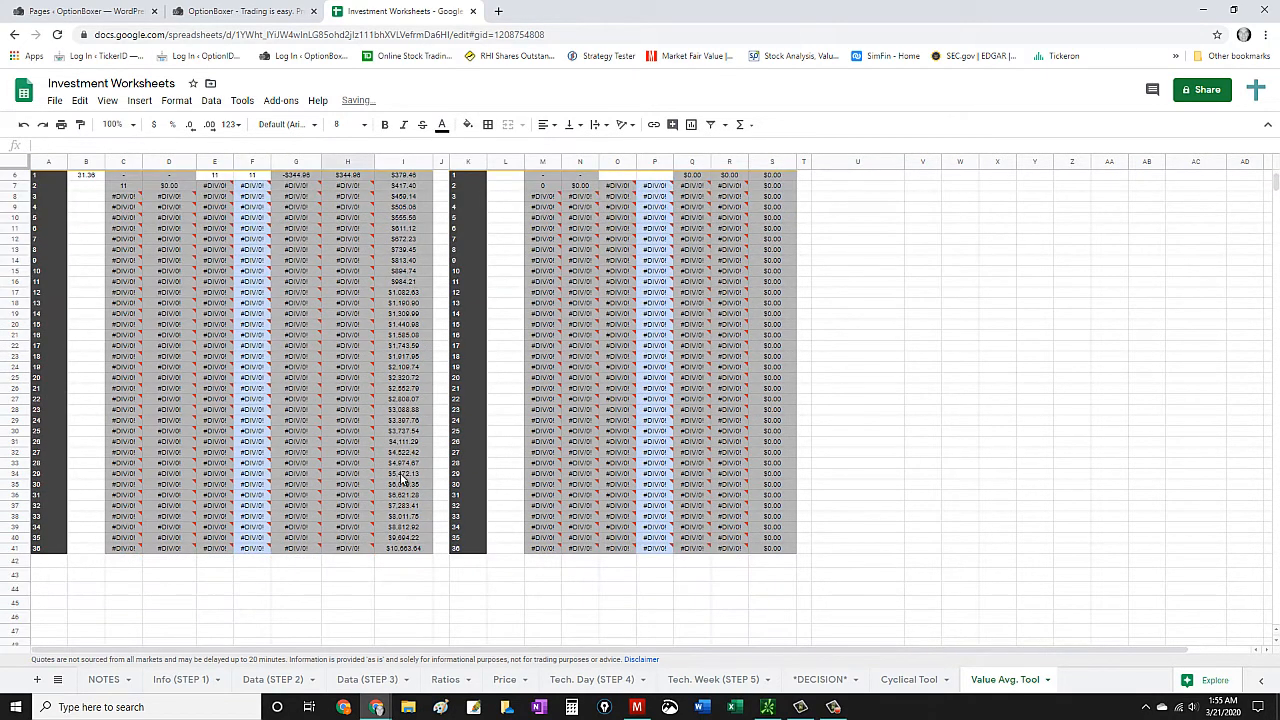
pyautogui.scroll(2, 400, 478)
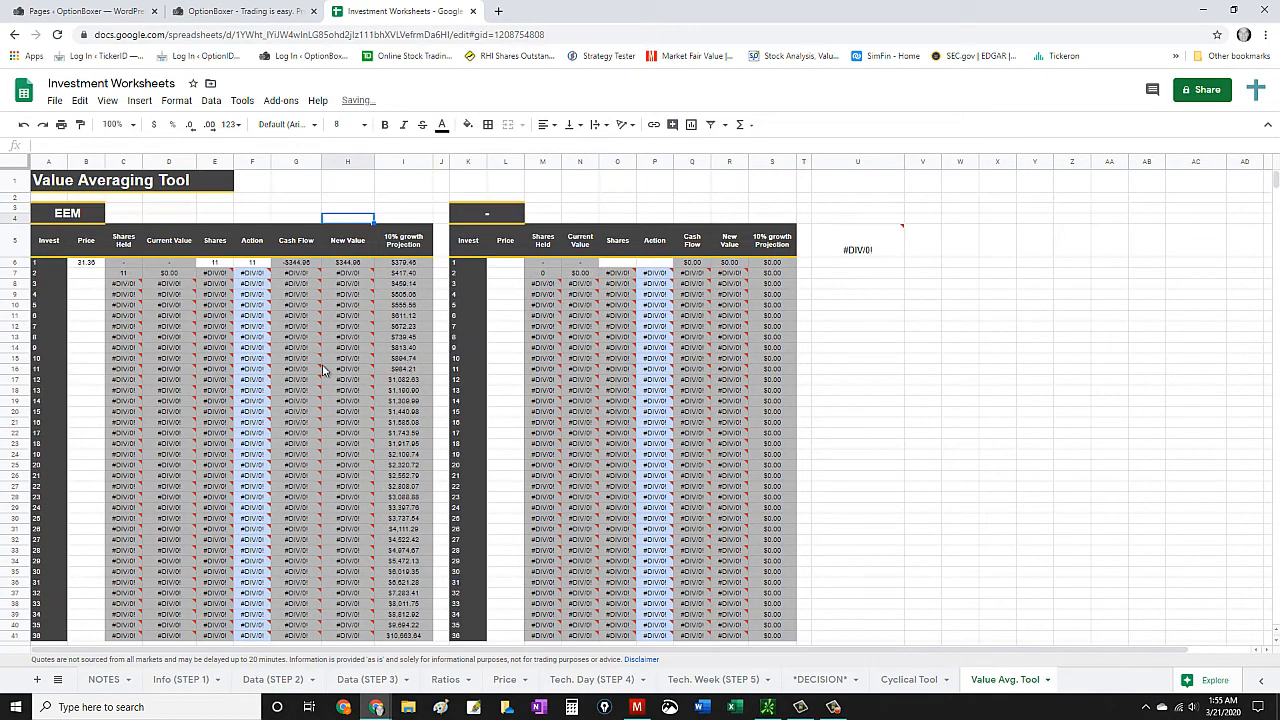
pyautogui.click(86, 264)
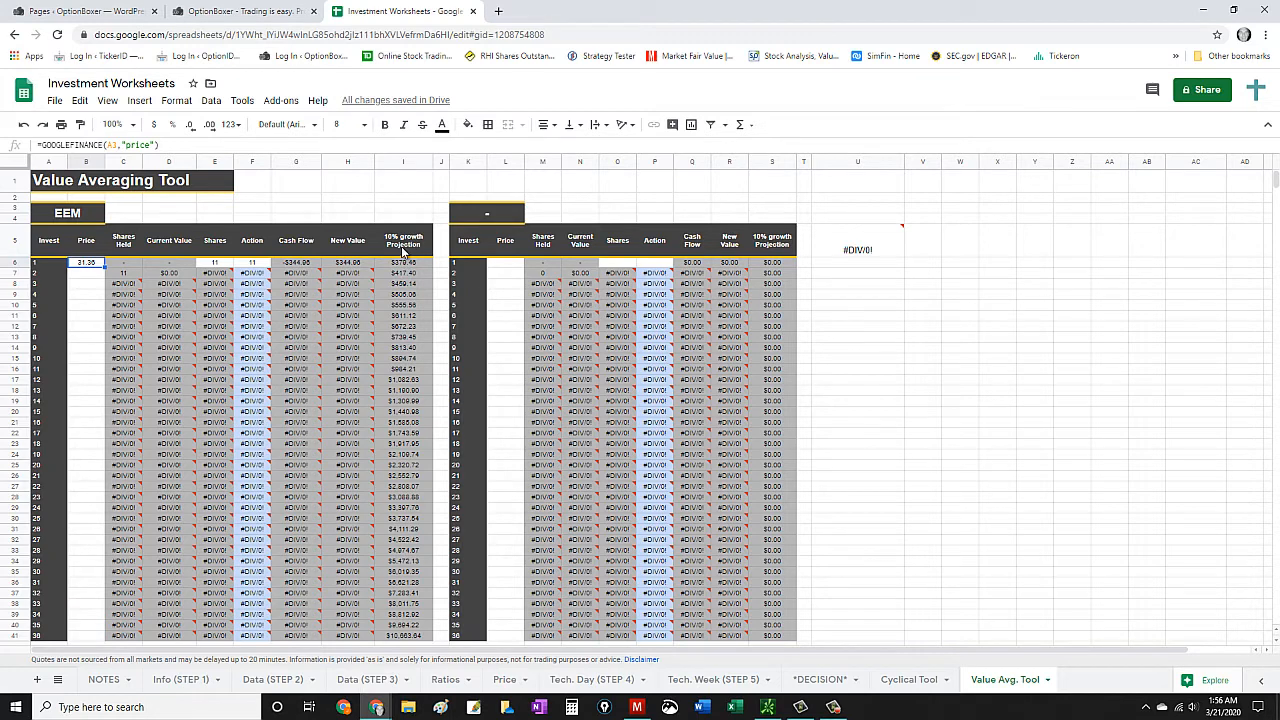
# - Enter the EEM prices 30.25 for investment 2 and 29.85 for investment 3
pyautogui.click(92, 273)
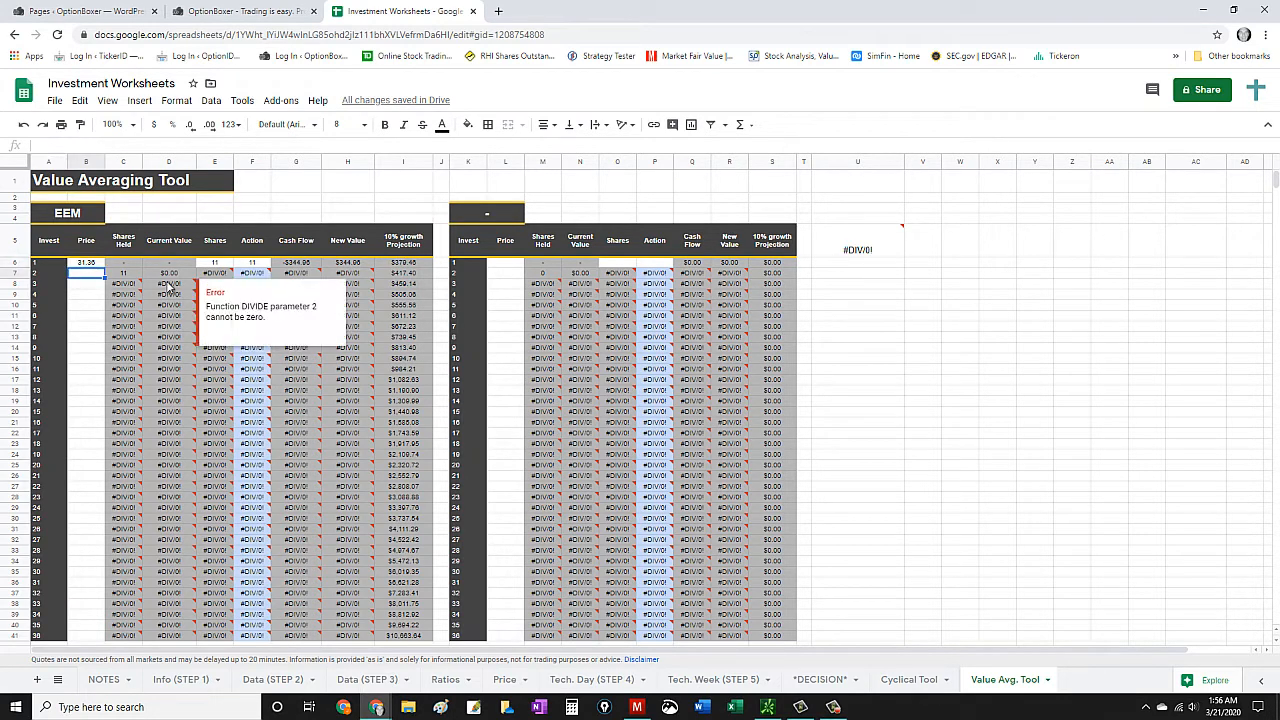
pyautogui.write('30.25')
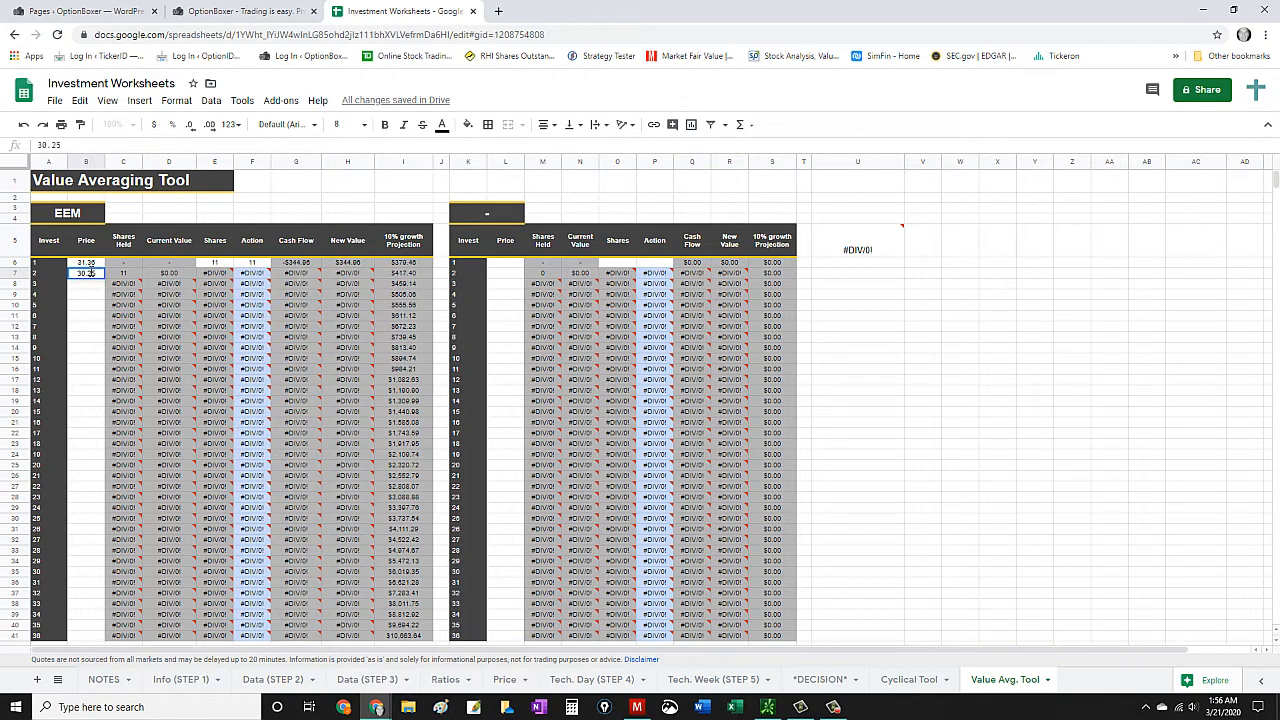
pyautogui.press('Return')
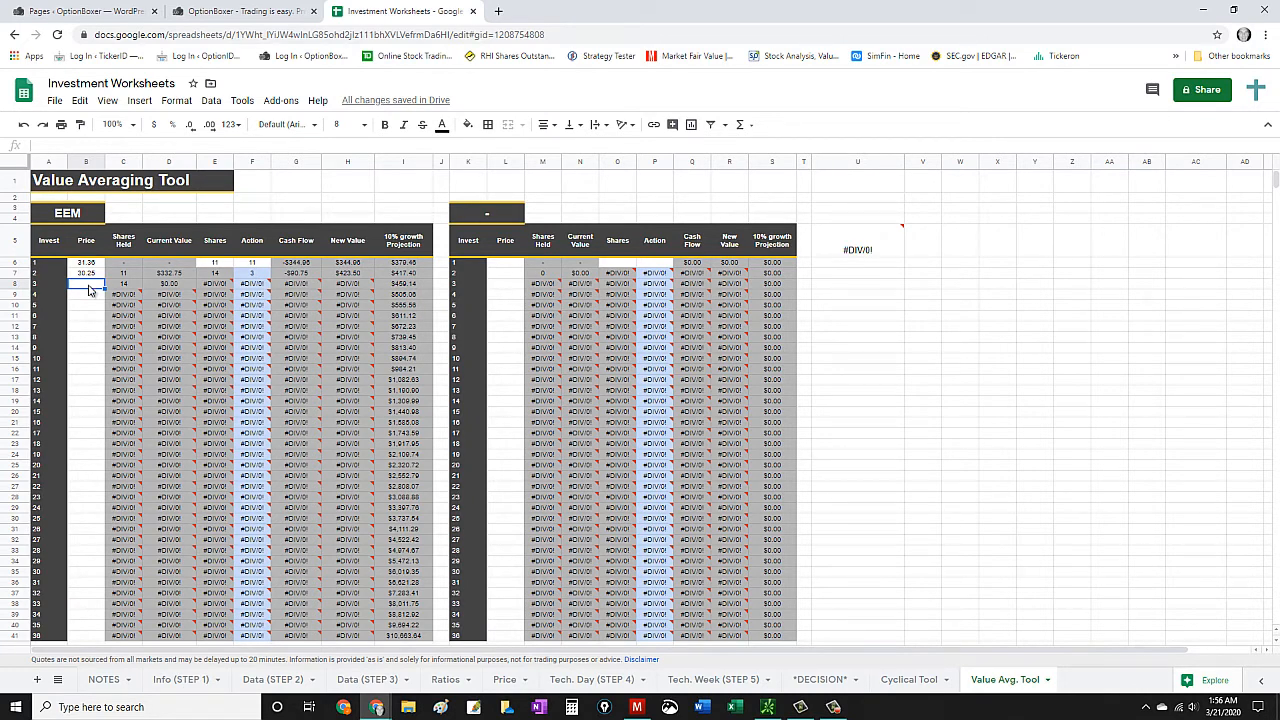
pyautogui.write('29.85')
pyautogui.press('Return')
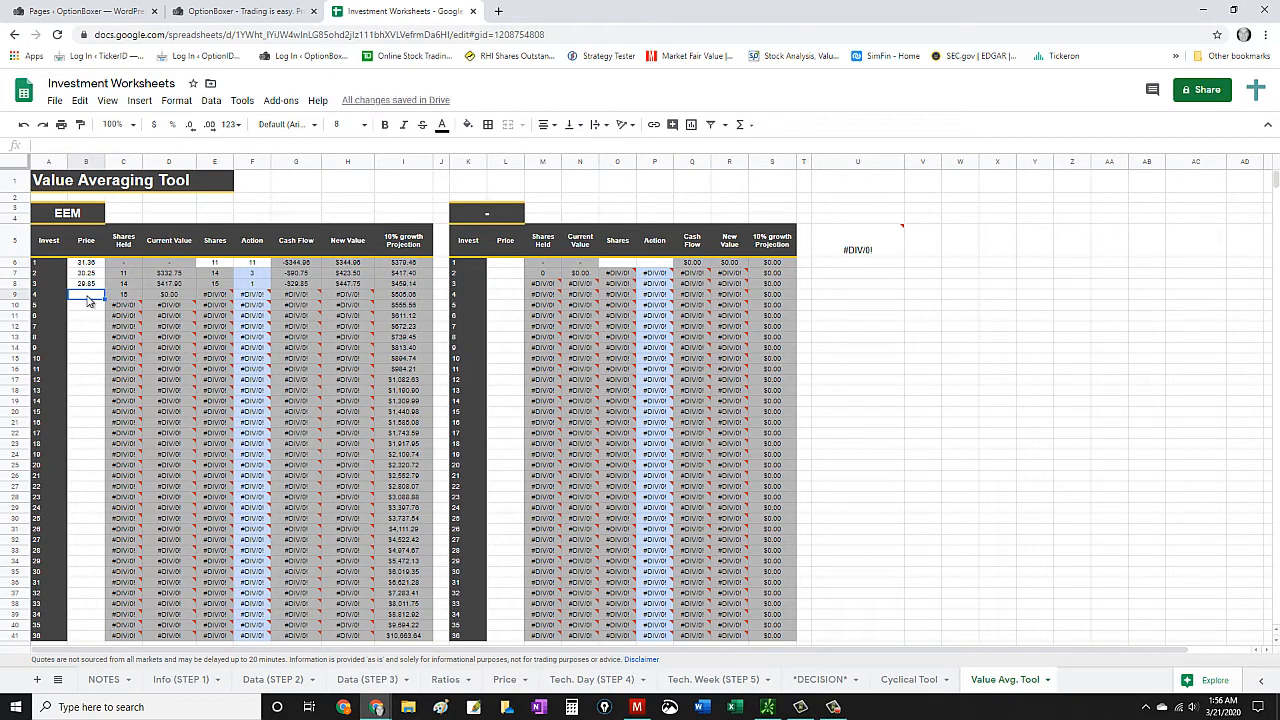
pyautogui.write('25.35')
# - Enter the EEM prices 25.36 for investment 4 and 26.59 for investment 5
pyautogui.press('Return')
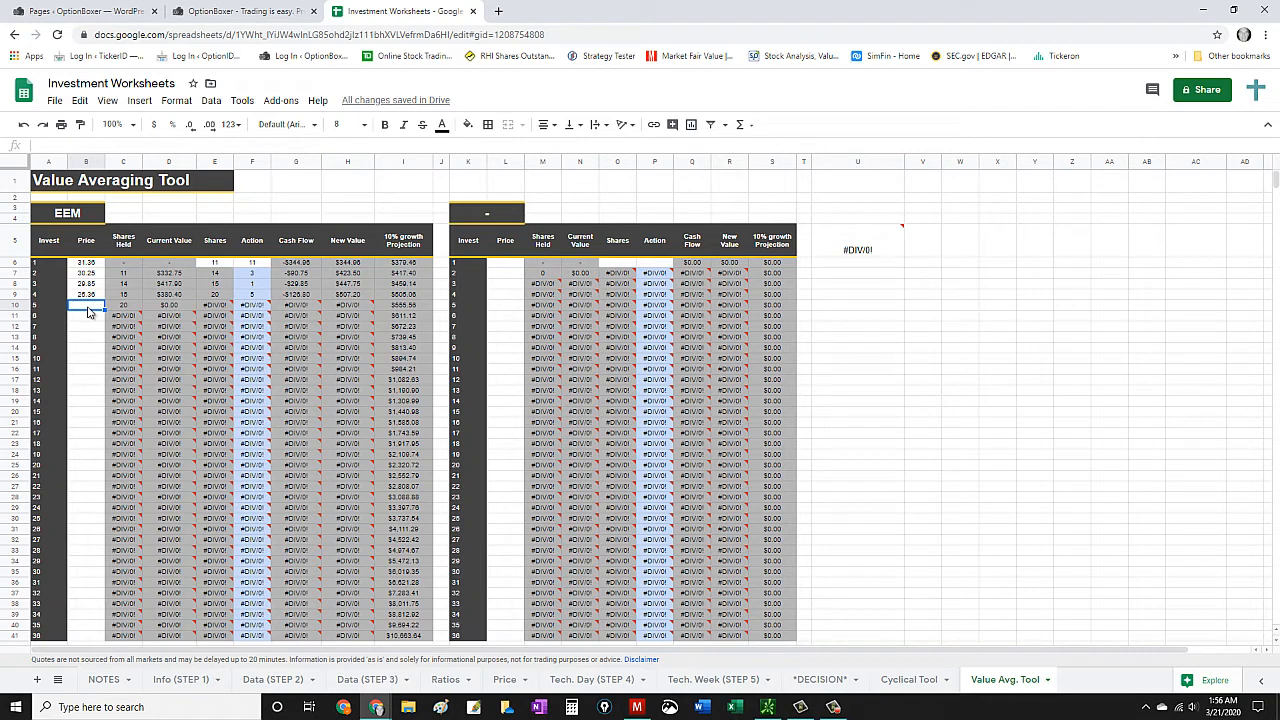
pyautogui.write('26.59')
pyautogui.press('Return')
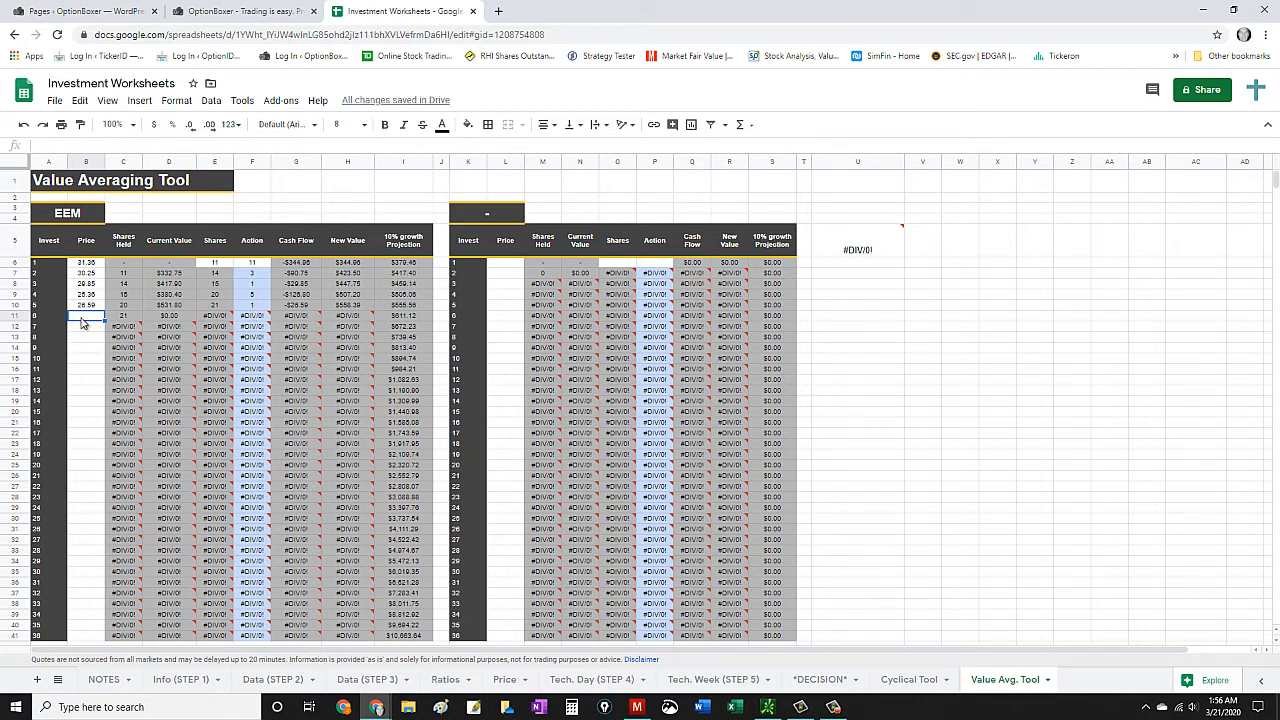
# - Set investment 6's EEM price to 28.69 and inspect its calculated action
pyautogui.write('28.69')
pyautogui.press('Return')
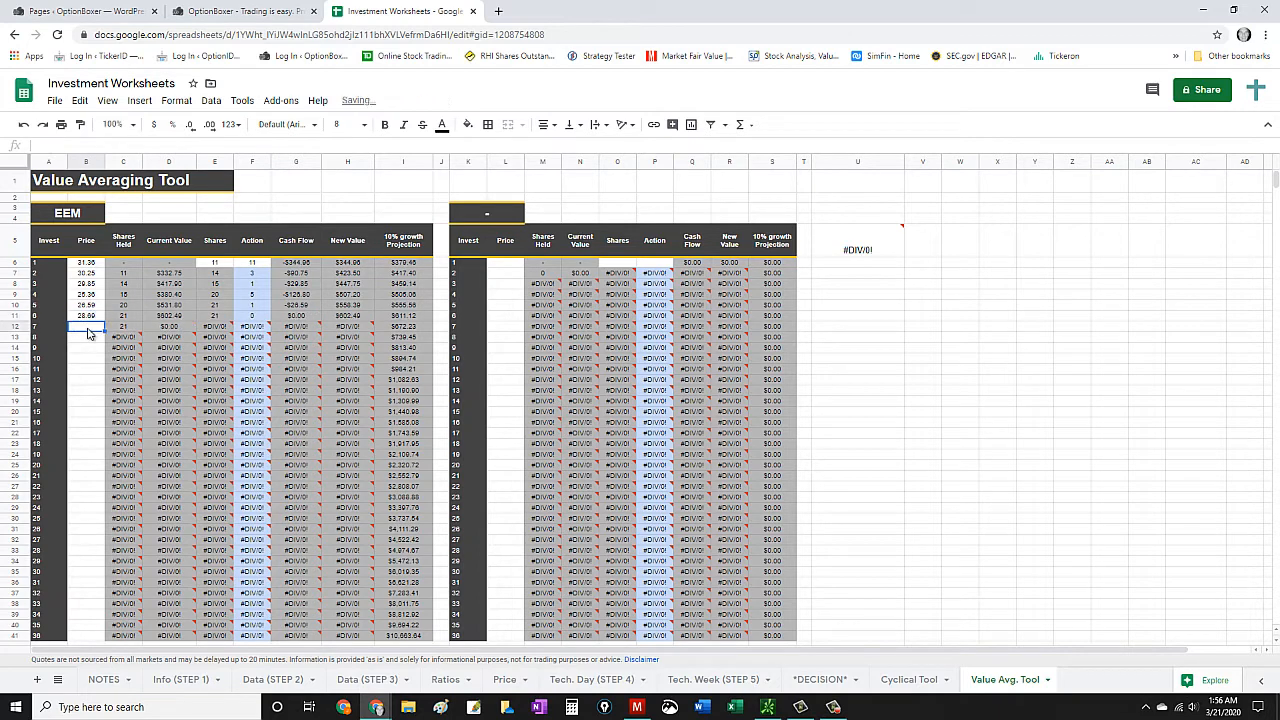
pyautogui.click(254, 317)
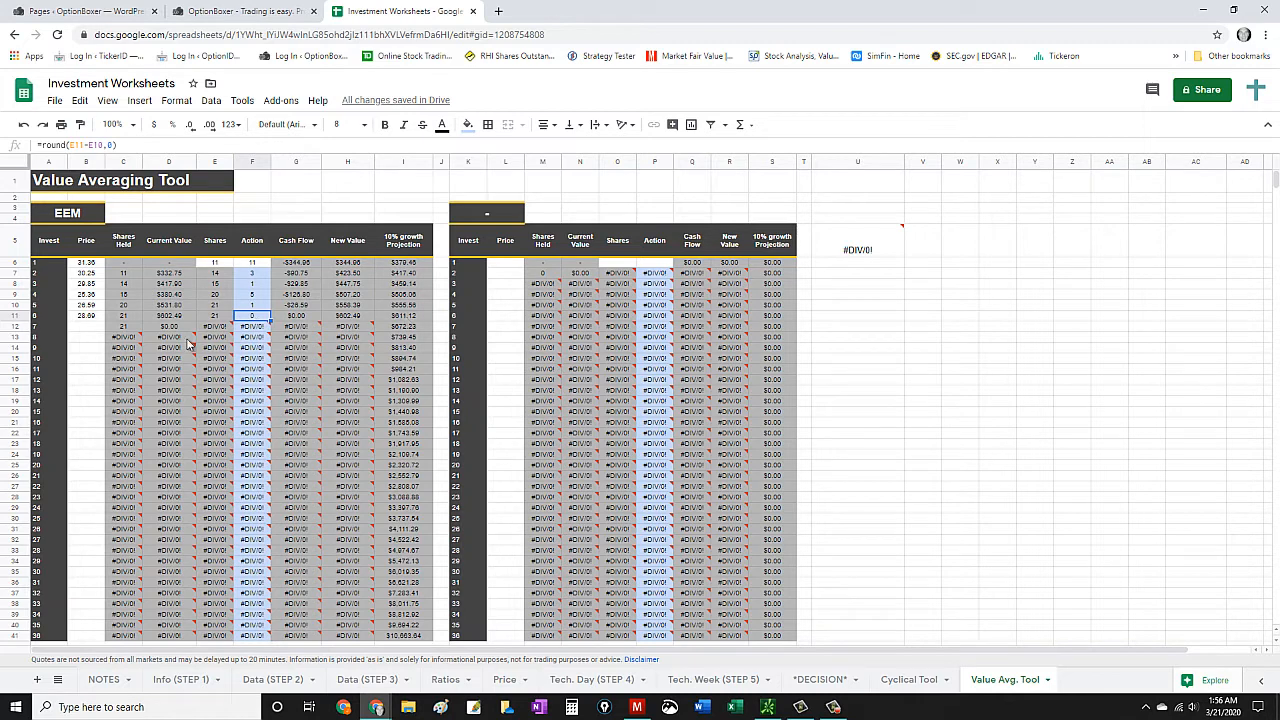
# - Set investment 7's price to 34.32 and review its action and cash flow against the 10% growth projection through investment 36
pyautogui.click(98, 327)
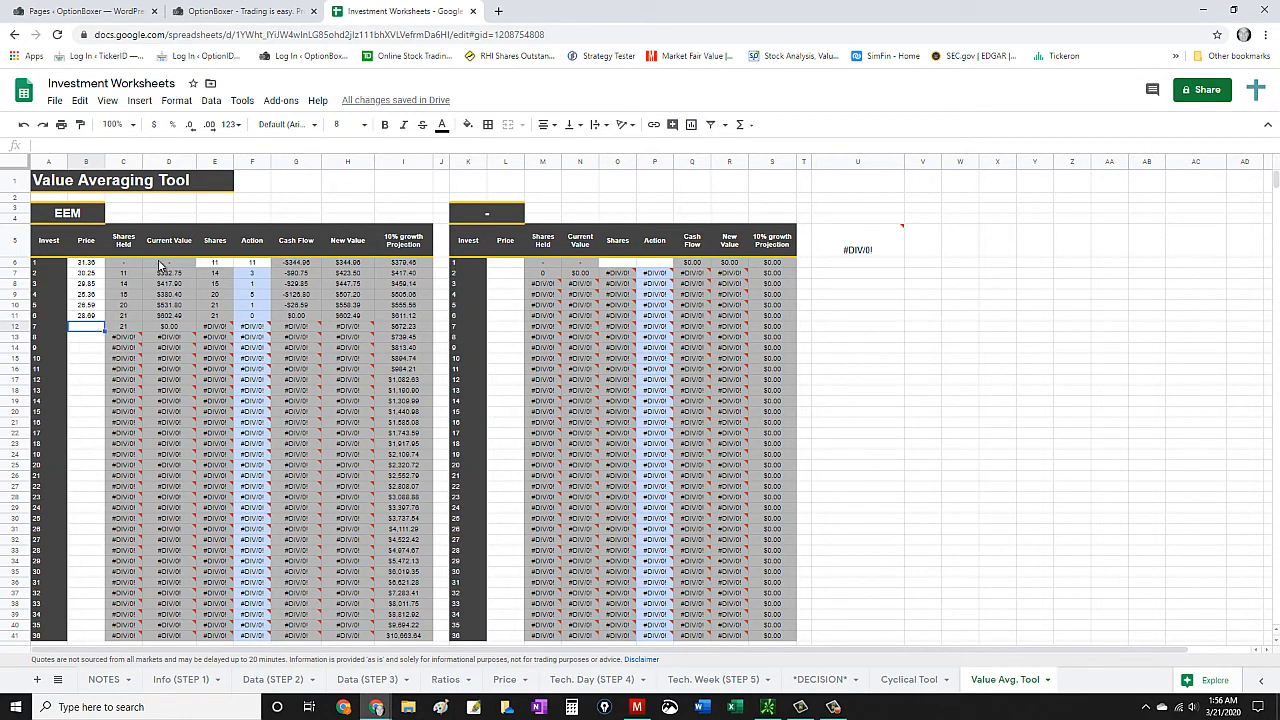
pyautogui.write('34.32')
pyautogui.press('Return')
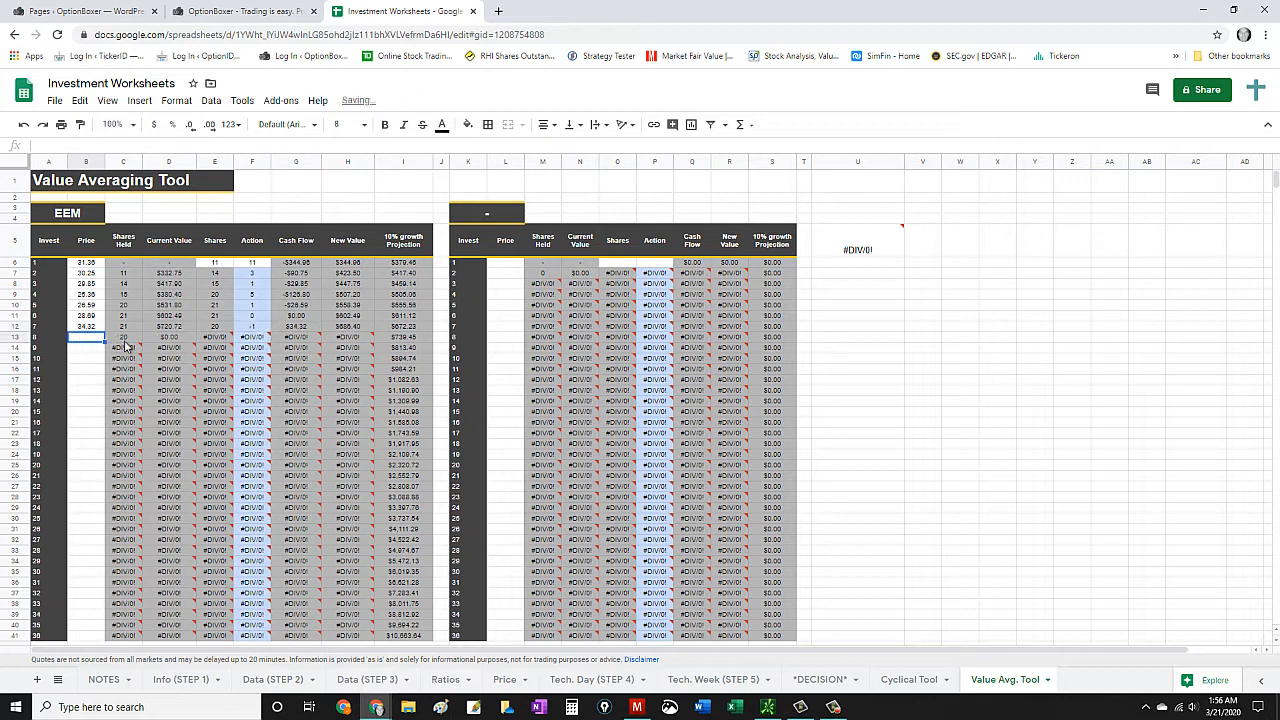
pyautogui.click(258, 328)
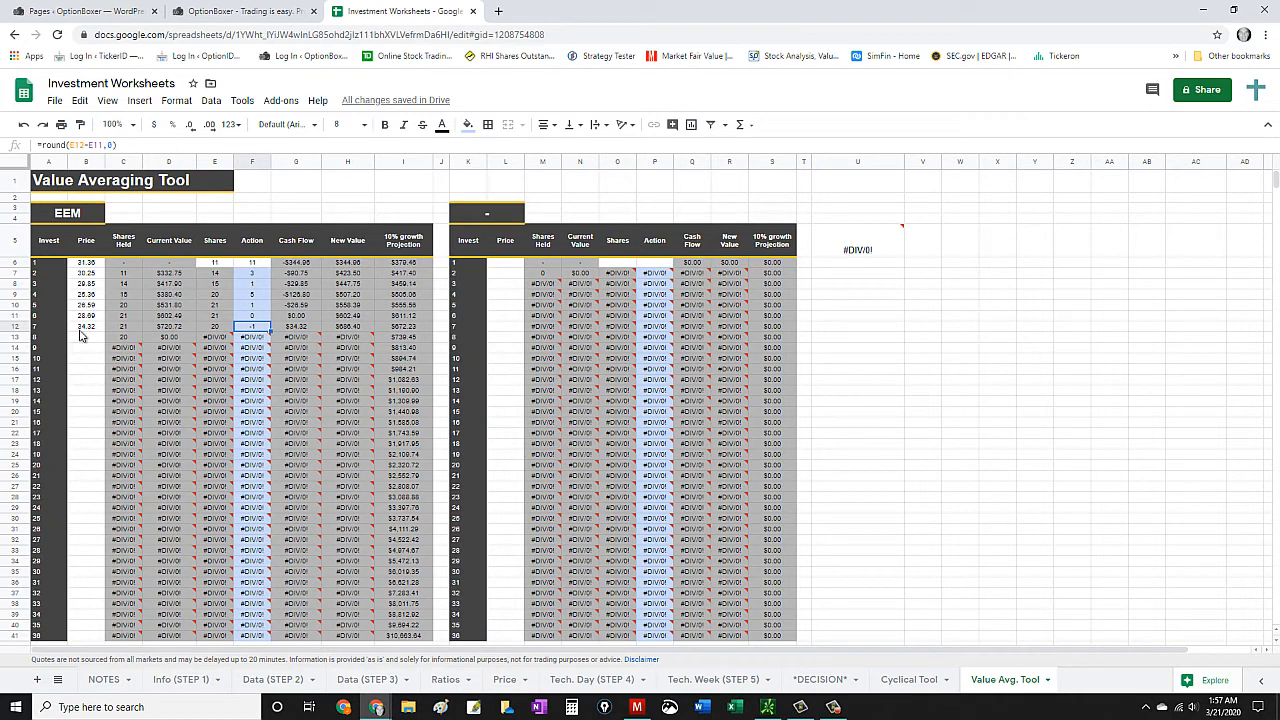
pyautogui.scroll(-1, 415, 460)
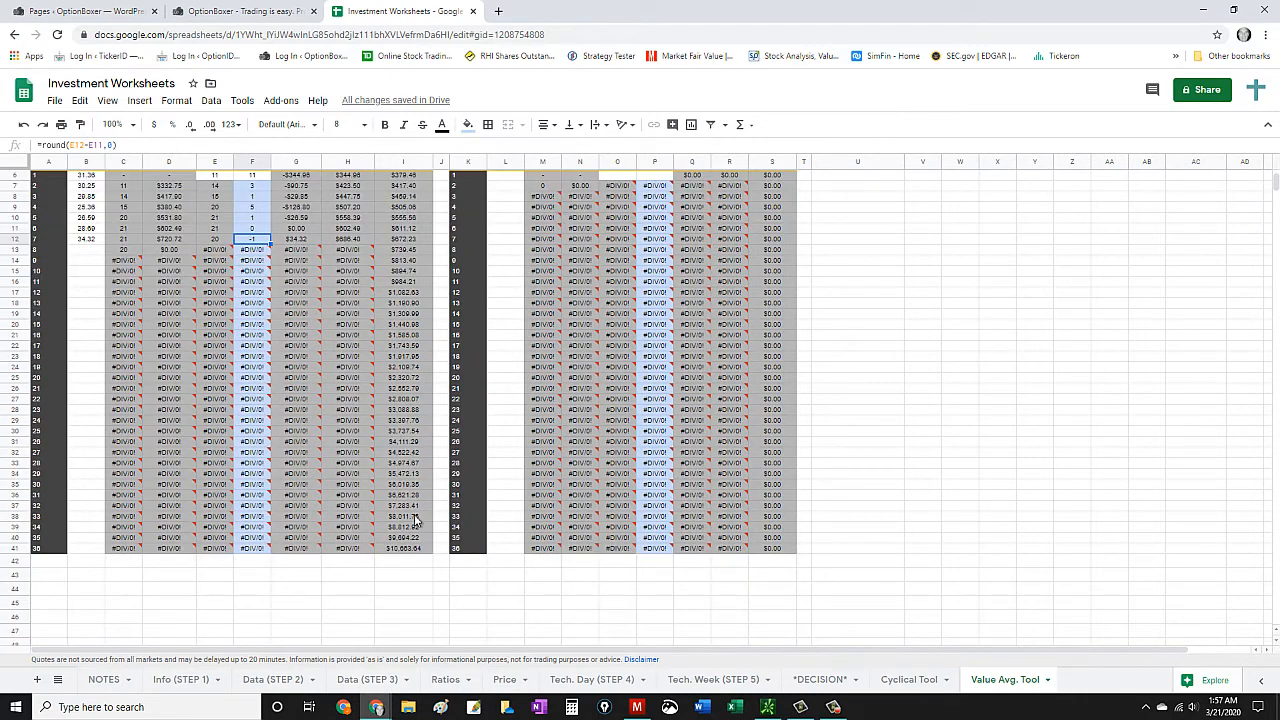
pyautogui.scroll(1, 414, 546)
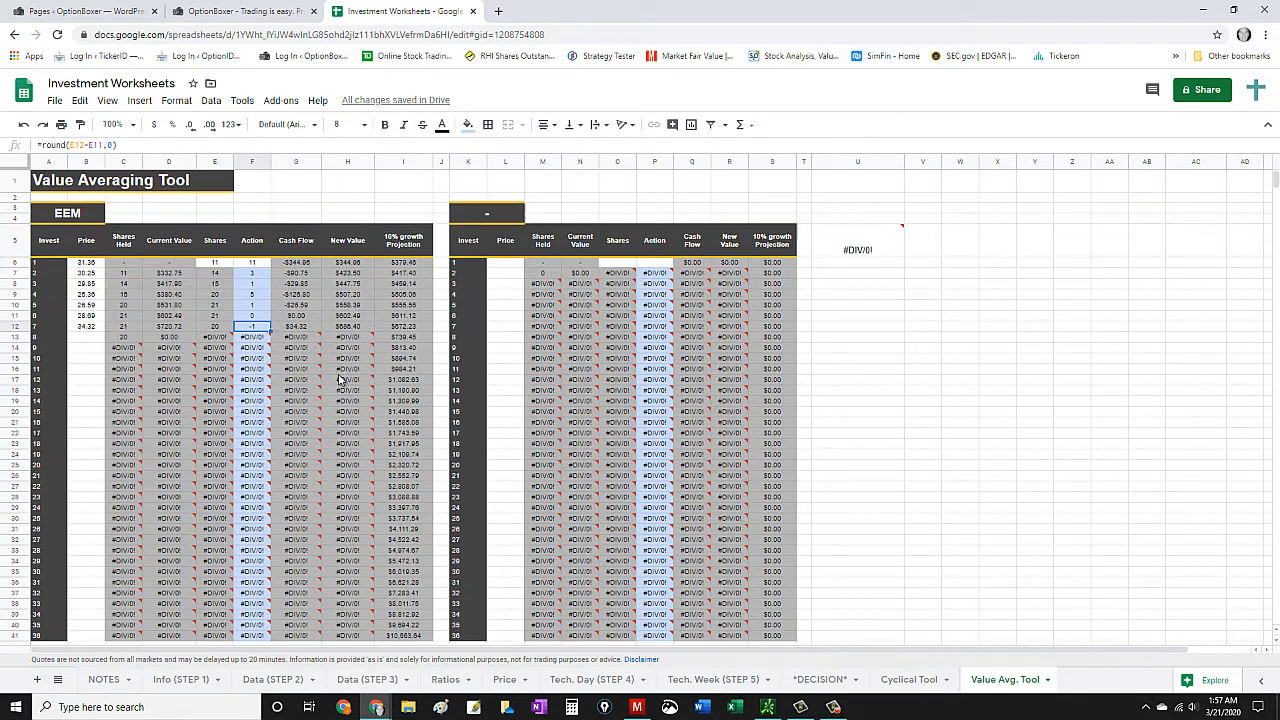
pyautogui.click(297, 328)
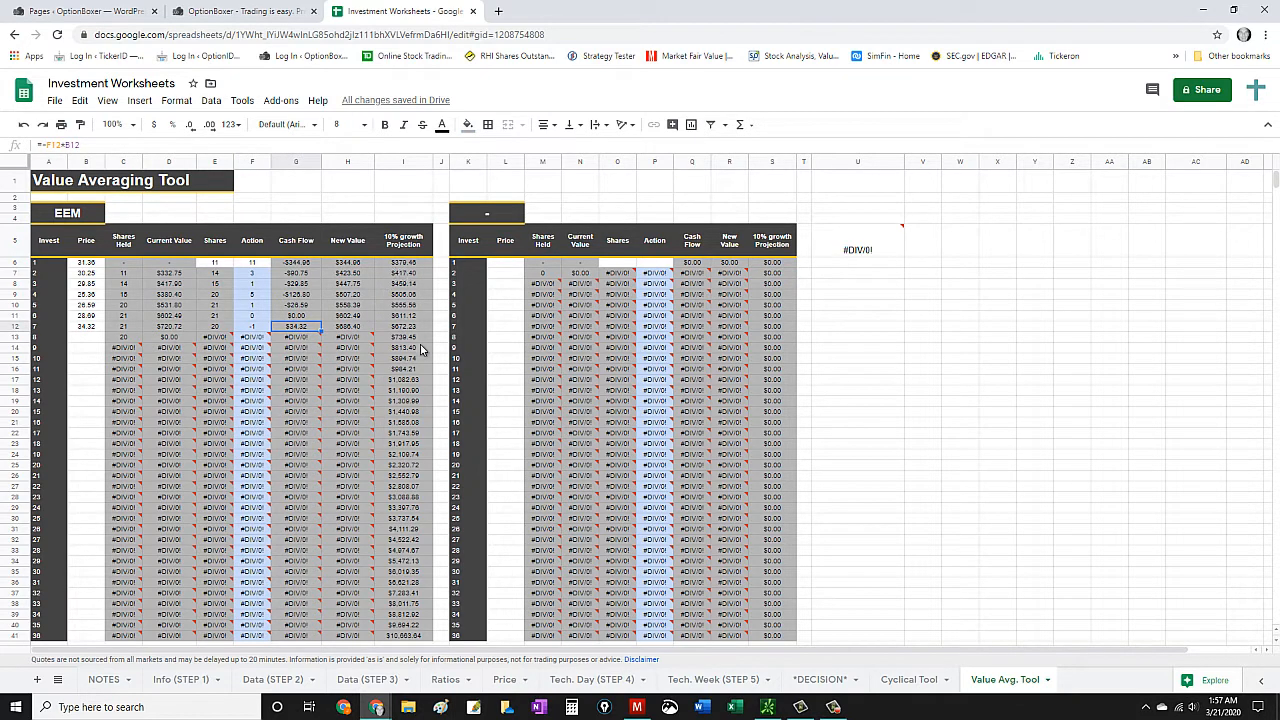
pyautogui.scroll(-2, 405, 338)
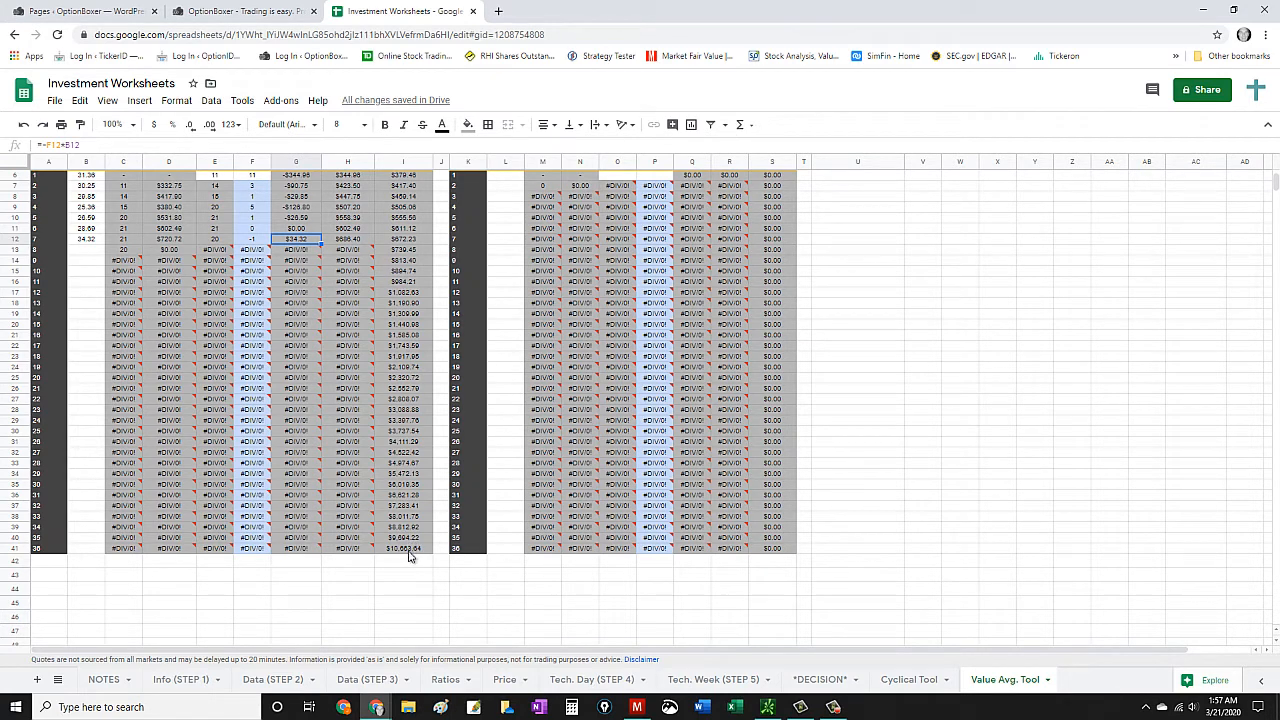
pyautogui.scroll(2, 265, 472)
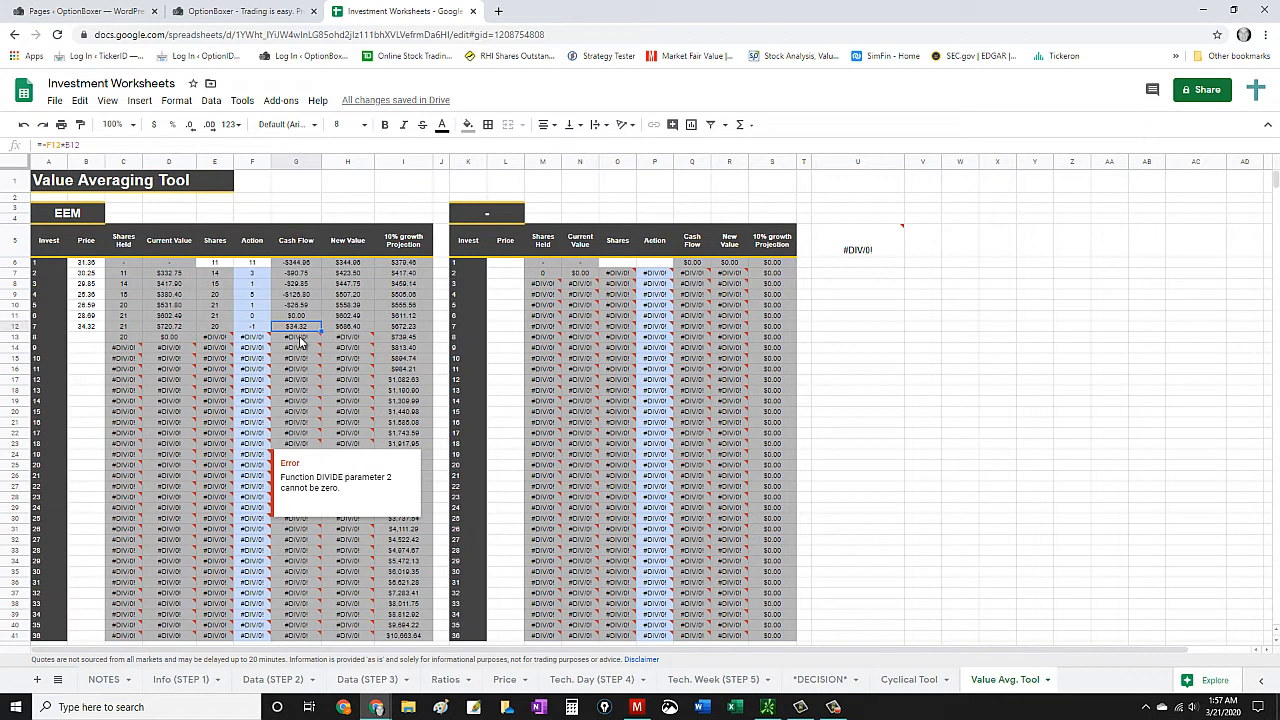
# - Enter the EEM prices 36.25 for investment 8 and 38.74 for investment 9
pyautogui.click(84, 341)
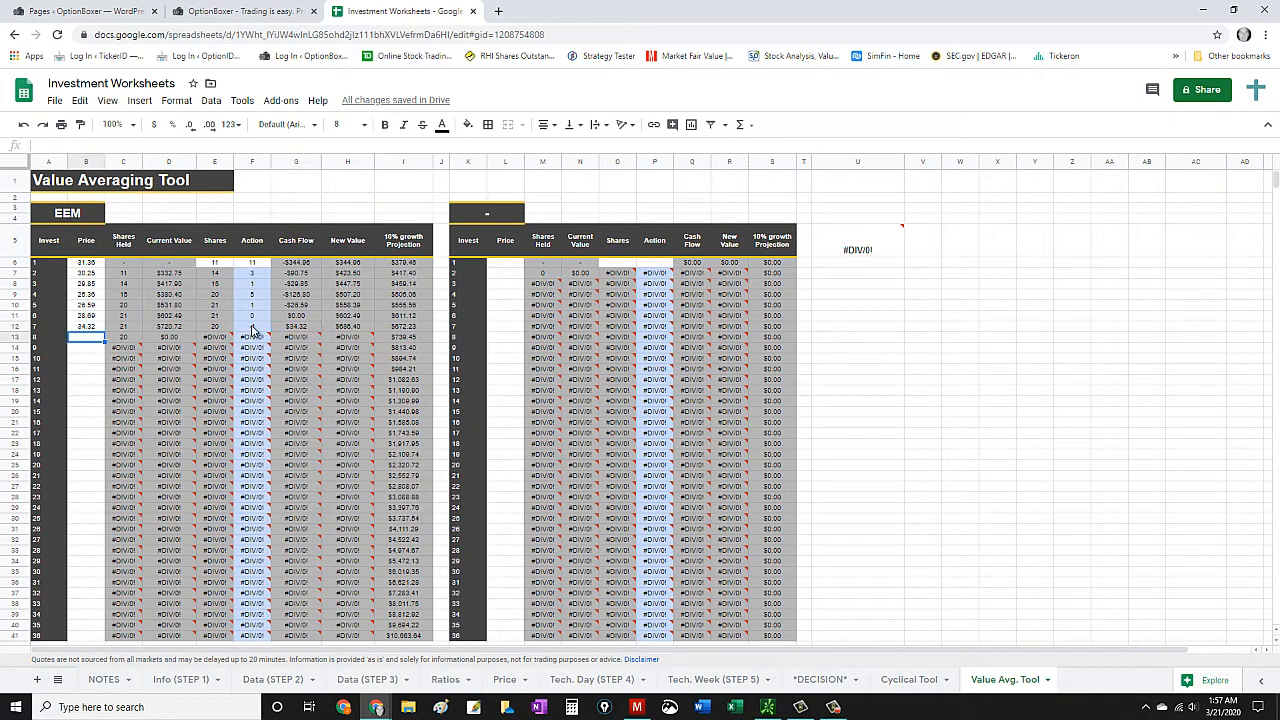
pyautogui.write('36.25')
pyautogui.press('Return')
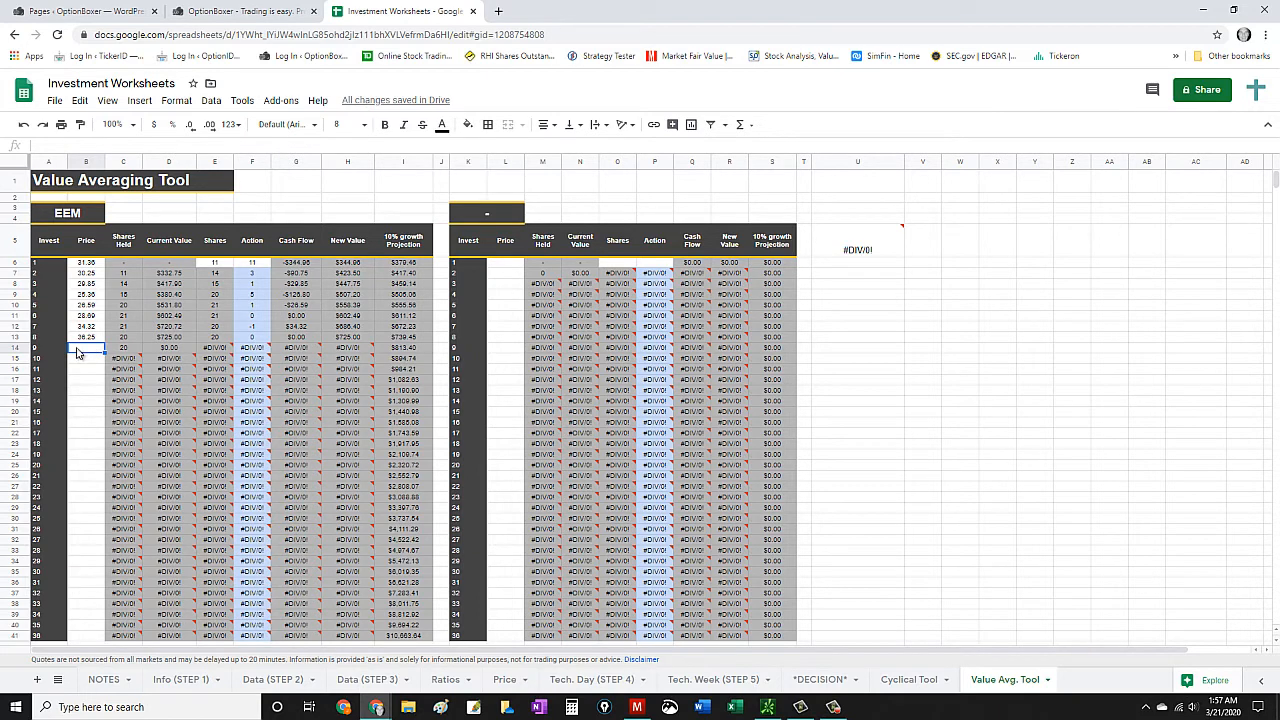
pyautogui.write('38.74')
pyautogui.press('Return')
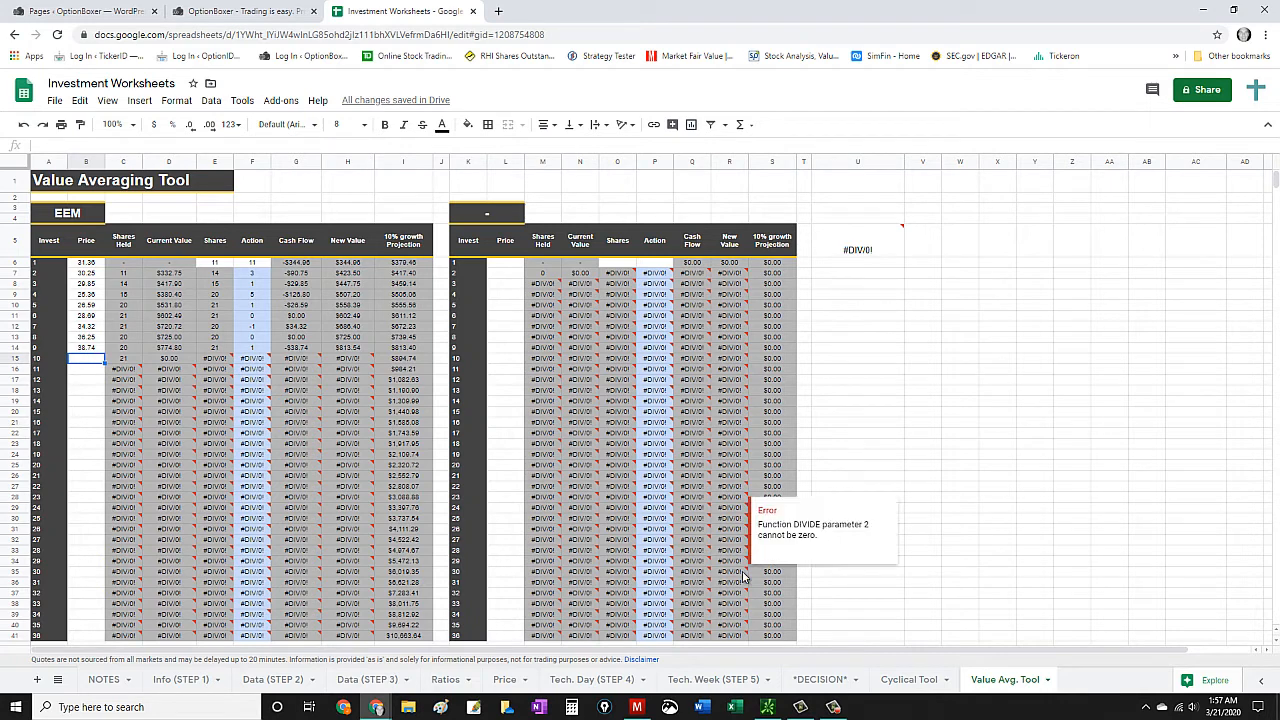
# - Enter the EEM prices 41.37 for investment 10 and 49.36 for investment 11
pyautogui.write('41.37')
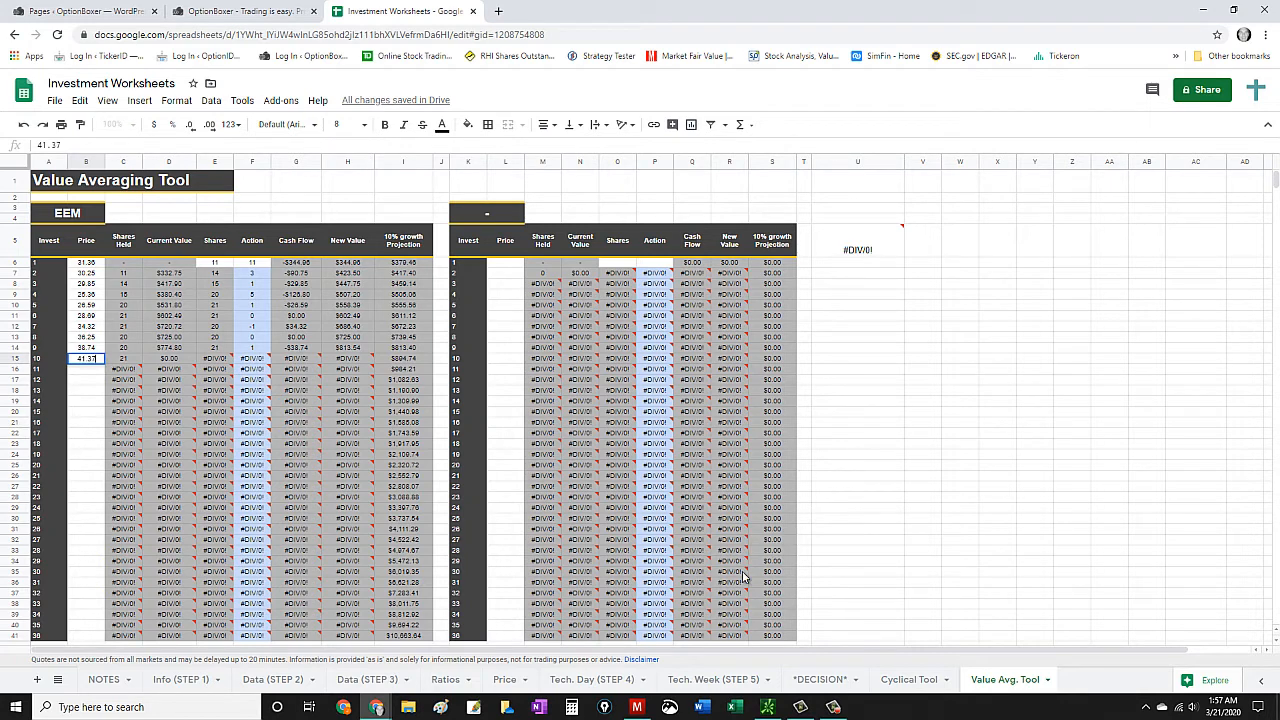
pyautogui.press('Return')
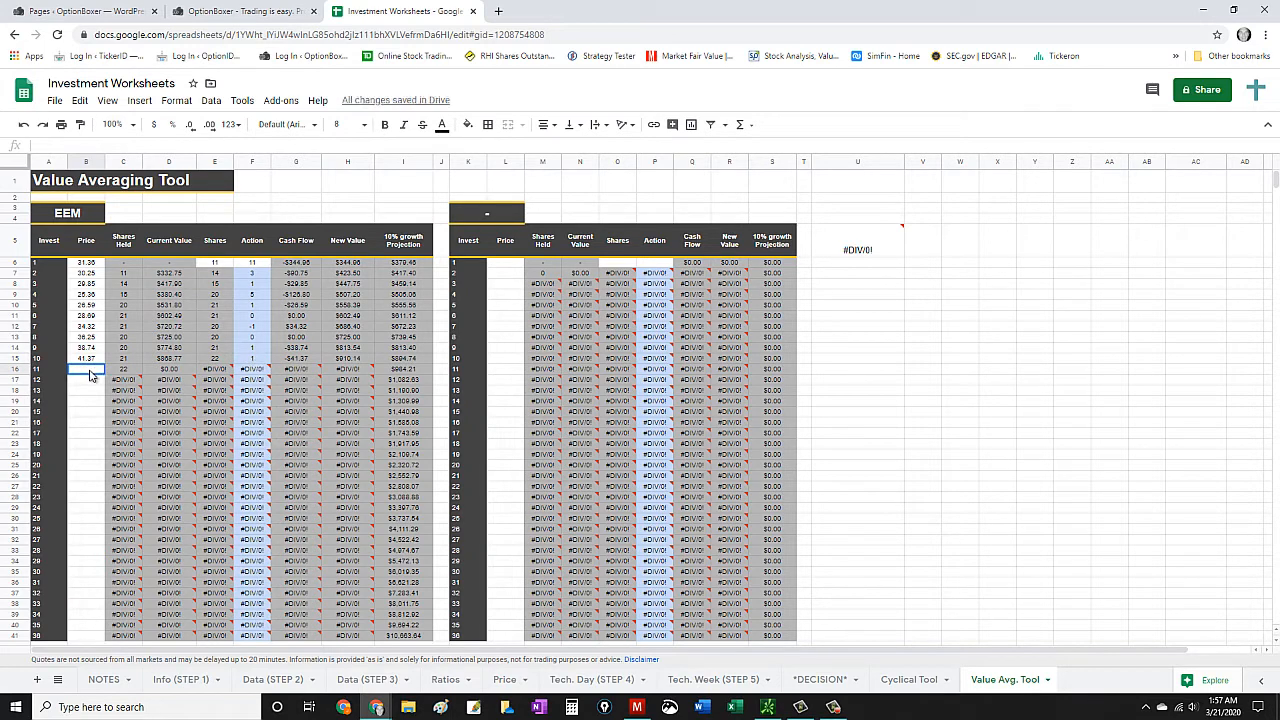
pyautogui.write('49.36')
pyautogui.press('Return')
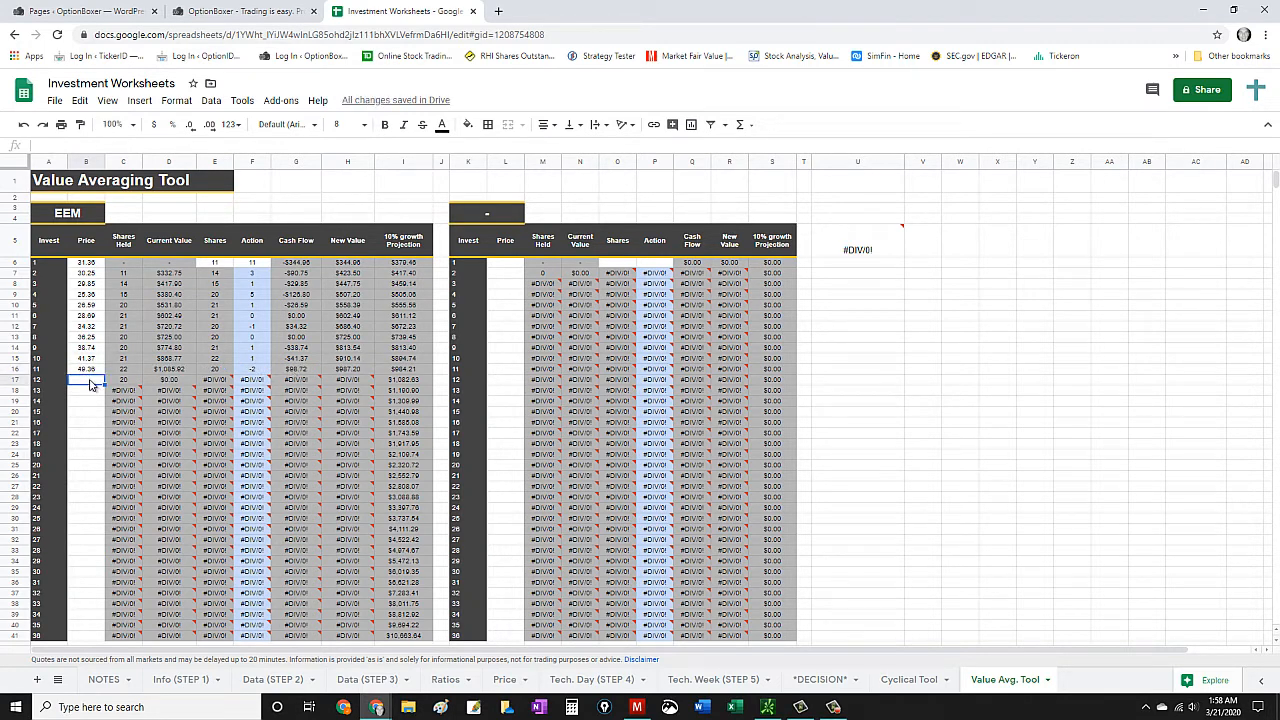
# - Enter the EEM prices 54.31 for investment 12 and 58.36 for investment 13
pyautogui.write('54.31')
pyautogui.click(89, 392)
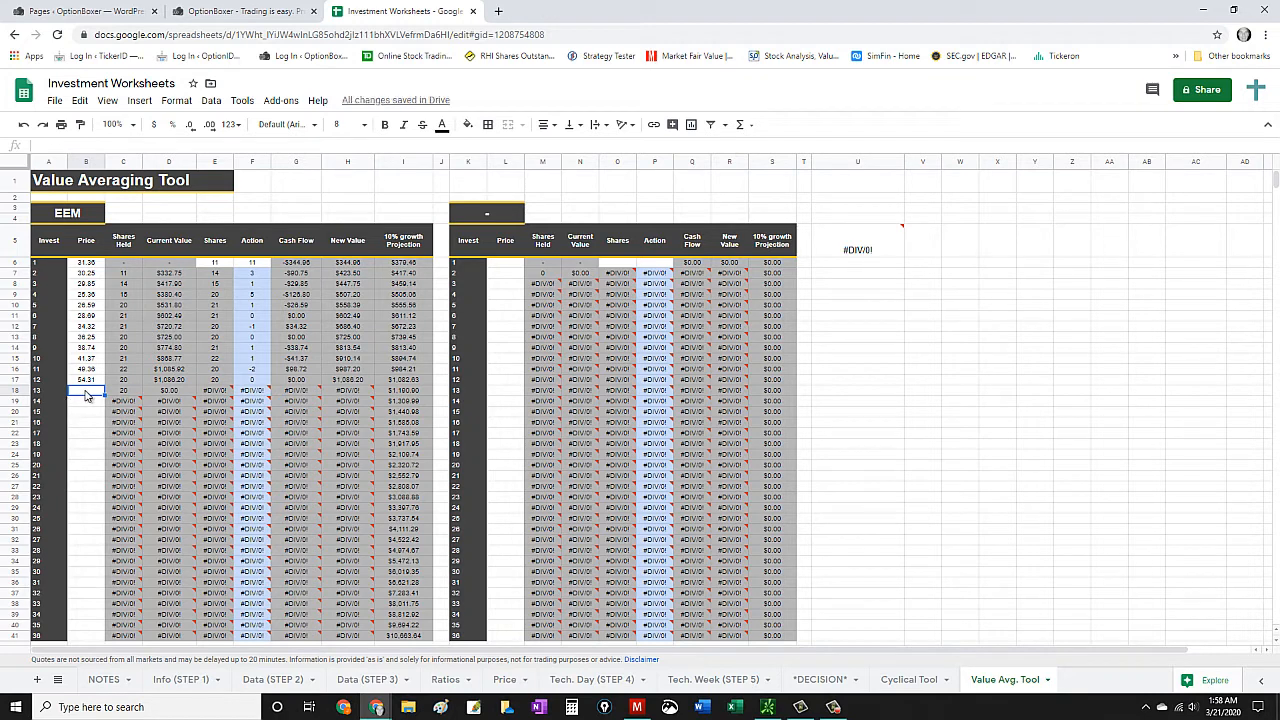
pyautogui.write('58.36')
pyautogui.click(84, 402)
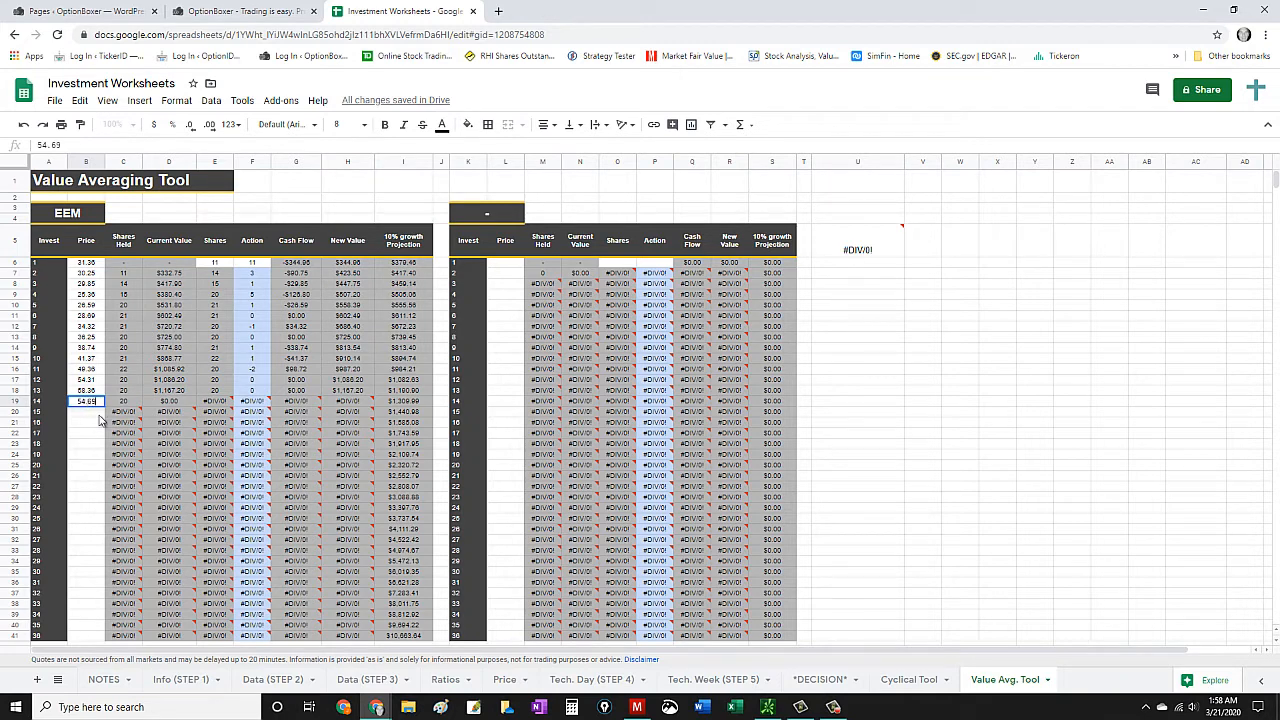
# - Enter the EEM prices 54.69 for investment 14 and 52.48 for investment 15
pyautogui.press('Return')
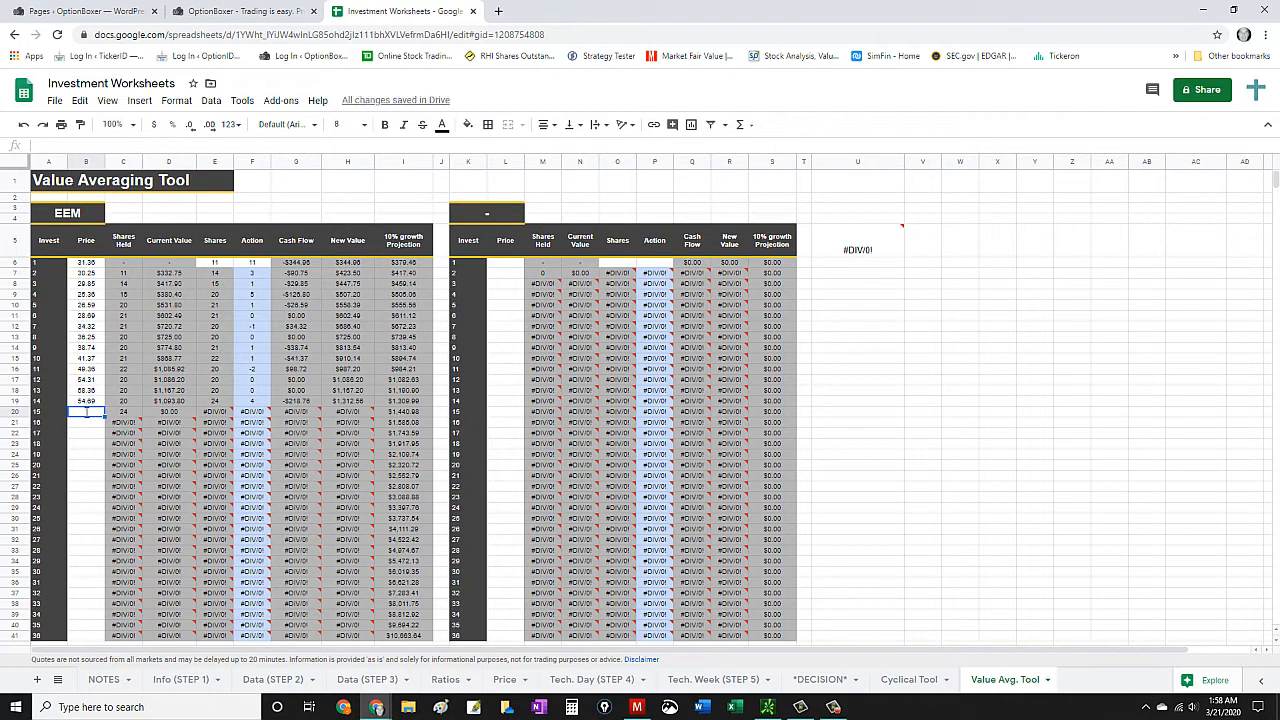
pyautogui.write('52.48')
pyautogui.press('Return')
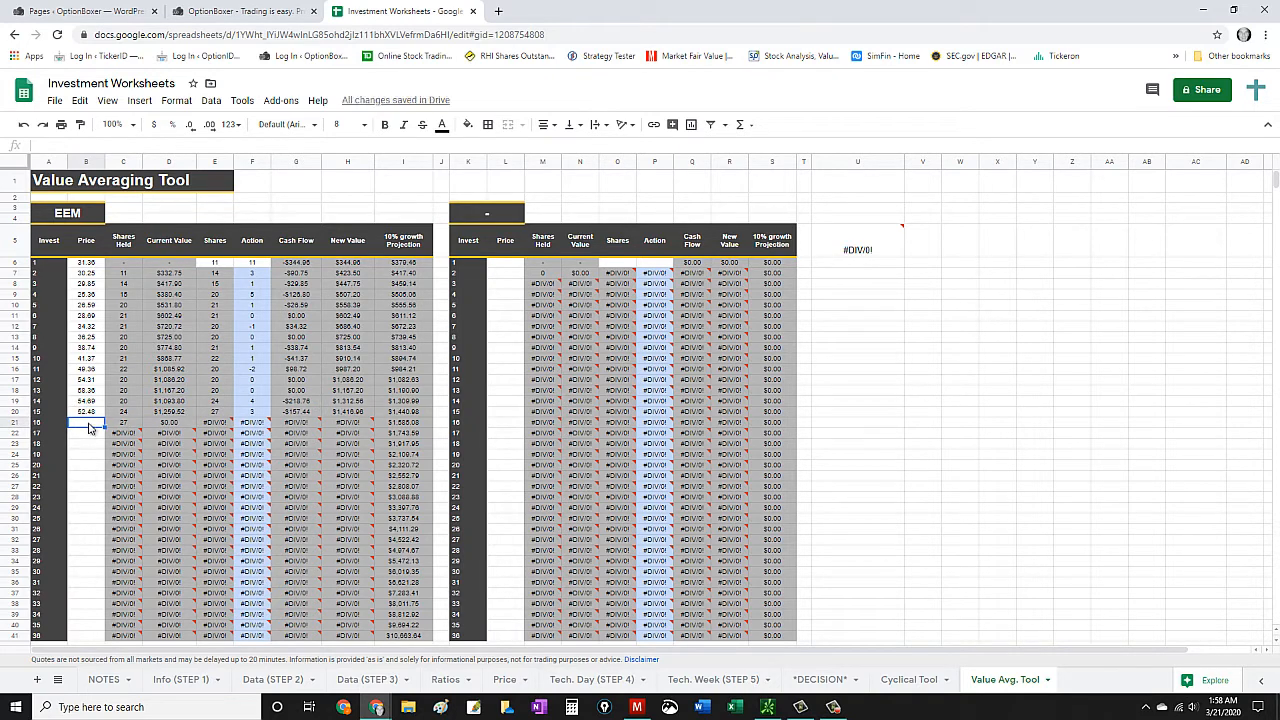
# - Enter the EEM prices 41.35 for investment 16, 40.35 for investment 17 and 41.35 for investment 18
pyautogui.write('41.35')
pyautogui.press('Return')
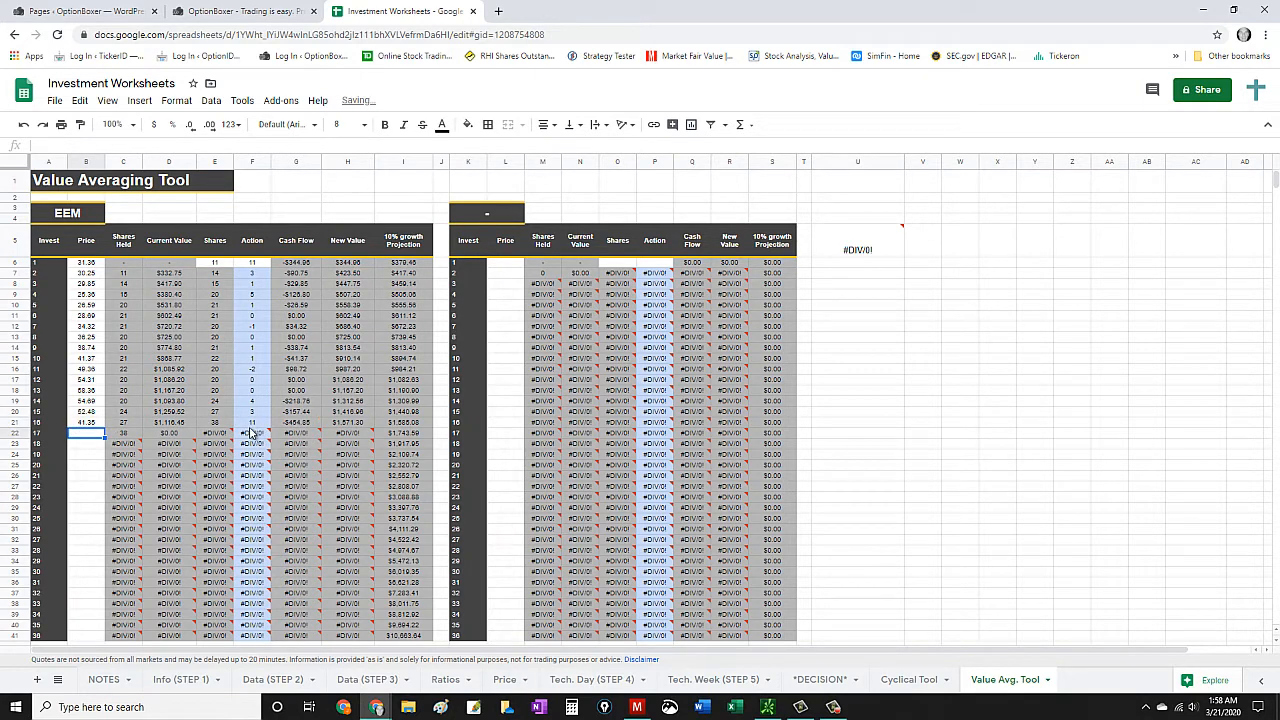
pyautogui.write('4')
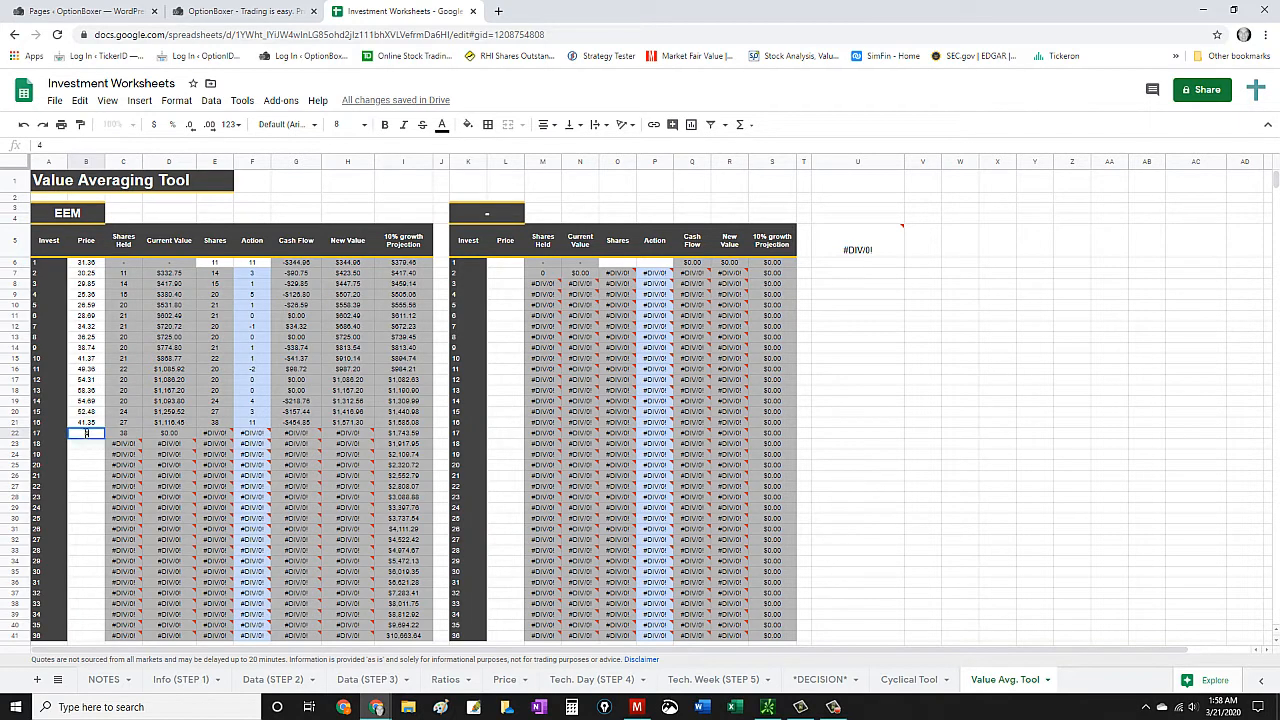
pyautogui.write('0.35')
pyautogui.press('Return')
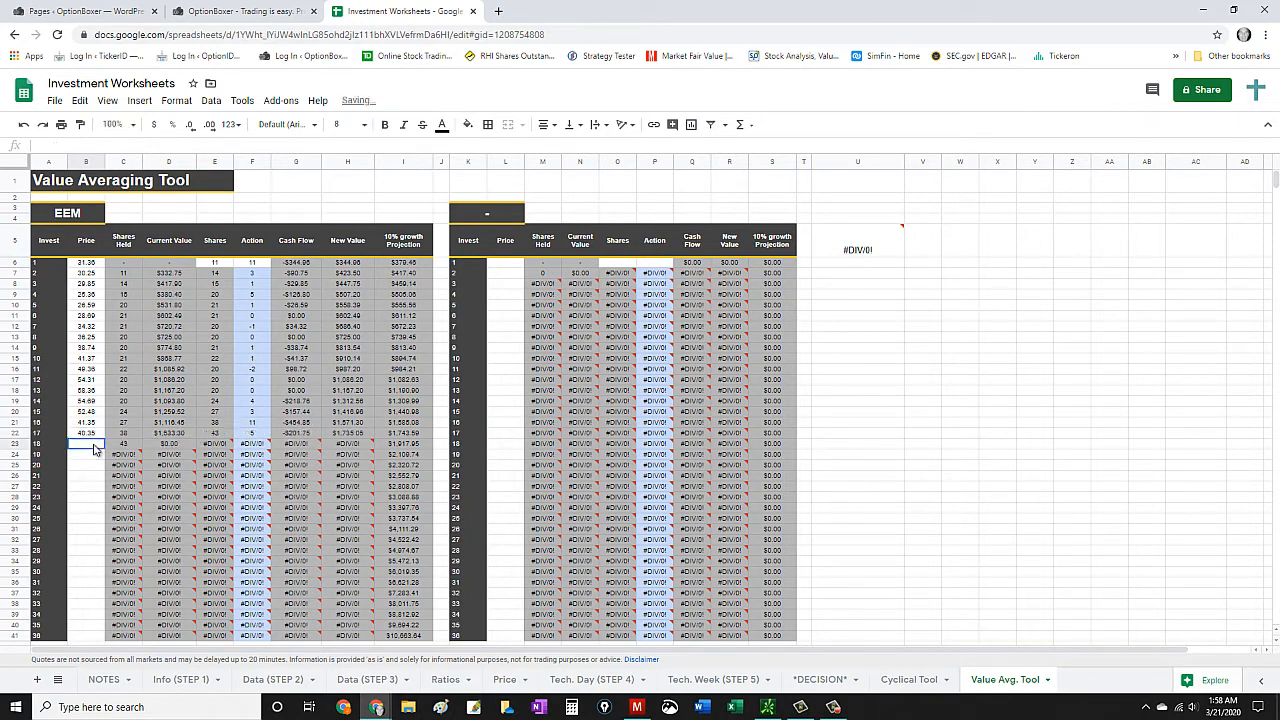
pyautogui.write('41.35')
pyautogui.press('Return')
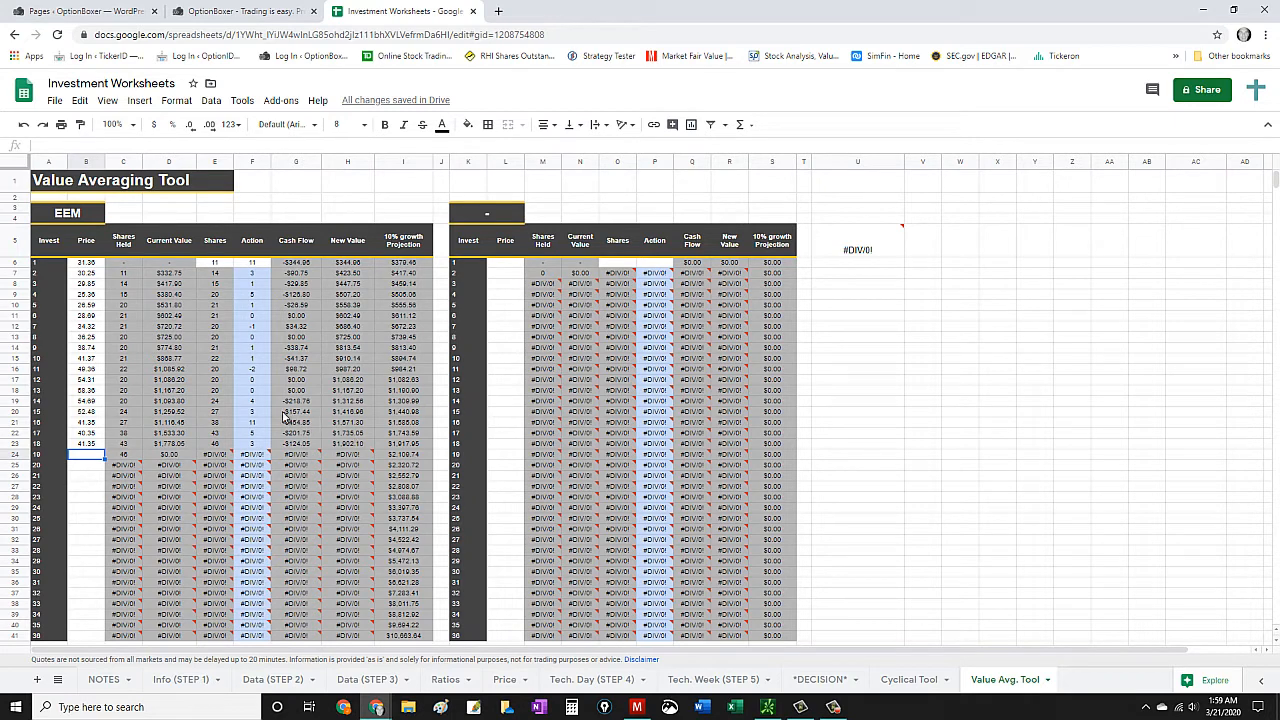
pyautogui.scroll(-1, 124, 481)
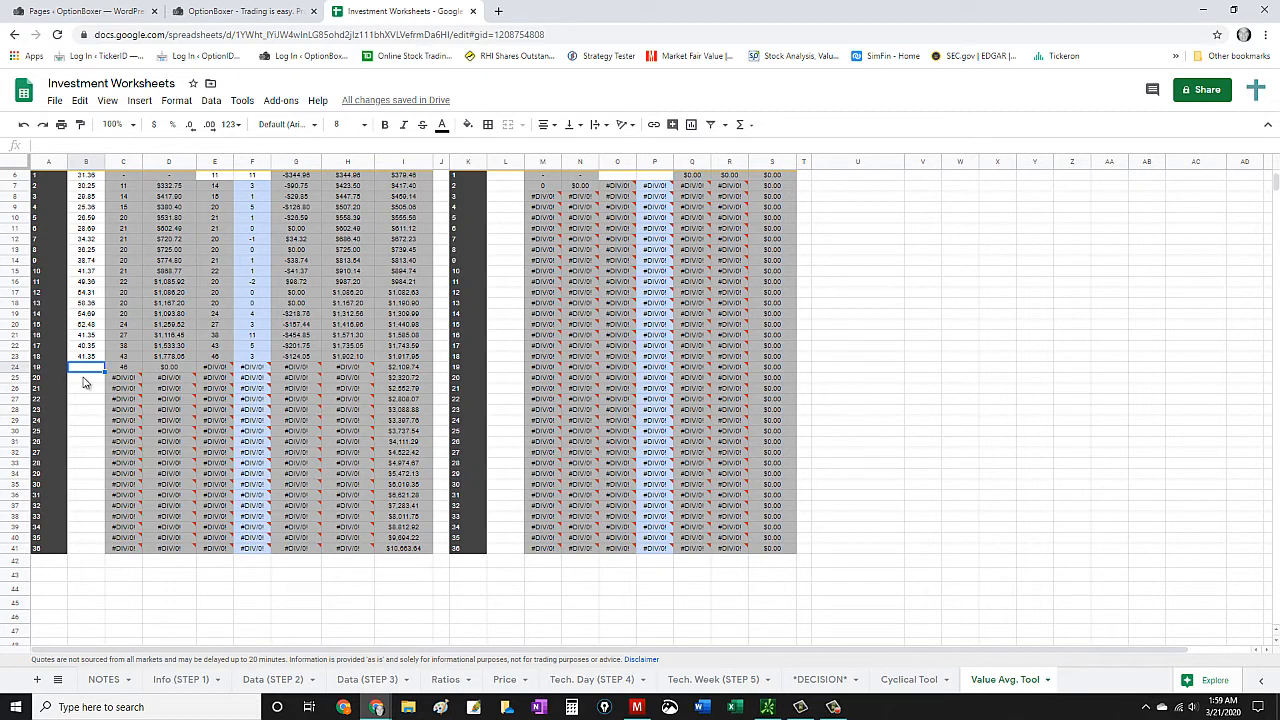
pyautogui.scroll(1, 86, 380)
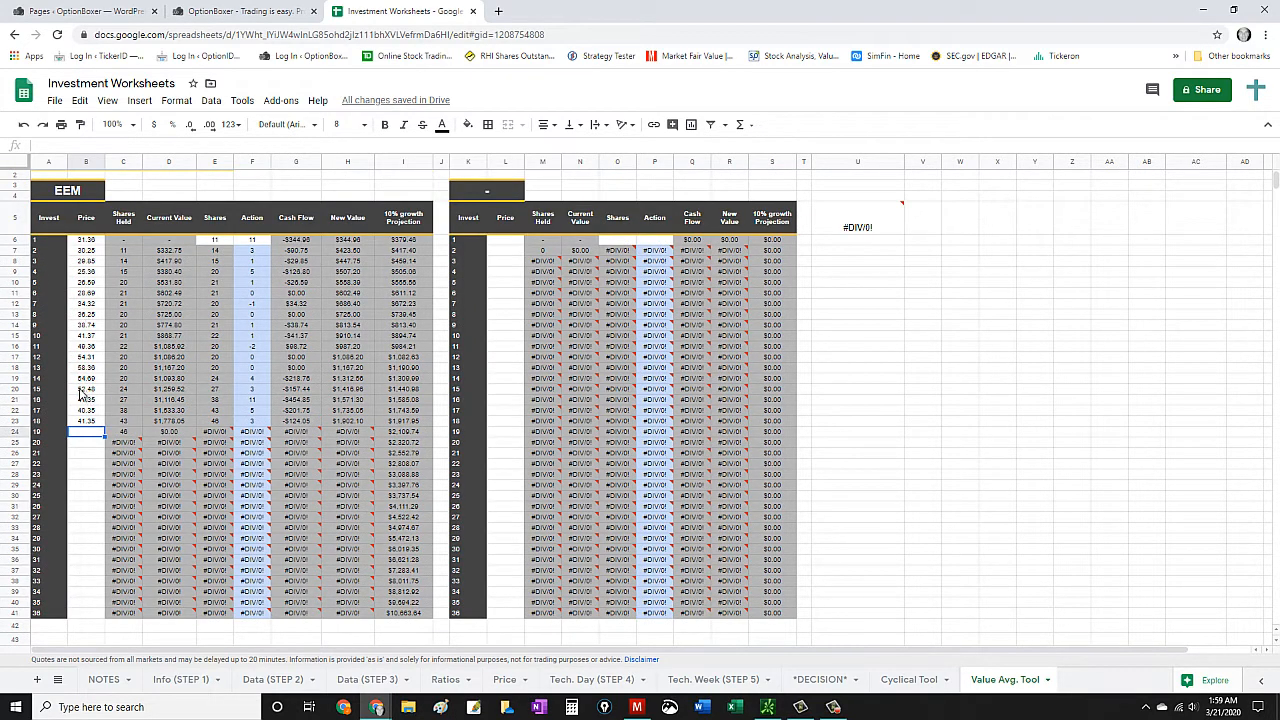
pyautogui.scroll(-1, 390, 495)
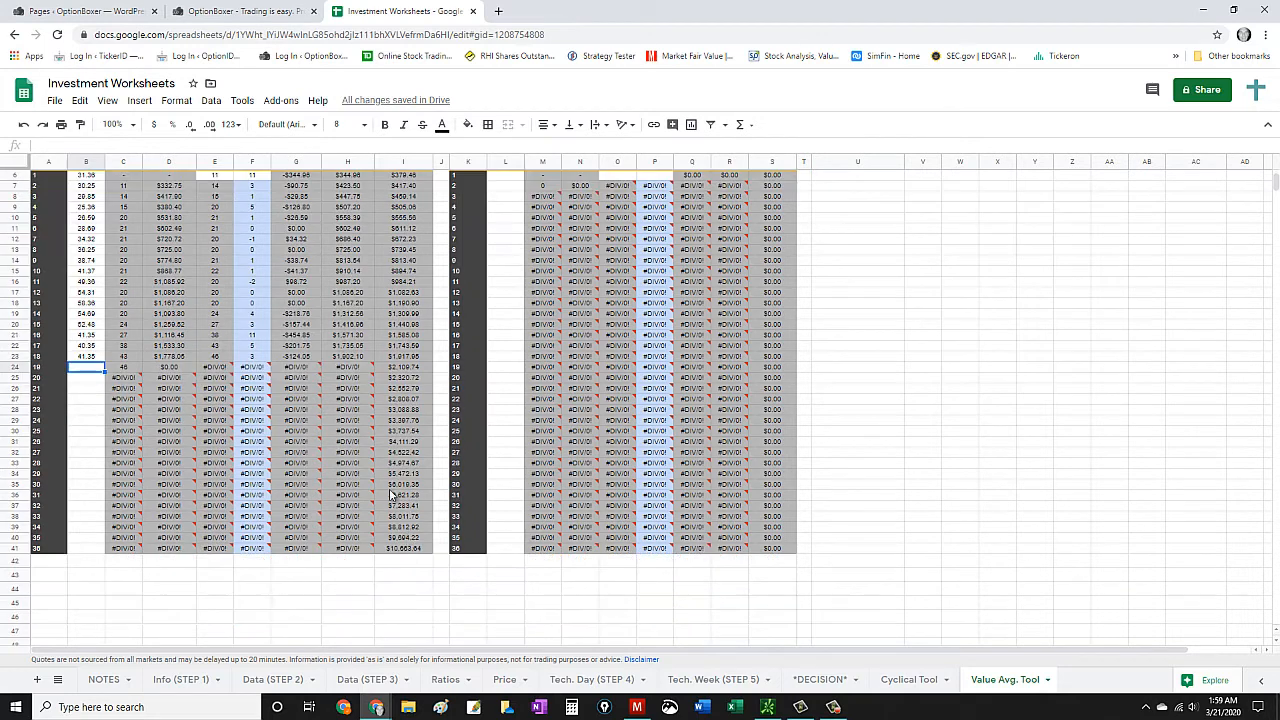
pyautogui.scroll(1, 320, 465)
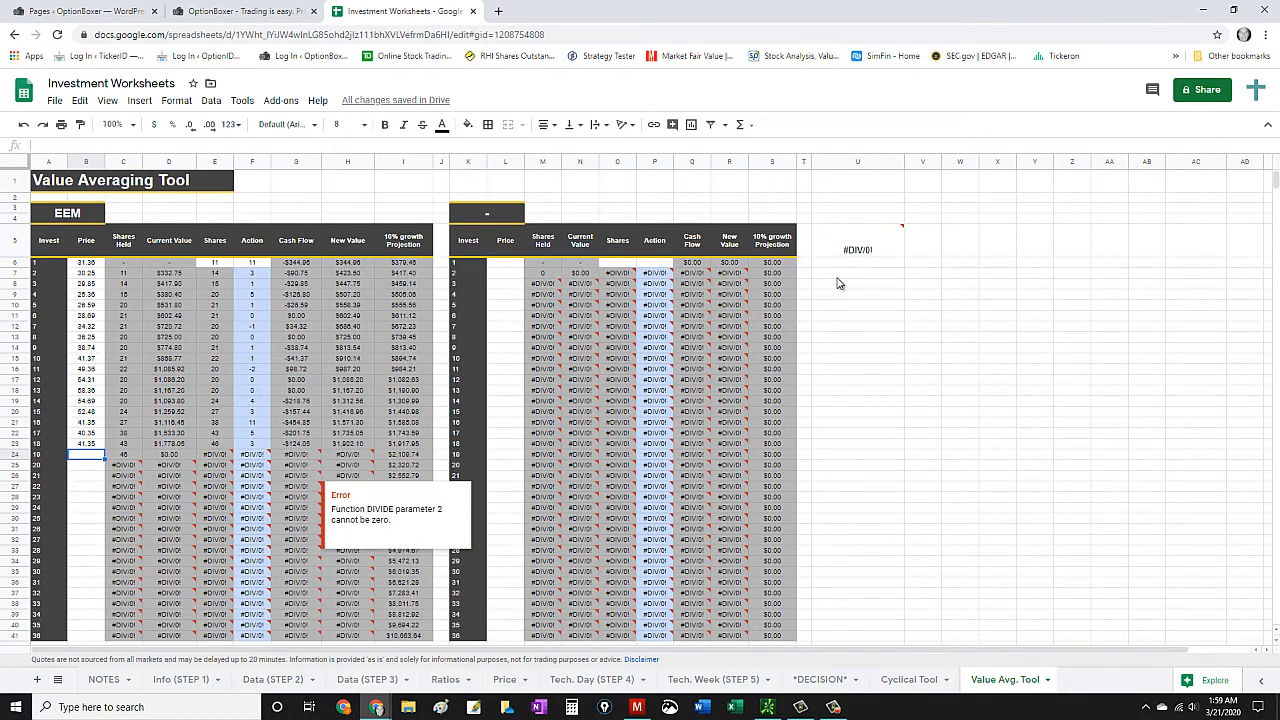
# - Re-enter the cash flow range G6:G41 in the sum formula in U5 and check the cell's error
pyautogui.click(855, 252)
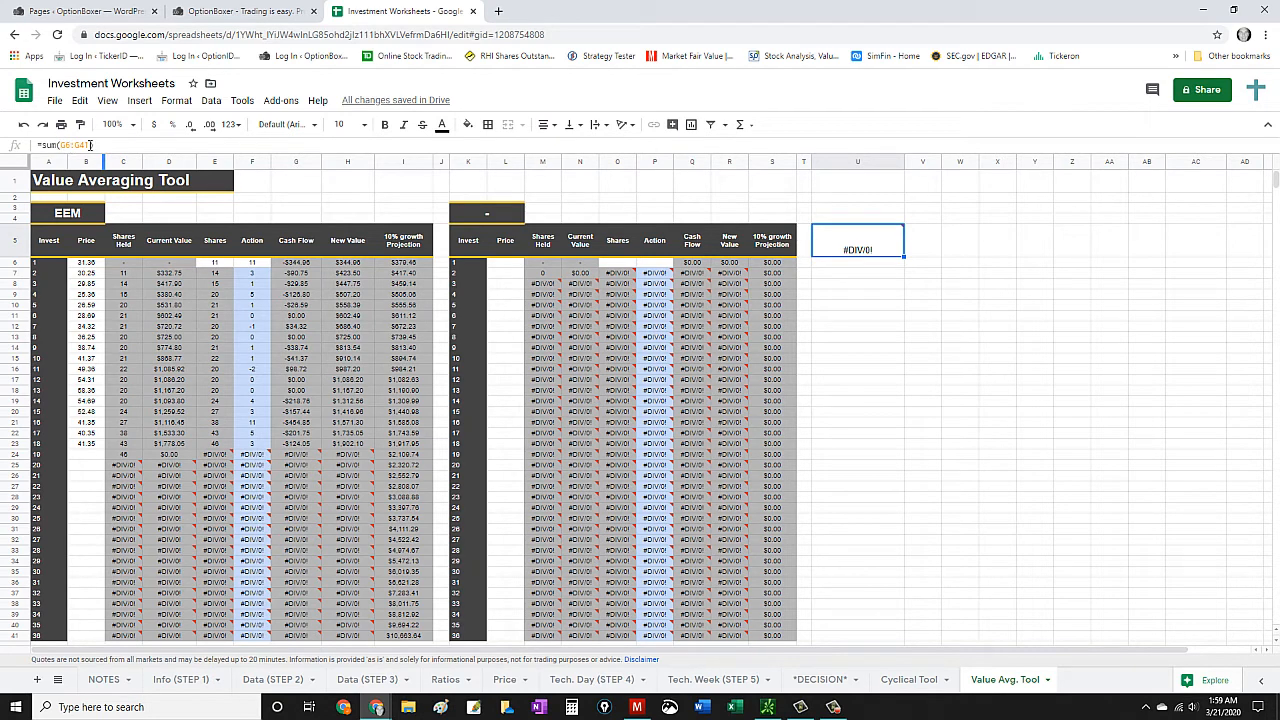
pyautogui.moveTo(89, 145); pyautogui.dragTo(60, 145)
pyautogui.press('BackSpace')
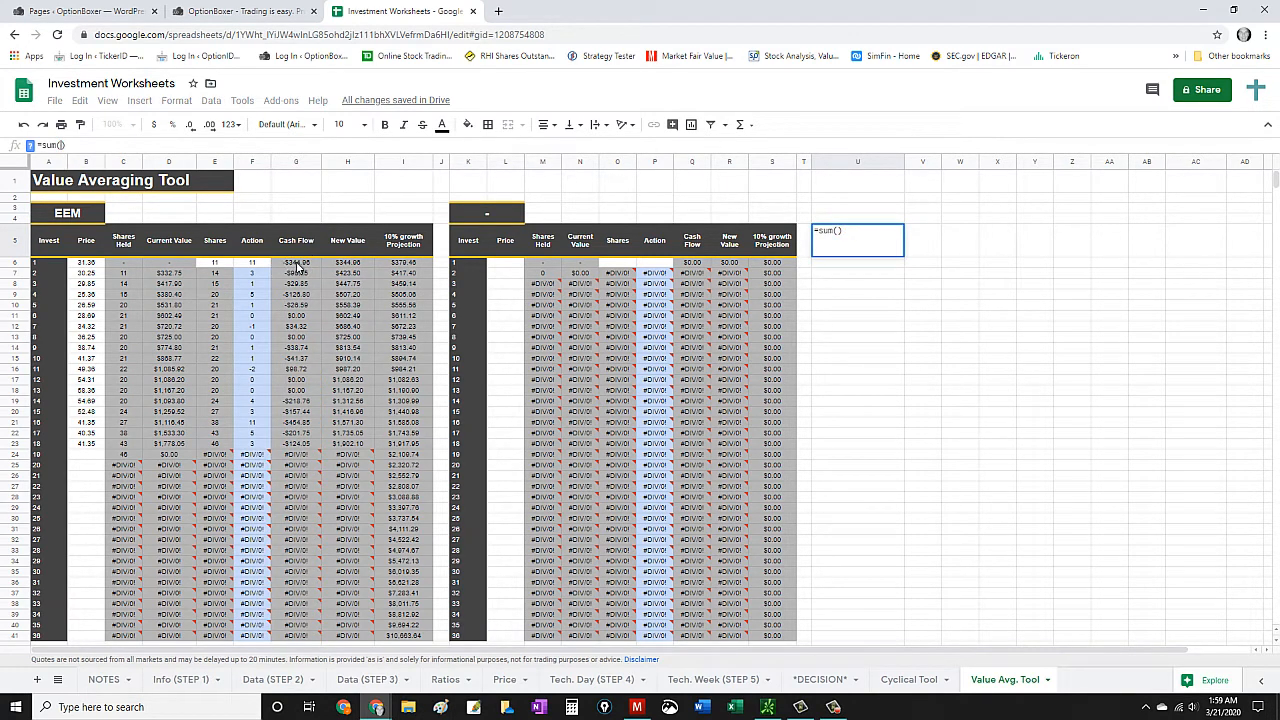
pyautogui.moveTo(296, 265); pyautogui.dragTo(296, 537)
pyautogui.scroll(2, 325, 469)
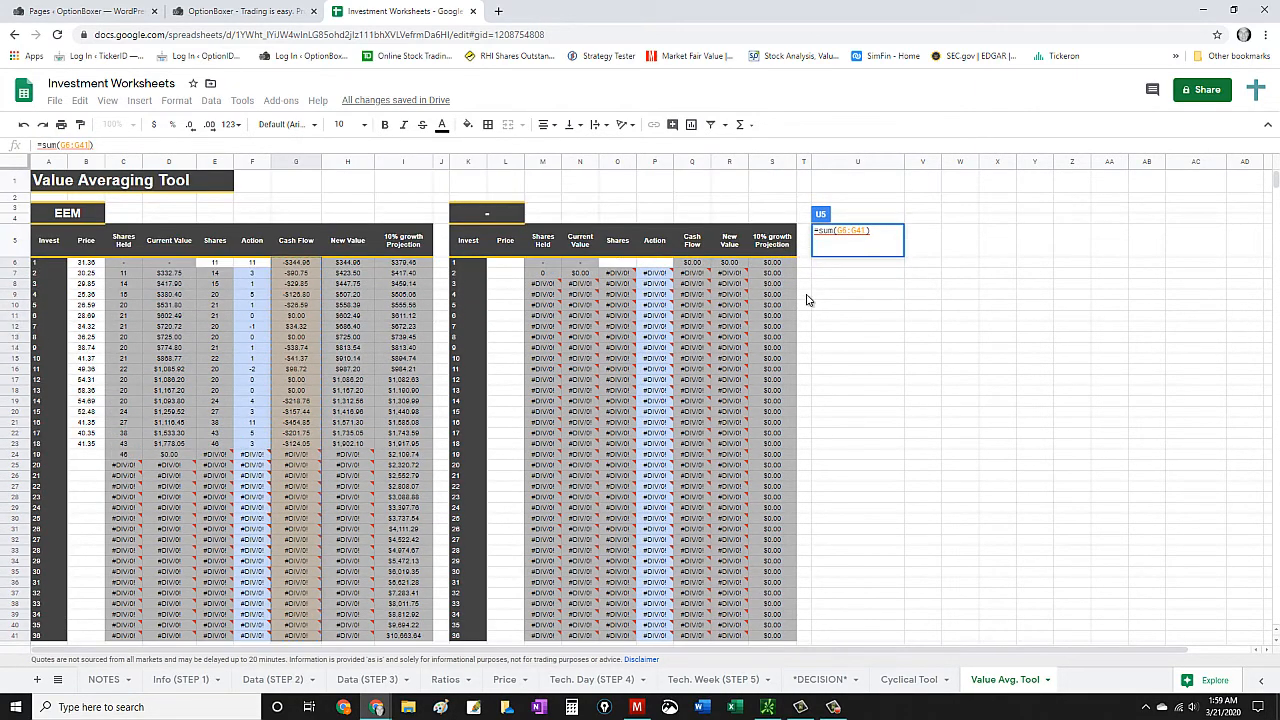
pyautogui.press('Return')
pyautogui.click(873, 255)
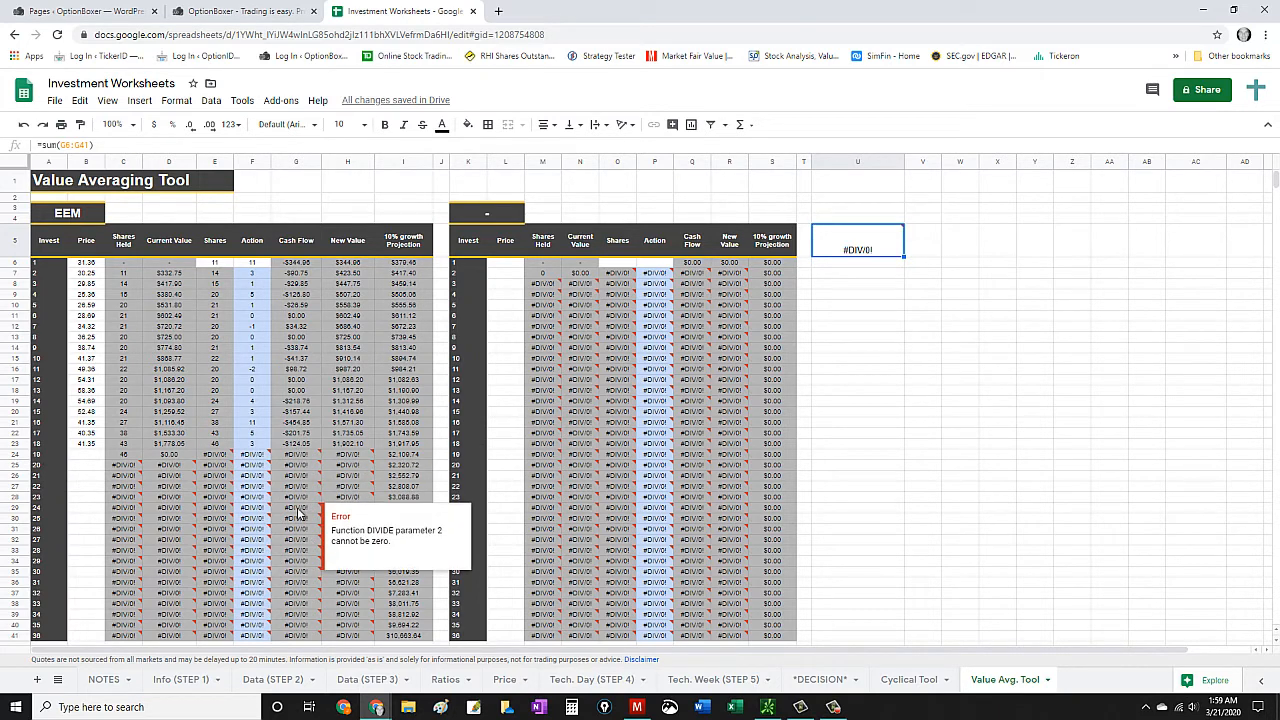
pyautogui.scroll(-2, 300, 525)
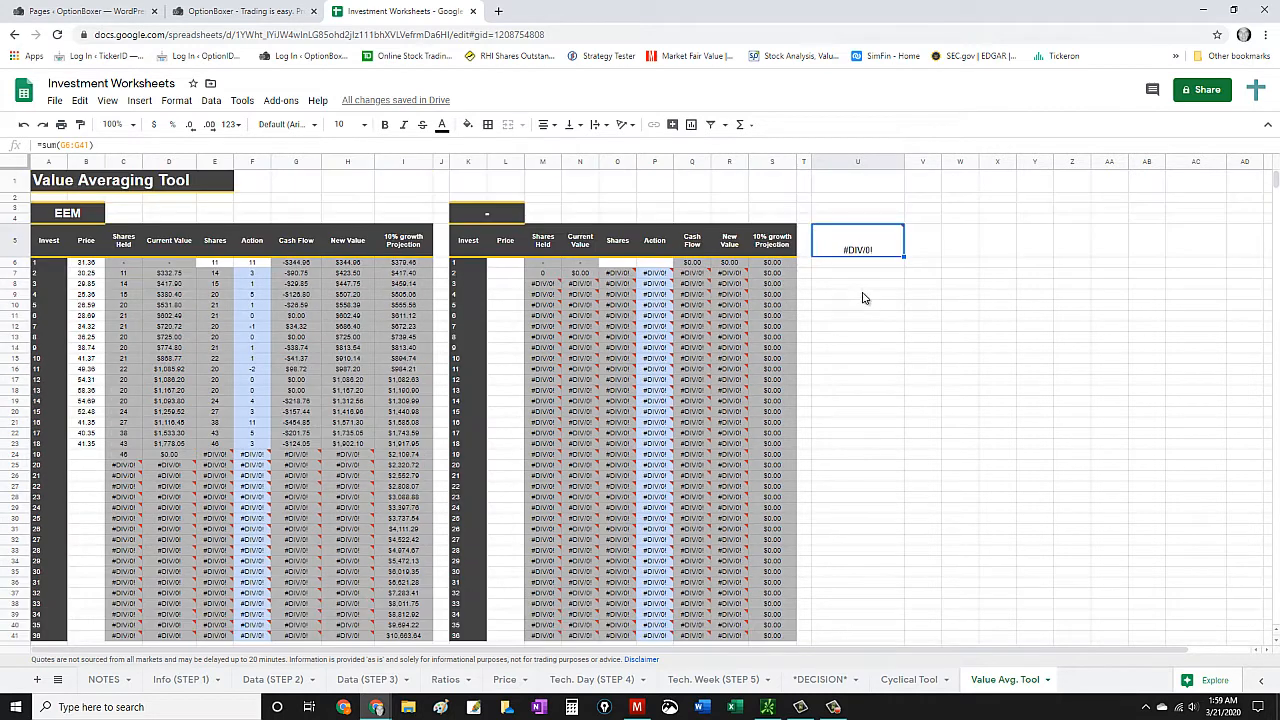
pyautogui.scroll(2, 863, 294)
pyautogui.moveTo(866, 253)
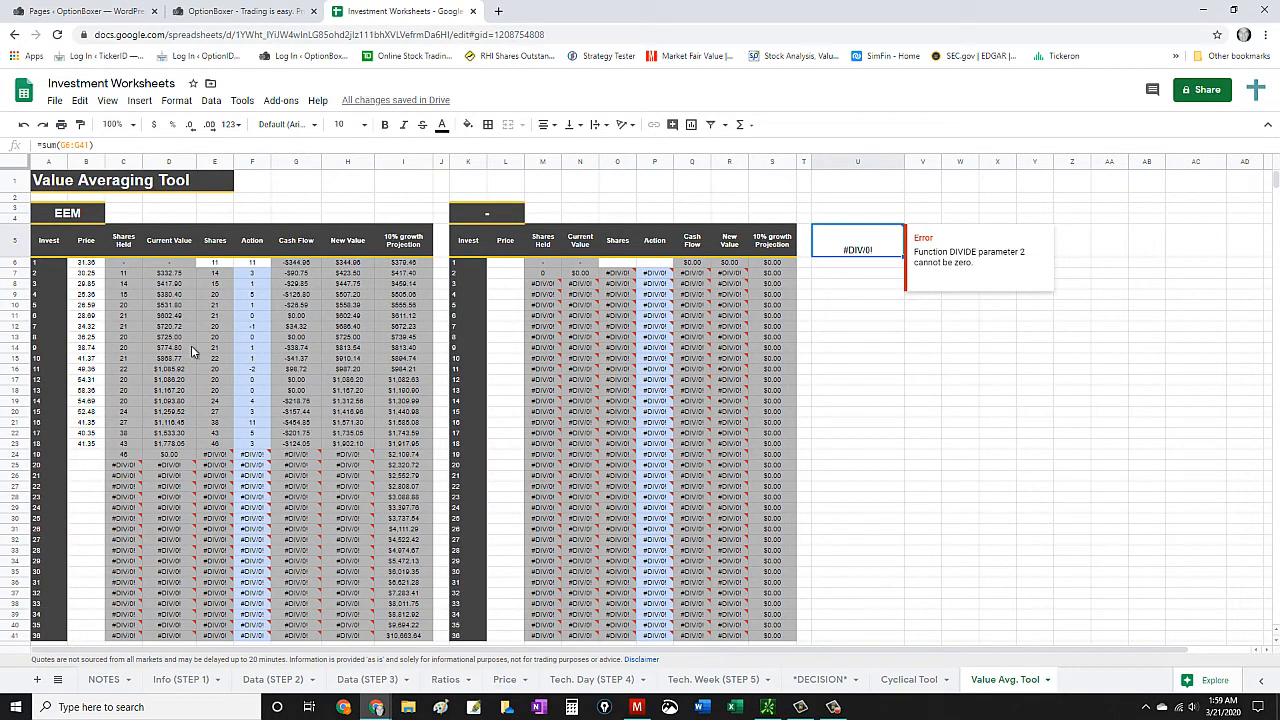
# - Enter the EEM prices 42.35 for investment 19 and 41.58 for investment 20
pyautogui.click(90, 454)
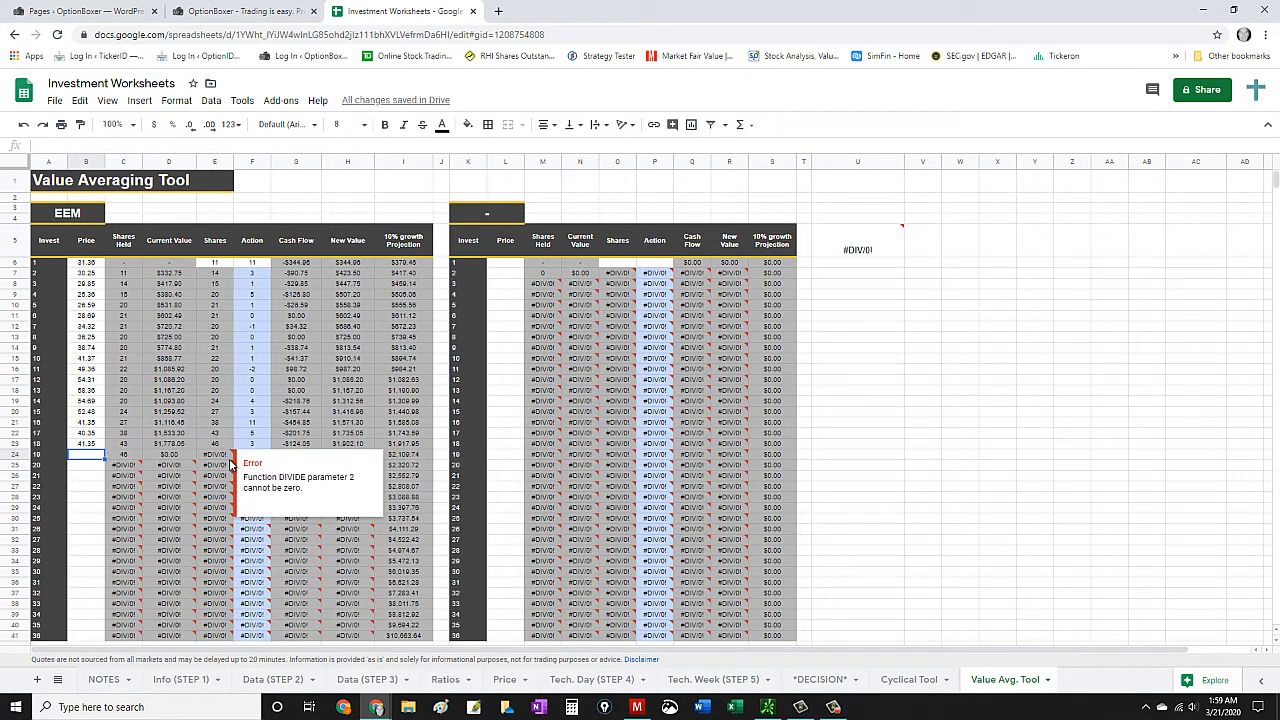
pyautogui.write('42.35')
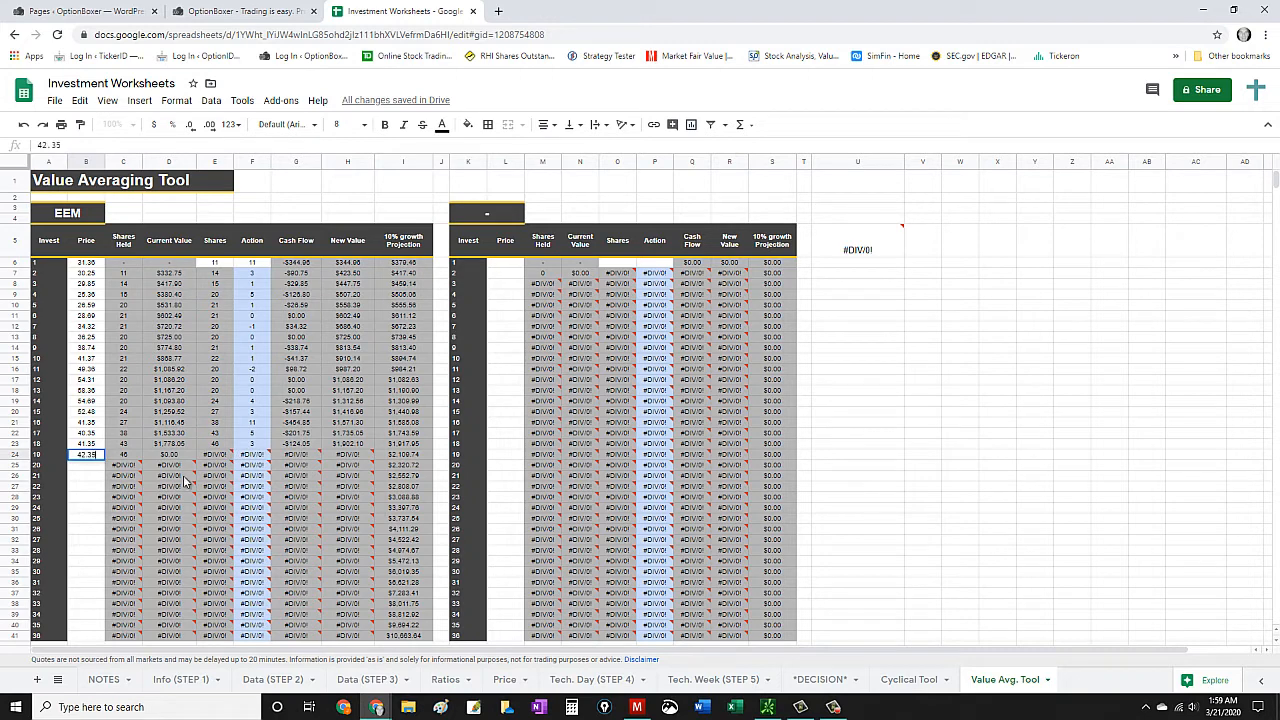
pyautogui.click(88, 470)
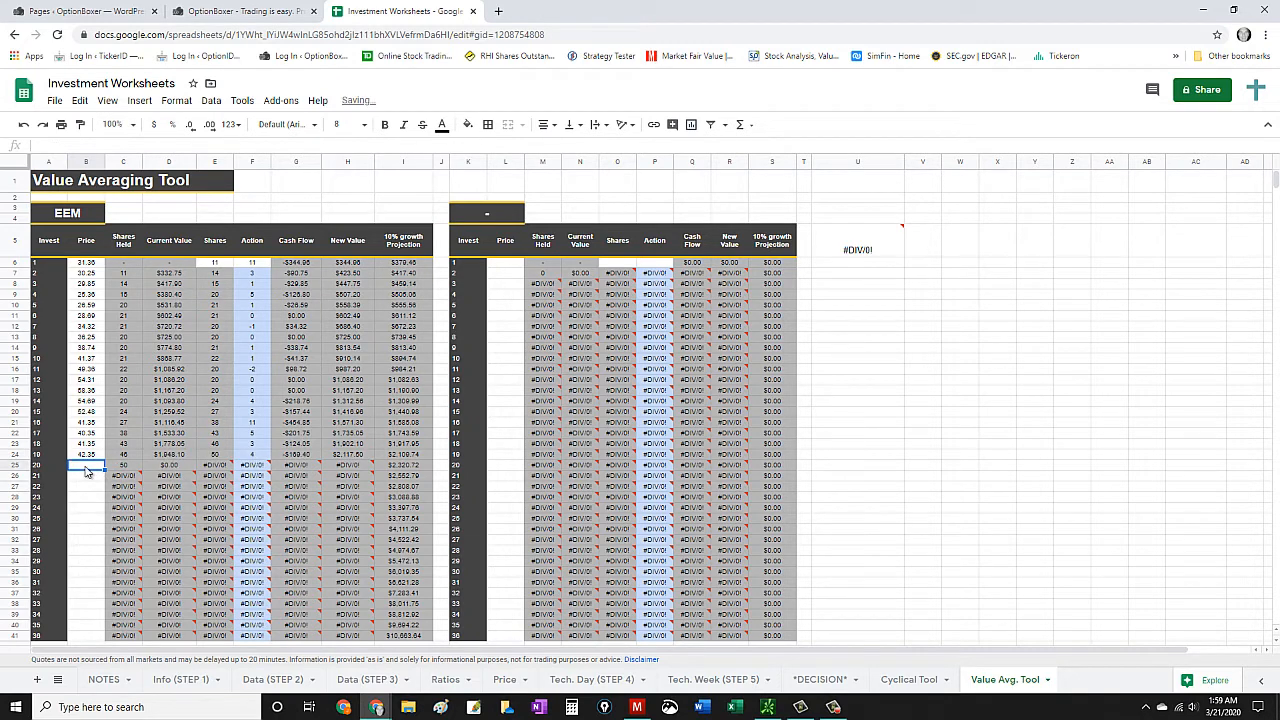
pyautogui.write('41.58')
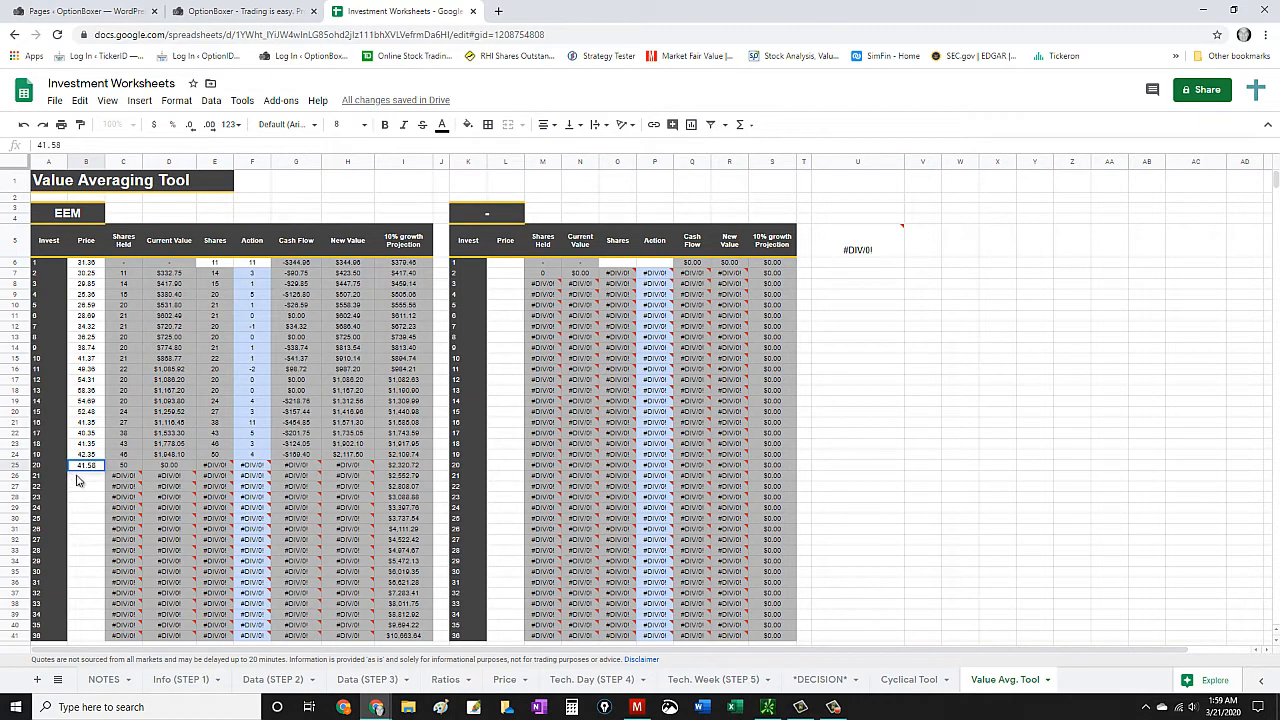
pyautogui.click(76, 477)
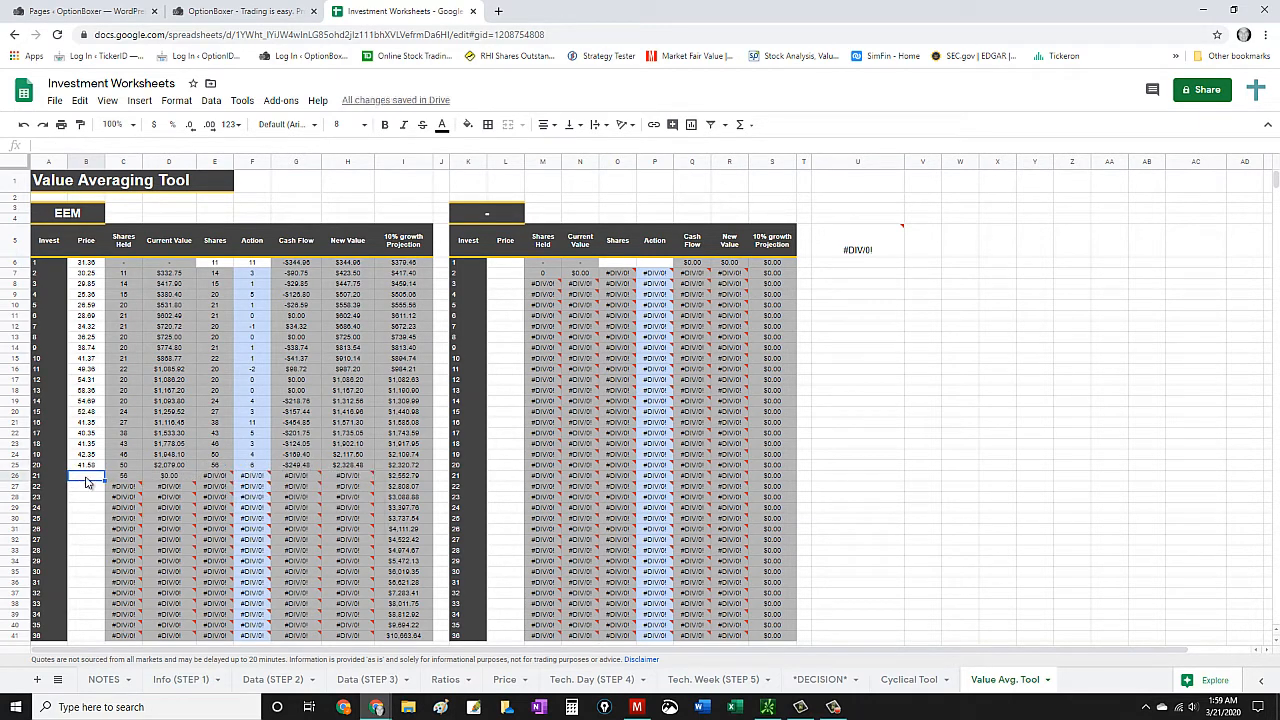
# - Enter the EEM prices 40.67 for investment 21 and 45.36 for investment 22
pyautogui.write('40.67')
pyautogui.click(89, 488)
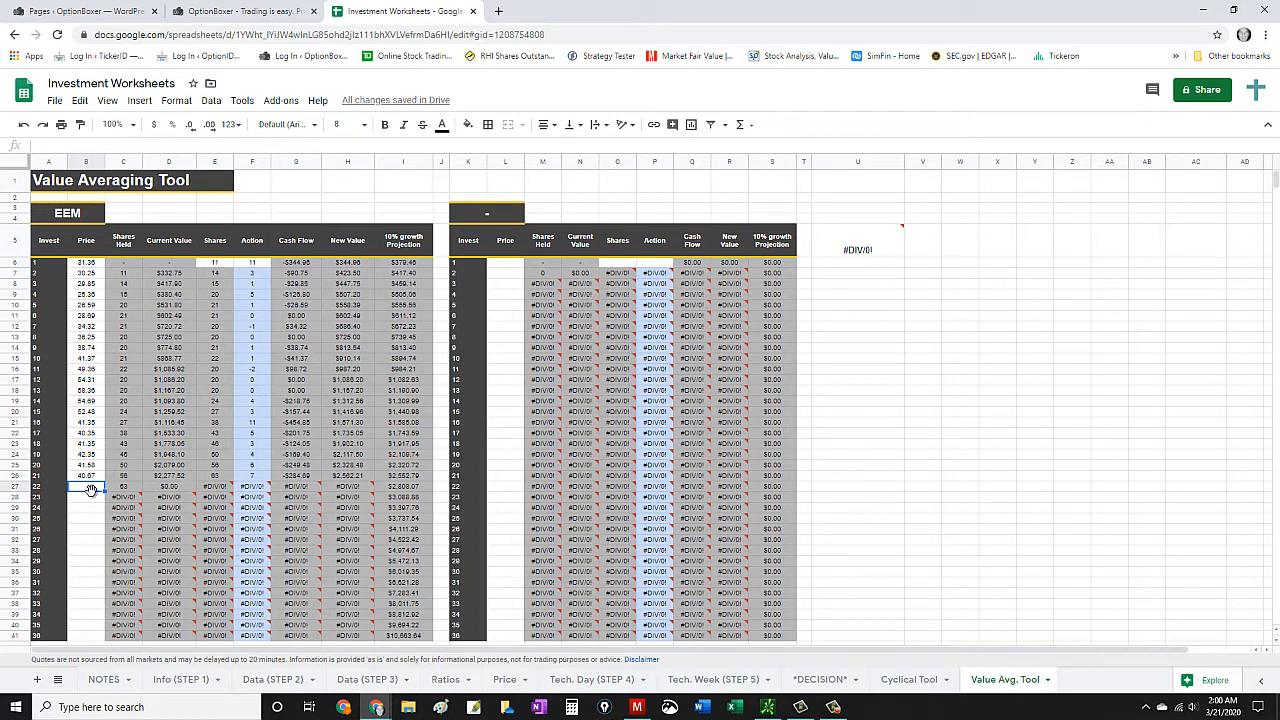
pyautogui.write('45.36')
pyautogui.click(96, 498)
pyautogui.click(88, 509)
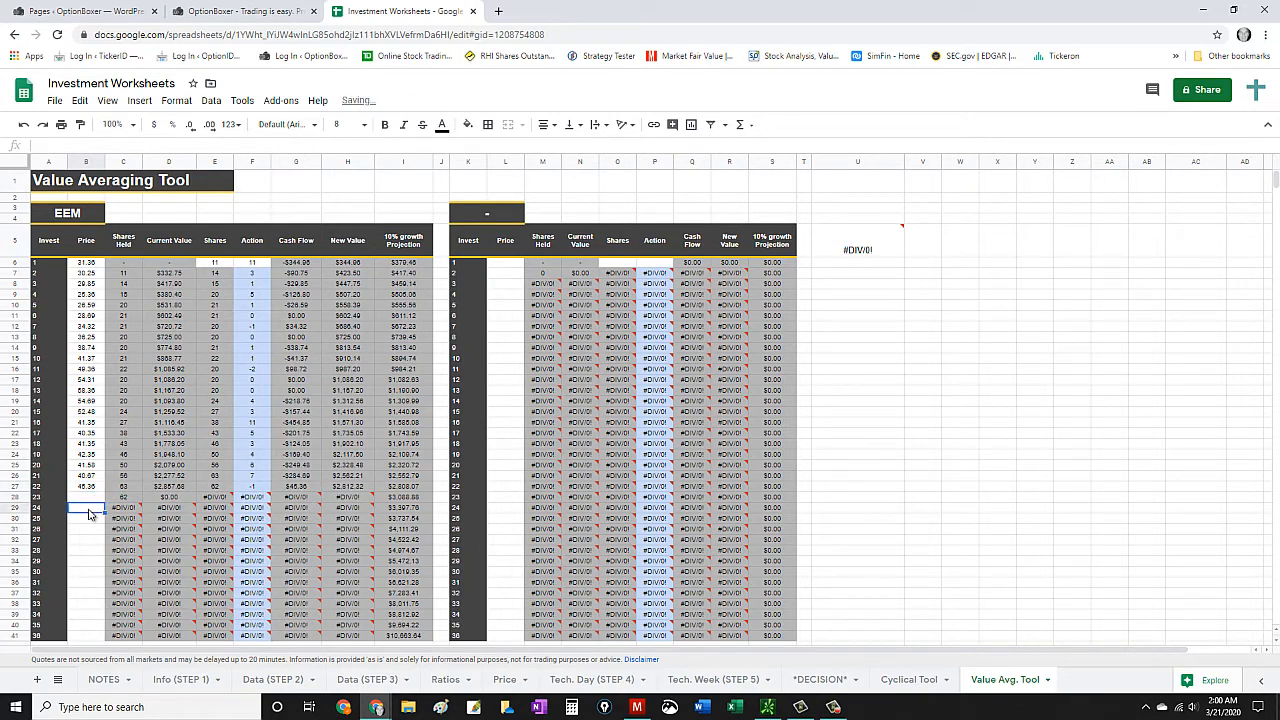
pyautogui.click(90, 502)
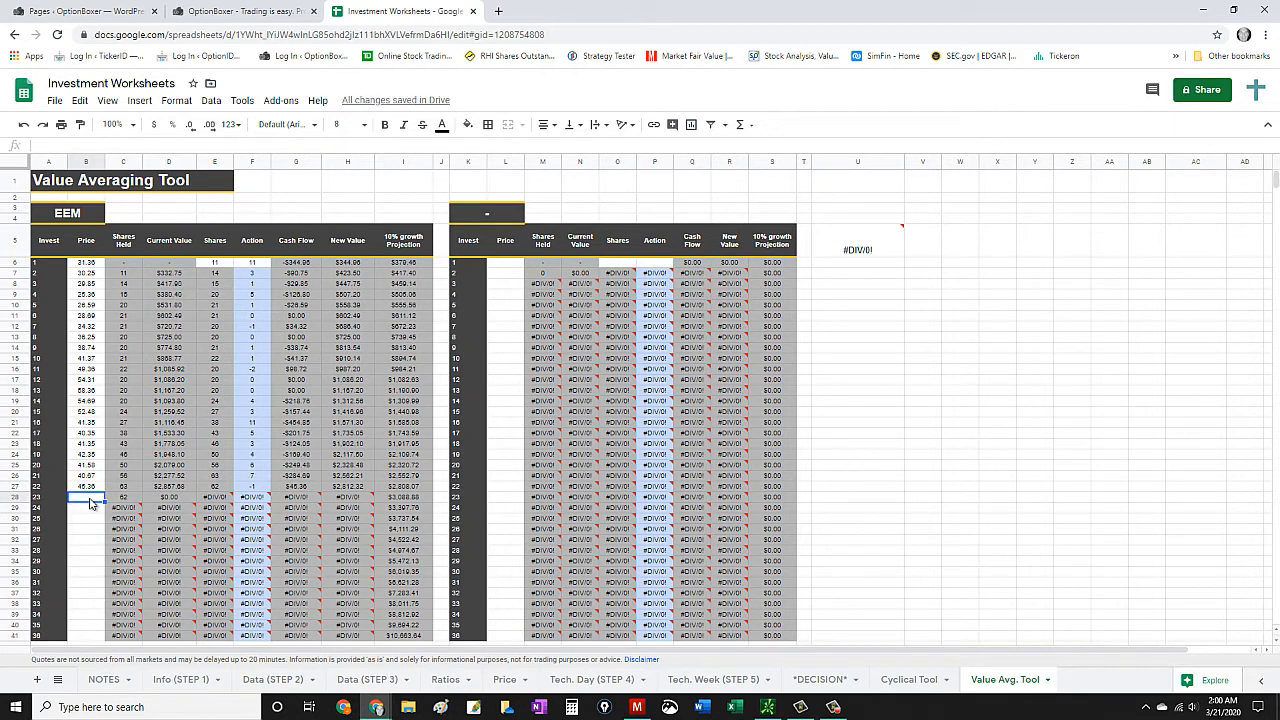
# - Enter the EEM prices 47.54 for investment 23 and 58.36 for investment 24
pyautogui.write('47.54')
pyautogui.click(89, 509)
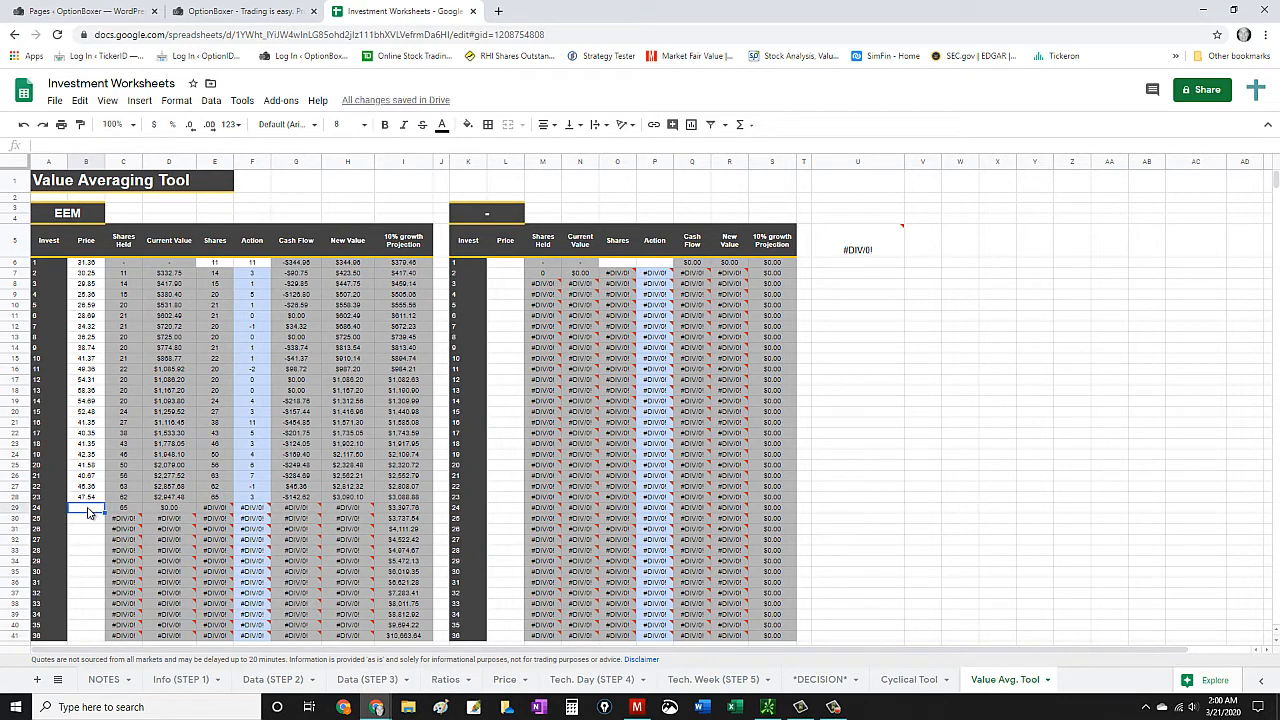
pyautogui.write('58.36')
pyautogui.press('Return')
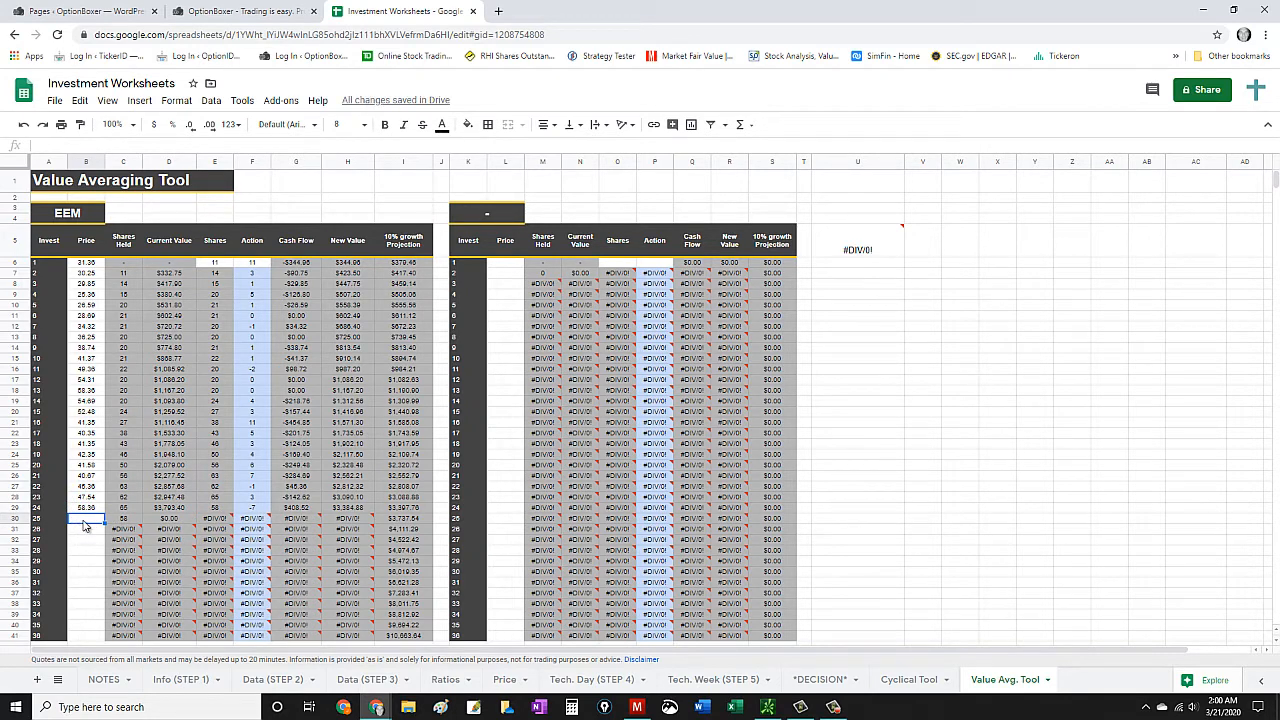
# - Enter the EEM prices 64.32 for investment 25 and 76.82 for investment 26
pyautogui.write('64.32')
pyautogui.click(88, 533)
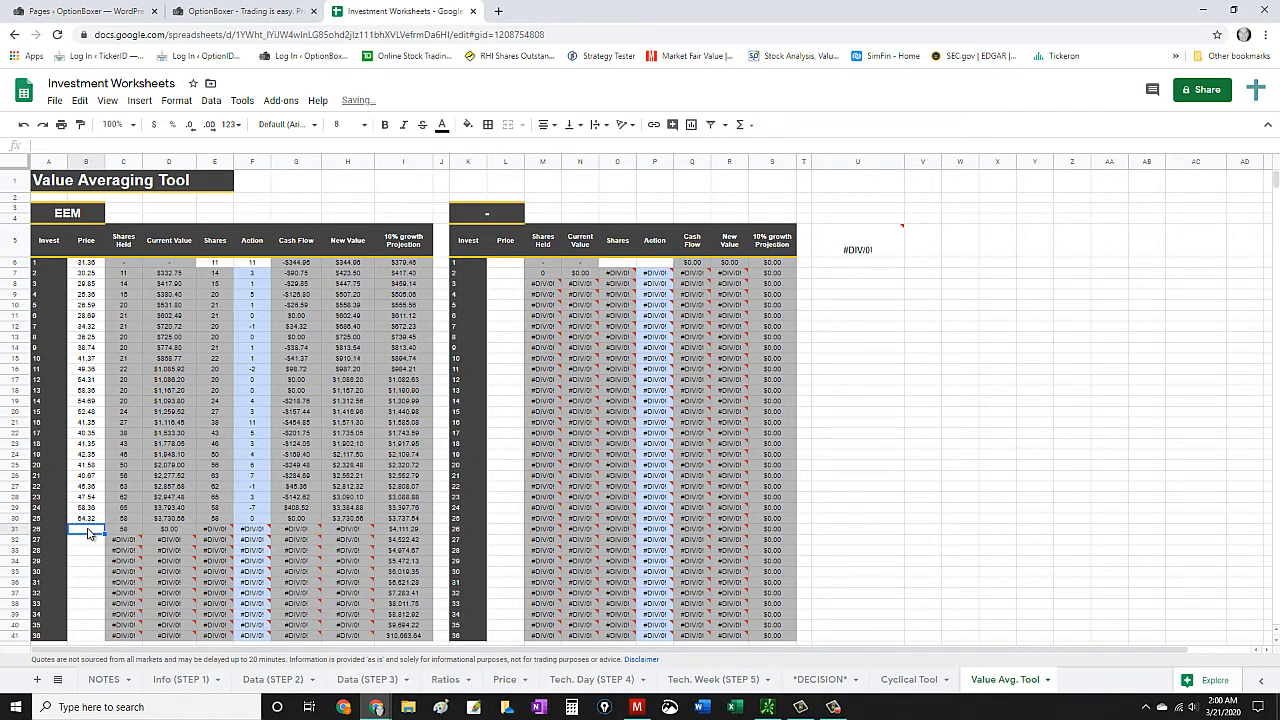
pyautogui.write('76.82')
pyautogui.click(84, 541)
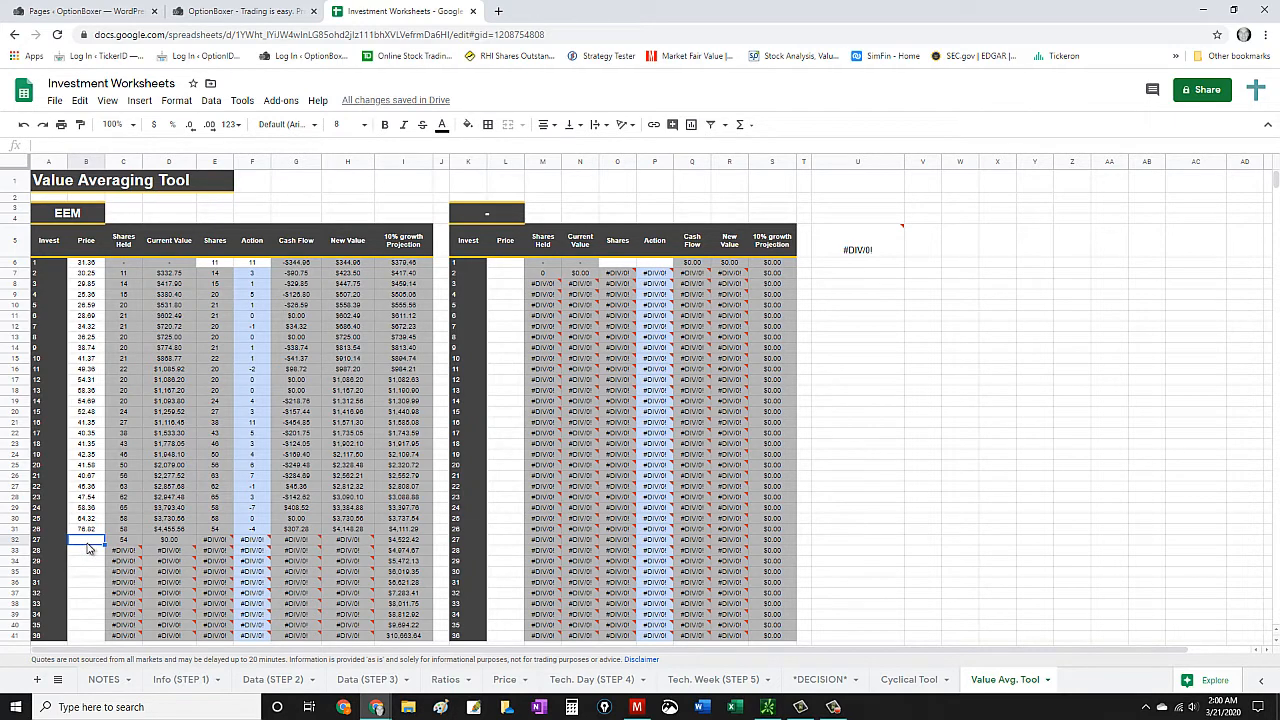
# - Enter the EEM prices 75.24 for investment 27 and 72.39 for investment 28
pyautogui.write('75.24')
pyautogui.click(79, 553)
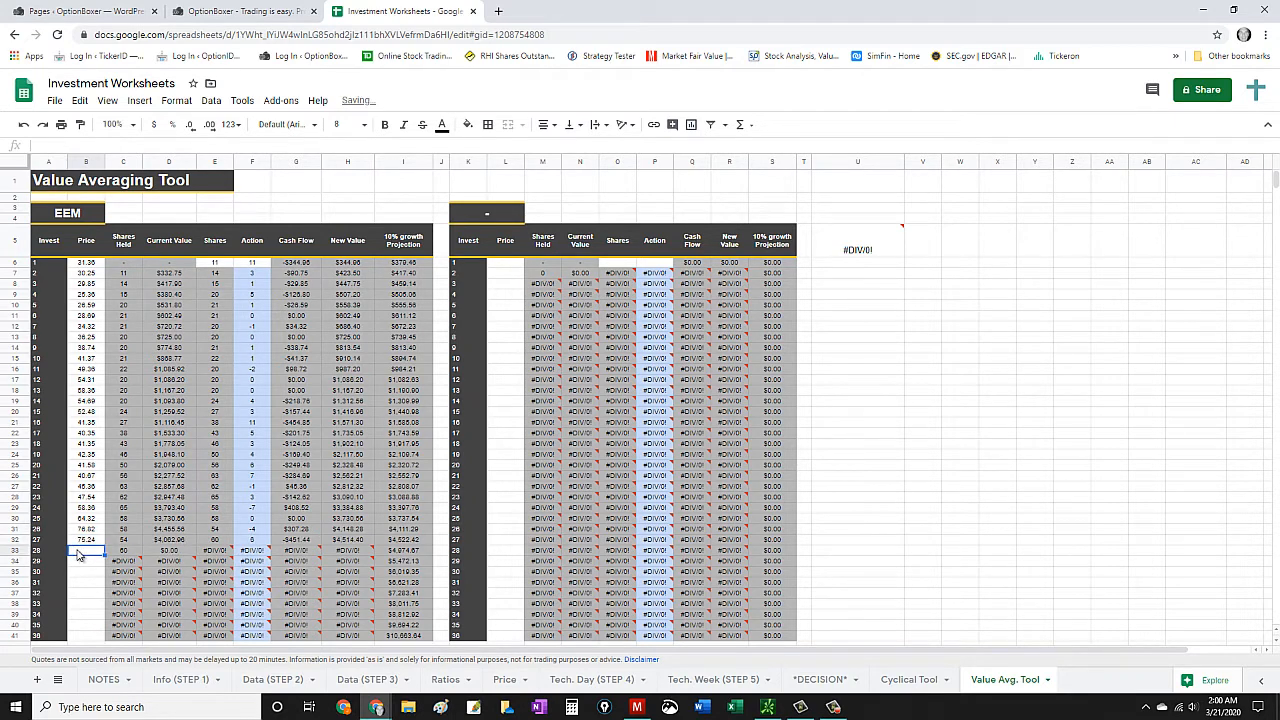
pyautogui.write('72.3')
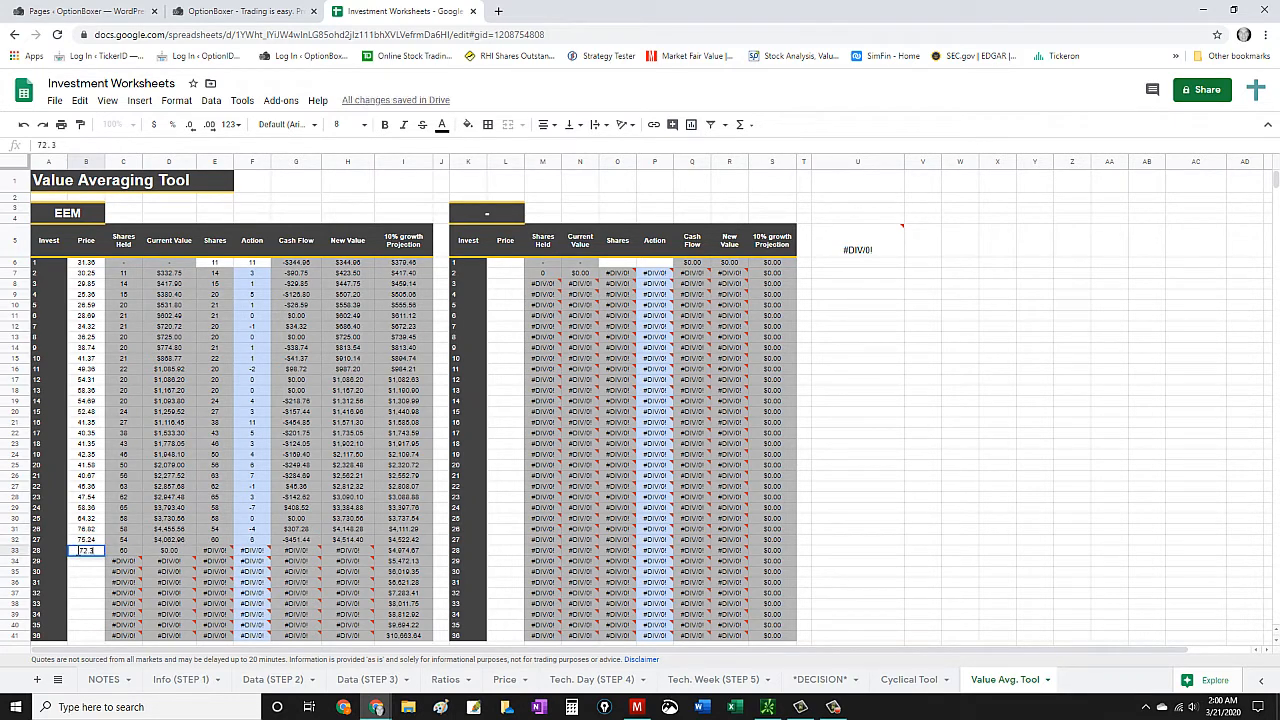
pyautogui.write('9')
pyautogui.click(86, 562)
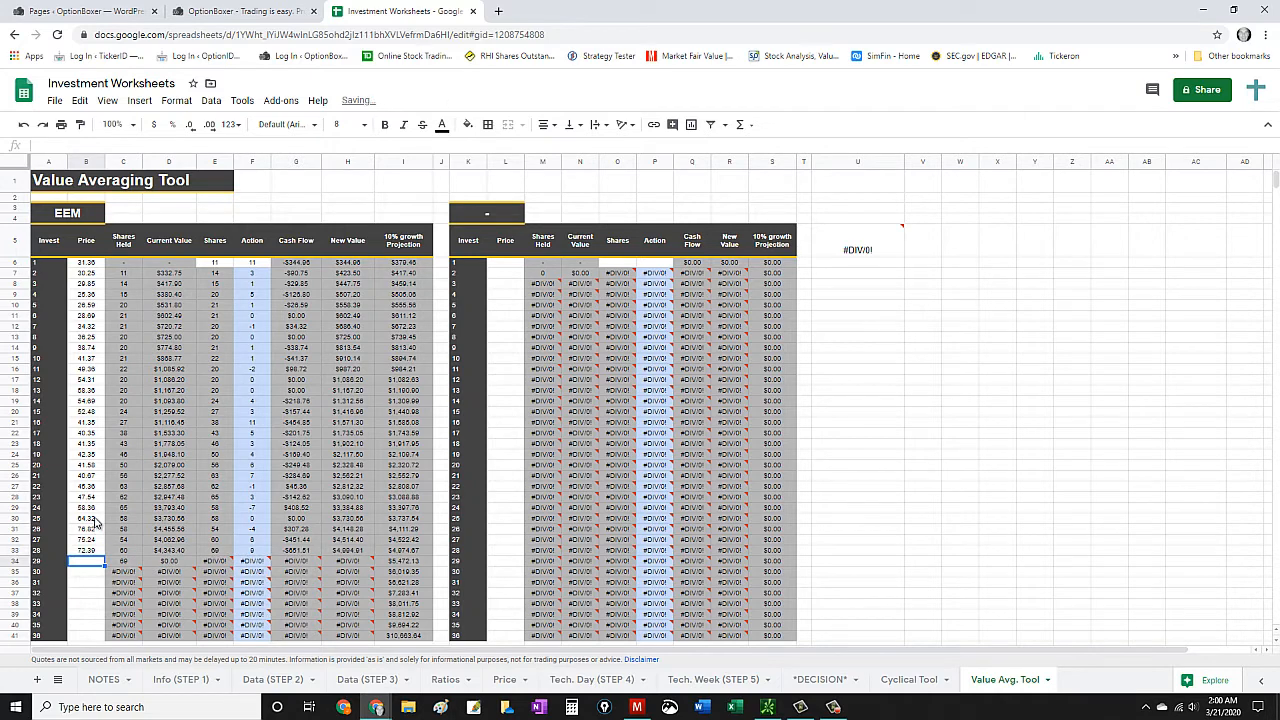
# - Enter the EEM prices 71.54 for investment 29 and 62.3 for investment 30
pyautogui.write('71.54')
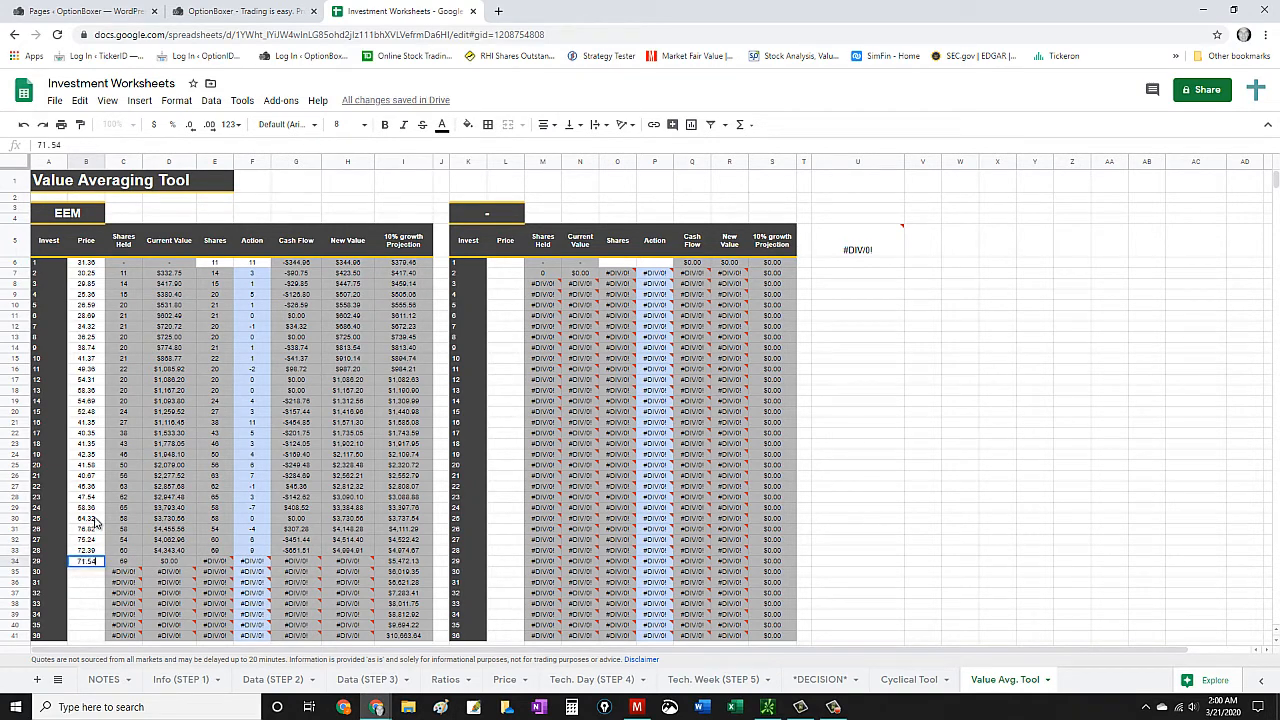
pyautogui.press('Return')
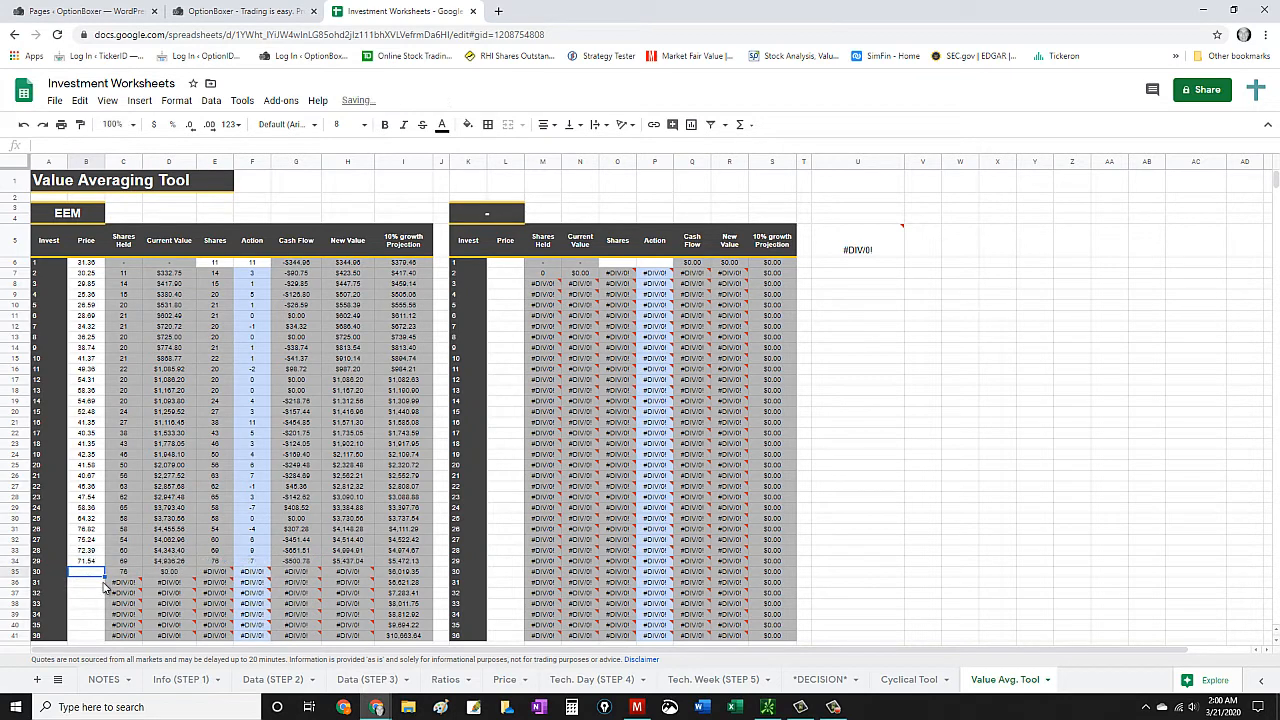
pyautogui.write('62')
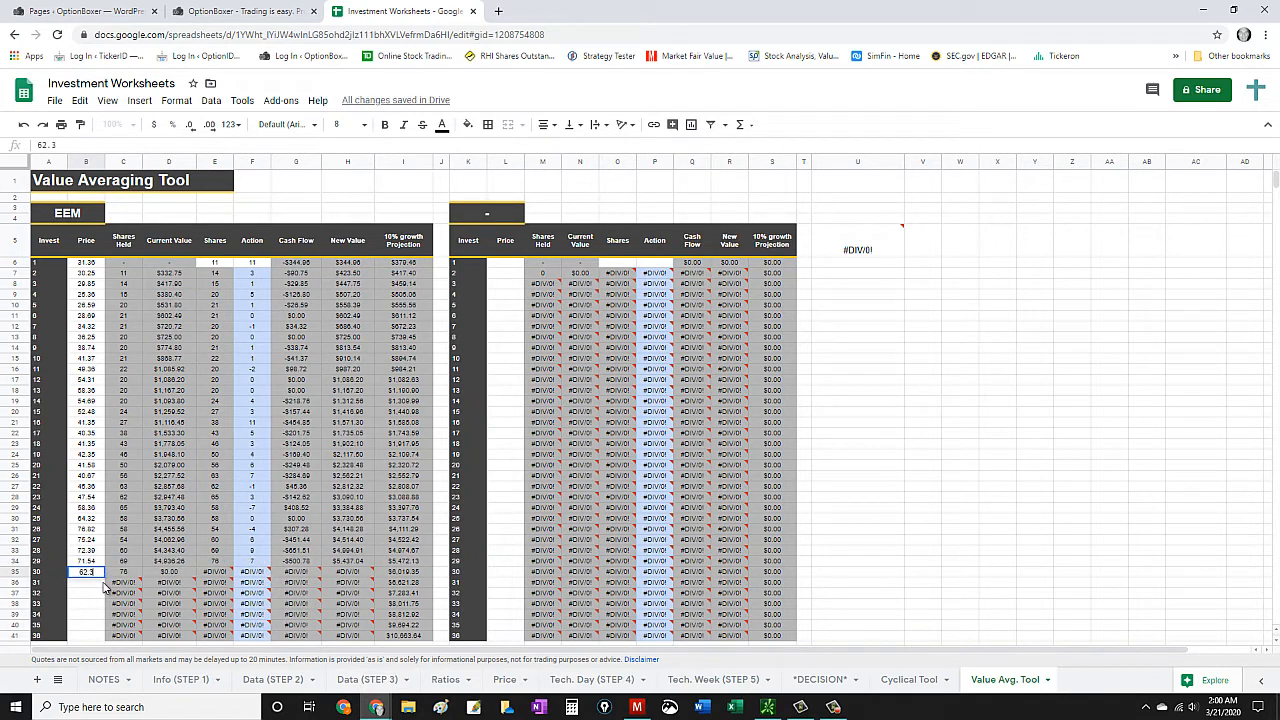
pyautogui.write('.3')
pyautogui.press('Return')
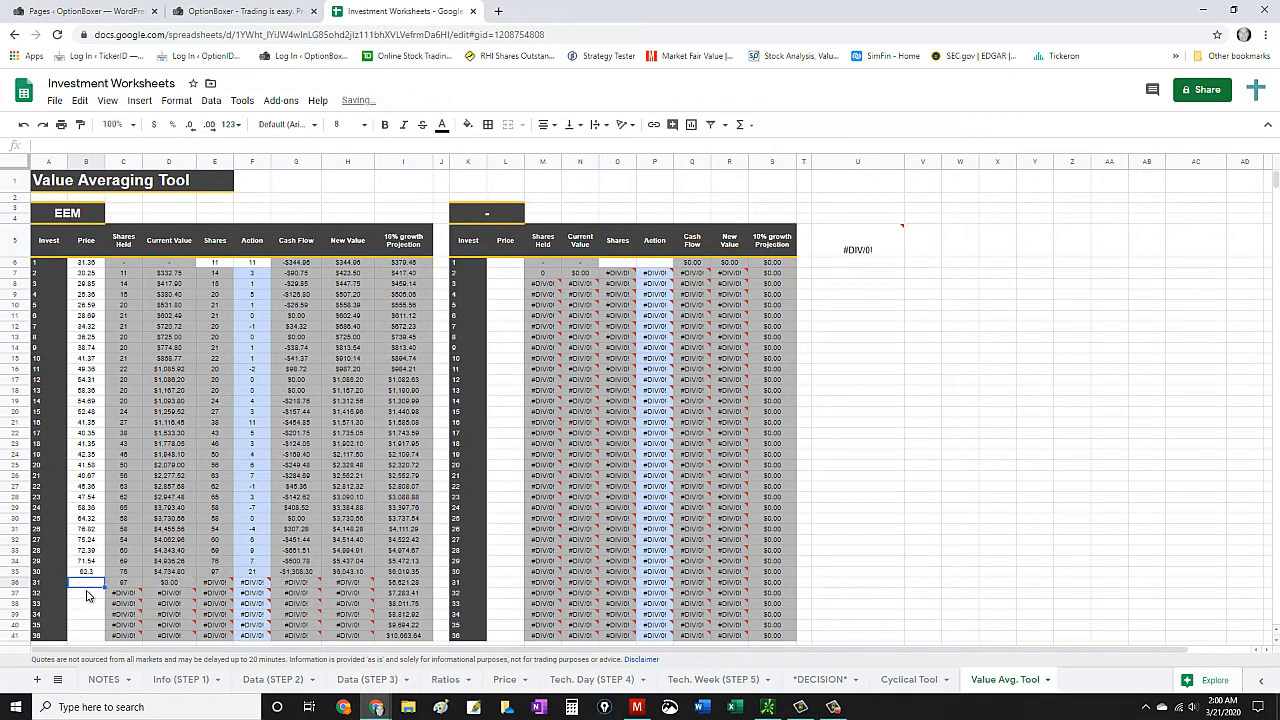
# - Enter the EEM prices 43.24 for investment 31 and 43.20 for investment 32
pyautogui.write('43')
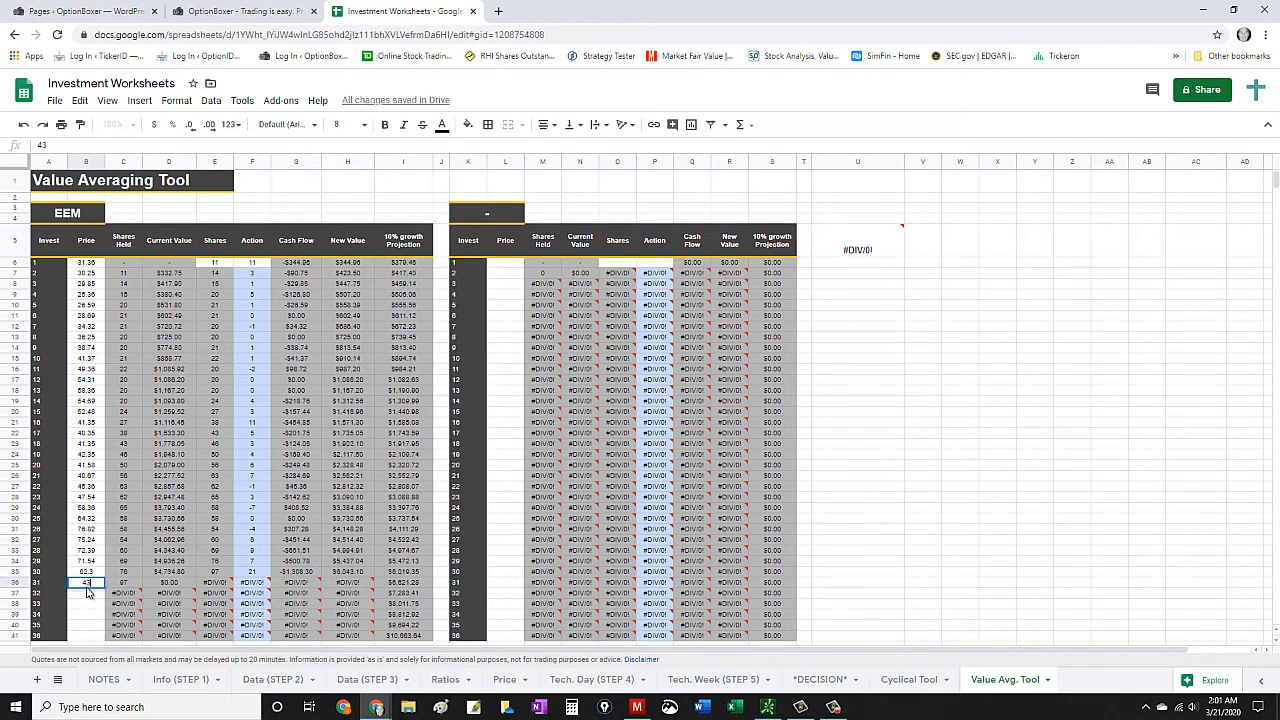
pyautogui.write('.24')
pyautogui.press('Return')
pyautogui.scroll(-1, 96, 566)
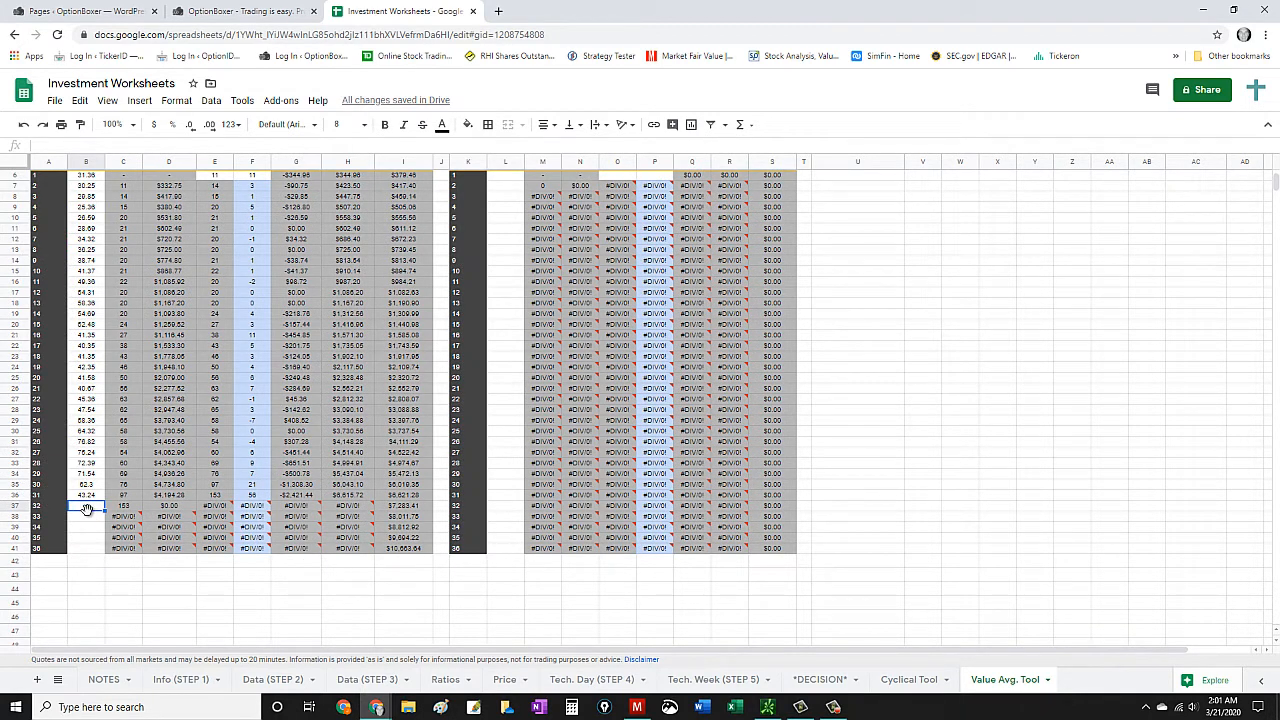
pyautogui.write('43.20')
pyautogui.press('Return')
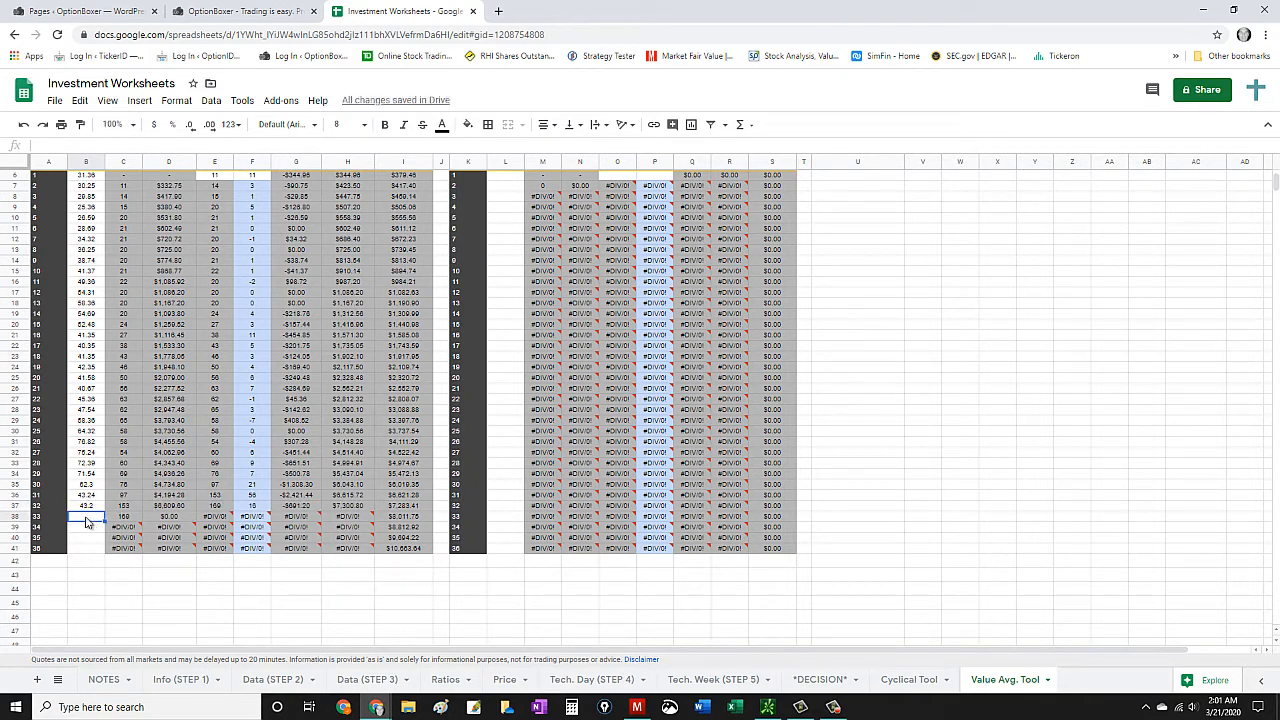
# - Enter the EEM prices 51.00 for investment 33 and 68.00 for investment 34
pyautogui.write('51.00')
pyautogui.press('Return')
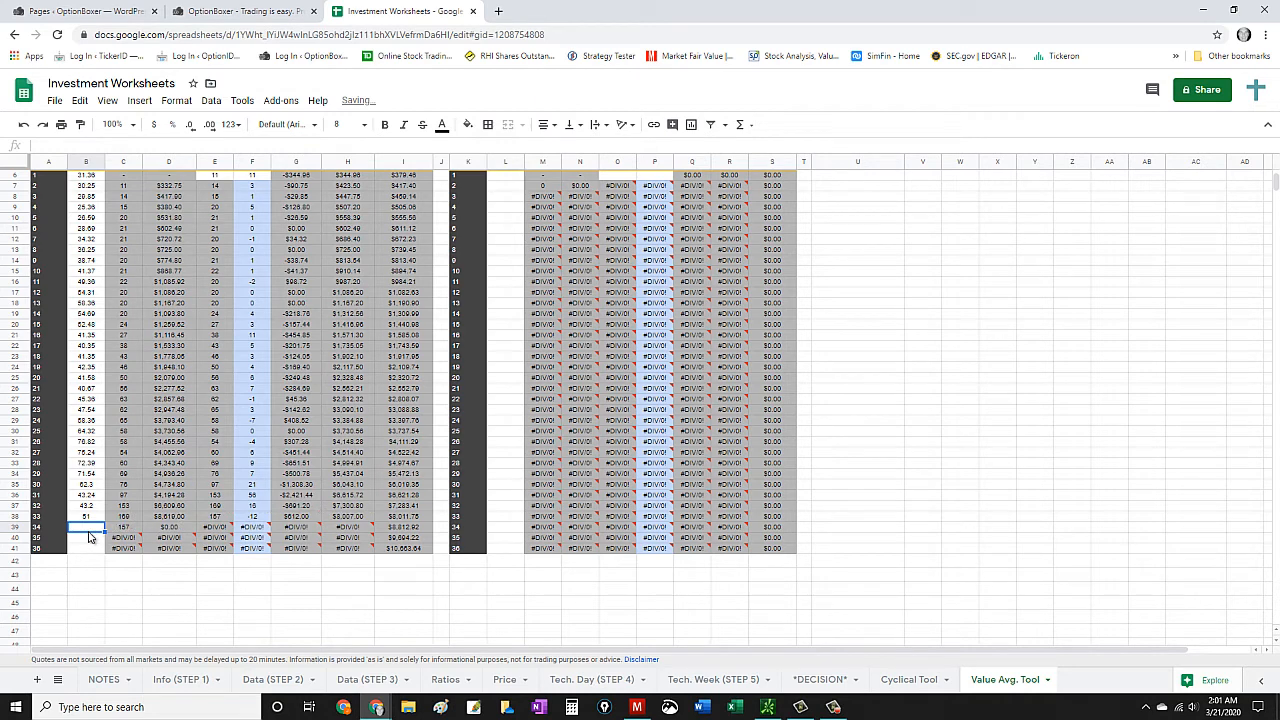
pyautogui.write('68')
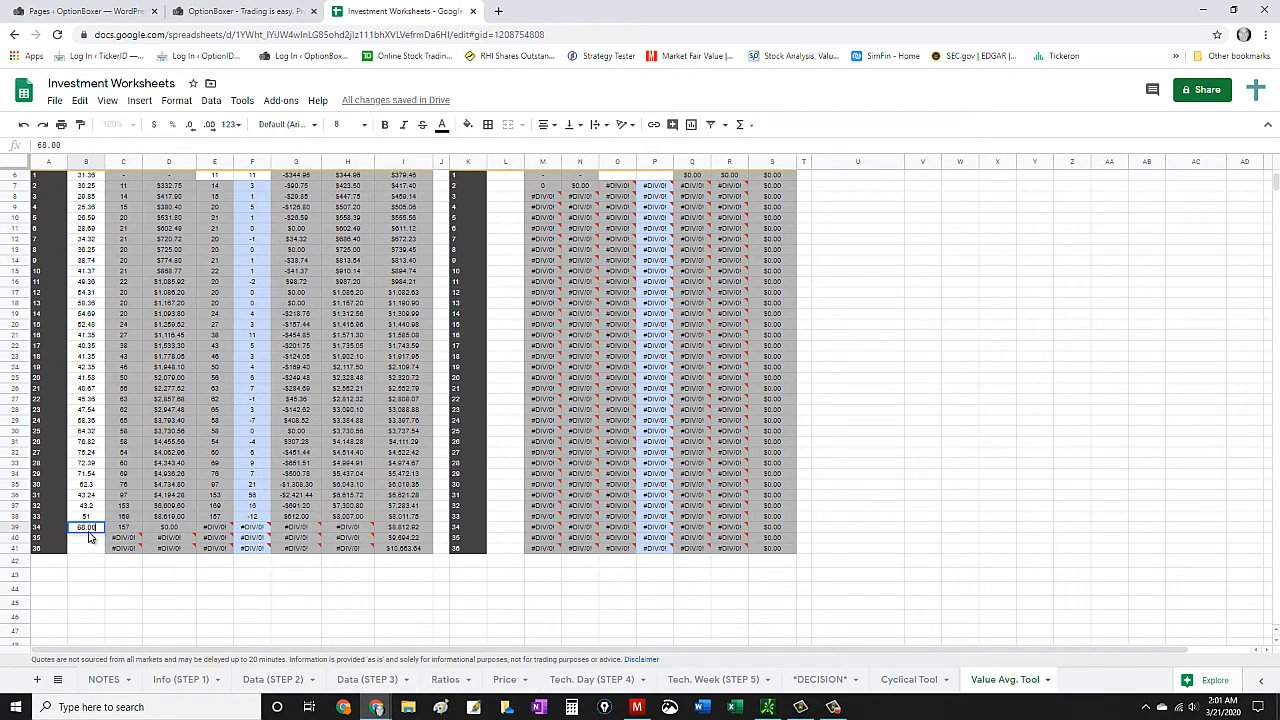
pyautogui.write('.00')
pyautogui.press('Return')
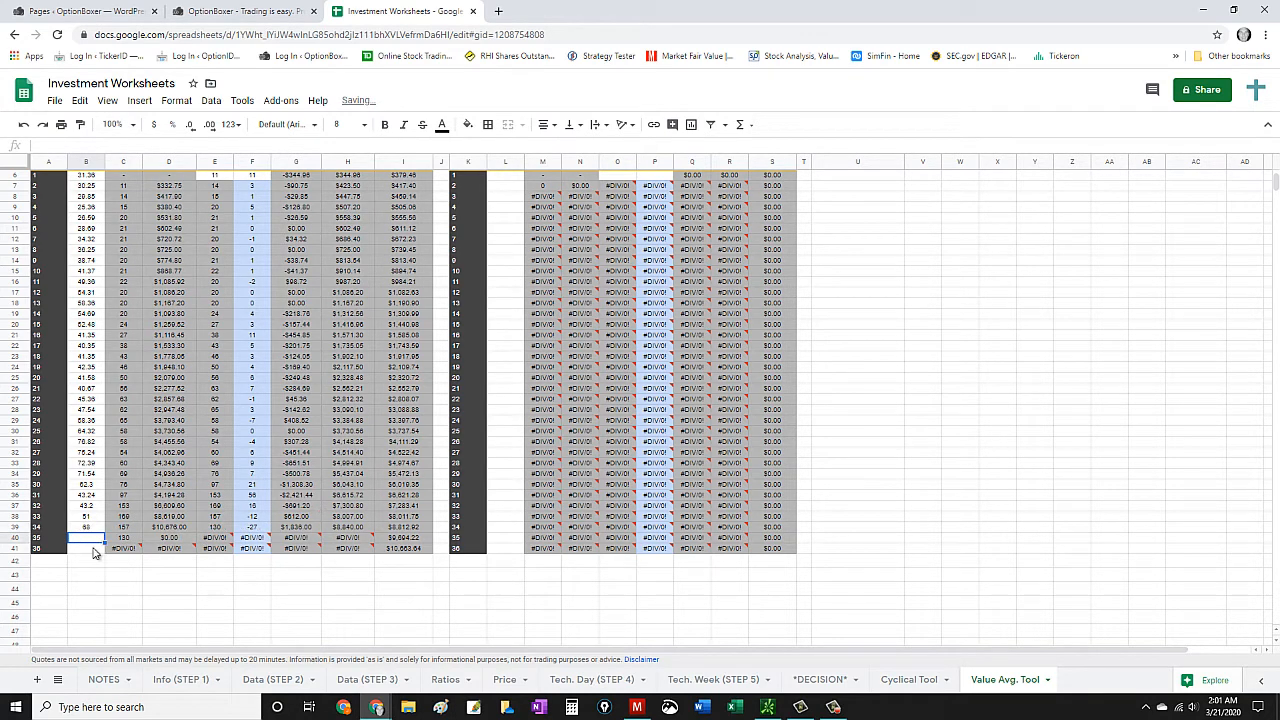
# - Enter the EEM prices 72.34 for investment 35 and 72.58 for investment 36
pyautogui.write('72')
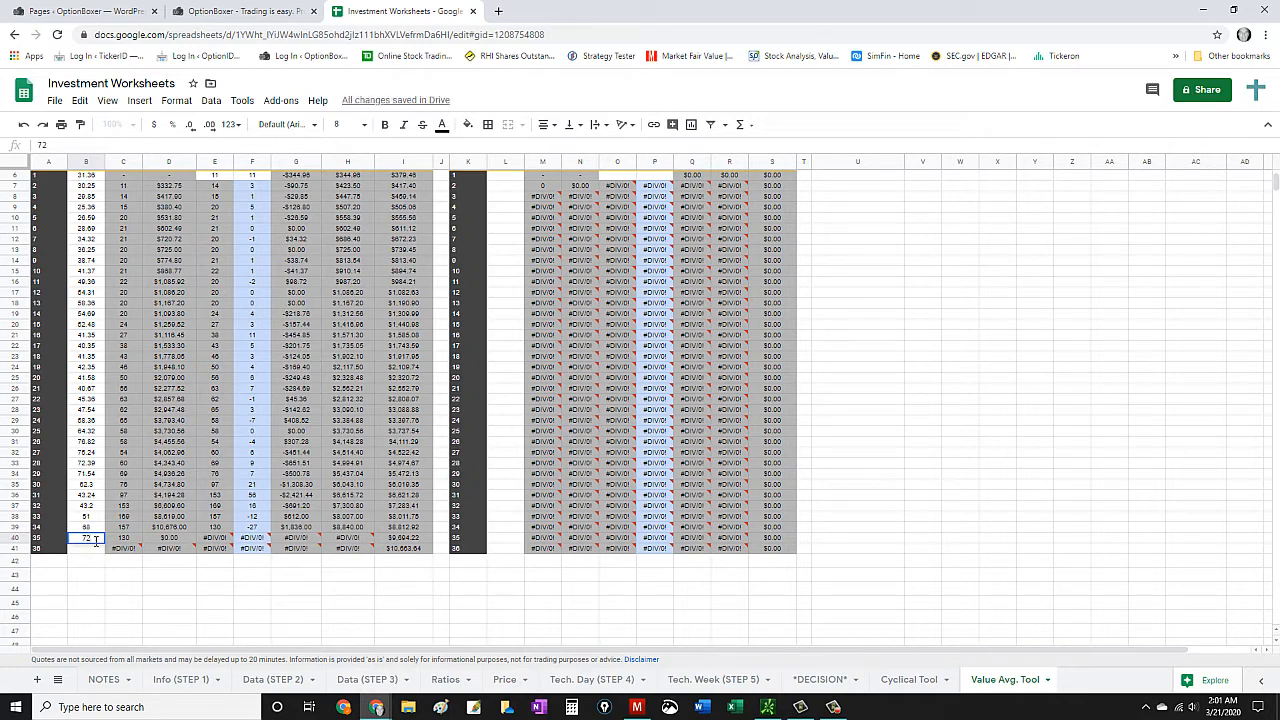
pyautogui.write('.34')
pyautogui.press('Return')
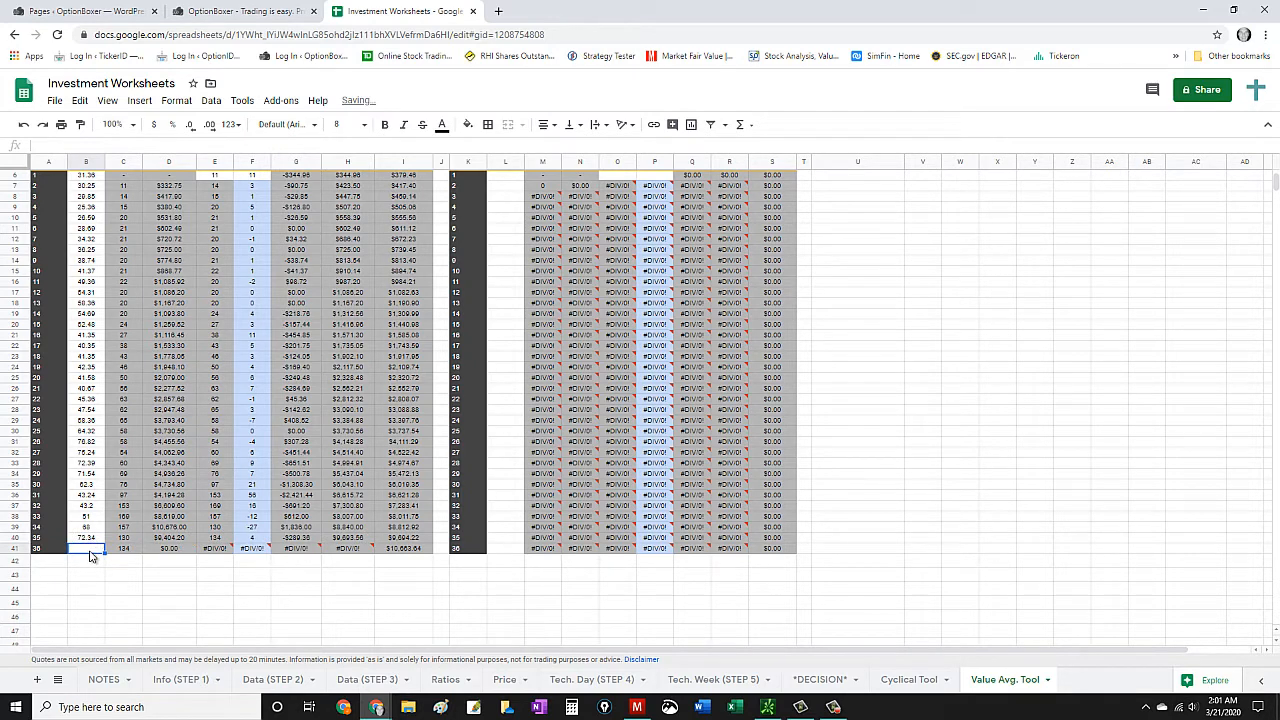
pyautogui.write('72.58')
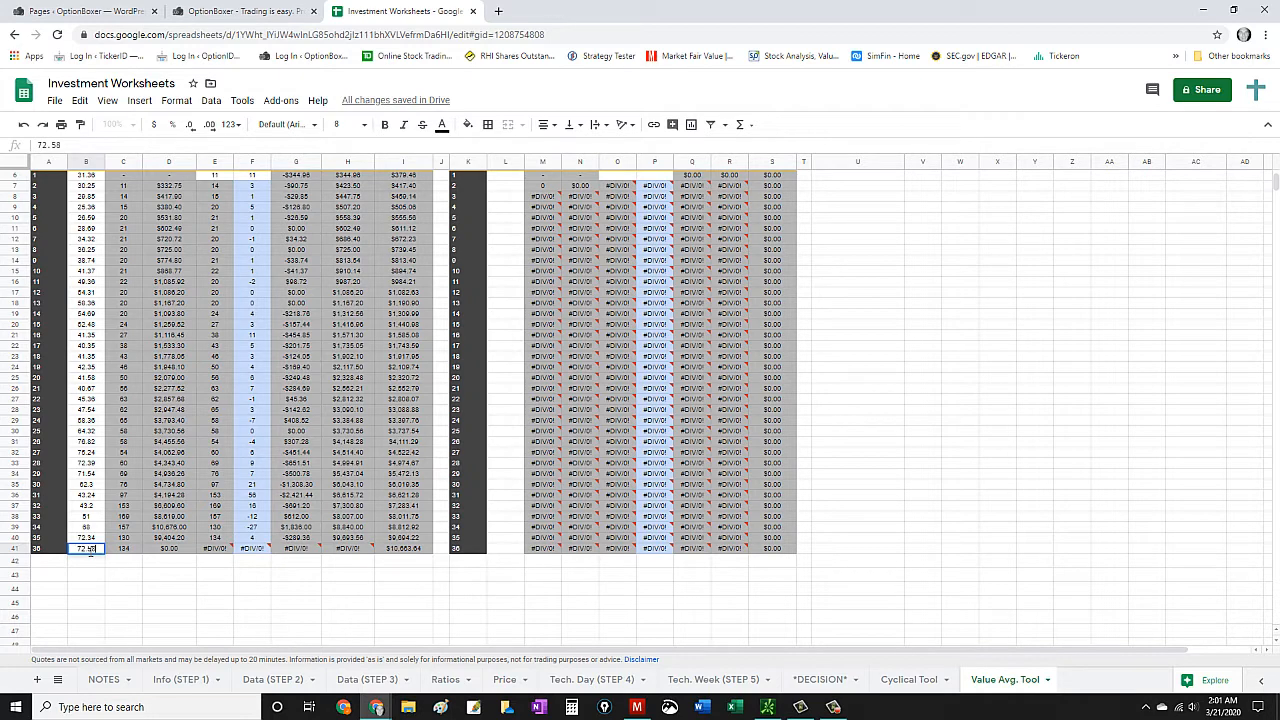
pyautogui.click(88, 516)
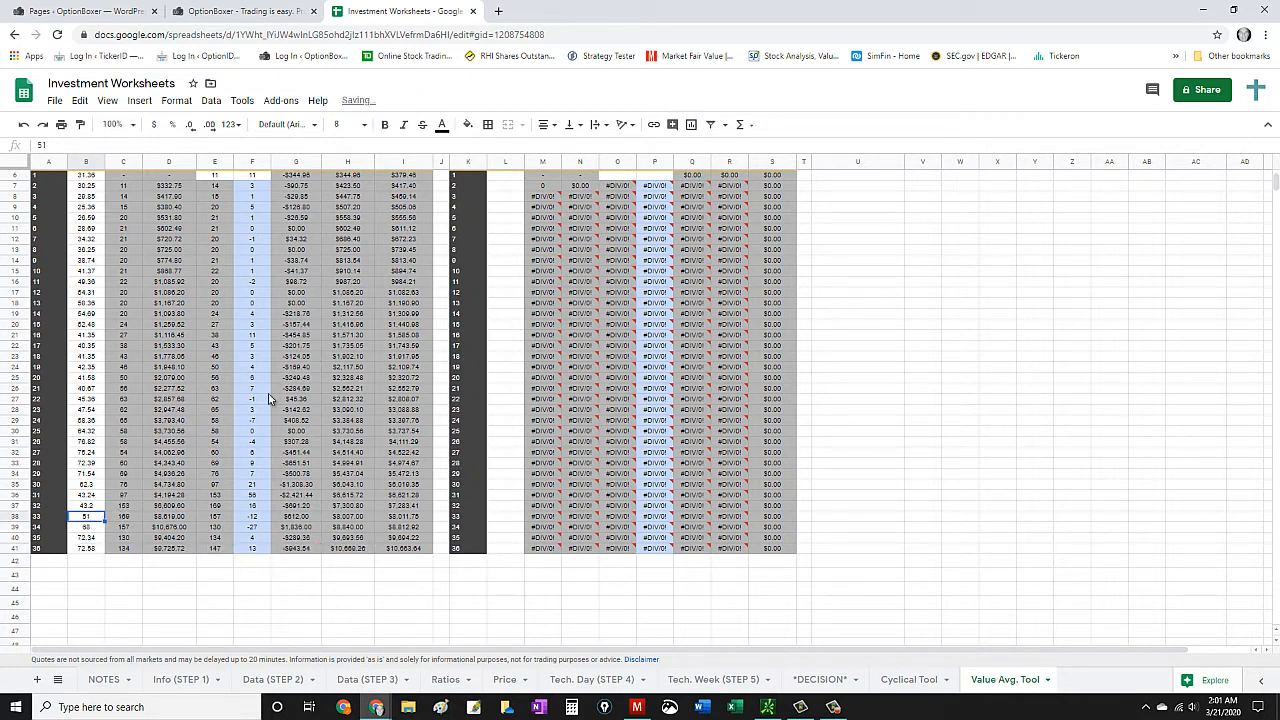
# - Try to average the cash flow by changing the formula in U5 to =sum((G6:G41)/36)
pyautogui.scroll(2, 268, 398)
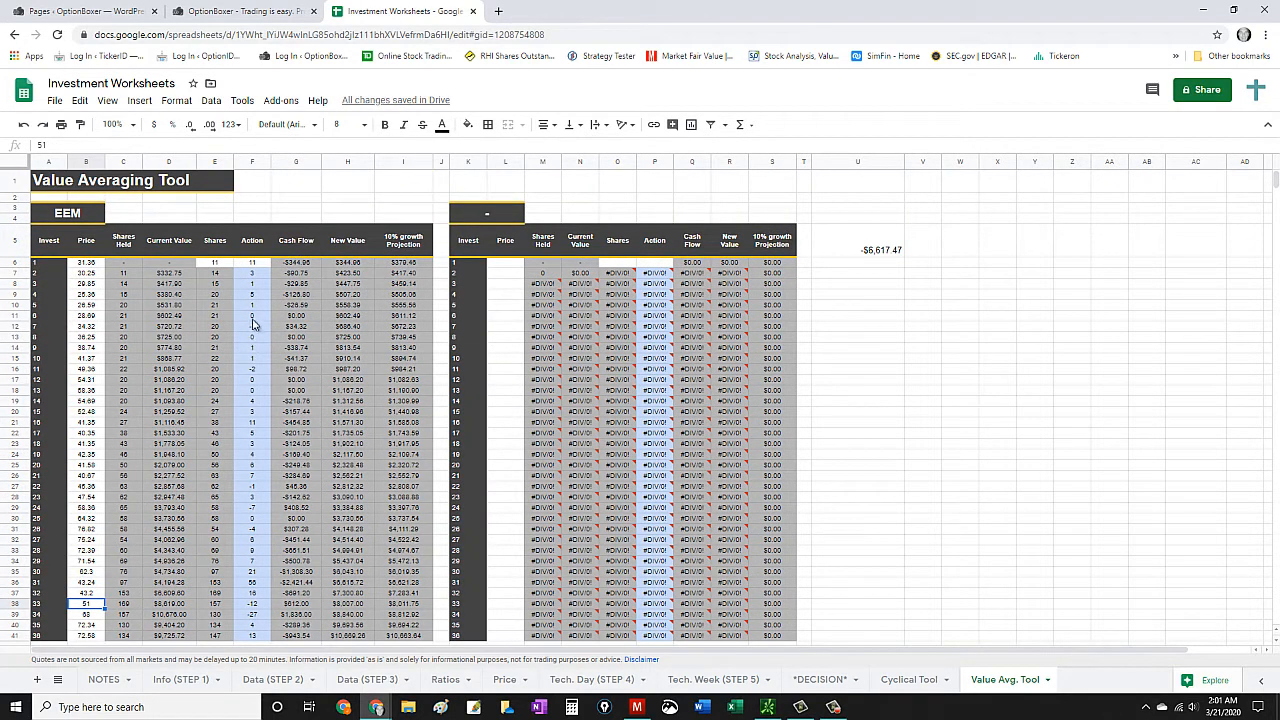
pyautogui.scroll(-2, 256, 270)
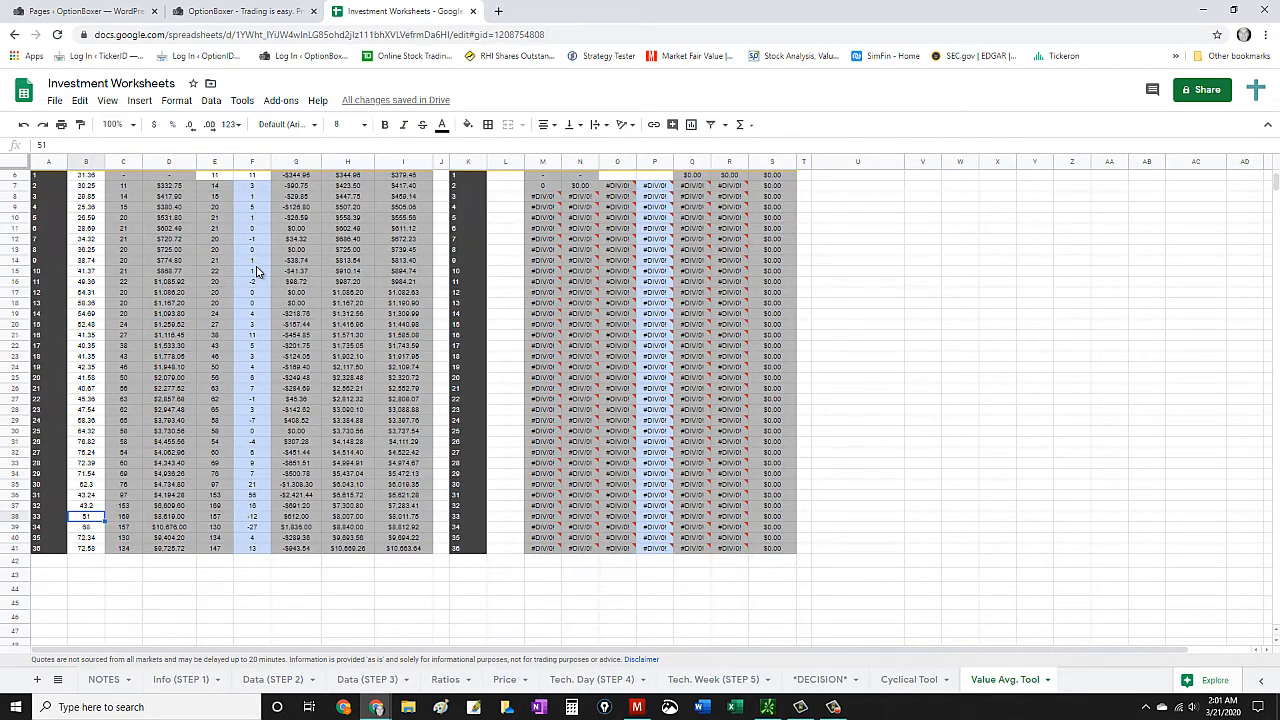
pyautogui.scroll(1, 256, 270)
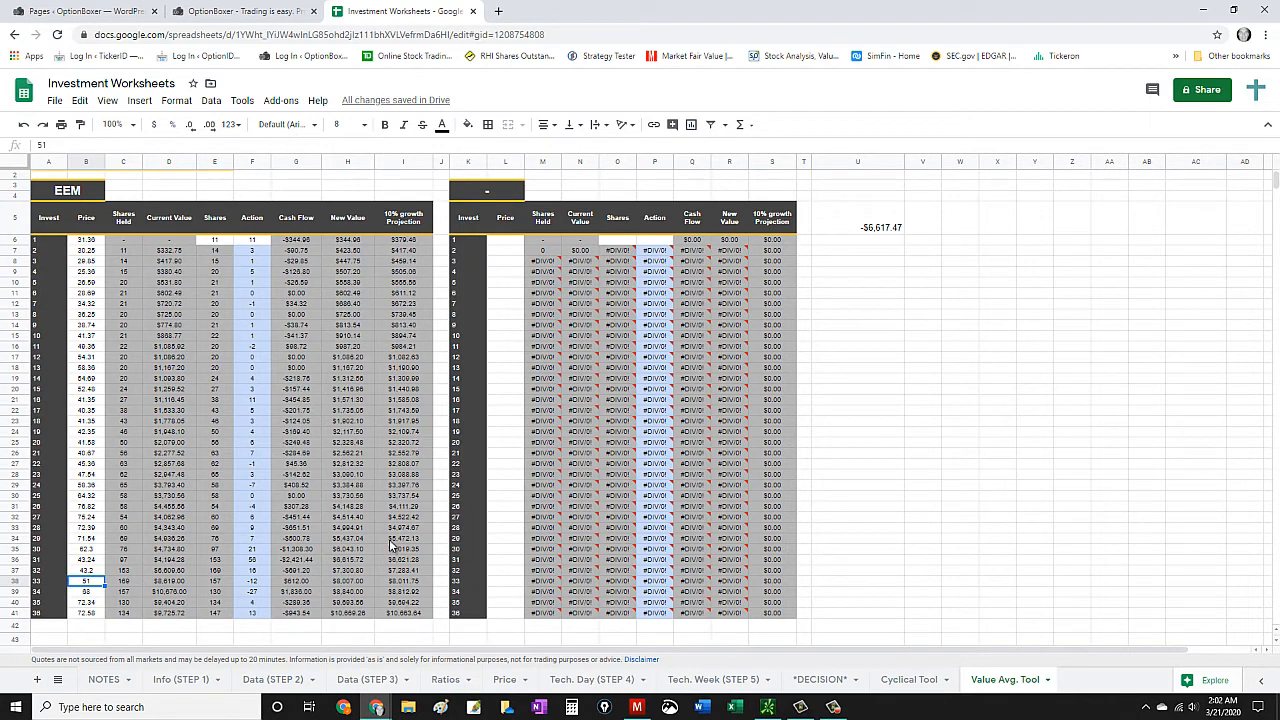
pyautogui.click(892, 235)
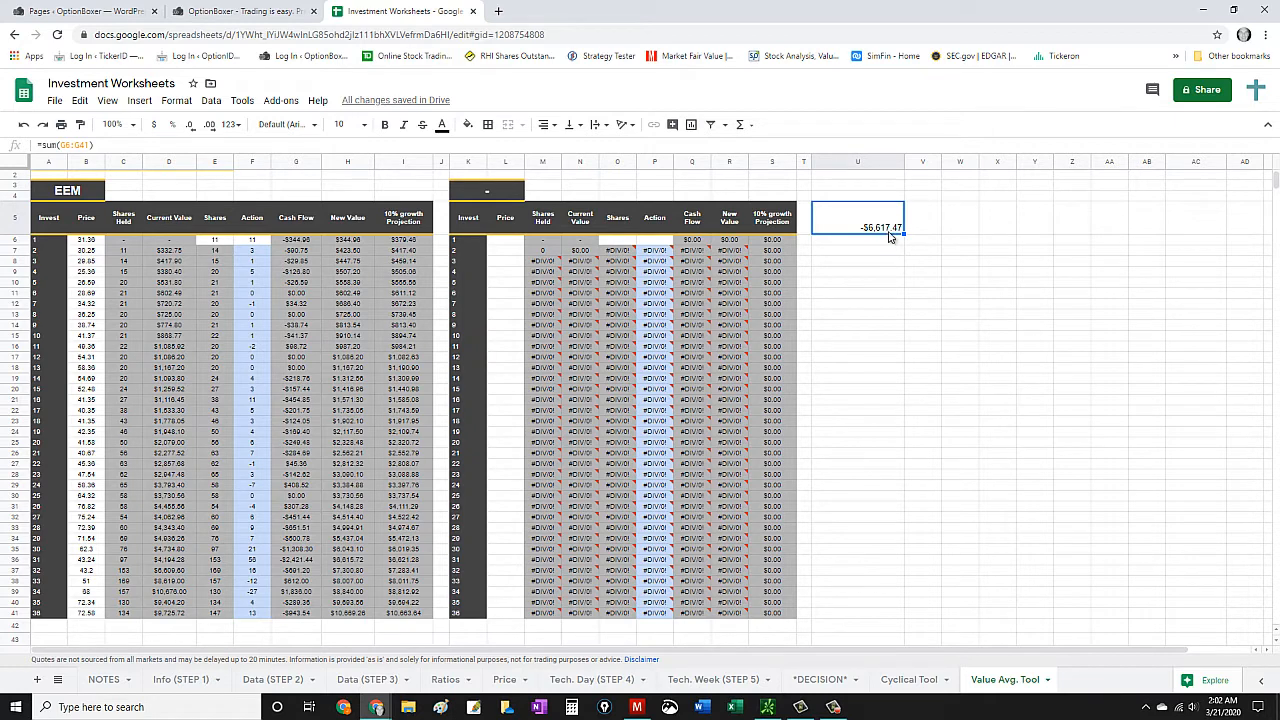
pyautogui.click(130, 146)
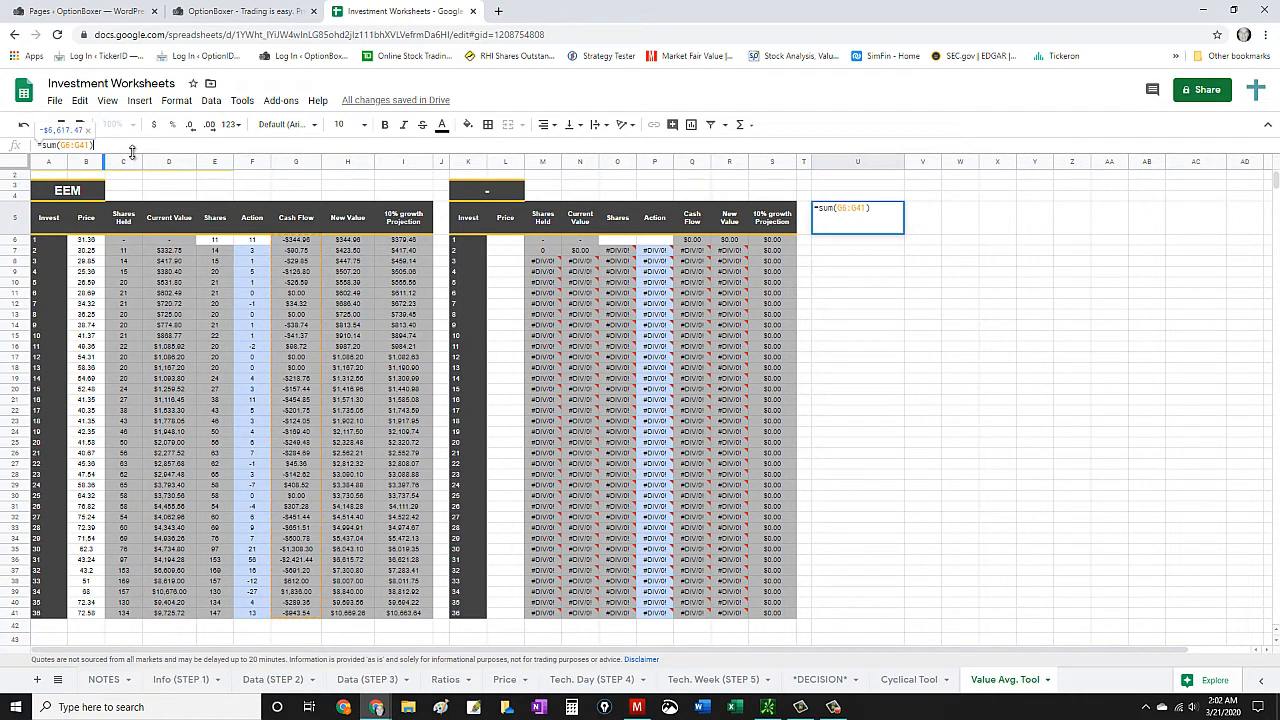
pyautogui.click(91, 146)
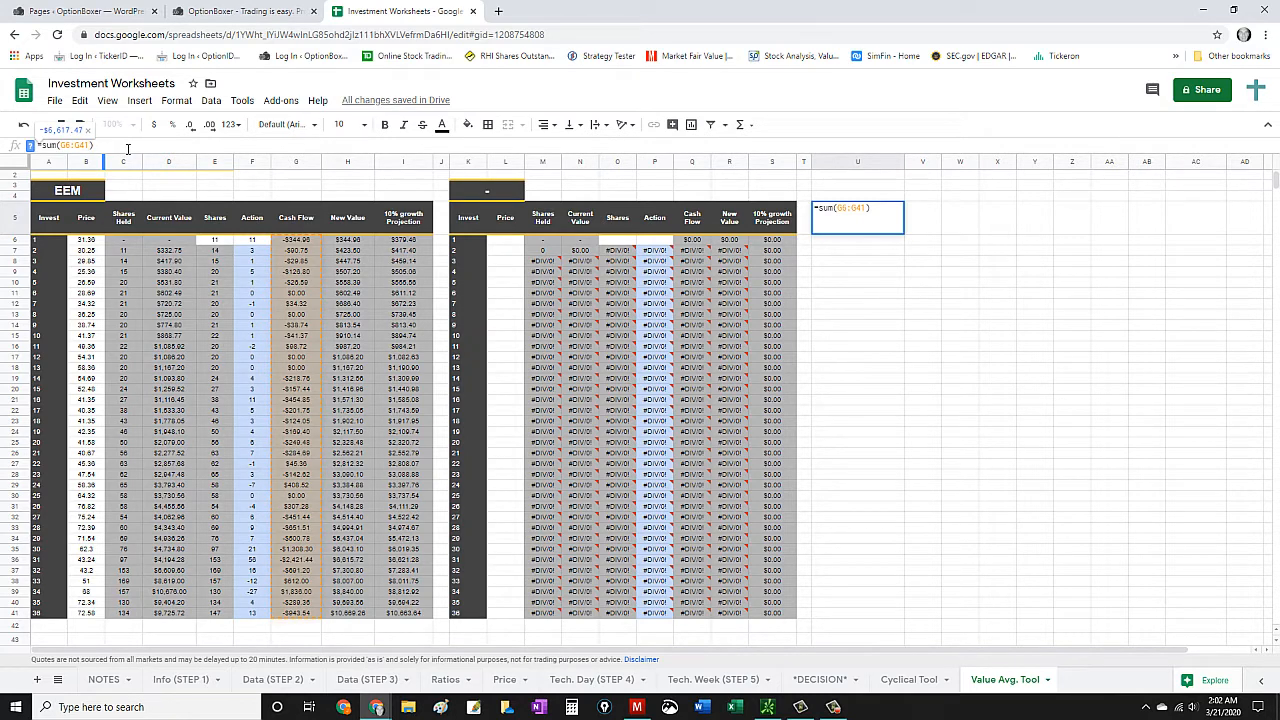
pyautogui.write(')')
pyautogui.write('(')
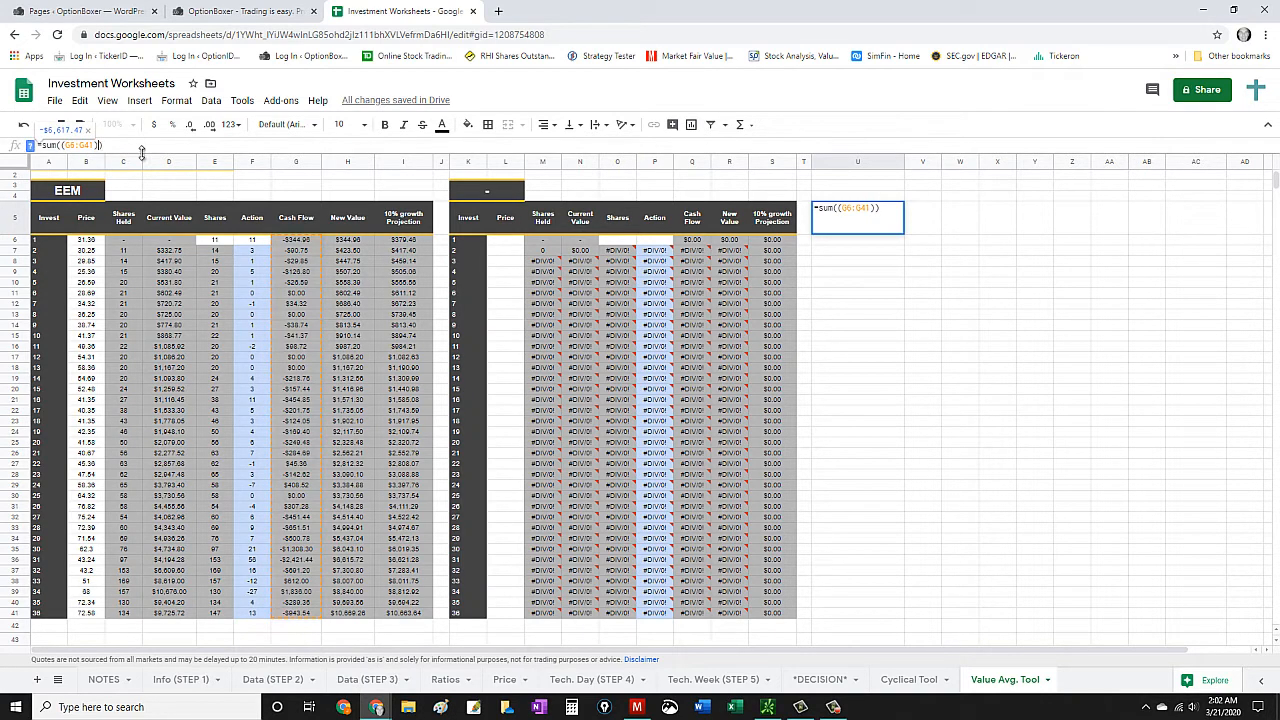
pyautogui.write('/36')
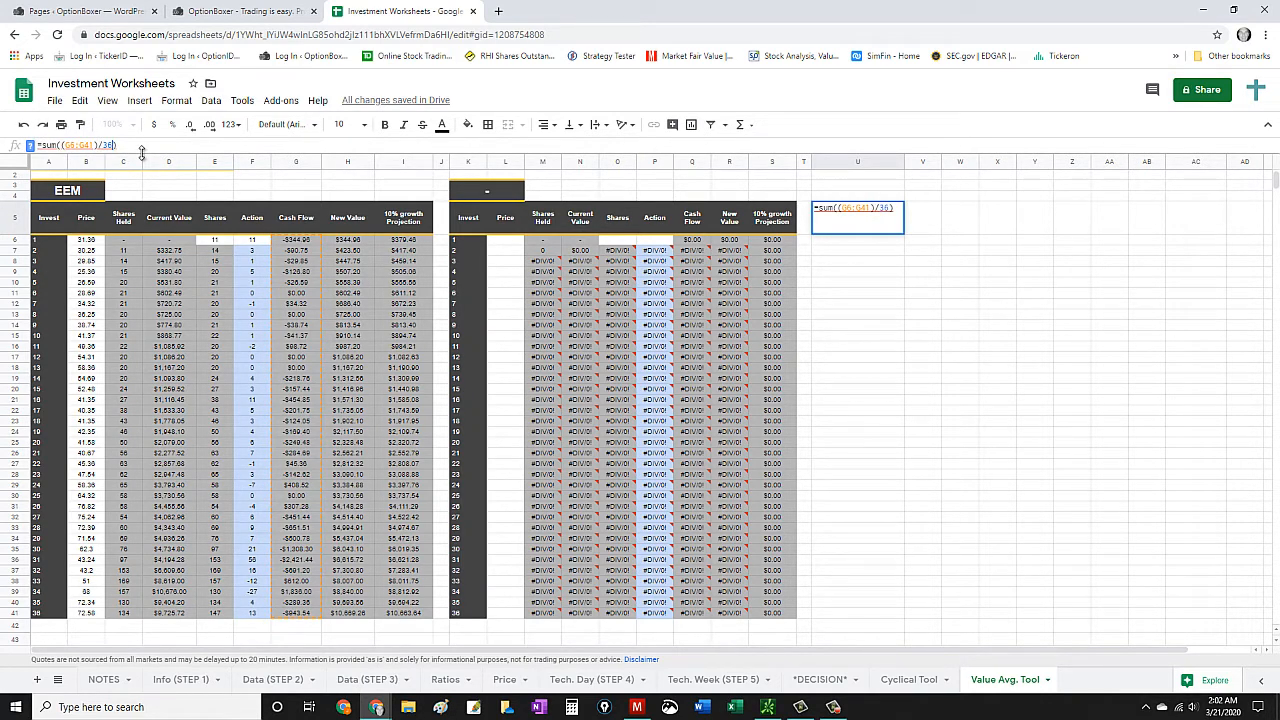
pyautogui.press('Return')
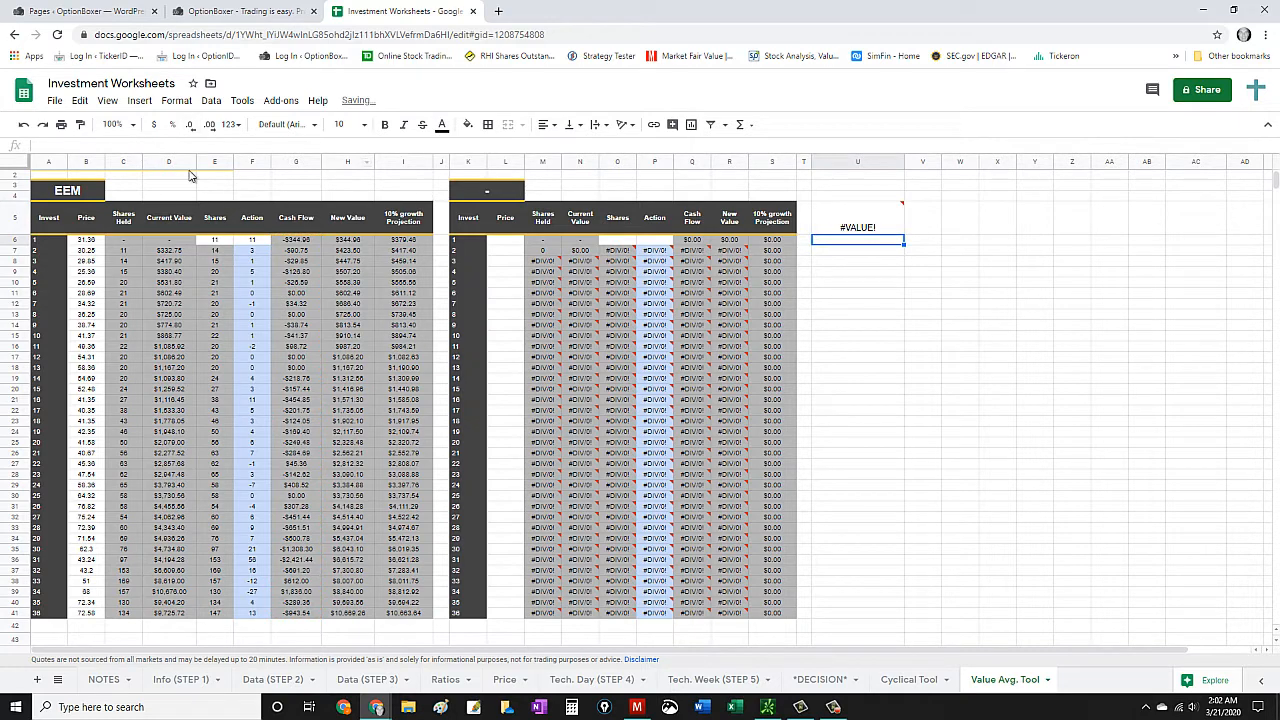
# - Remove the division by 36 from the formula in U5 so it only sums G6:G41
pyautogui.click(862, 230)
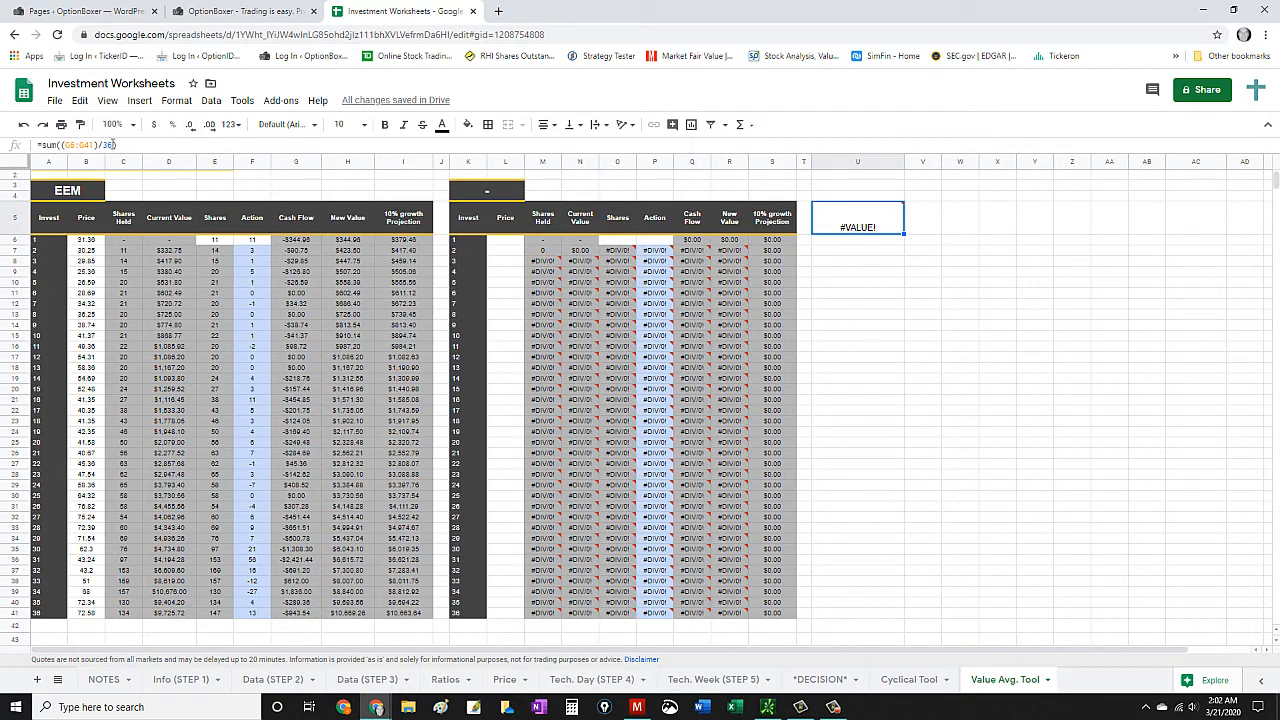
pyautogui.doubleClick(112, 145)
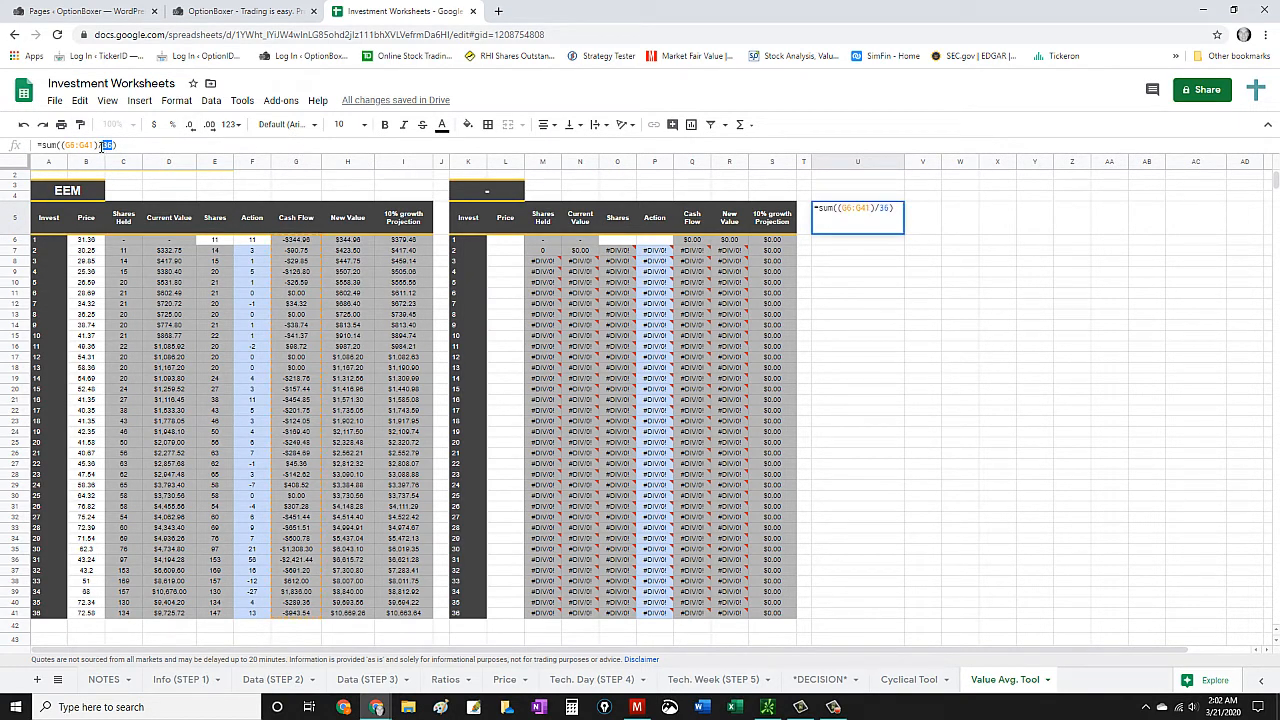
pyautogui.moveTo(101, 146); pyautogui.dragTo(98, 146)
pyautogui.press('BackSpace')
pyautogui.press('BackSpace')
pyautogui.press('Return')
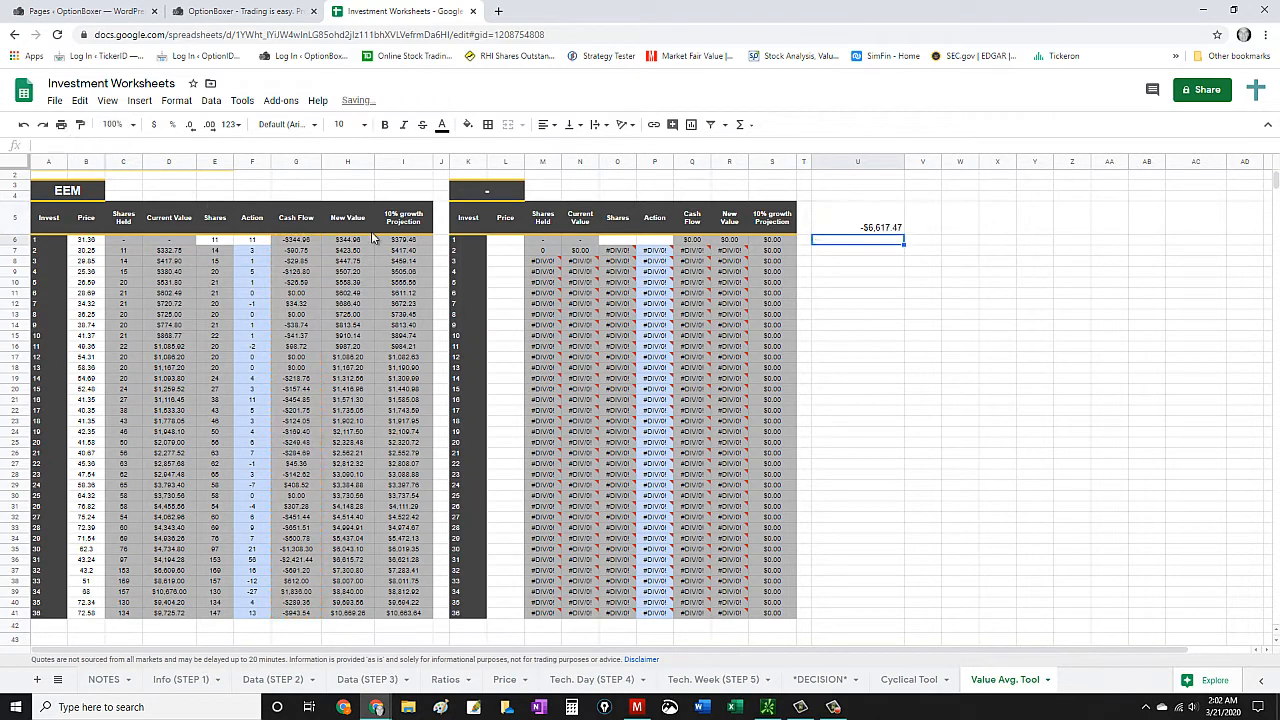
# - Divide the total cash flow by 32 in V5 with =U5/32 and widen column V to fit the value
pyautogui.click(921, 231)
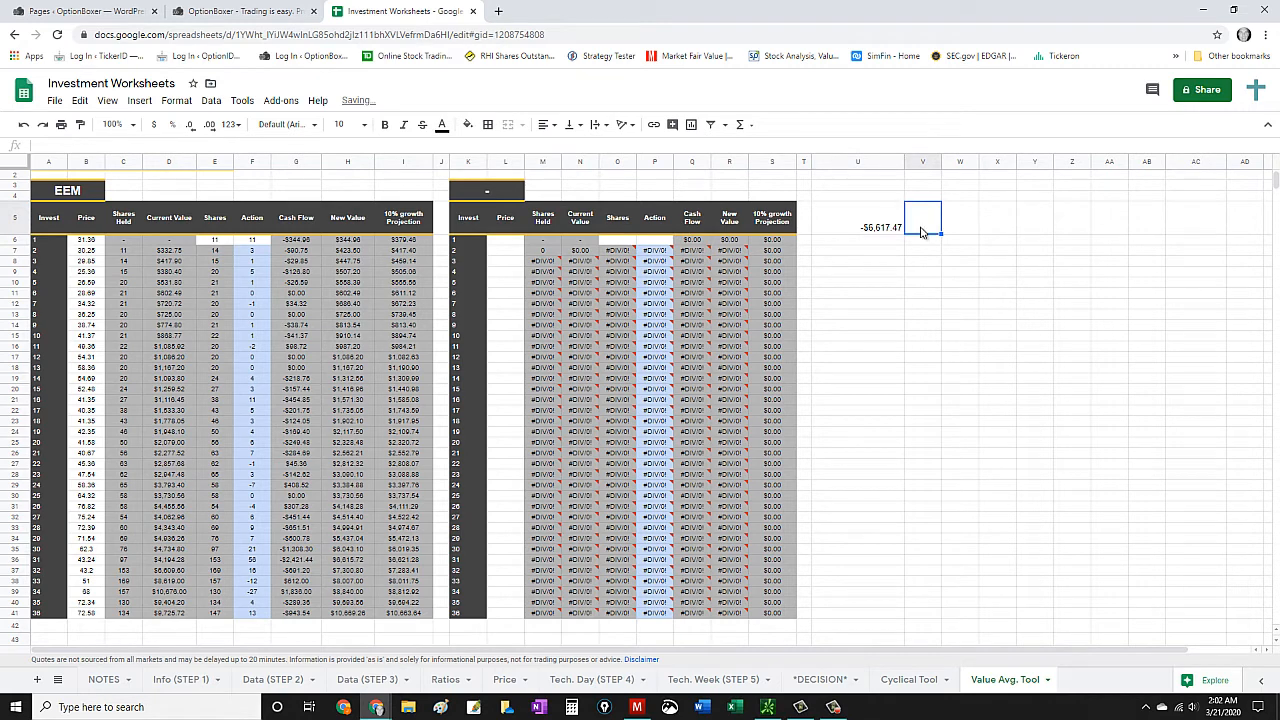
pyautogui.write('=')
pyautogui.press('Left')
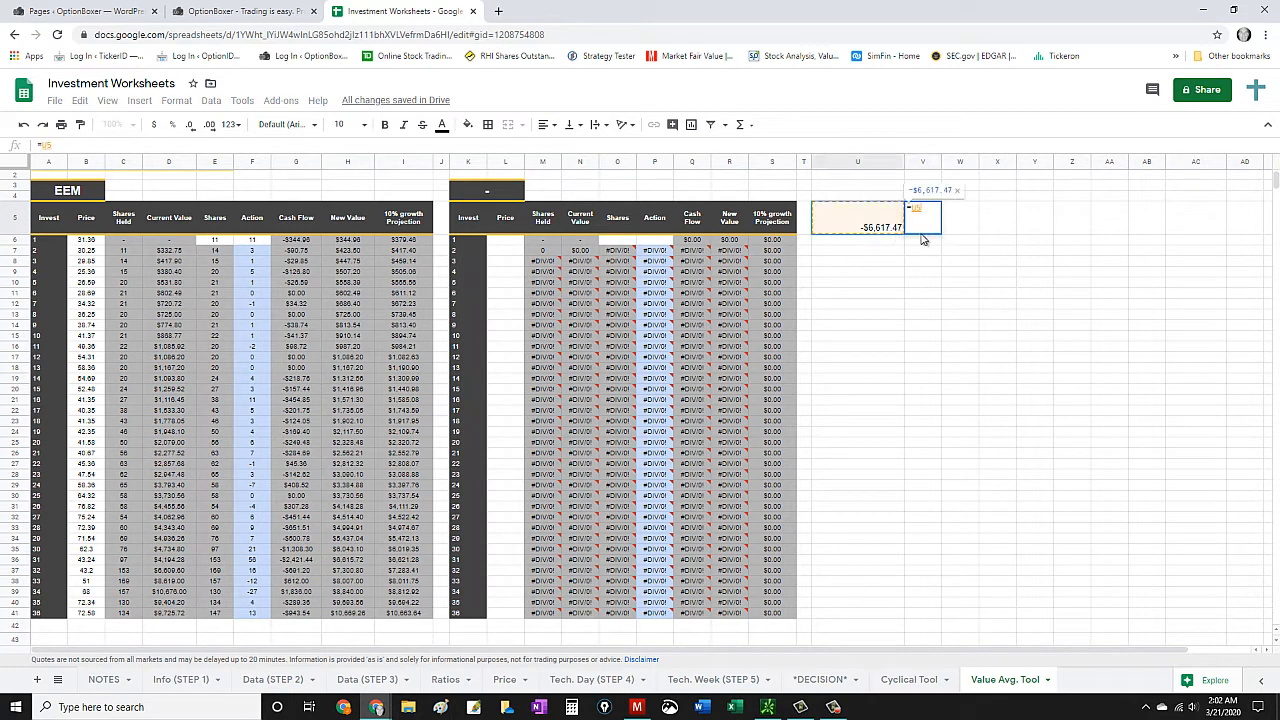
pyautogui.write('/32')
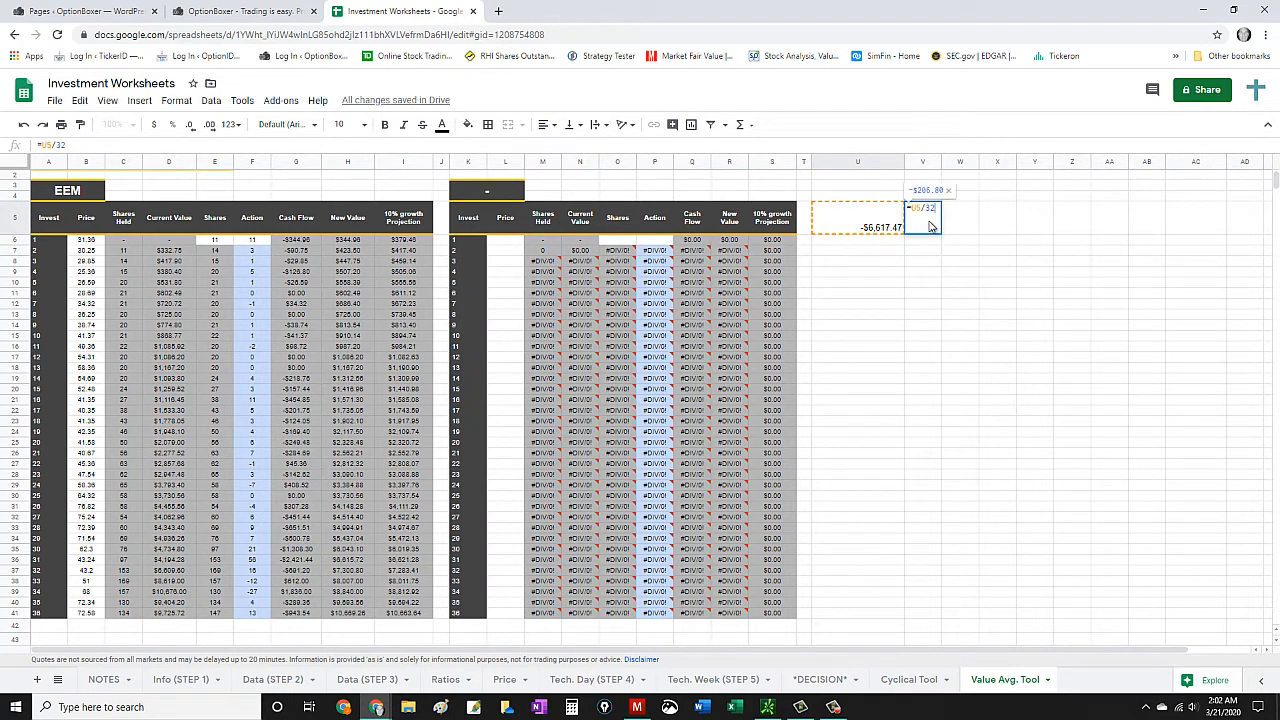
pyautogui.press('Return')
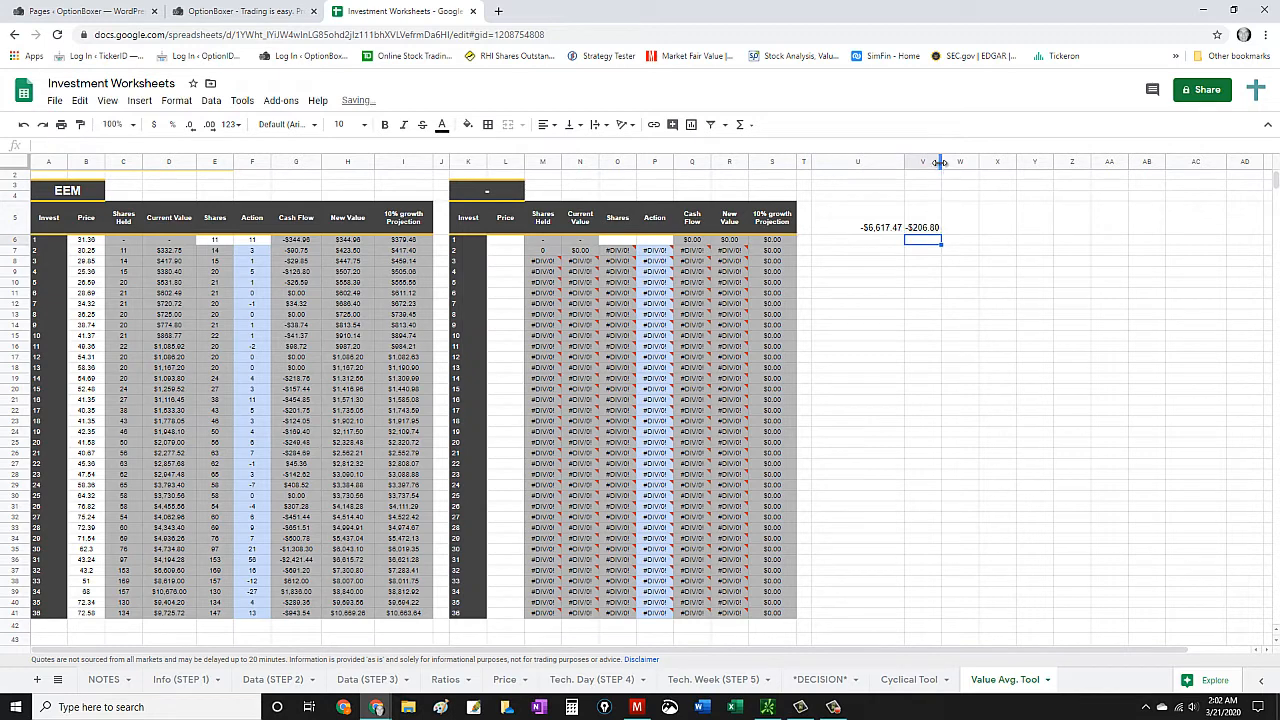
pyautogui.moveTo(941, 161); pyautogui.dragTo(961, 161)
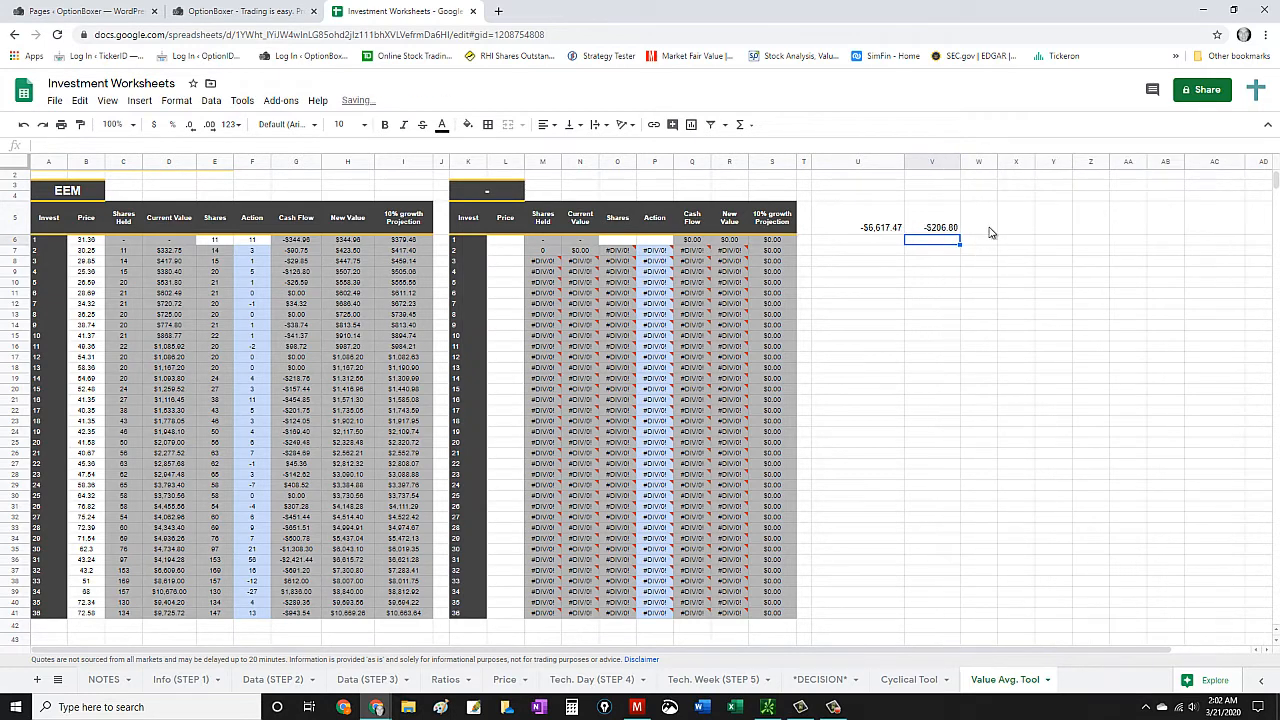
pyautogui.click(937, 256)
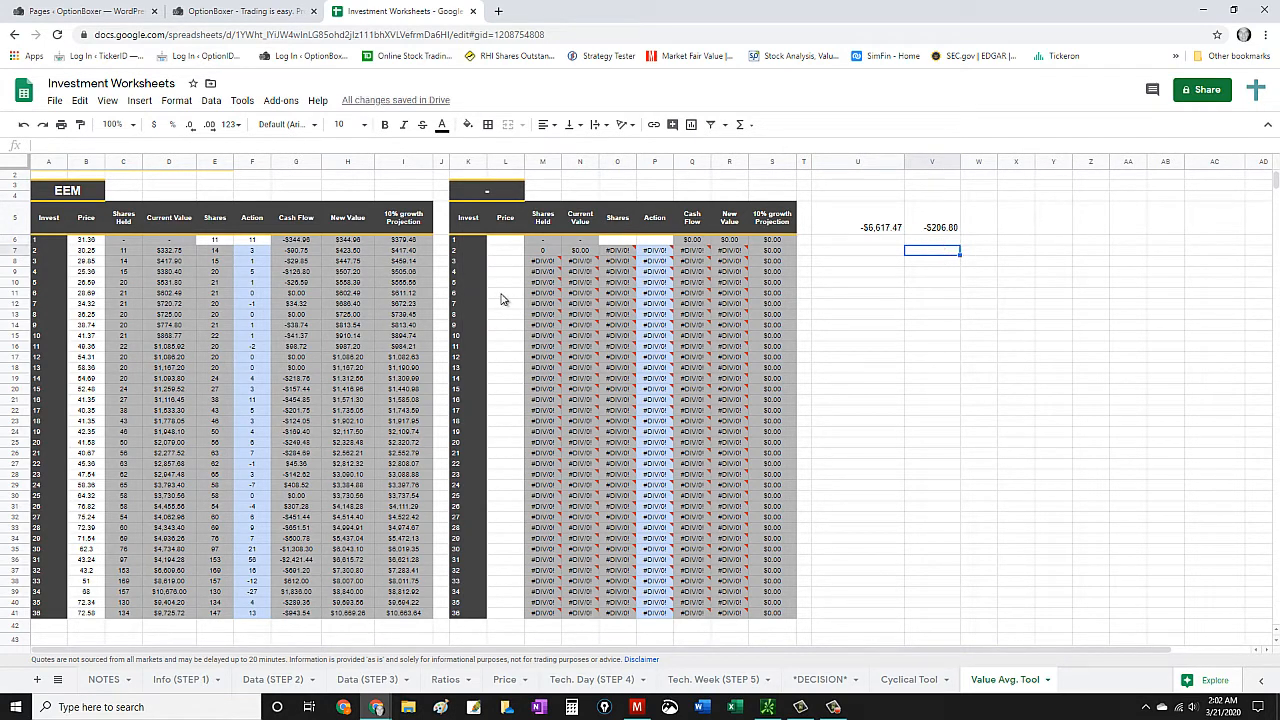
# - Compare the total cash flow and its average with the EEM prices, new values and 10% growth projection across all 36 investments
pyautogui.scroll(-2, 318, 313)
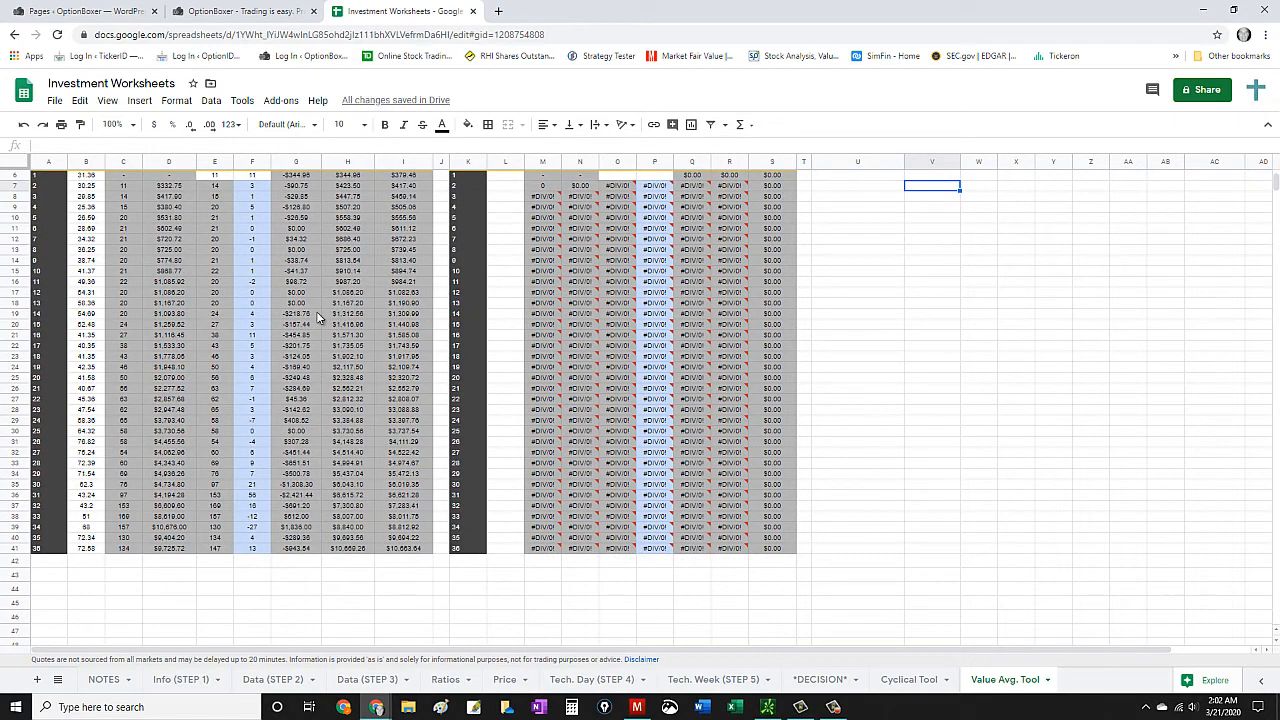
pyautogui.scroll(3, 970, 272)
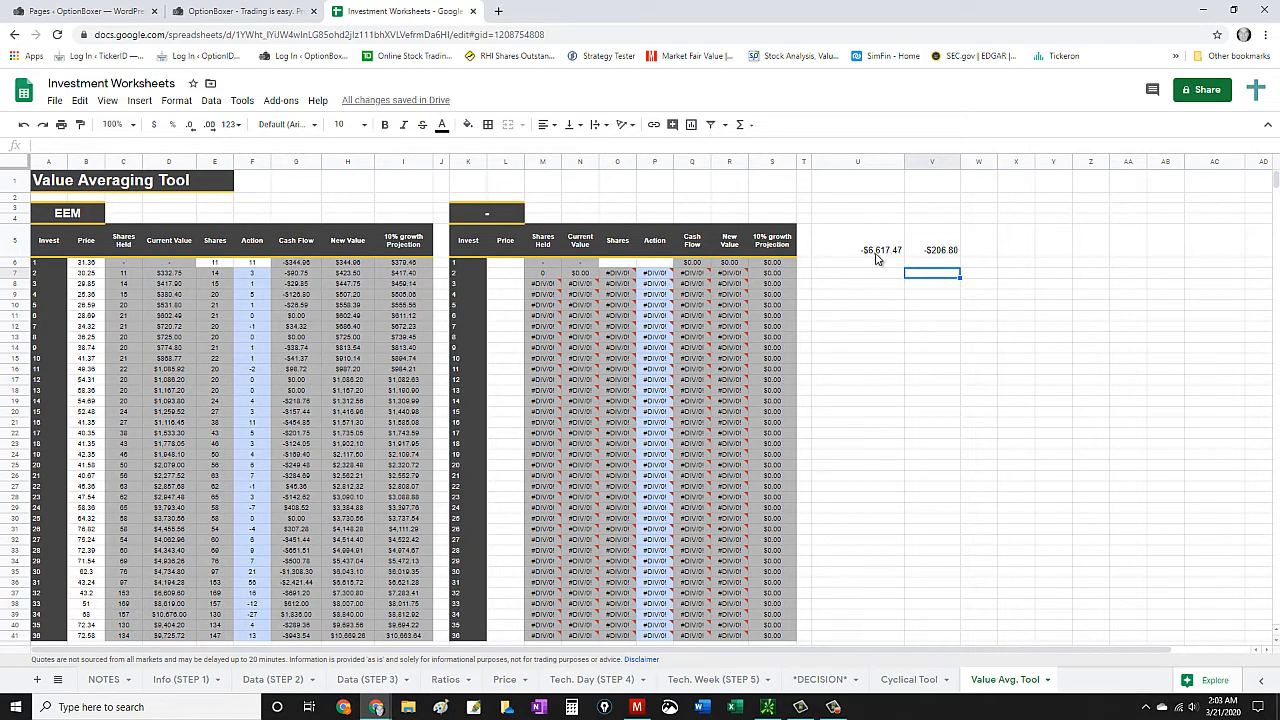
pyautogui.scroll(-2, 486, 400)
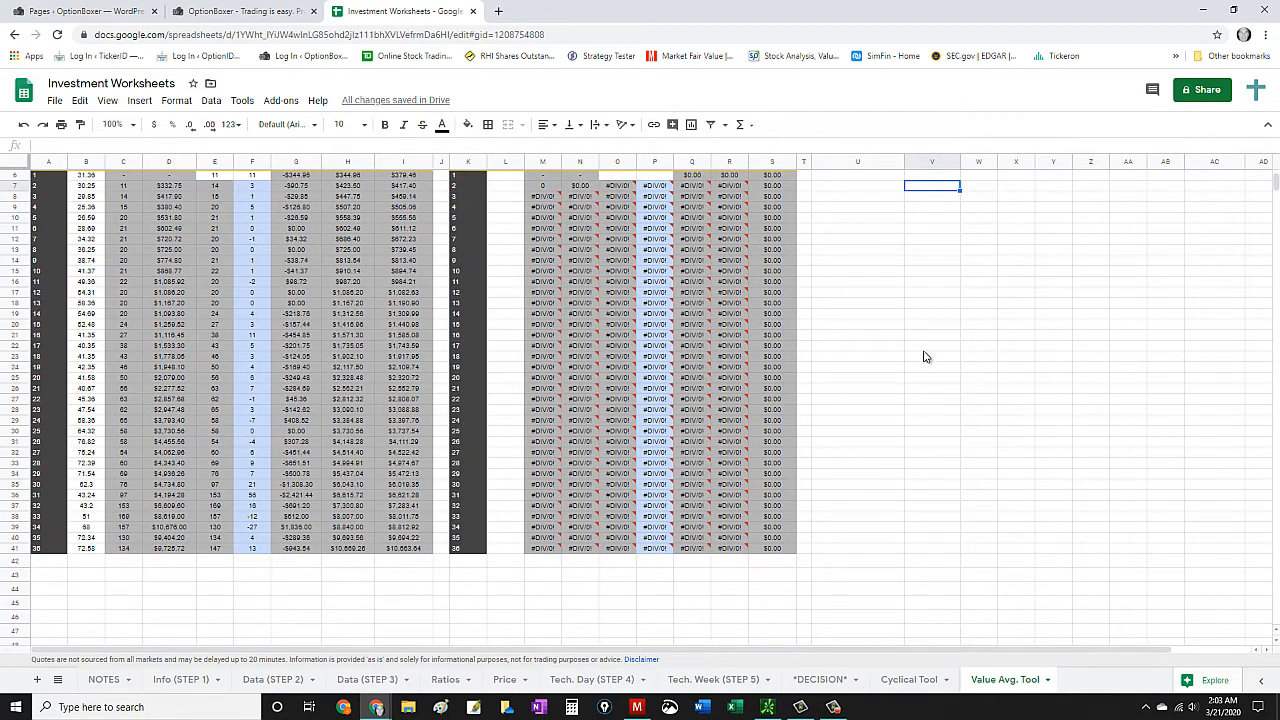
pyautogui.scroll(2, 926, 357)
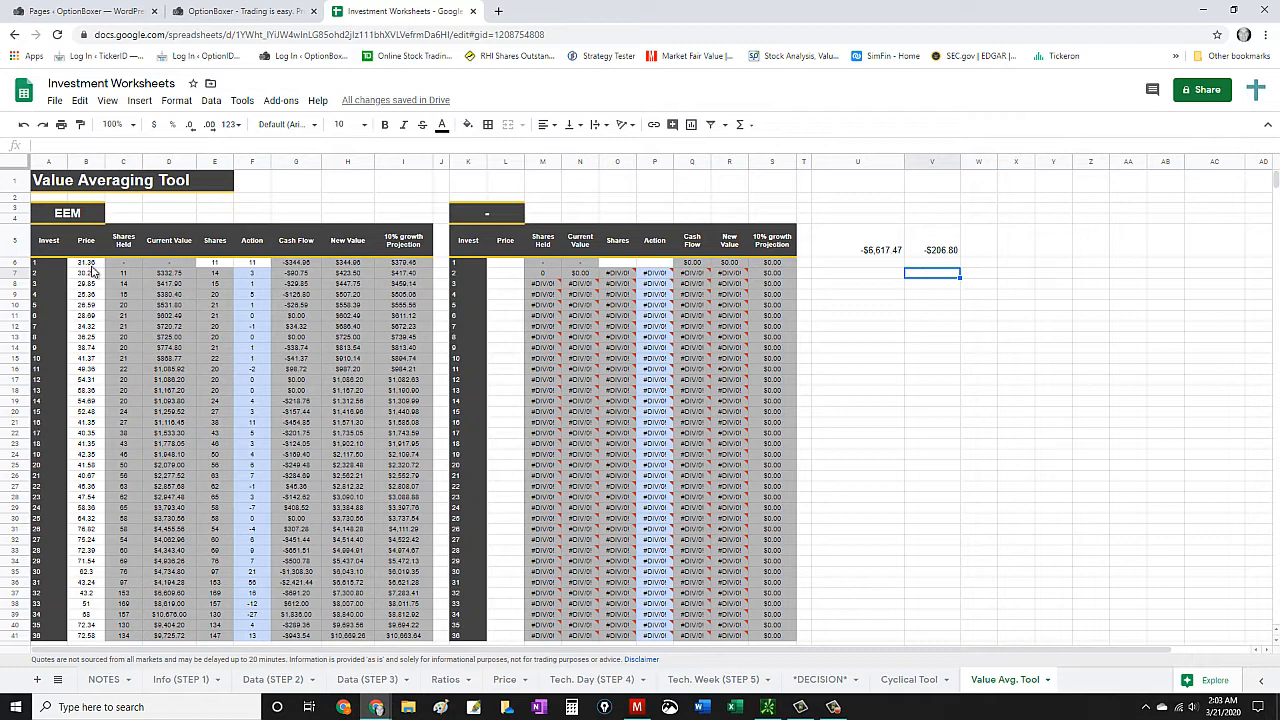
pyautogui.scroll(-2, 90, 430)
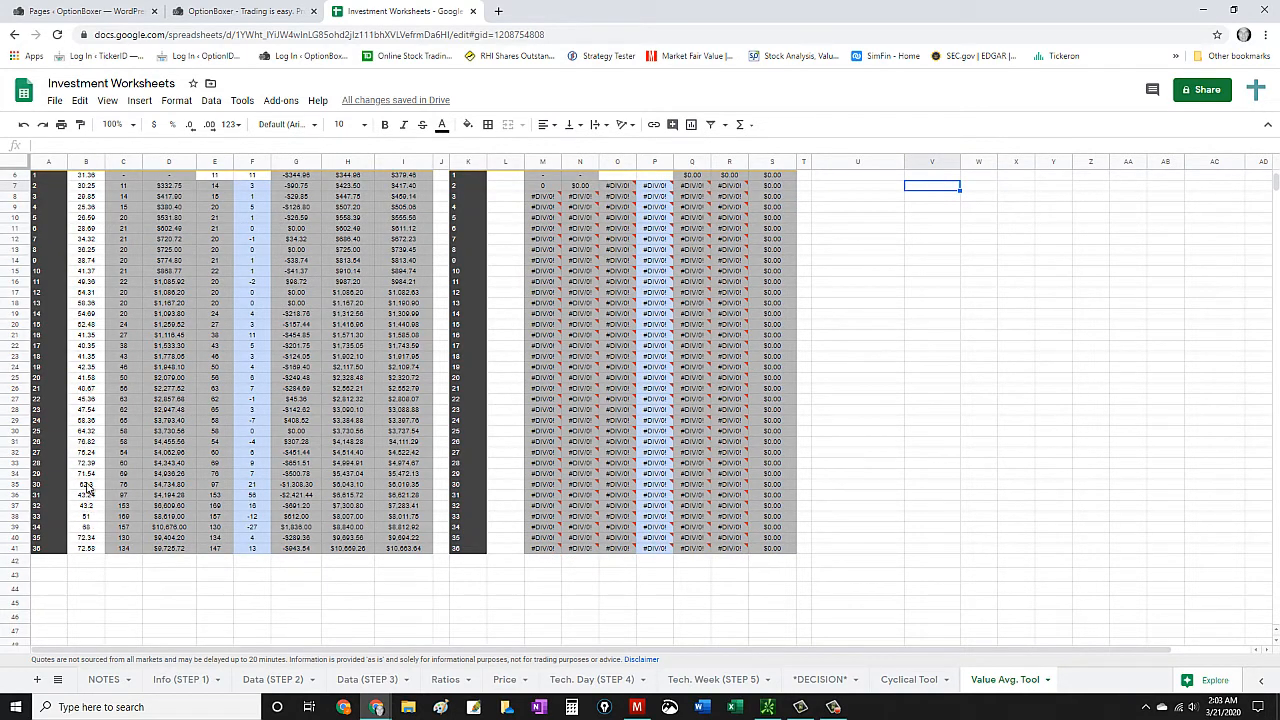
pyautogui.scroll(2, 87, 415)
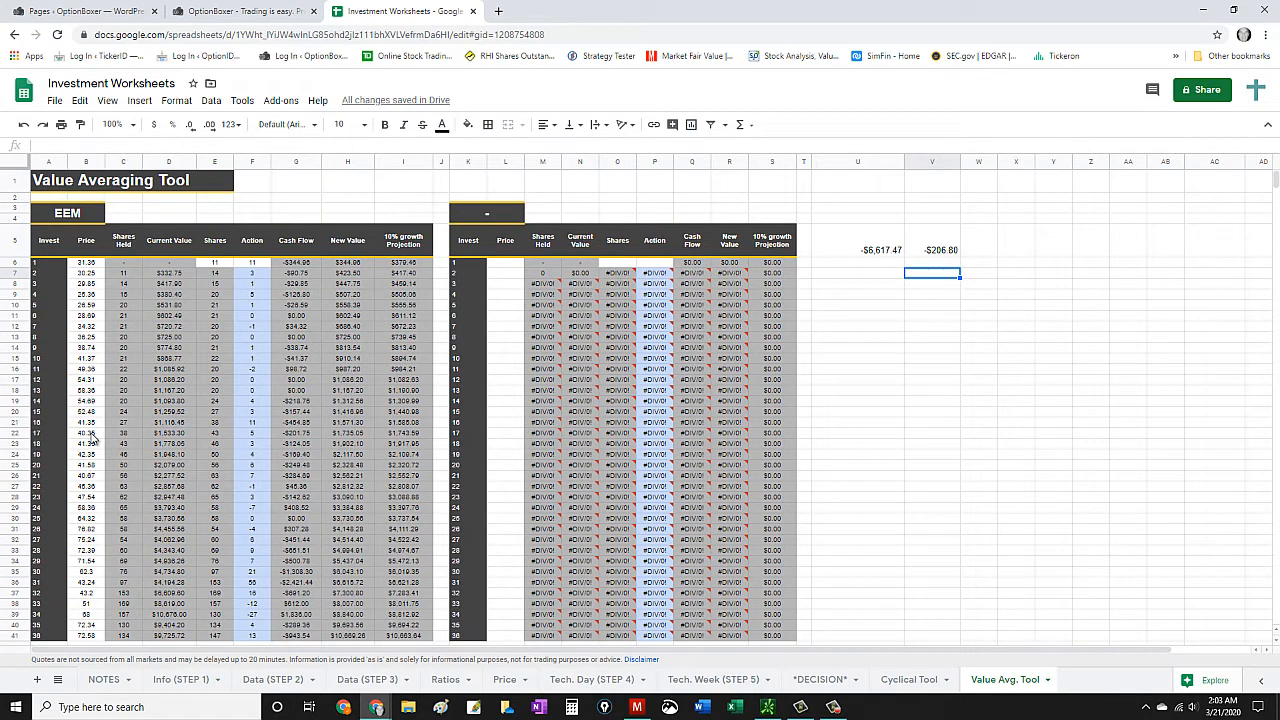
pyautogui.scroll(-2, 92, 437)
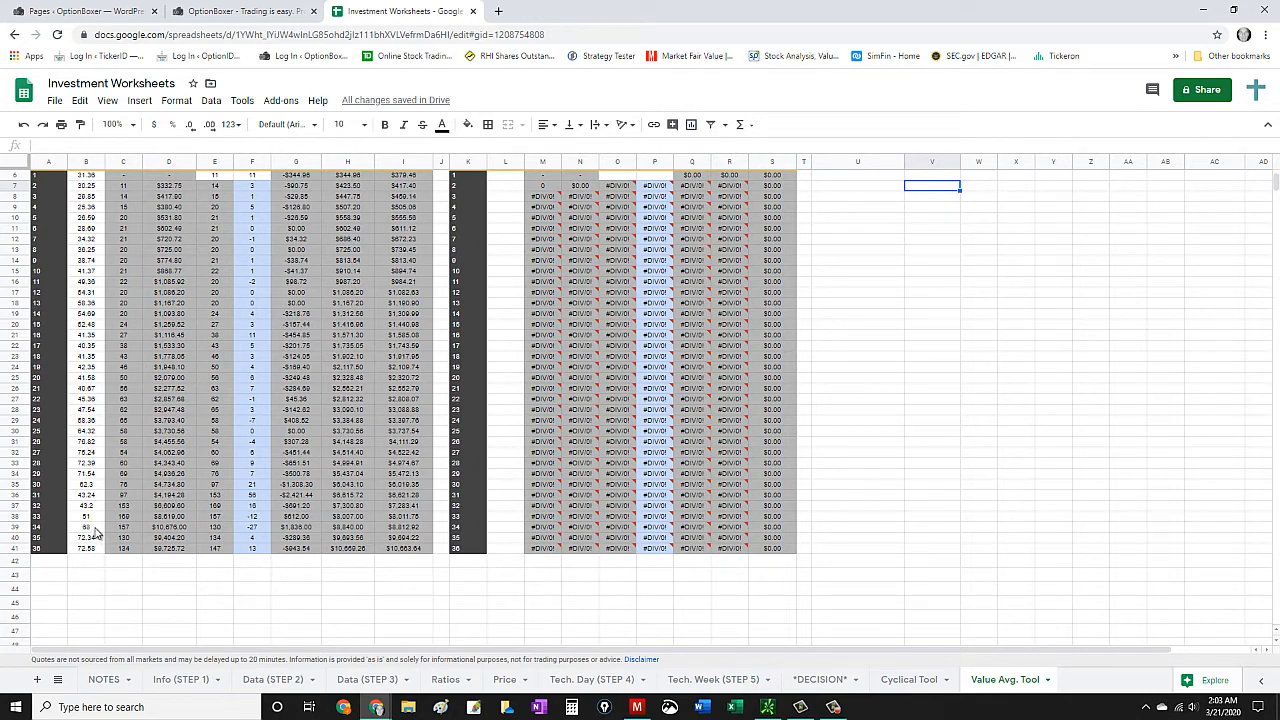
pyautogui.scroll(2, 96, 535)
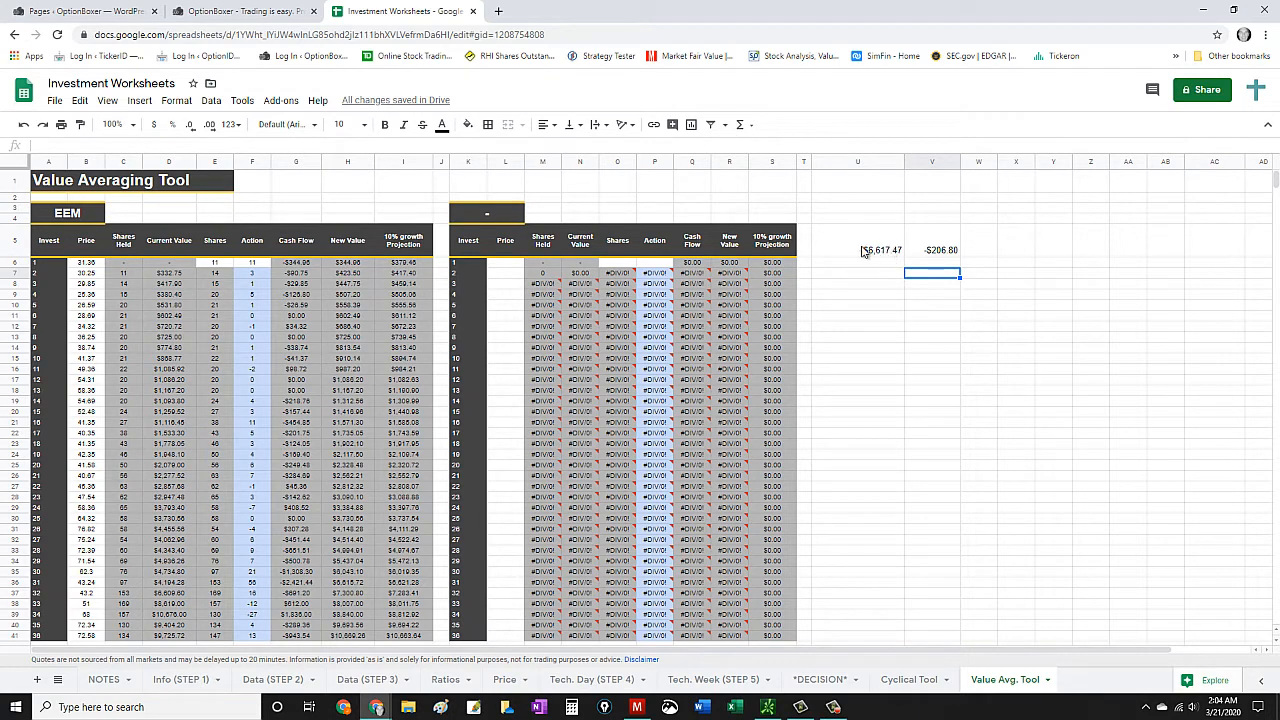
pyautogui.click(862, 251)
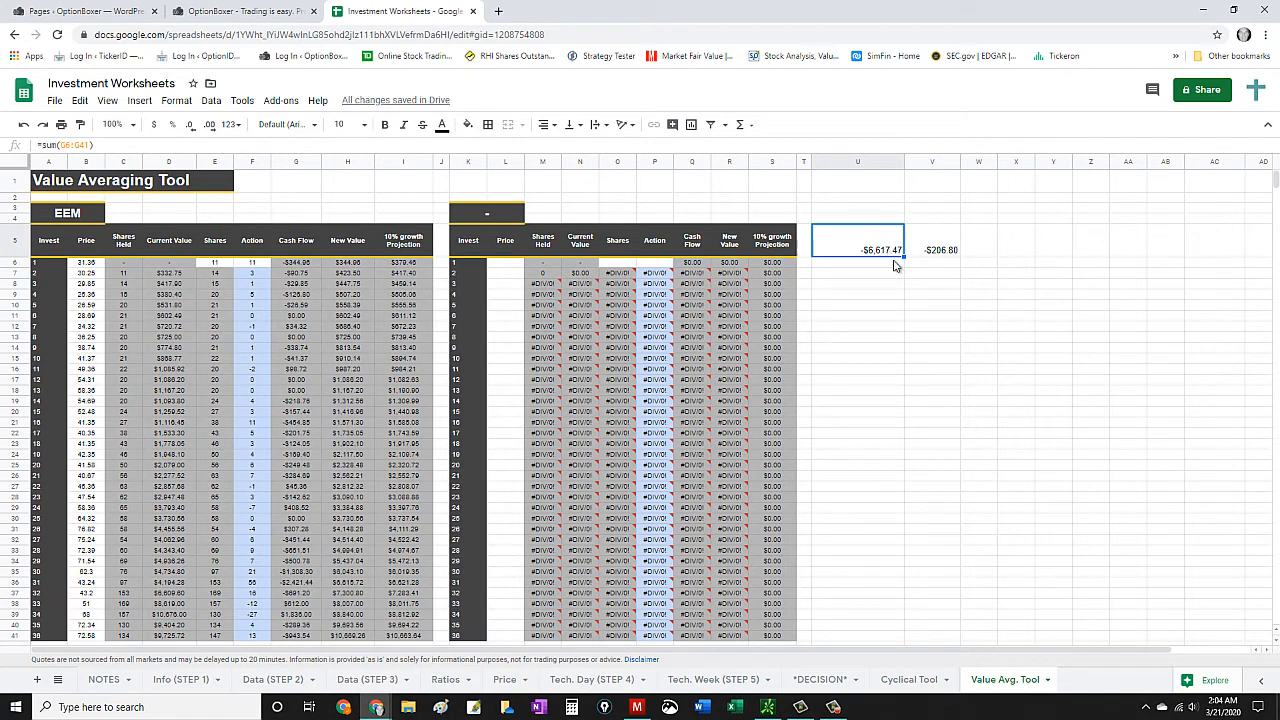
pyautogui.click(940, 256)
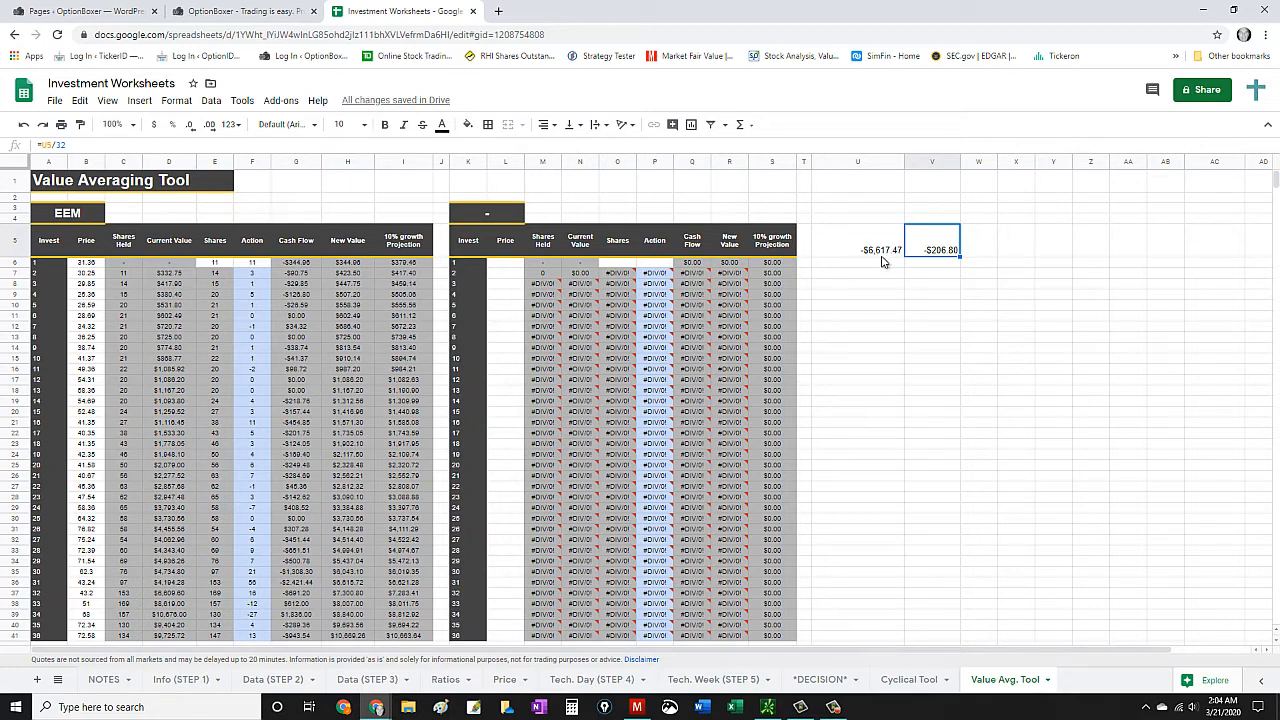
pyautogui.scroll(-5, 436, 300)
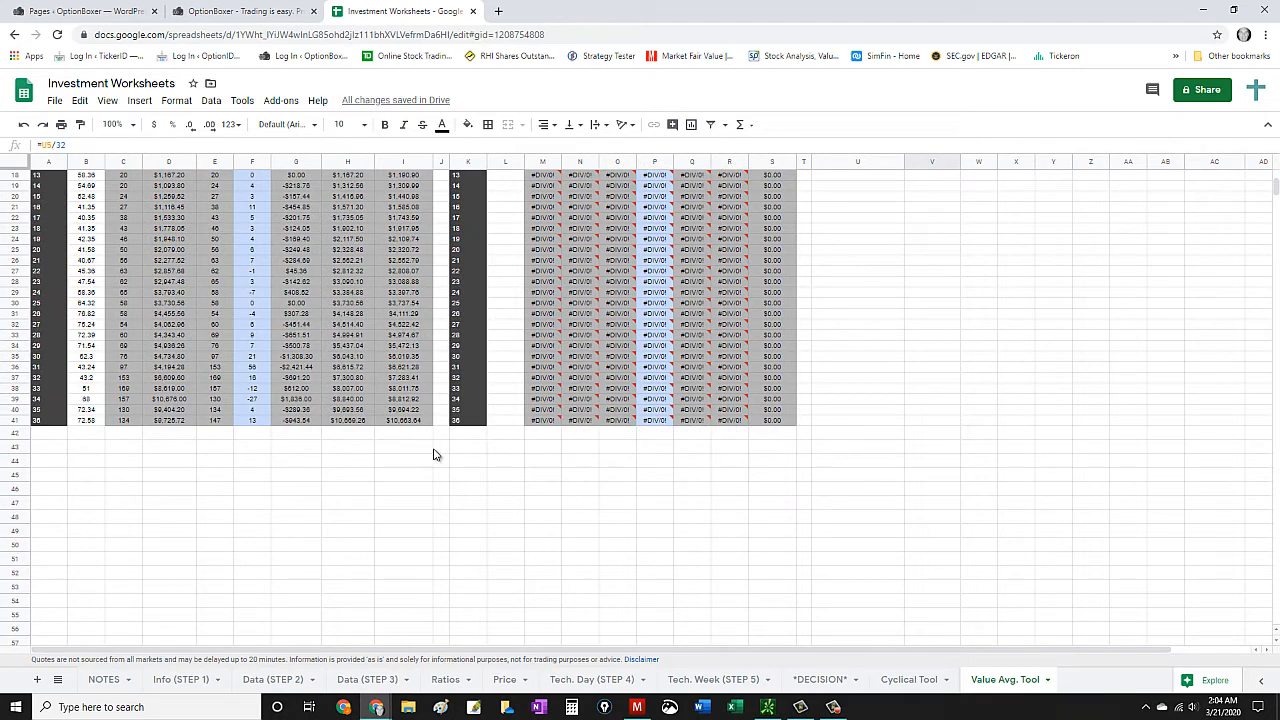
pyautogui.scroll(5, 436, 455)
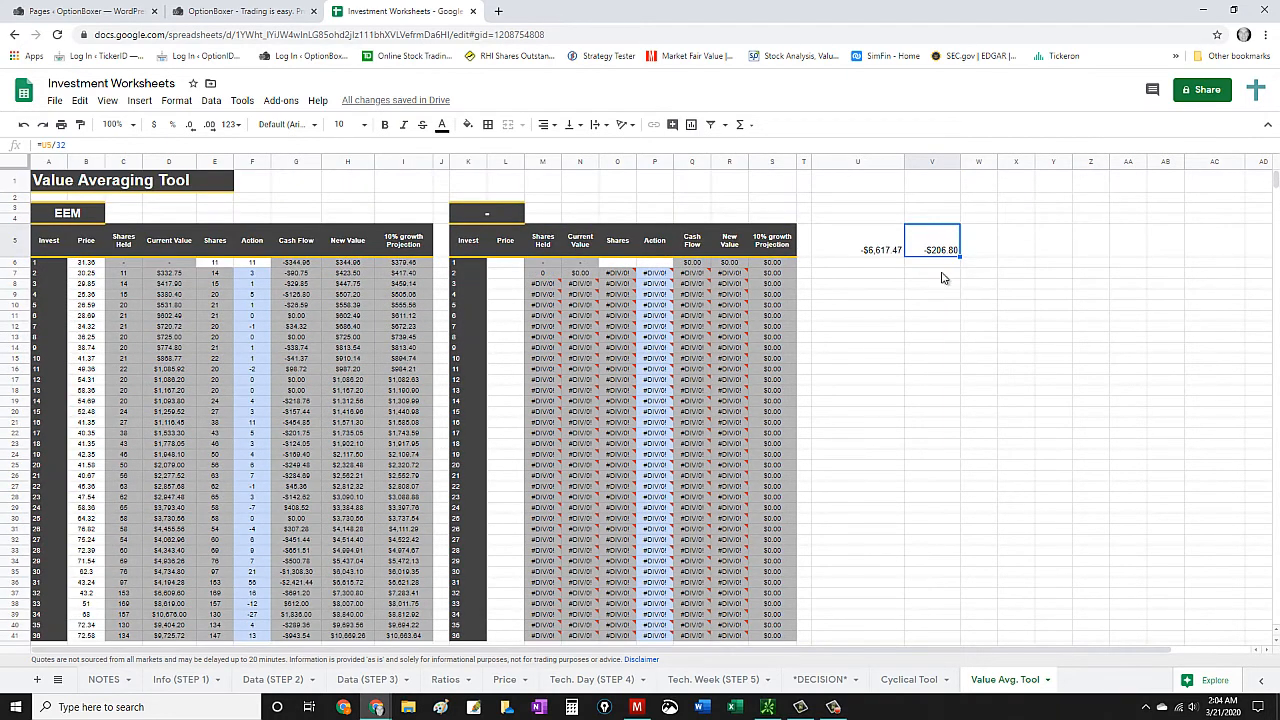
pyautogui.click(893, 257)
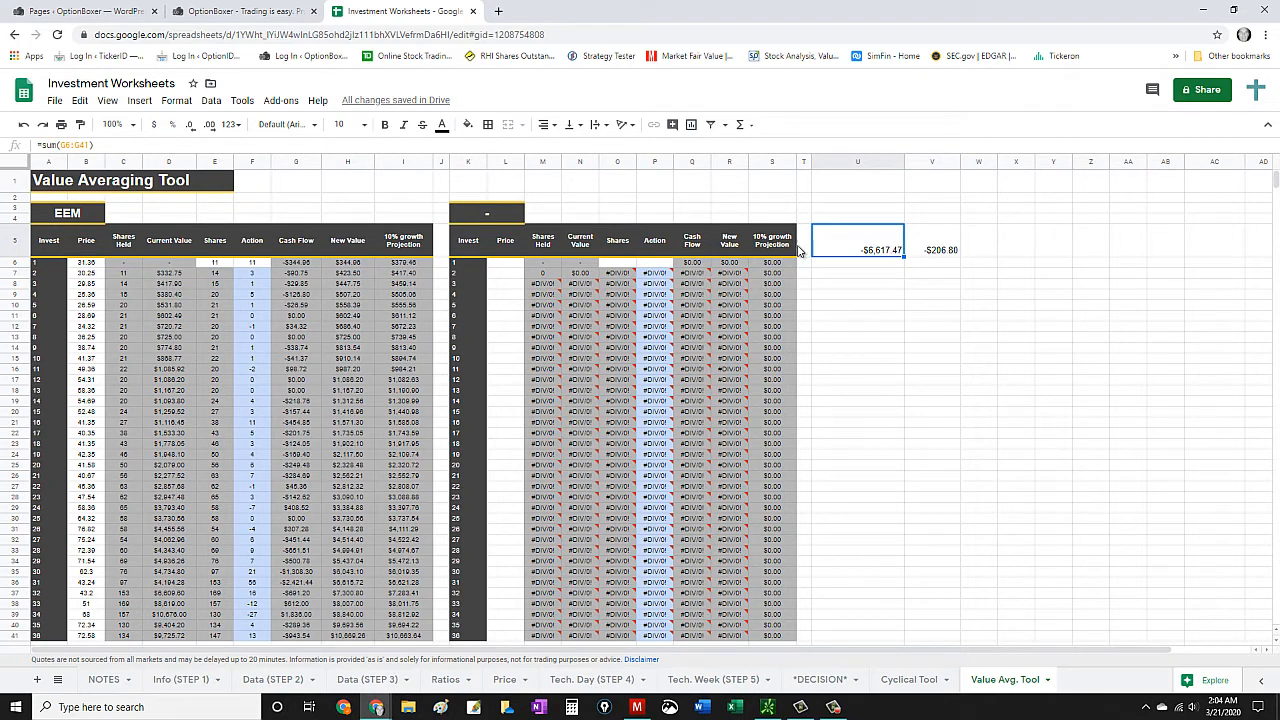
# - Extend the 10% growth projection formula from I41 down through I53 and compare the added rows with the existing table
pyautogui.scroll(-5, 492, 345)
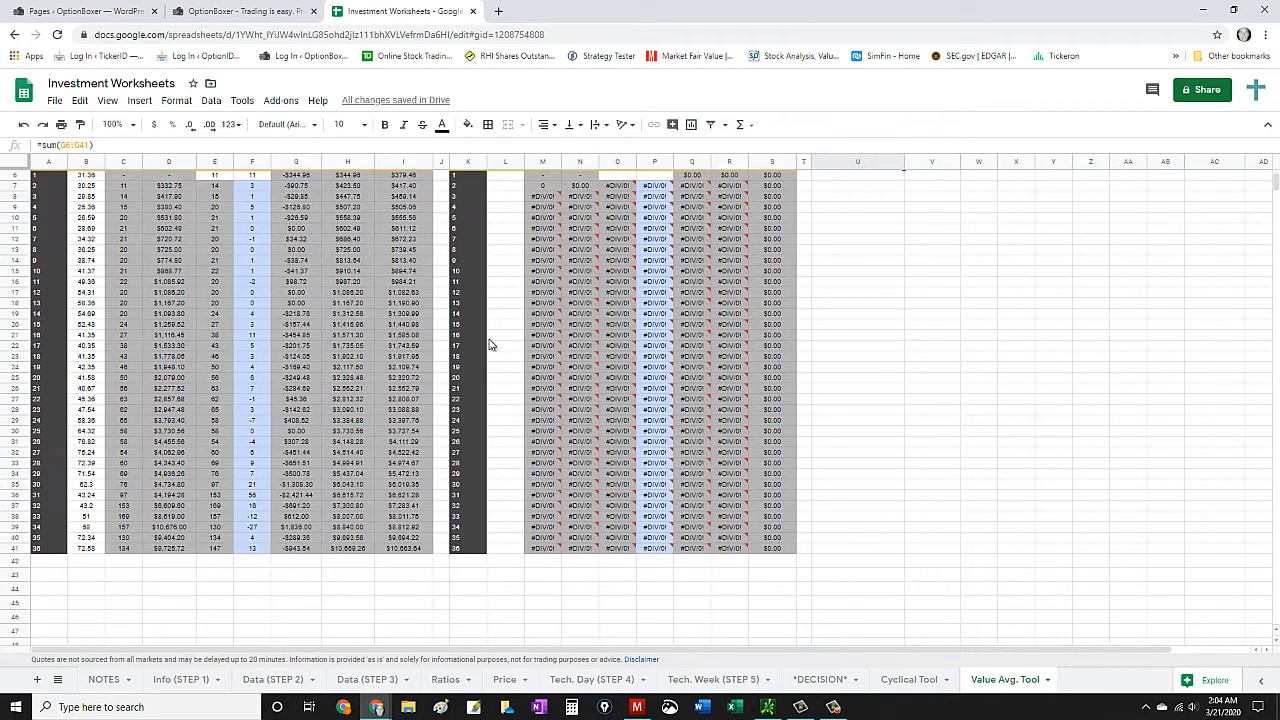
pyautogui.click(399, 422)
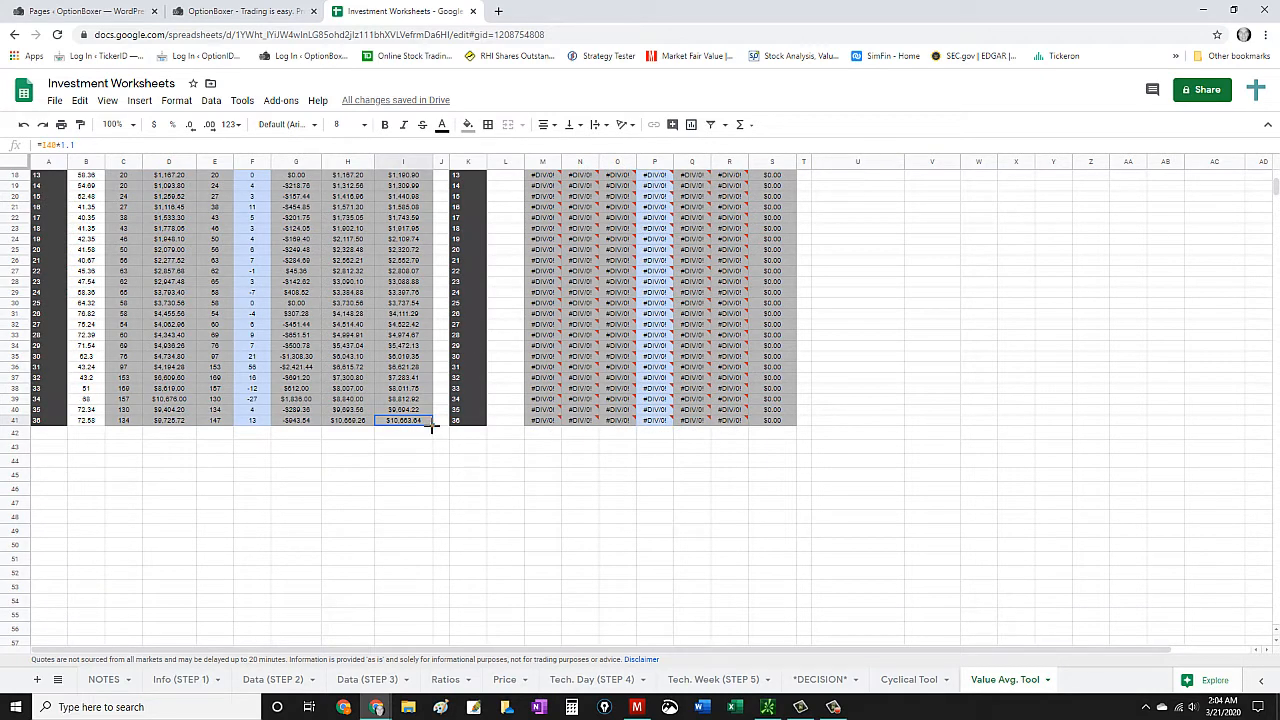
pyautogui.moveTo(433, 425); pyautogui.dragTo(424, 588)
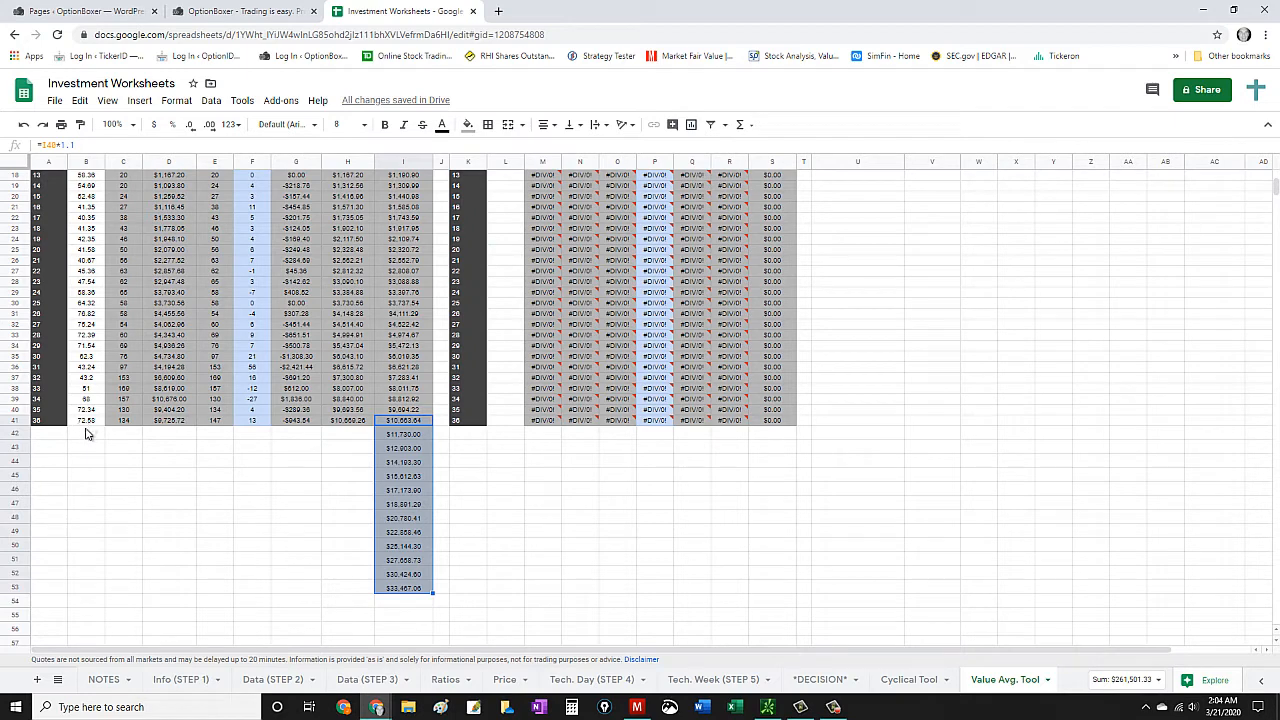
pyautogui.scroll(5, 86, 428)
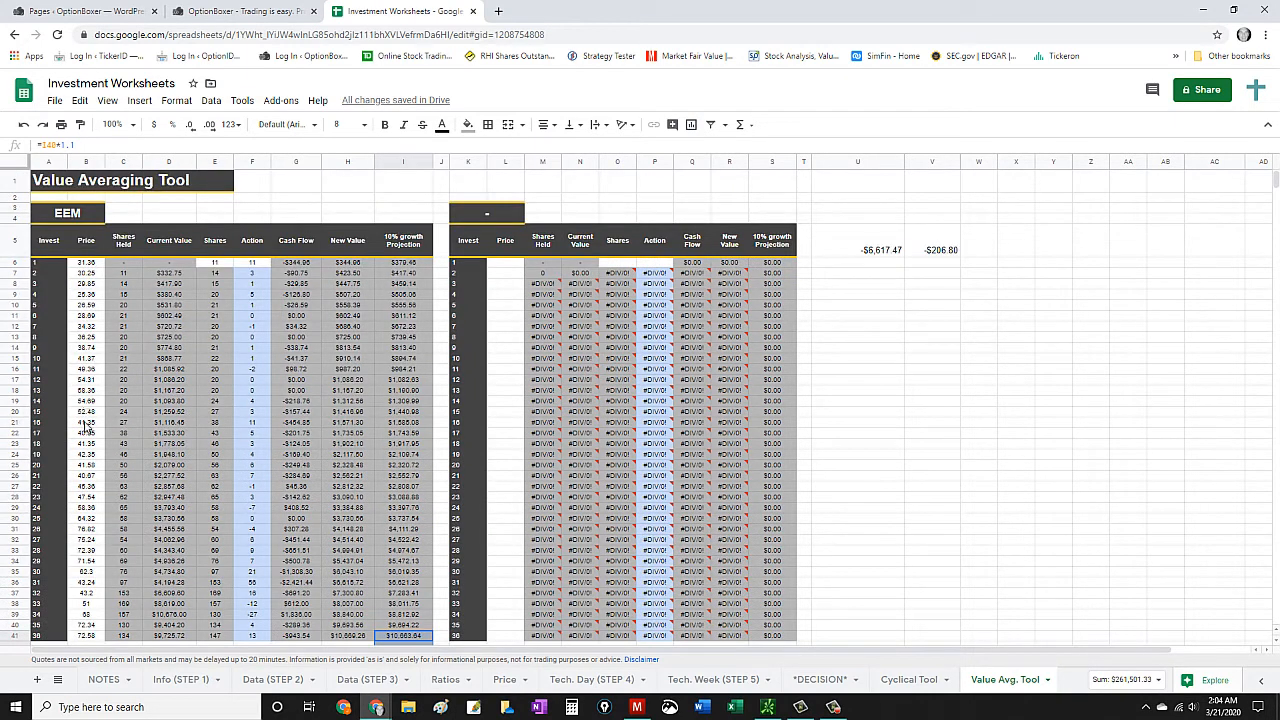
pyautogui.scroll(-4, 87, 494)
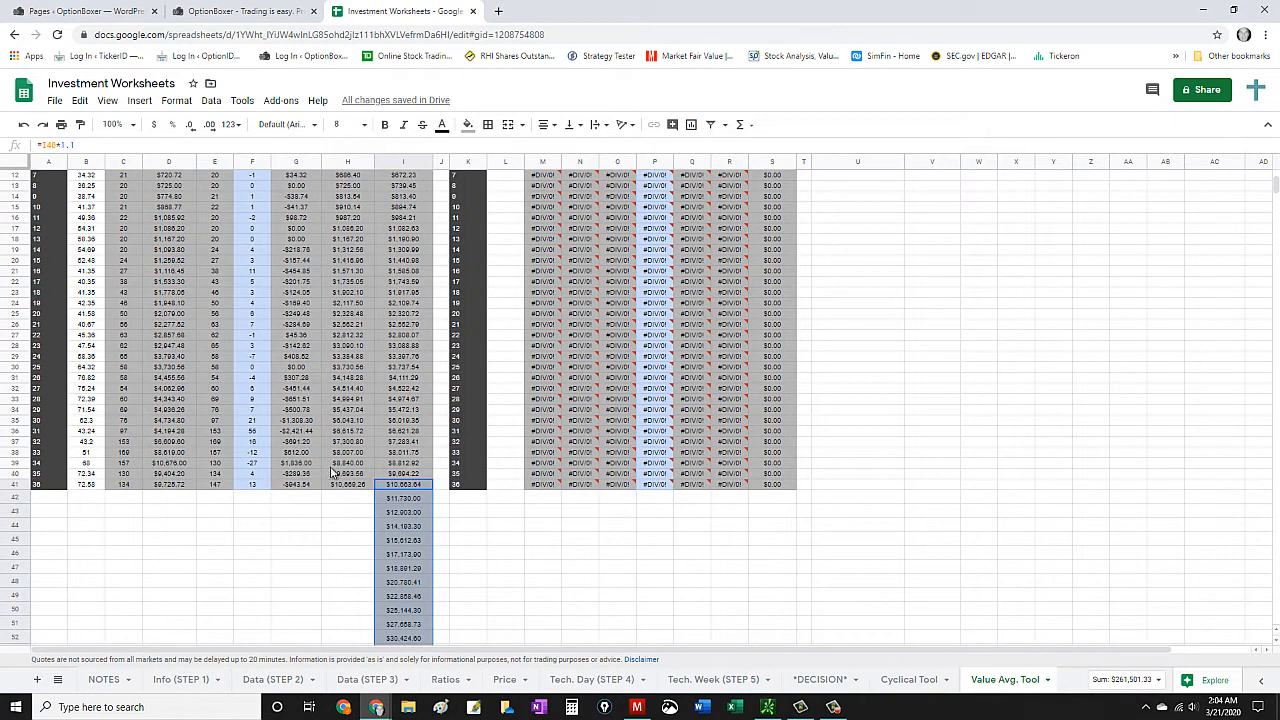
pyautogui.scroll(-2, 433, 513)
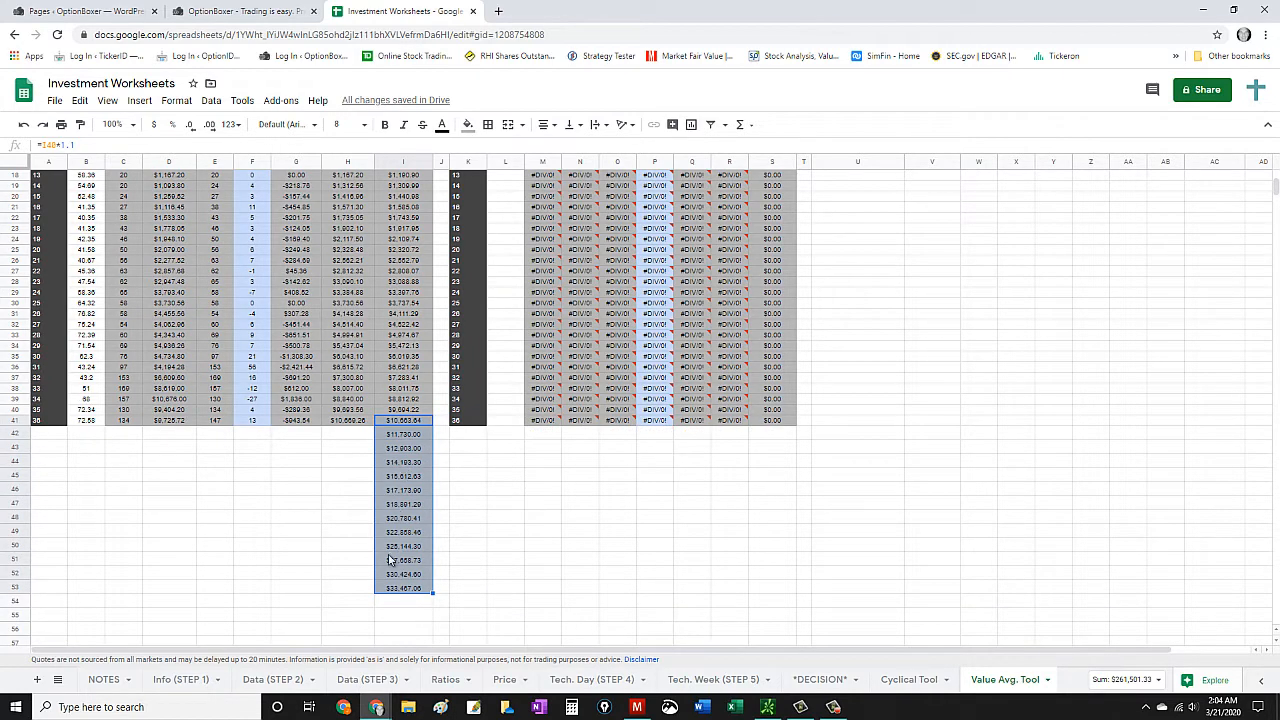
# - Undo the fill of the 10% growth projection below row 41
pyautogui.moveTo(403, 434); pyautogui.dragTo(403, 587)
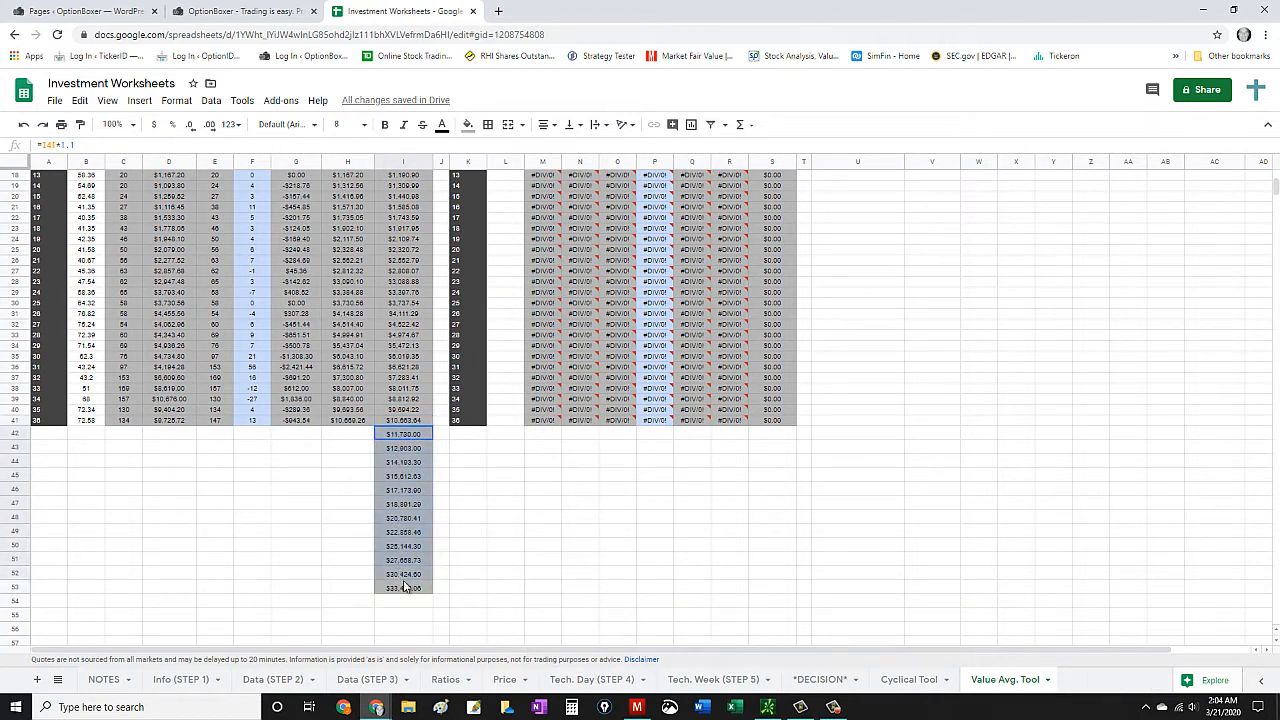
pyautogui.click(24, 125)
pyautogui.scroll(5, 309, 437)
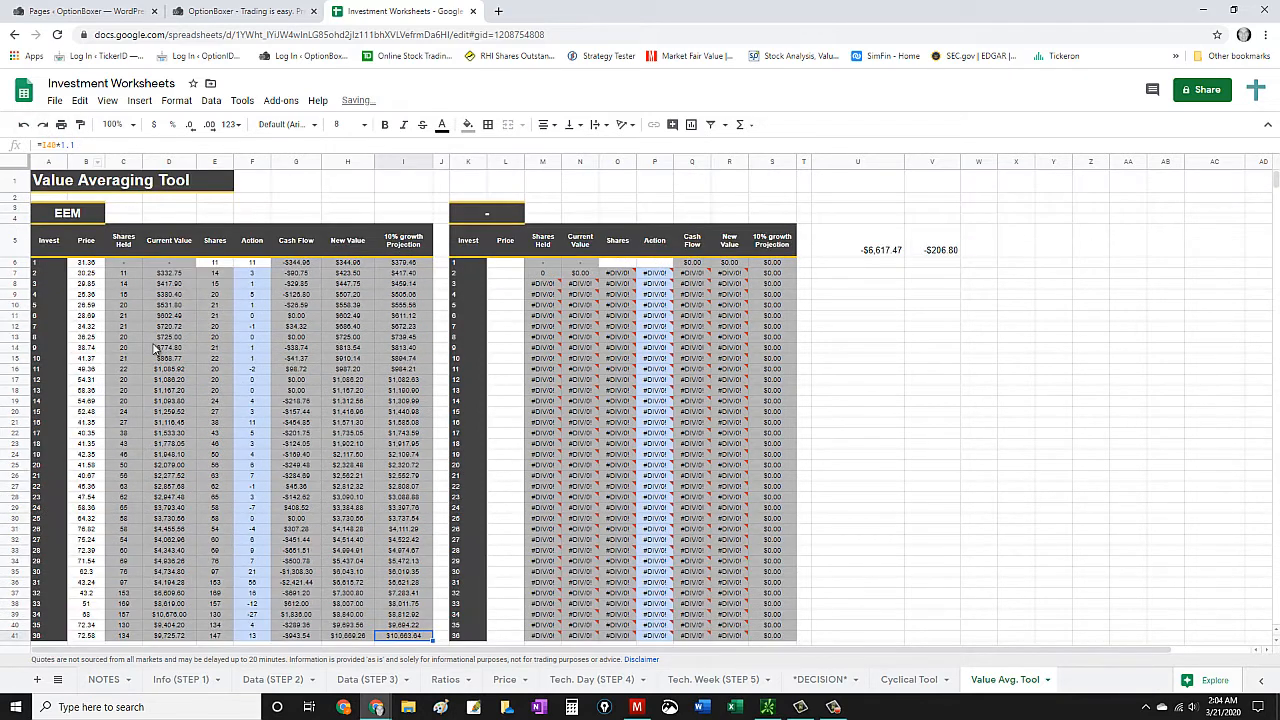
# - Review the EEM table from the first investment to the last, checking prices against the final new value and growth projection
pyautogui.click(68, 220)
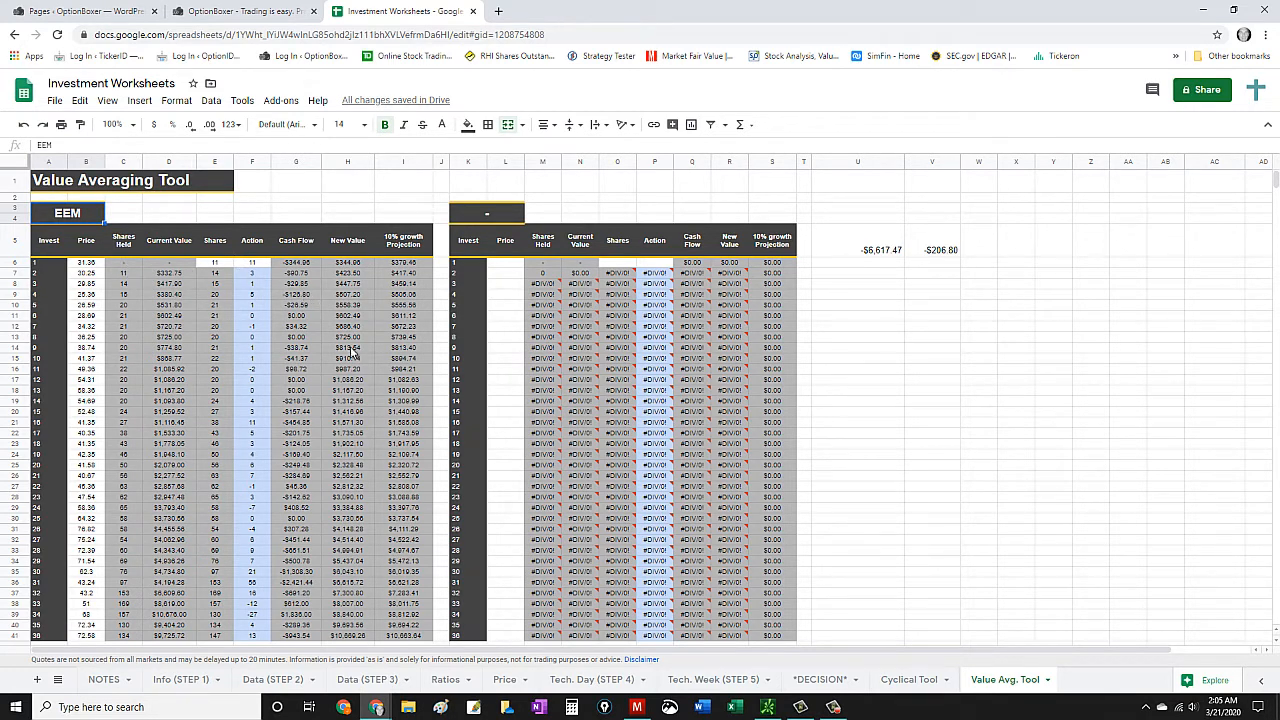
pyautogui.scroll(-2, 352, 350)
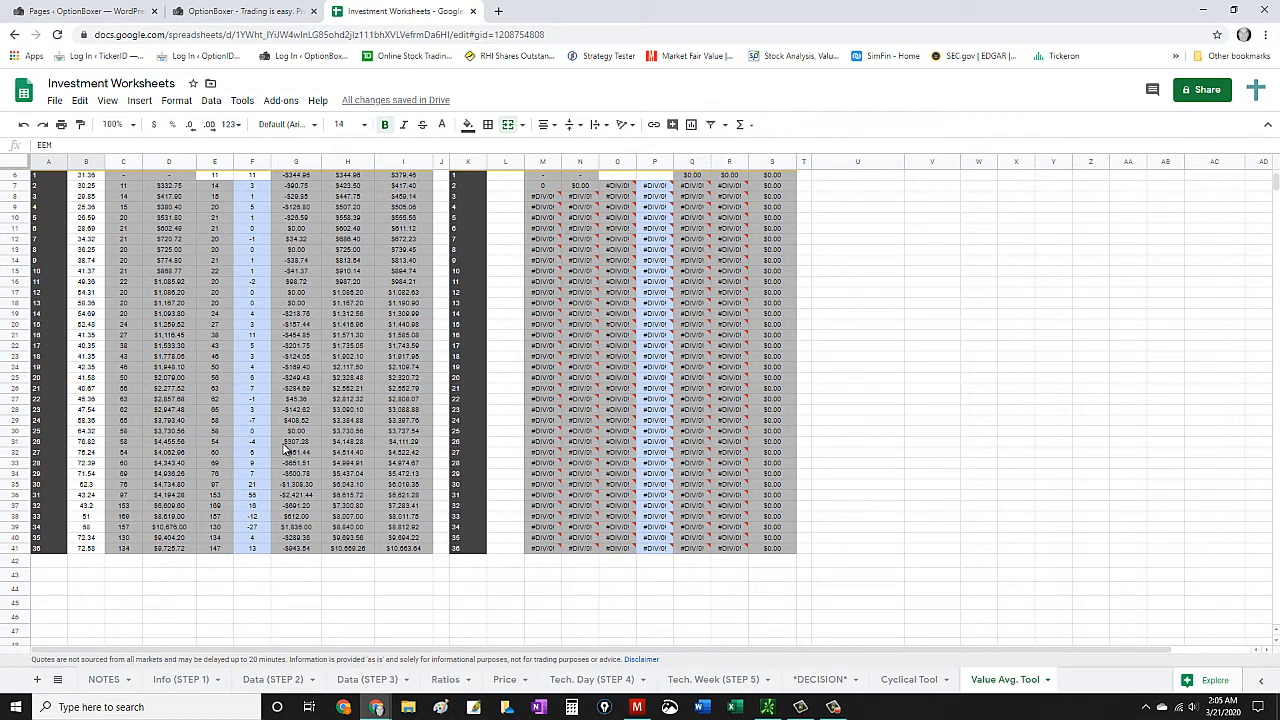
pyautogui.scroll(2, 285, 450)
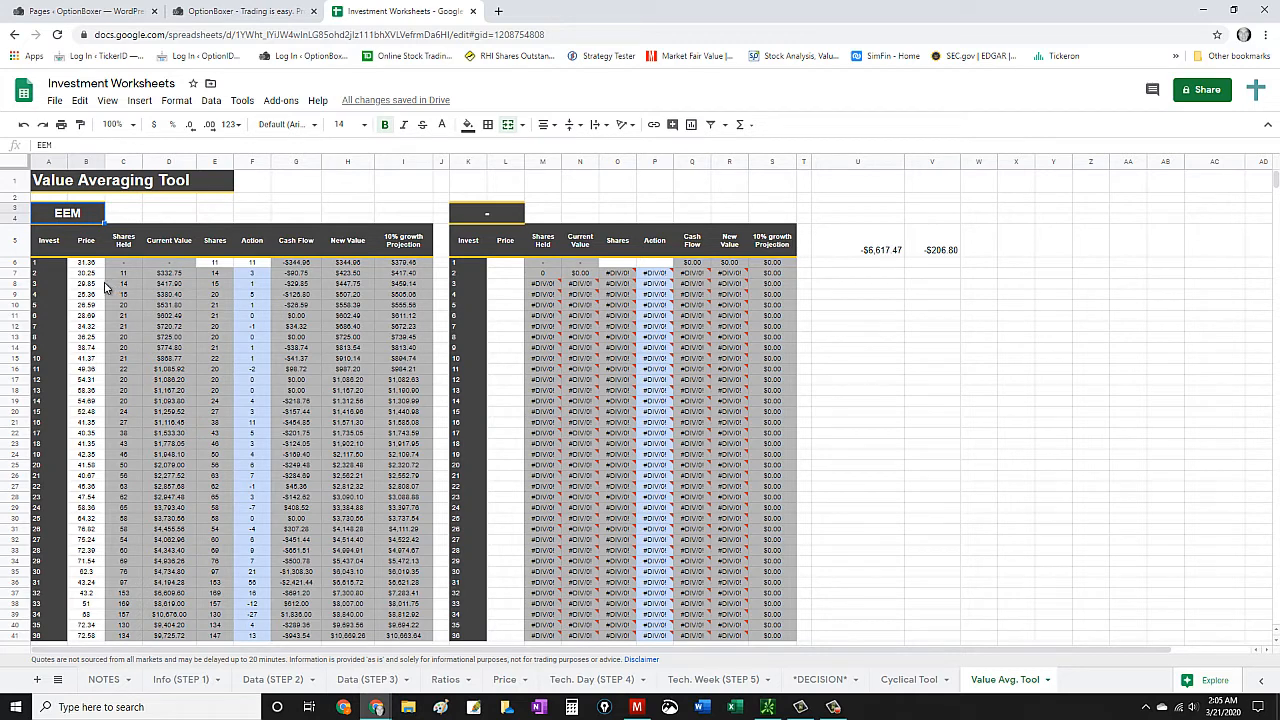
pyautogui.scroll(-2, 400, 373)
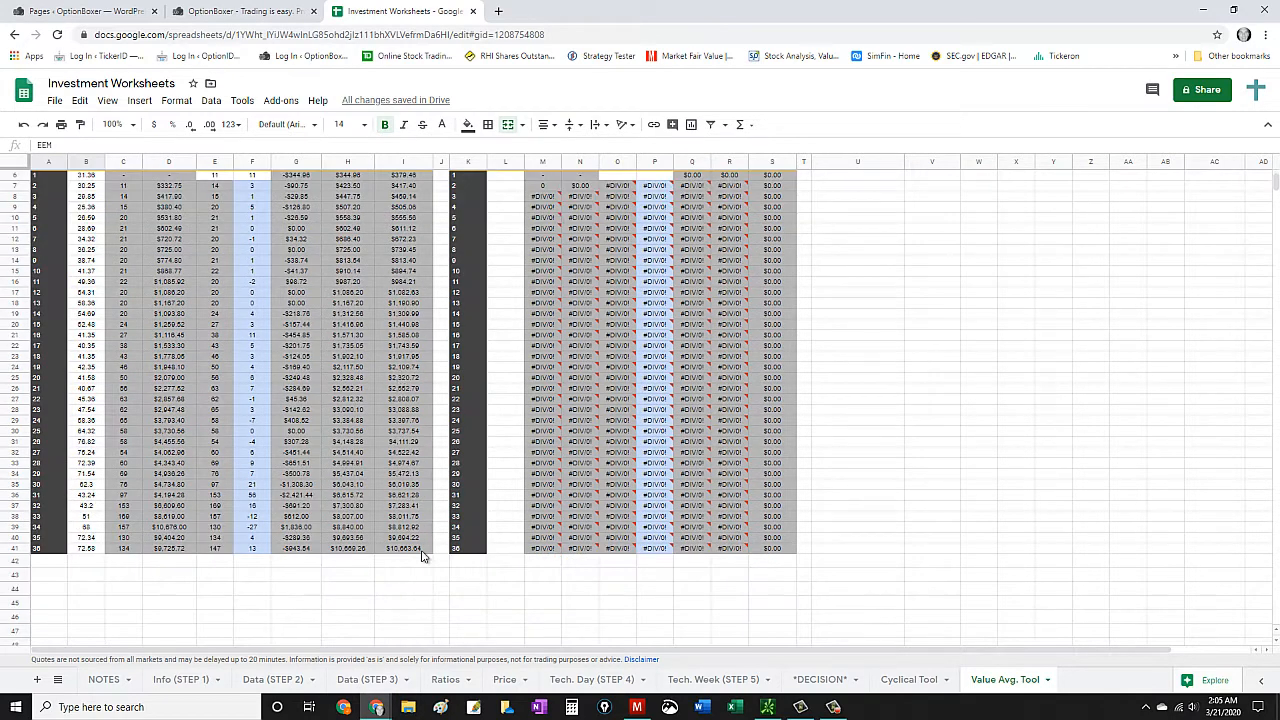
pyautogui.scroll(2, 380, 462)
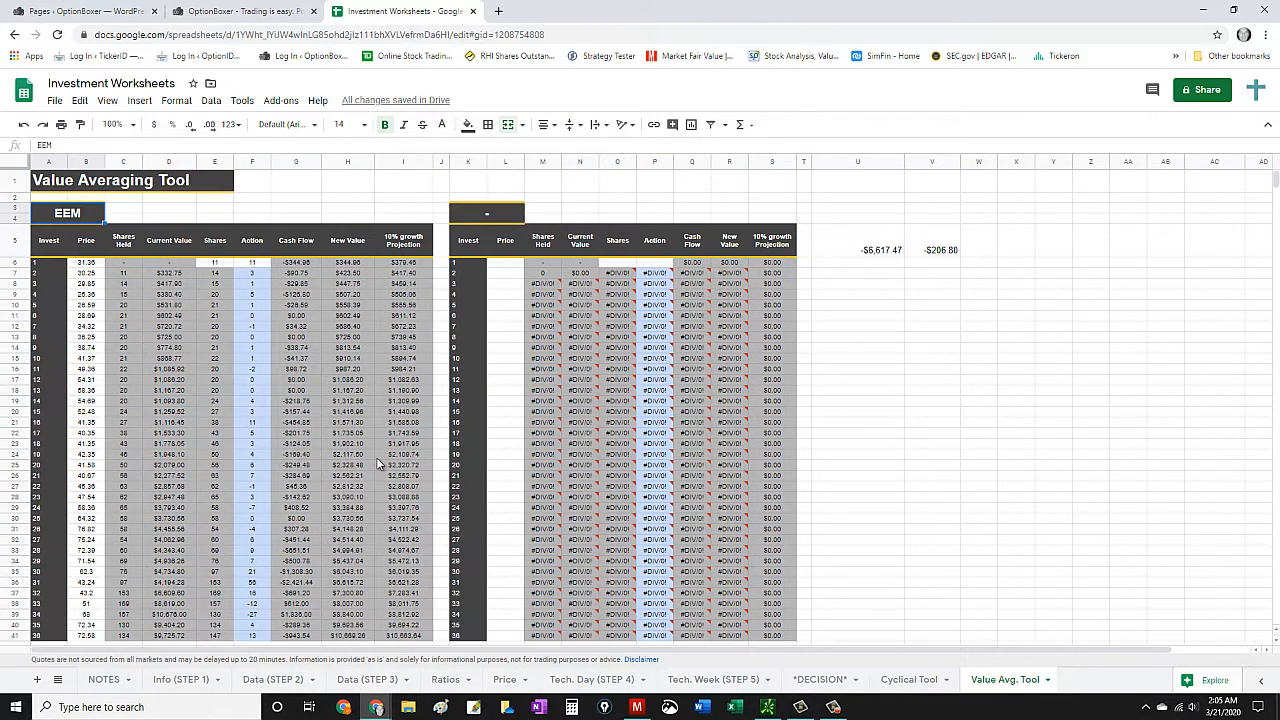